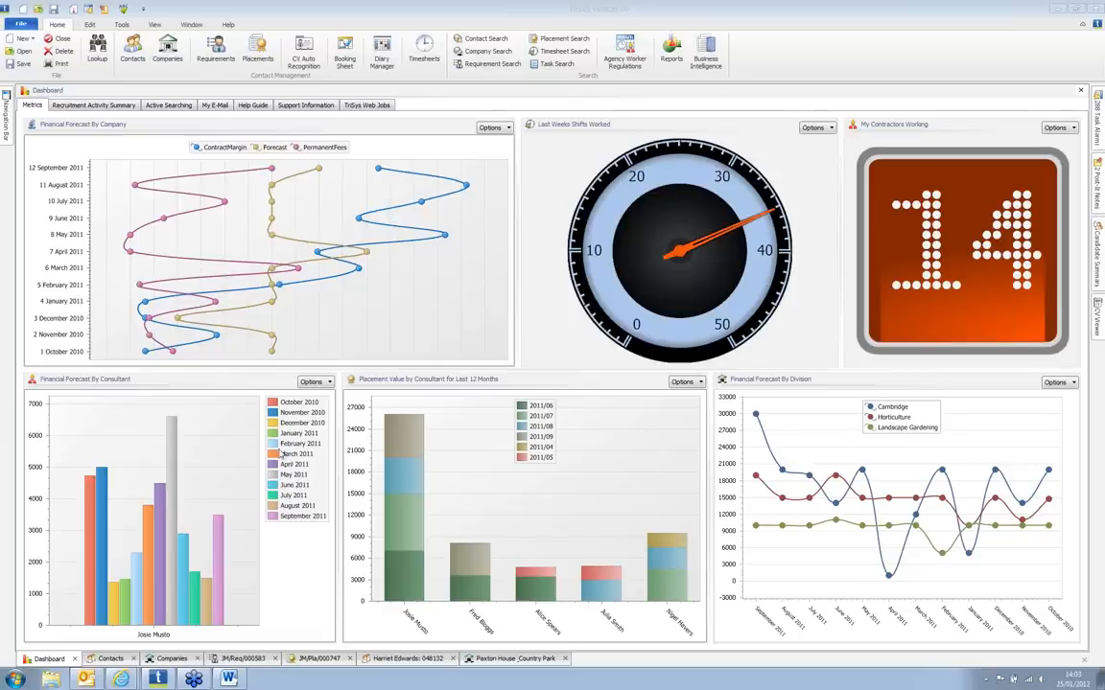
Step: Show the Dashboard's Recruitment Activity Summary and check the details of the diary entries
{"action": "mouse_move", "coordinate": [222, 540]}
{"action": "left_click", "coordinate": [94, 105]}
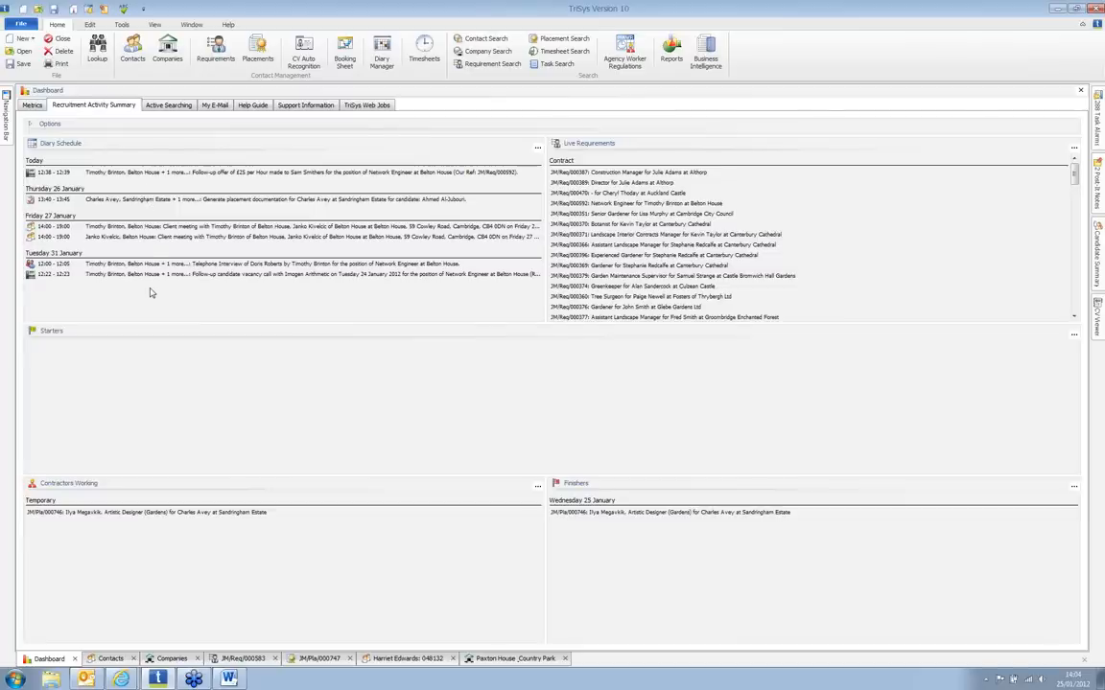
{"action": "mouse_move", "coordinate": [131, 180]}
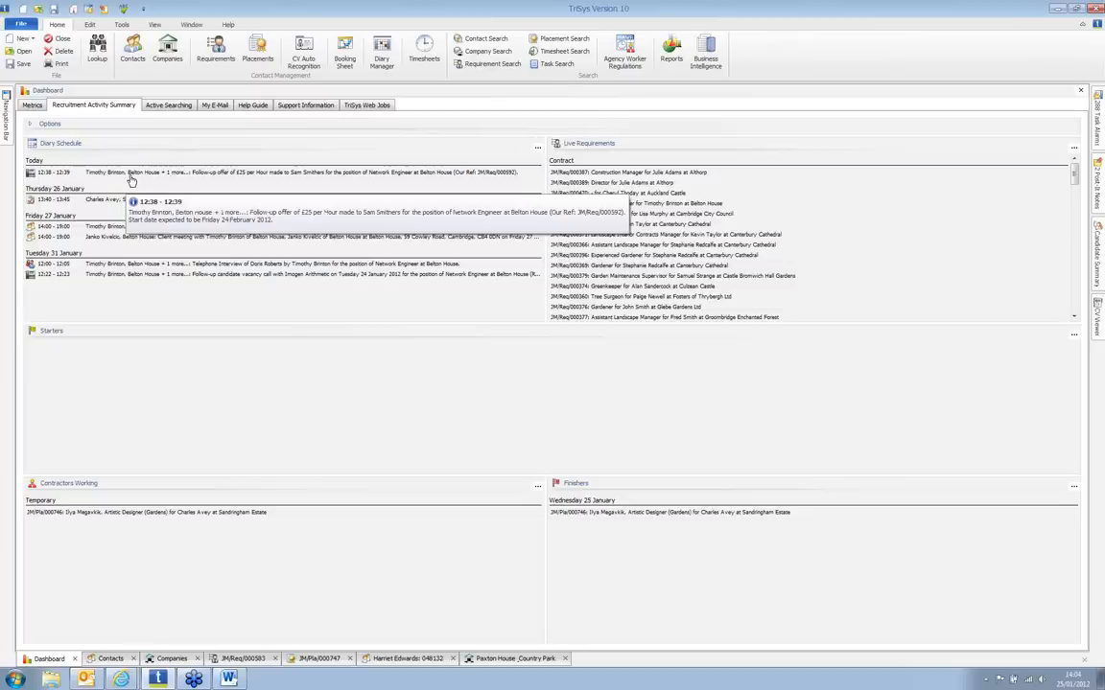
{"action": "mouse_move", "coordinate": [128, 204]}
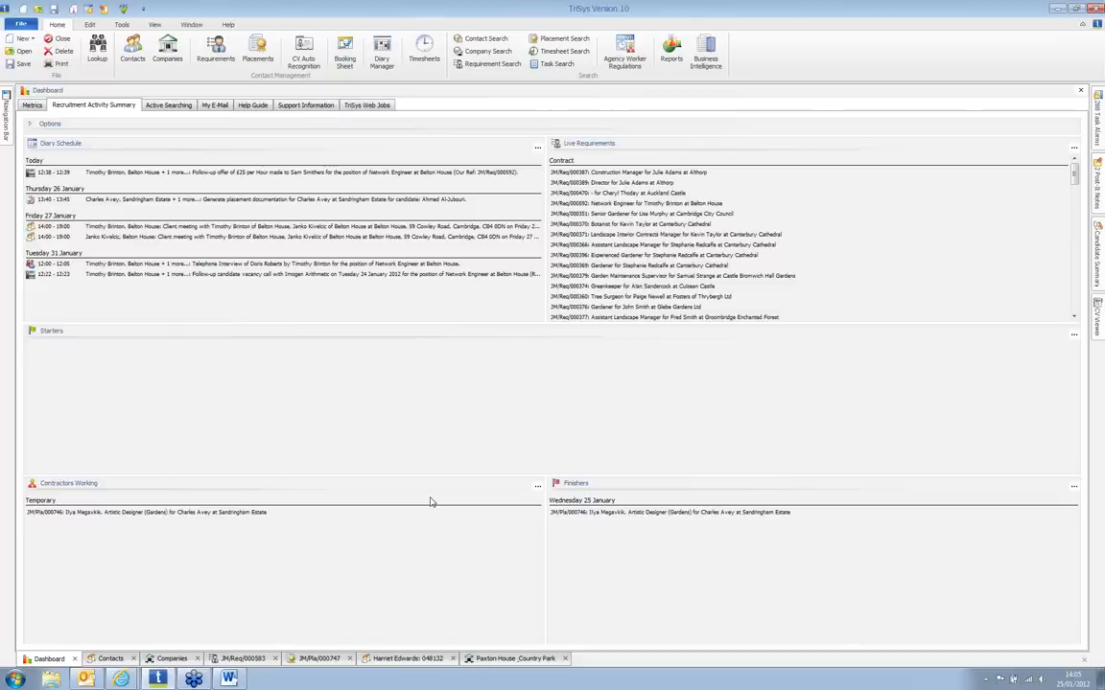
Step: Open the Contacts list of 503 records and bring up the empty Contact Lookup form
{"action": "left_click", "coordinate": [133, 62]}
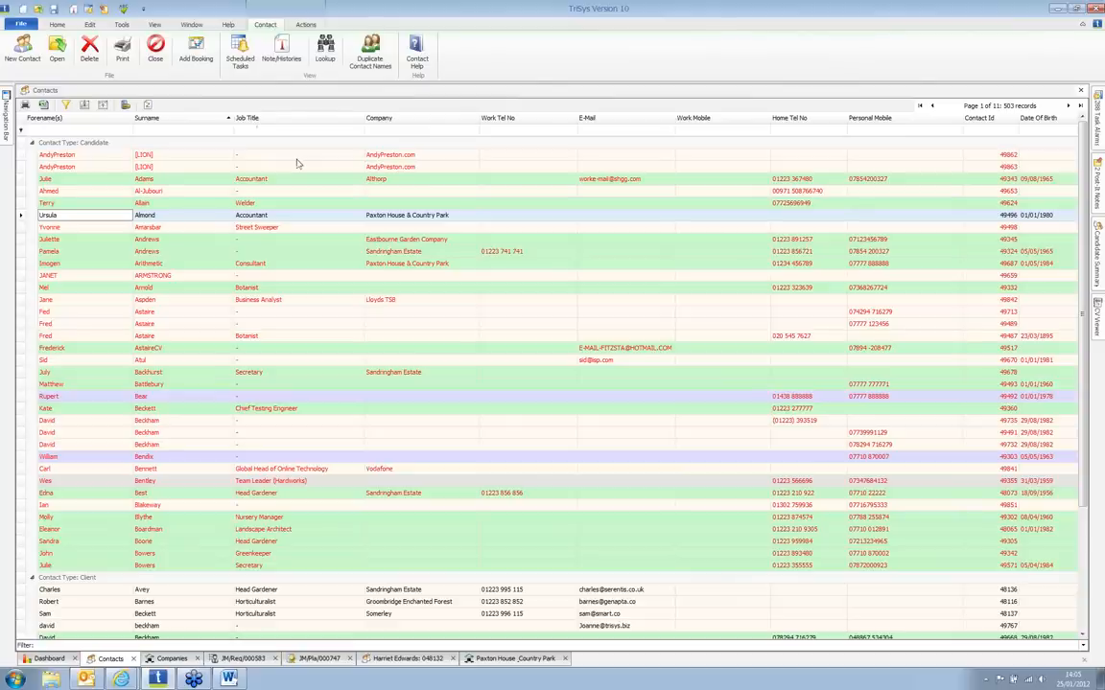
{"action": "left_click", "coordinate": [326, 58]}
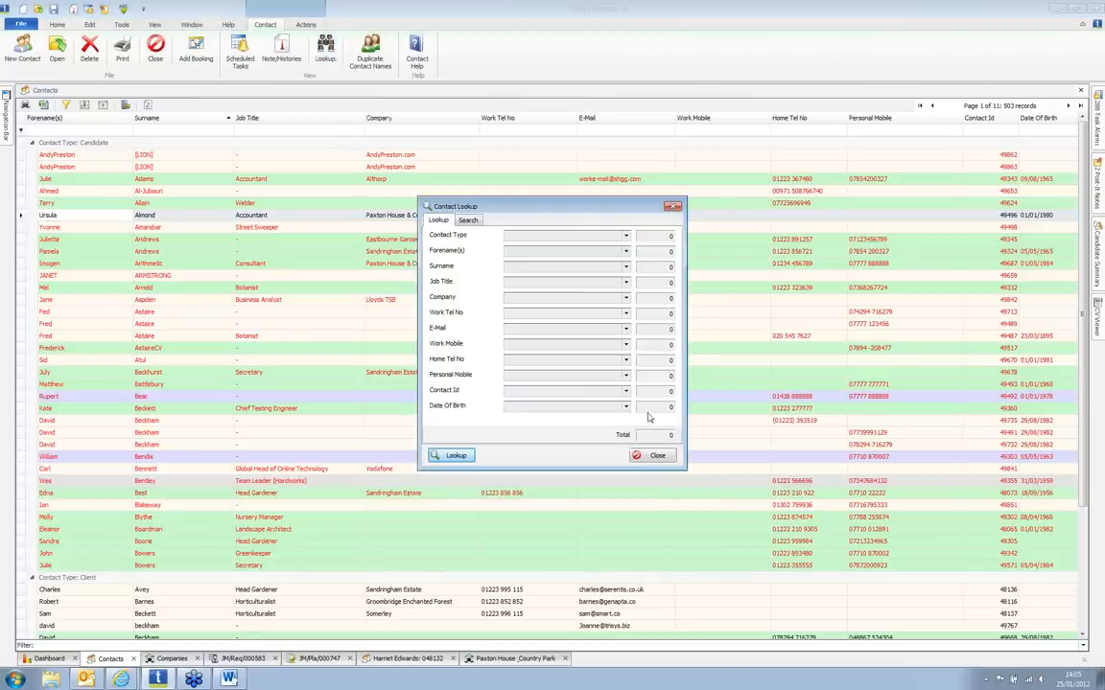
Step: Look up contacts with Contact Type beginning 'Client' and Surname beginning 'Sm', giving 9 Smith records
{"action": "left_click", "coordinate": [626, 238]}
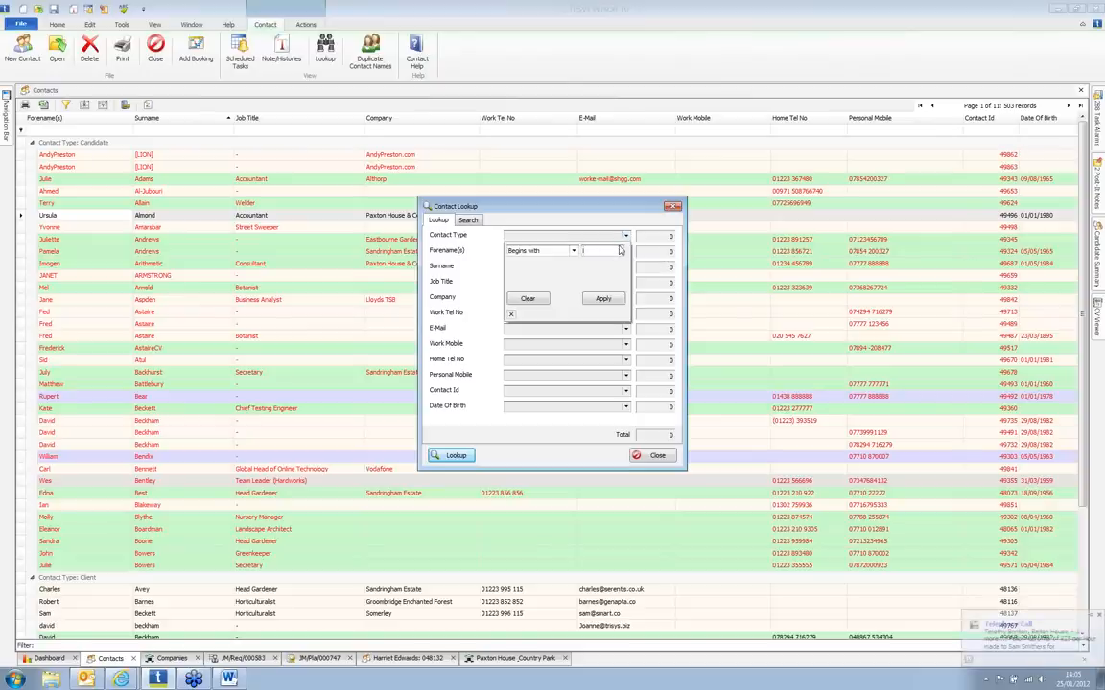
{"action": "type", "text": "Client"}
{"action": "key", "text": "Return"}
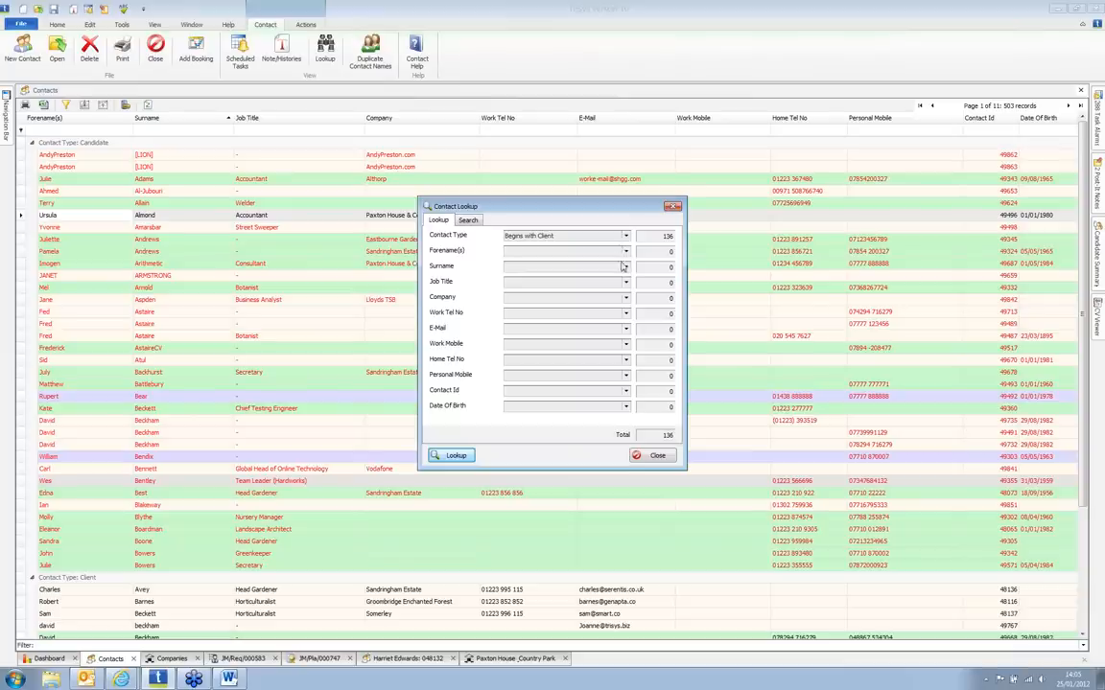
{"action": "left_click", "coordinate": [575, 267]}
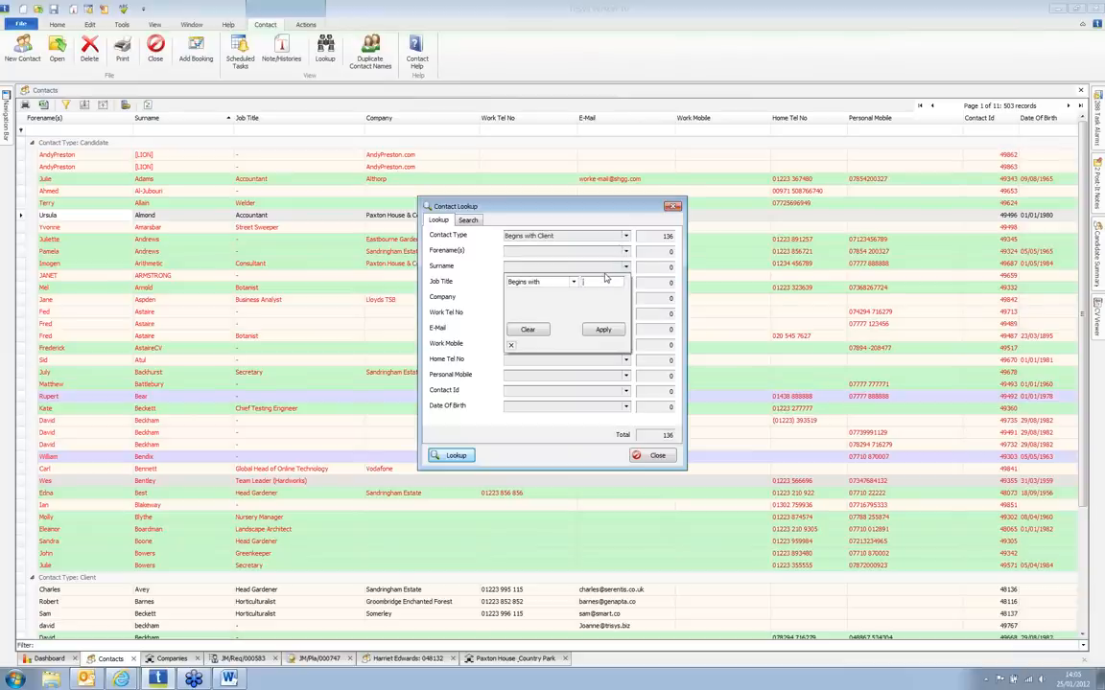
{"action": "type", "text": "Sm"}
{"action": "left_click", "coordinate": [593, 332]}
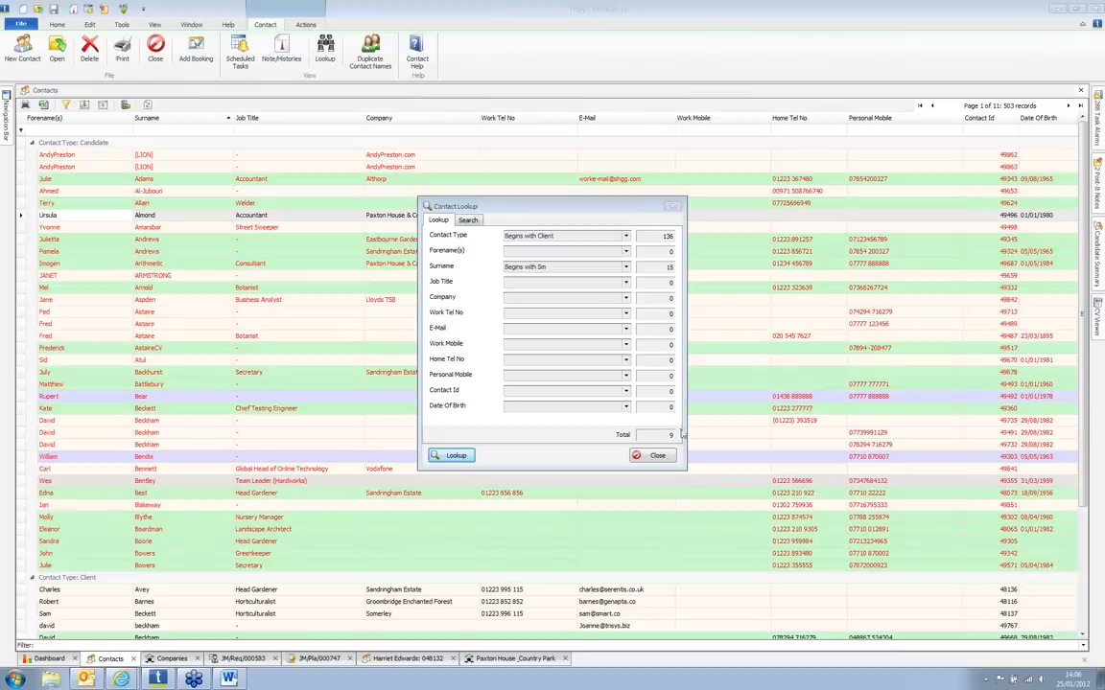
{"action": "left_click", "coordinate": [460, 457]}
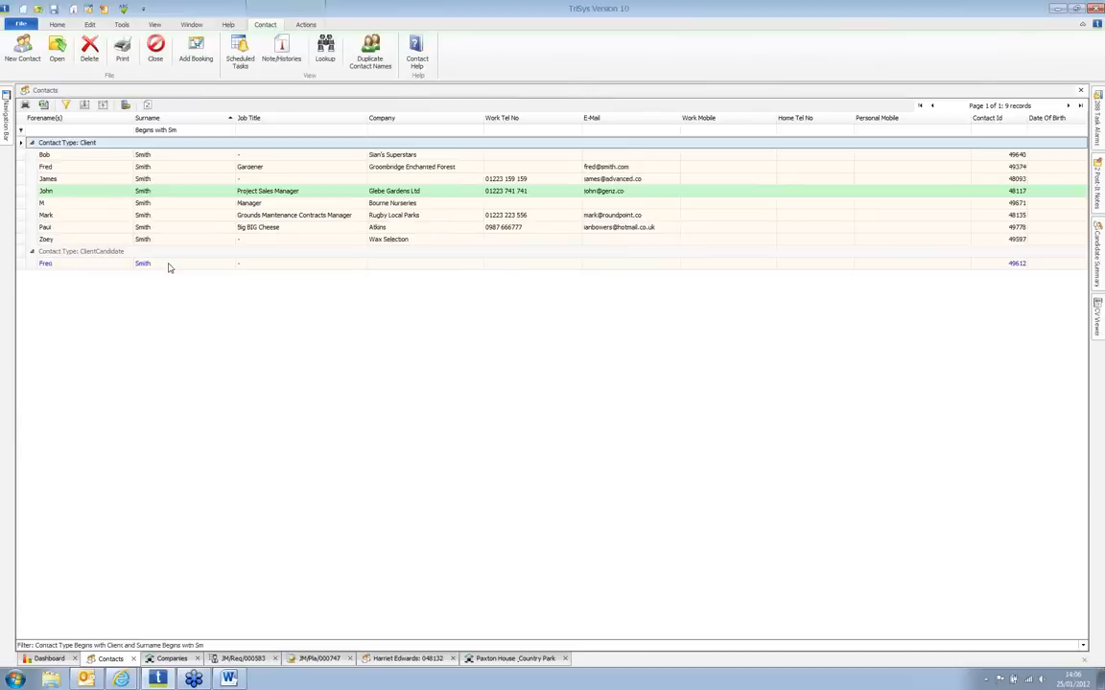
Step: Reorder the grid columns to Company, Job Title, E-Mail, and select the Glebe Gardens Ltd row
{"action": "left_click_drag", "start_coordinate": [398, 117], "coordinate": [259, 120]}
{"action": "left_click_drag", "start_coordinate": [638, 119], "coordinate": [393, 120]}
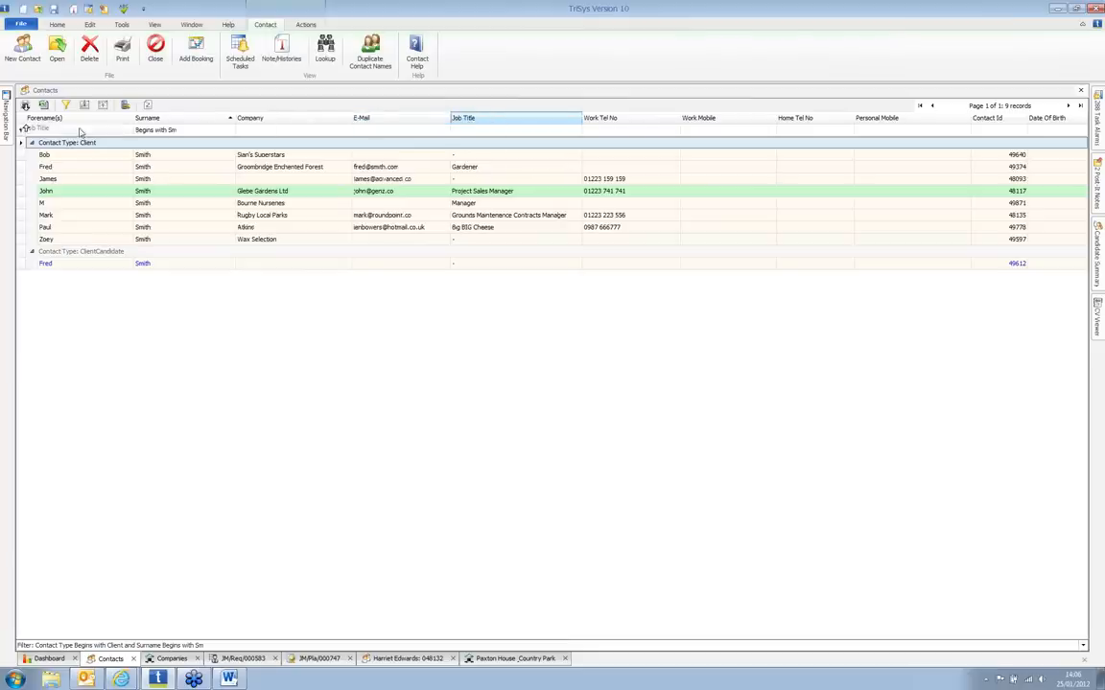
{"action": "left_click_drag", "start_coordinate": [47, 125], "coordinate": [43, 123]}
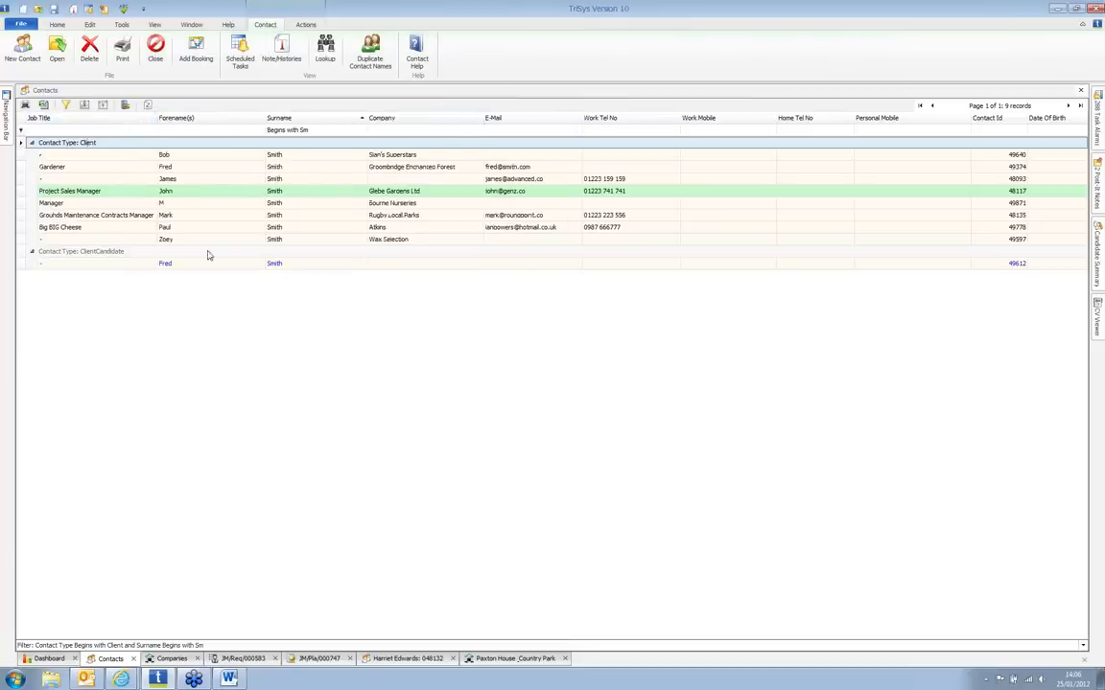
{"action": "left_click_drag", "start_coordinate": [43, 118], "coordinate": [481, 119]}
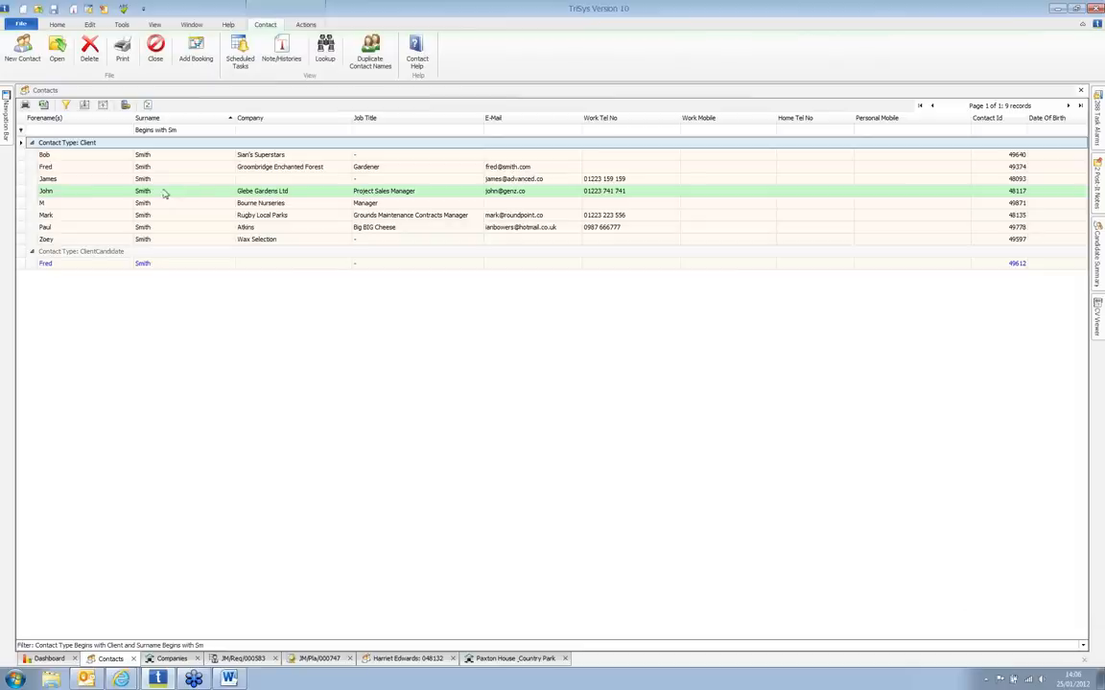
{"action": "left_click", "coordinate": [287, 191]}
Step: Open the Glebe Gardens Ltd contact's record, view its Employment details, then return to the Smith list
{"action": "double_click", "coordinate": [288, 191]}
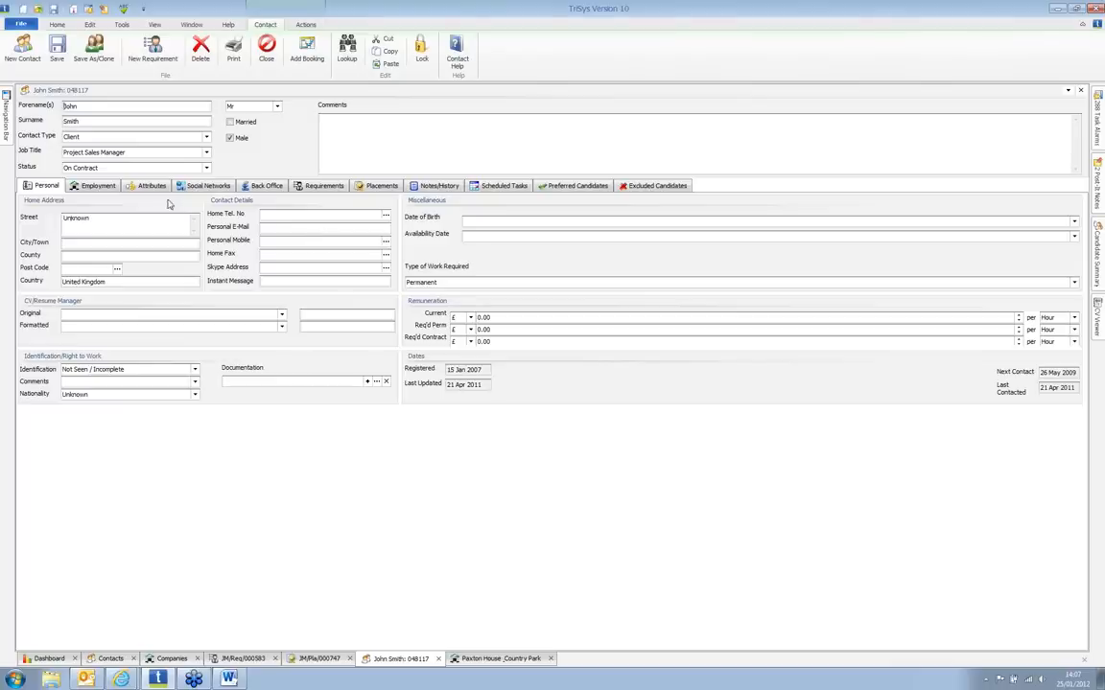
{"action": "left_click", "coordinate": [107, 189]}
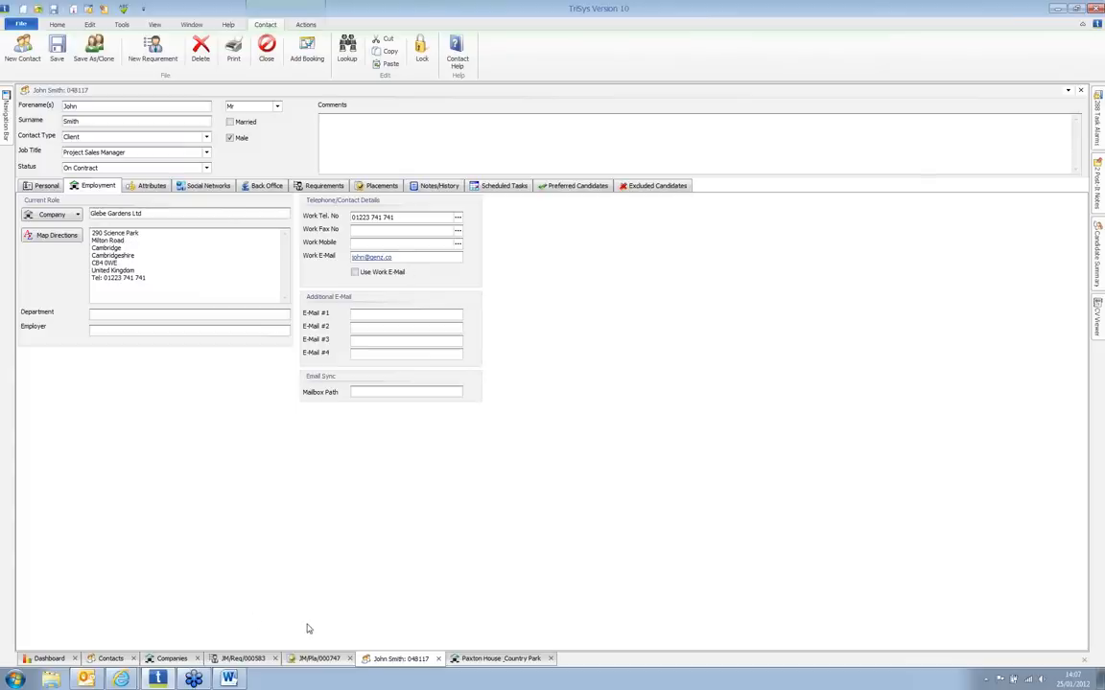
{"action": "left_click", "coordinate": [113, 659]}
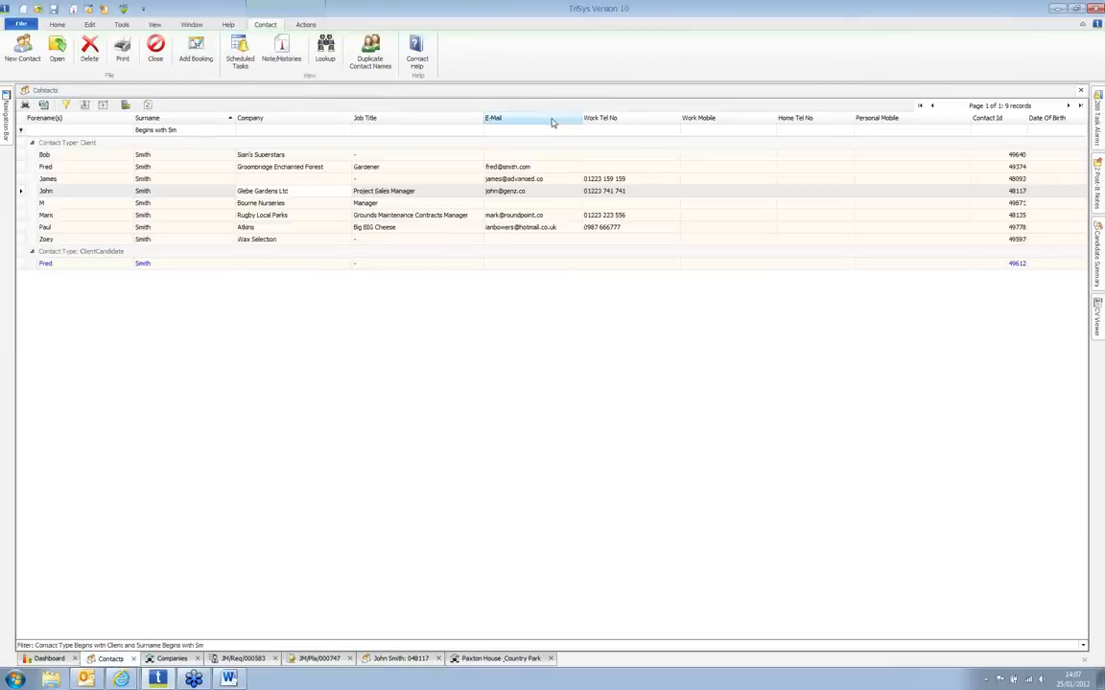
Step: Refilter the Sm contacts to Contact Type 'Cand' and open the Belton House Gardener candidate's record
{"action": "left_click", "coordinate": [326, 56]}
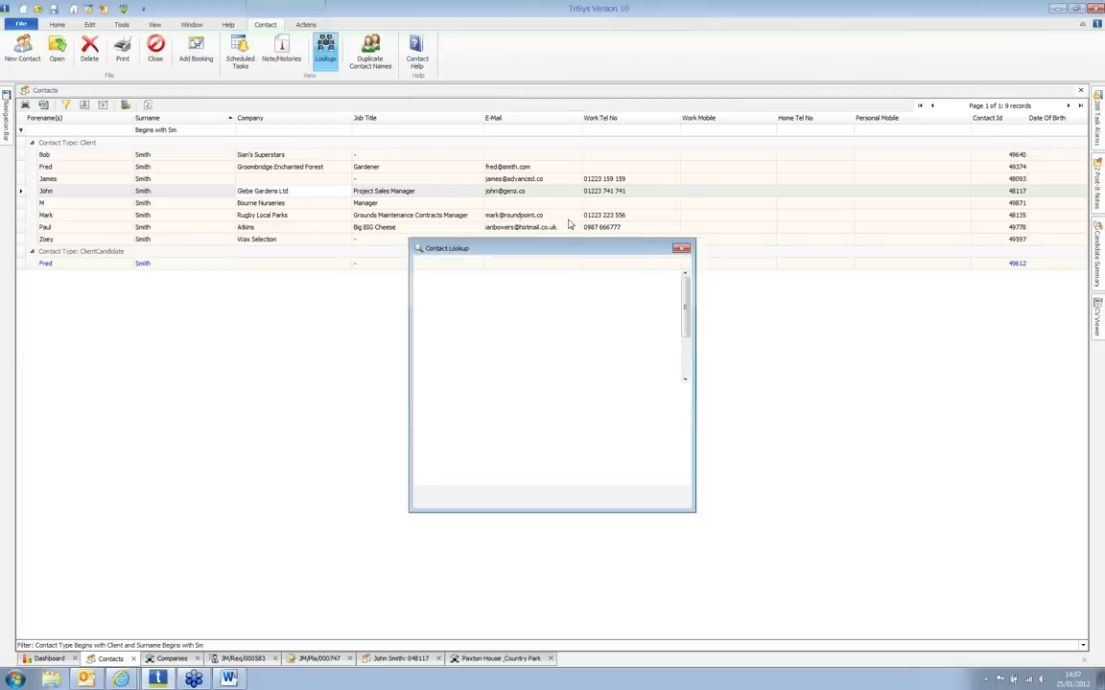
{"action": "left_click", "coordinate": [633, 237]}
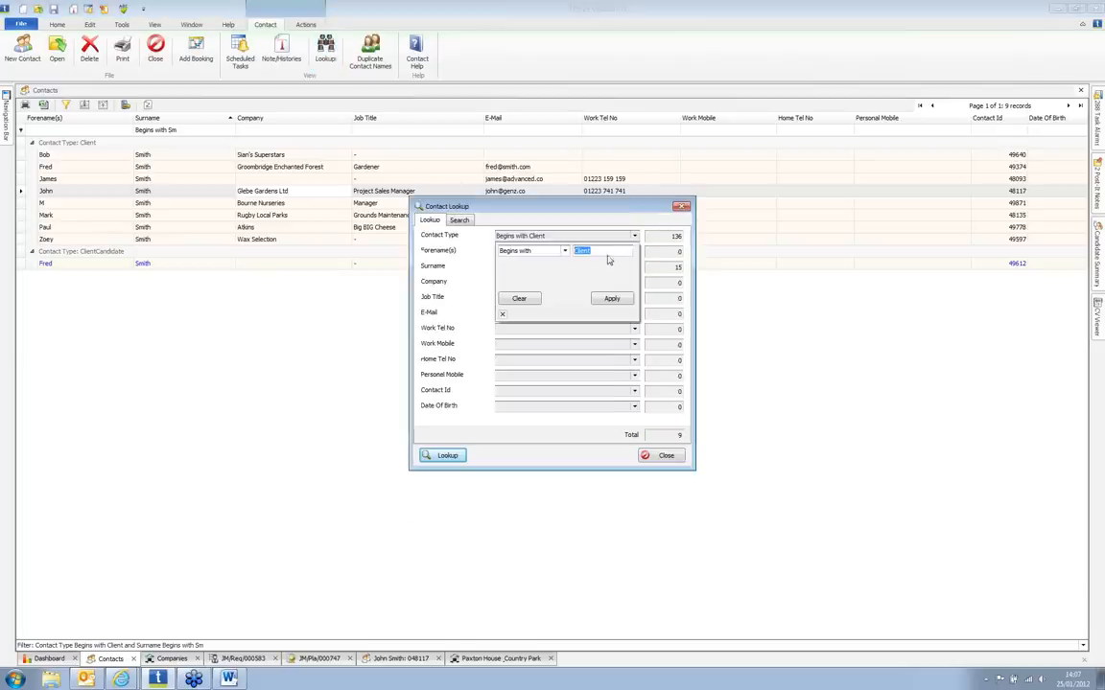
{"action": "type", "text": "Chad"}
{"action": "key", "text": "BackSpace"}
{"action": "key", "text": "BackSpace"}
{"action": "key", "text": "BackSpace"}
{"action": "type", "text": "and"}
{"action": "left_click", "coordinate": [612, 298]}
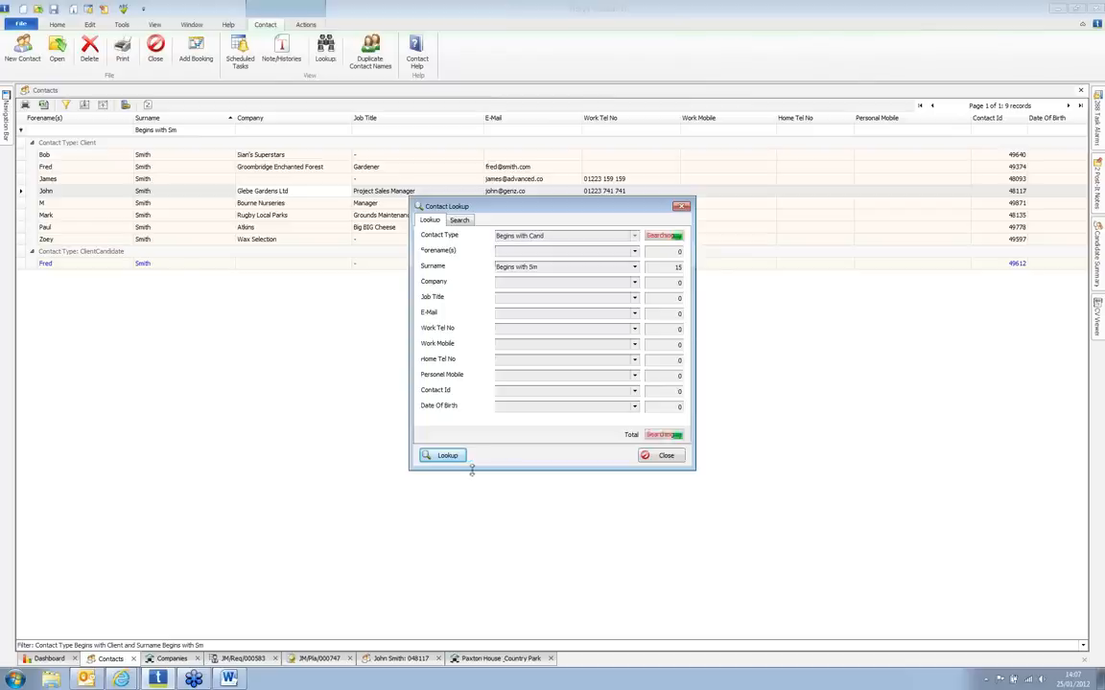
{"action": "left_click", "coordinate": [445, 456]}
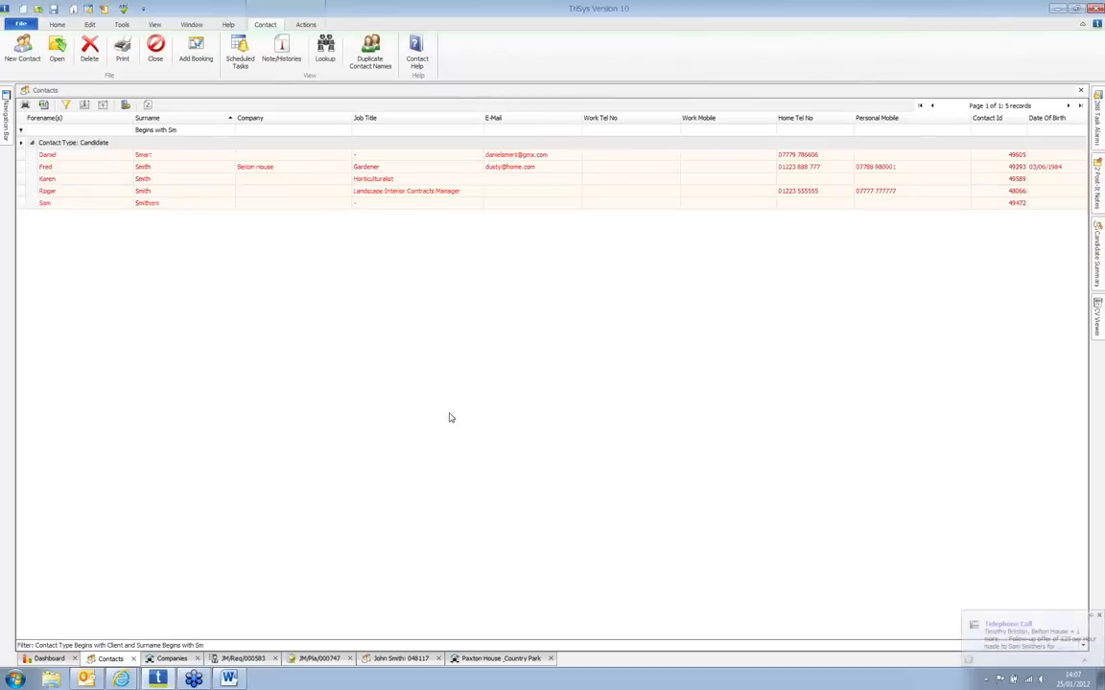
{"action": "double_click", "coordinate": [112, 168]}
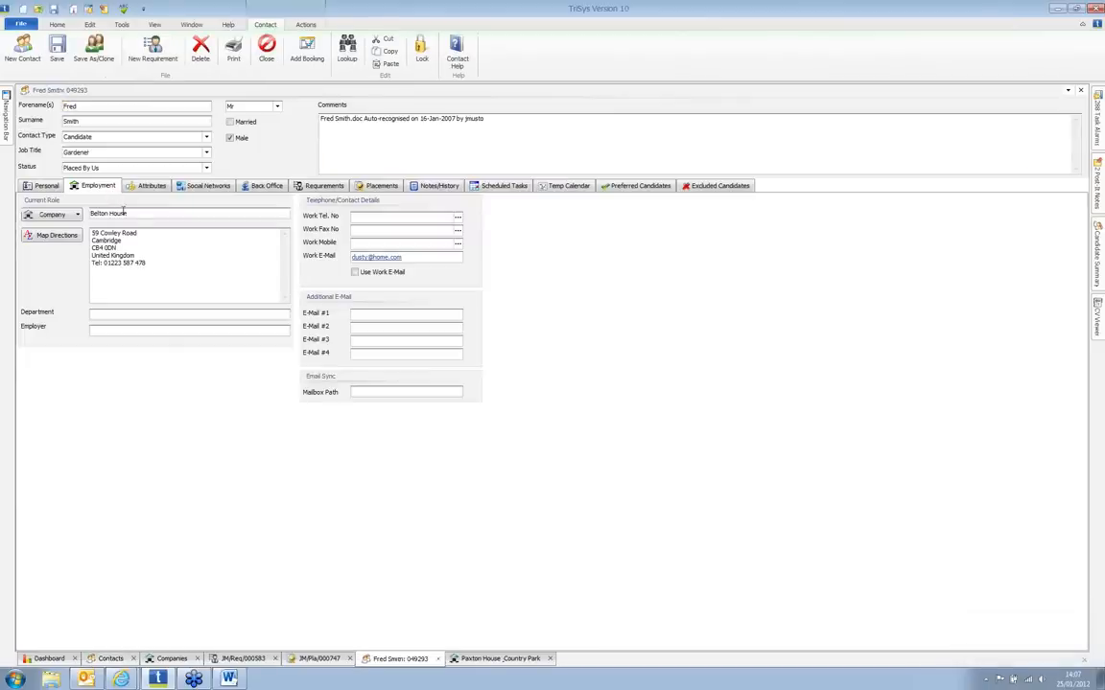
Step: View the candidate's Personal details, then Attributes showing GCSE, horticulture qualifications and Tractor Driving
{"action": "left_click", "coordinate": [48, 185]}
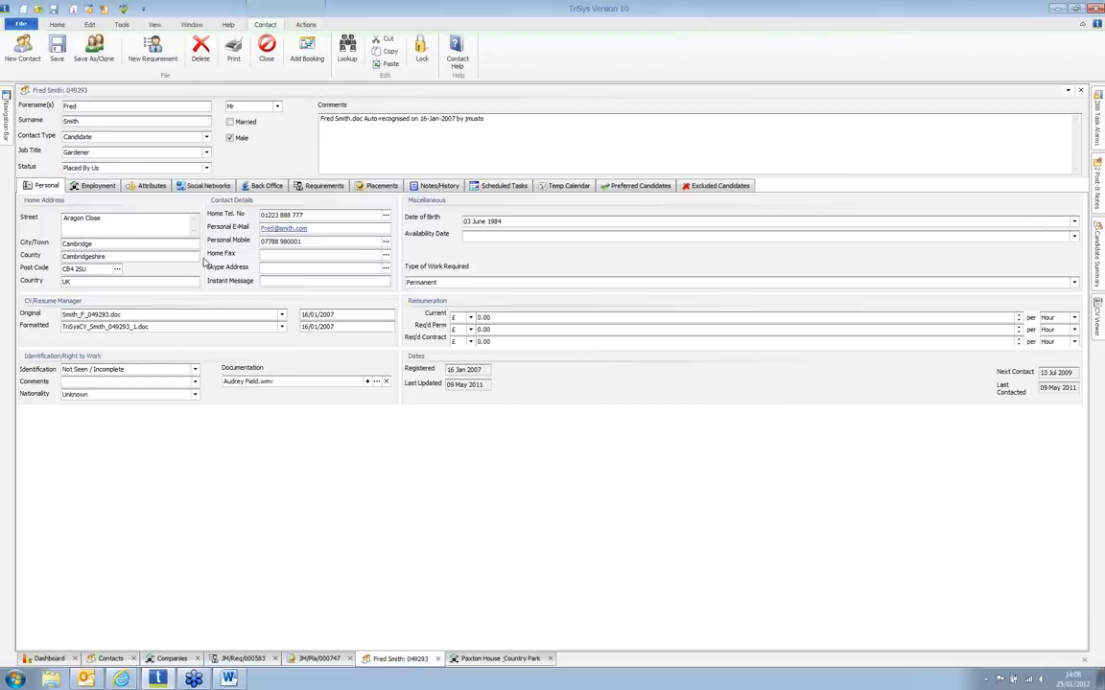
{"action": "left_click", "coordinate": [154, 187]}
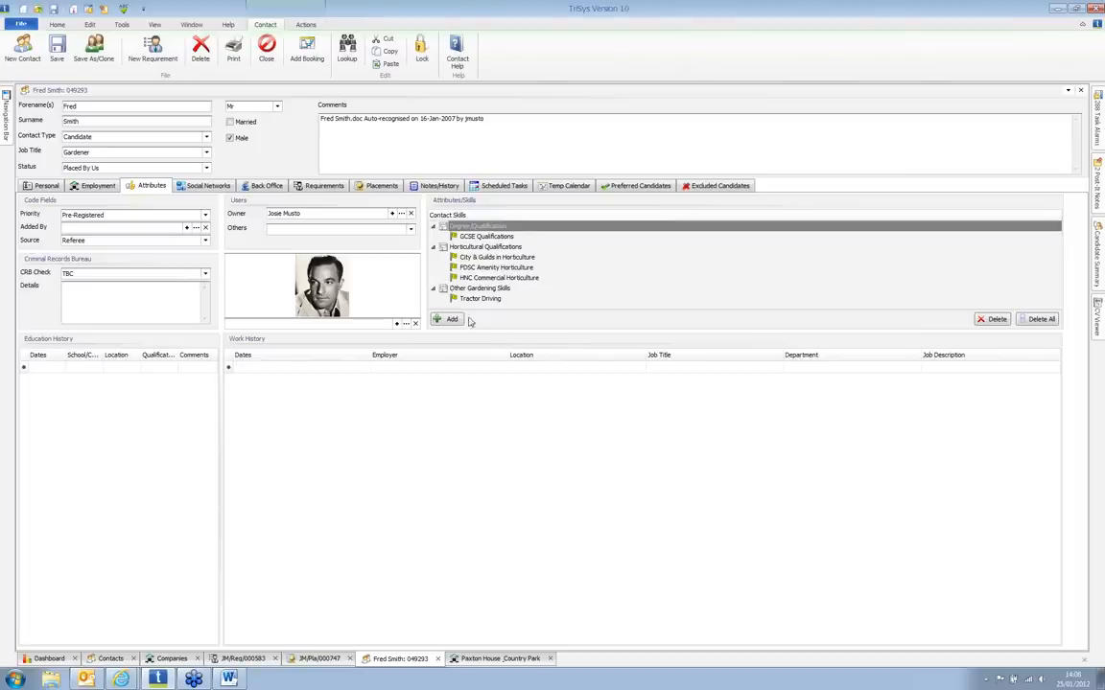
Step: Add First Diploma in Horticulture and BSC (Hons) Medicinal Horticulture skills, then bring up the Outlook inbox
{"action": "left_click", "coordinate": [444, 318]}
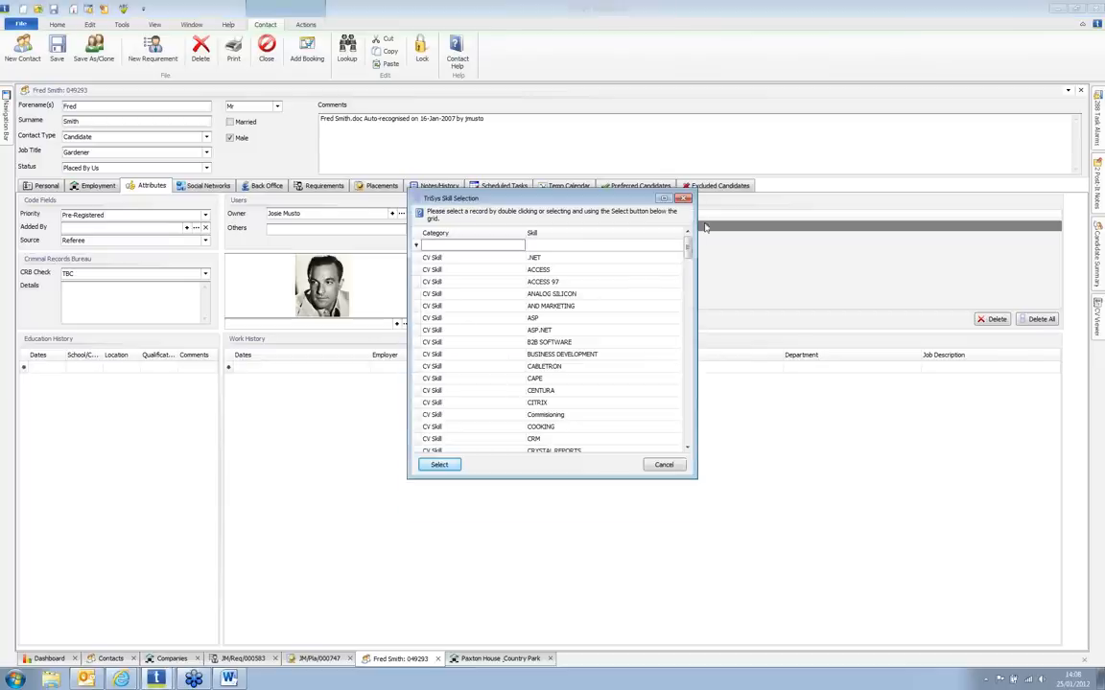
{"action": "left_click_drag", "start_coordinate": [688, 253], "coordinate": [688, 385]}
{"action": "left_click", "coordinate": [565, 379]}
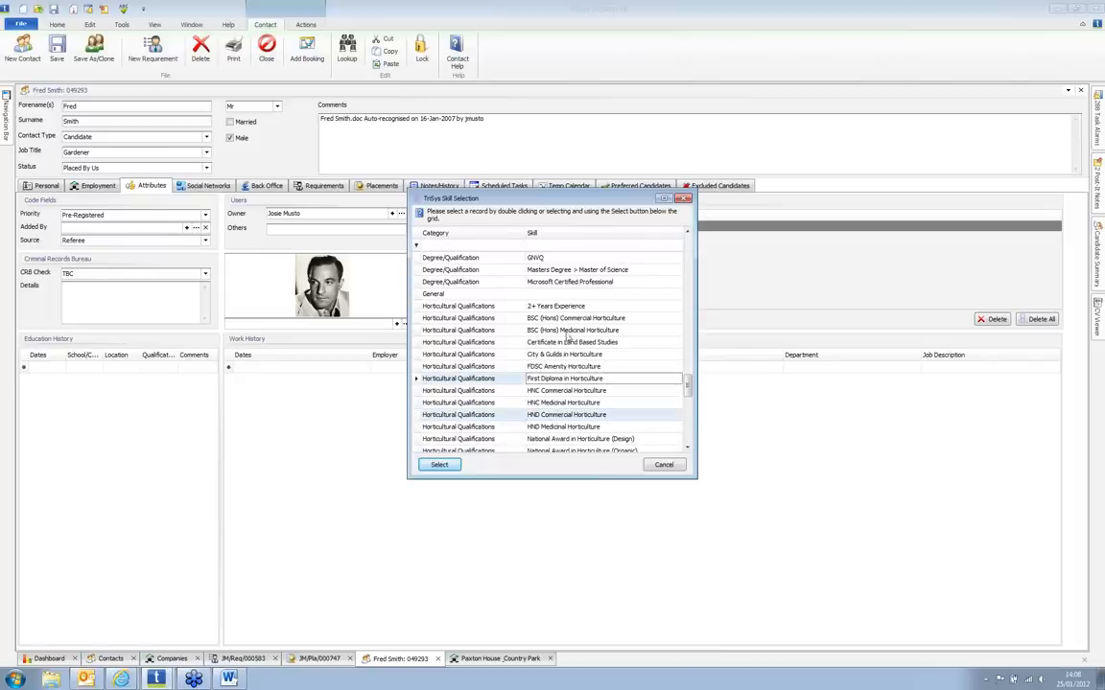
{"action": "left_click", "coordinate": [569, 331], "text": "ctrl"}
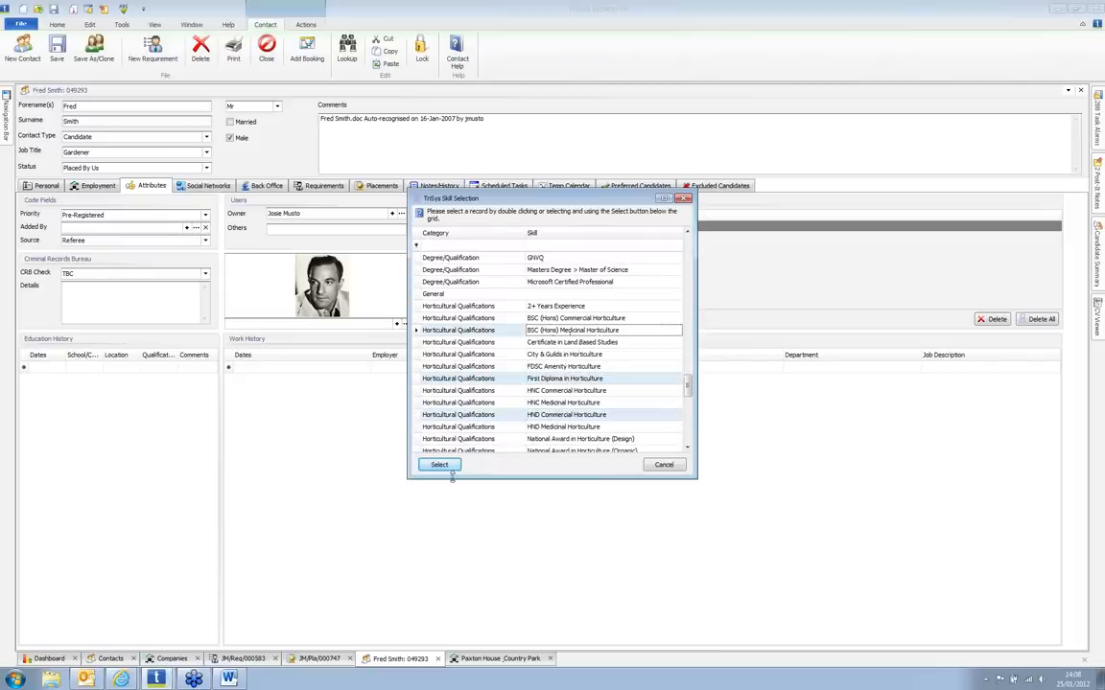
{"action": "left_click", "coordinate": [439, 464]}
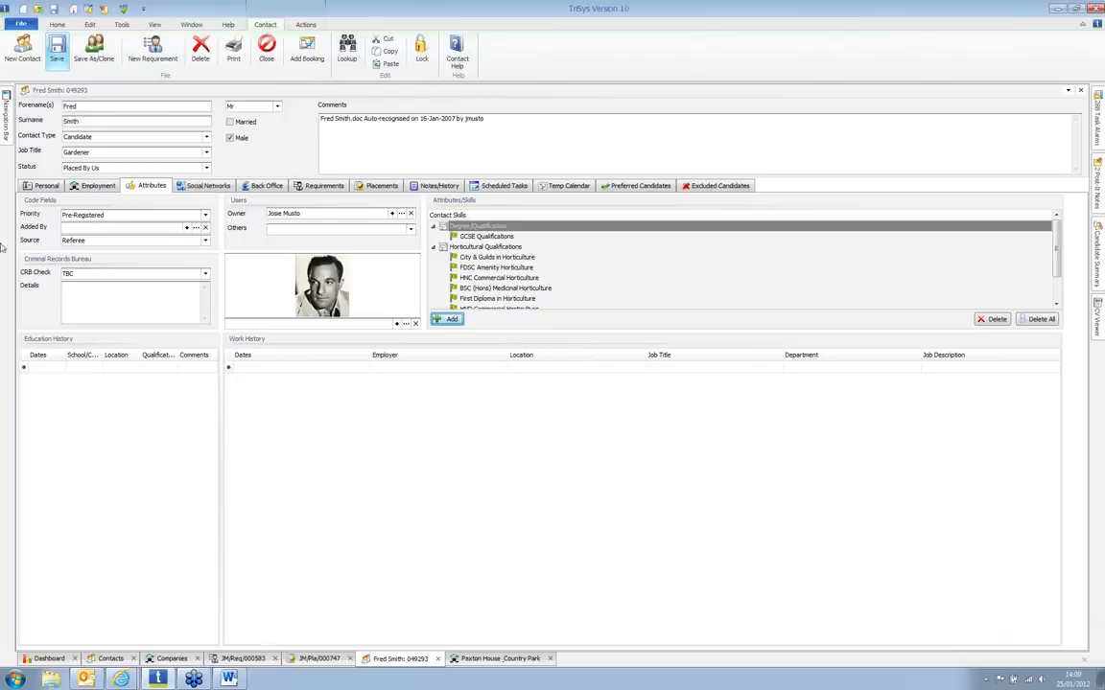
{"action": "left_click", "coordinate": [86, 678]}
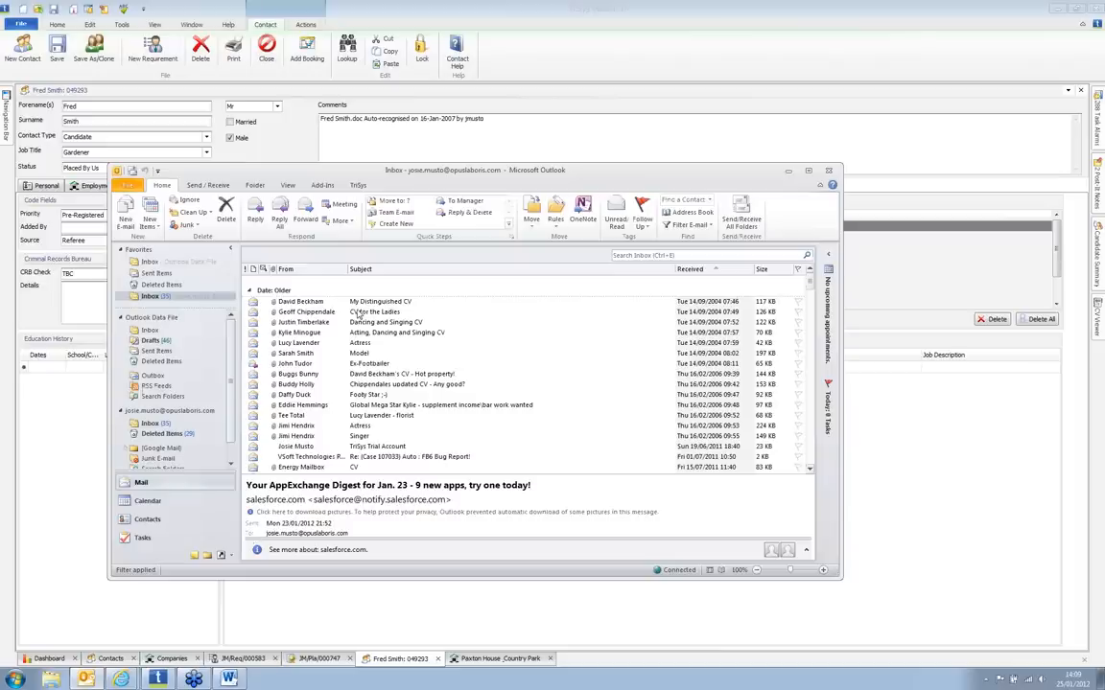
Step: Select the 'Actress' CV e-mail in Outlook and show the TriSys add-in commands
{"action": "left_click", "coordinate": [298, 344]}
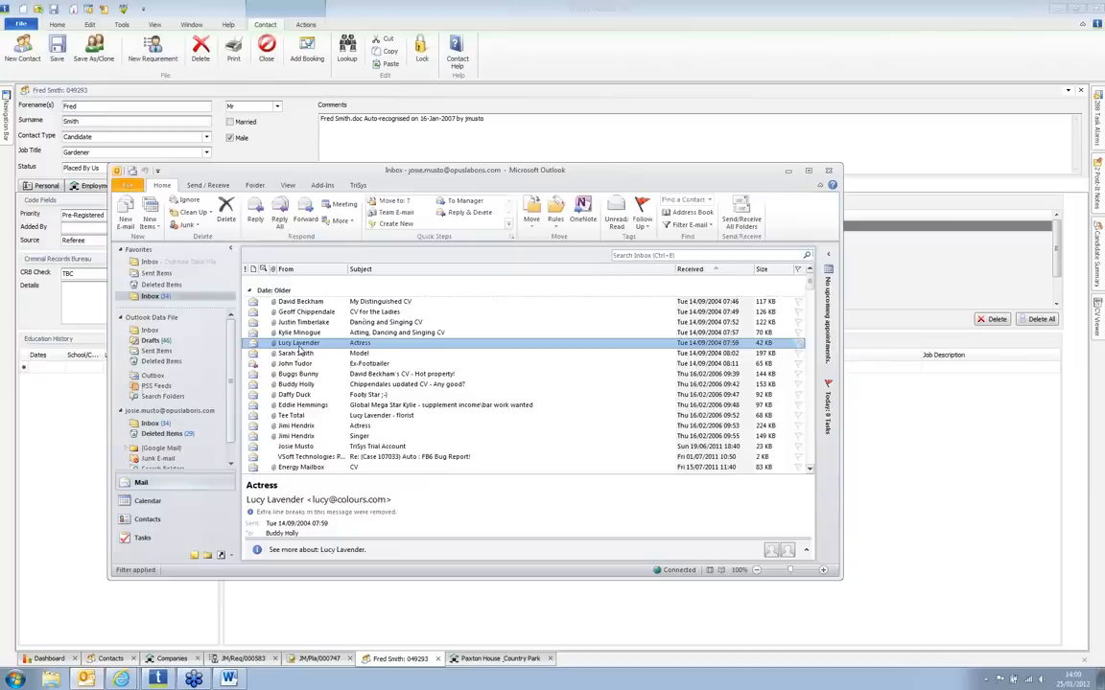
{"action": "left_click", "coordinate": [358, 186]}
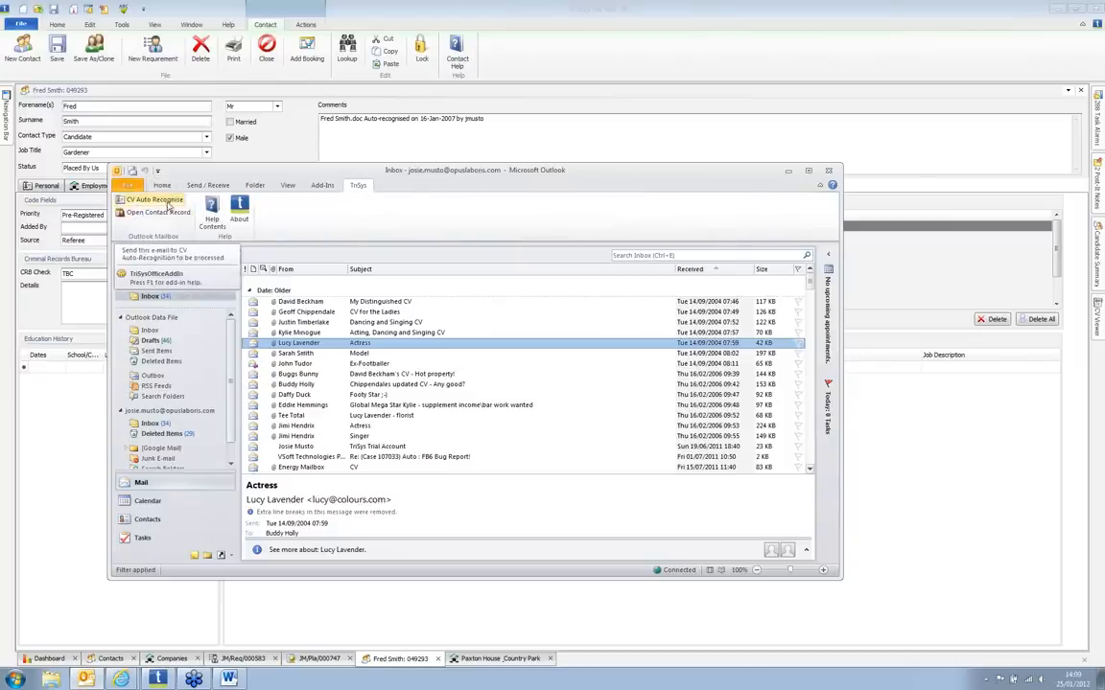
Step: Open the 'Actress' e-mail in its own window and send its CV to TriSys CV Auto Recognise
{"action": "double_click", "coordinate": [285, 344]}
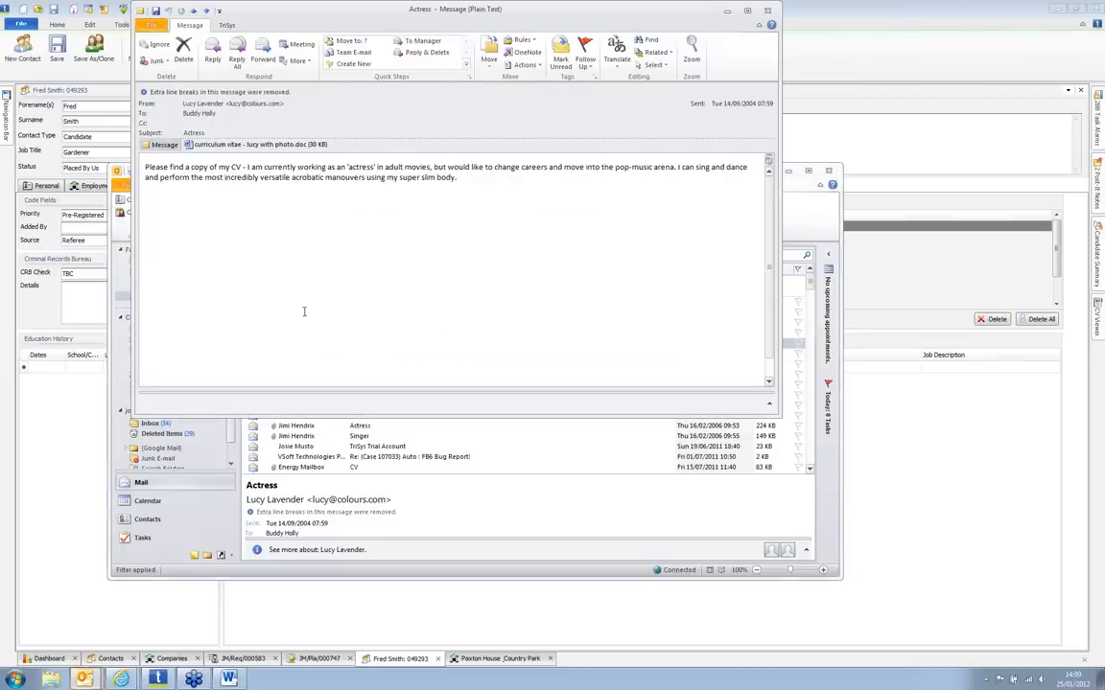
{"action": "left_click", "coordinate": [226, 26]}
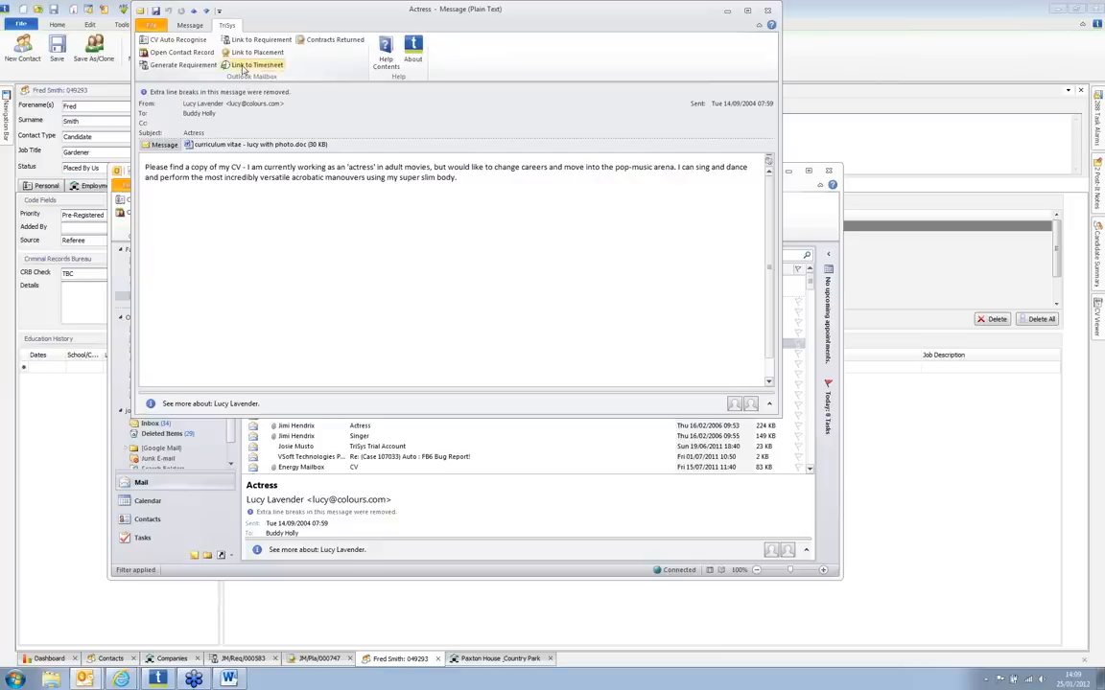
{"action": "left_click", "coordinate": [185, 41]}
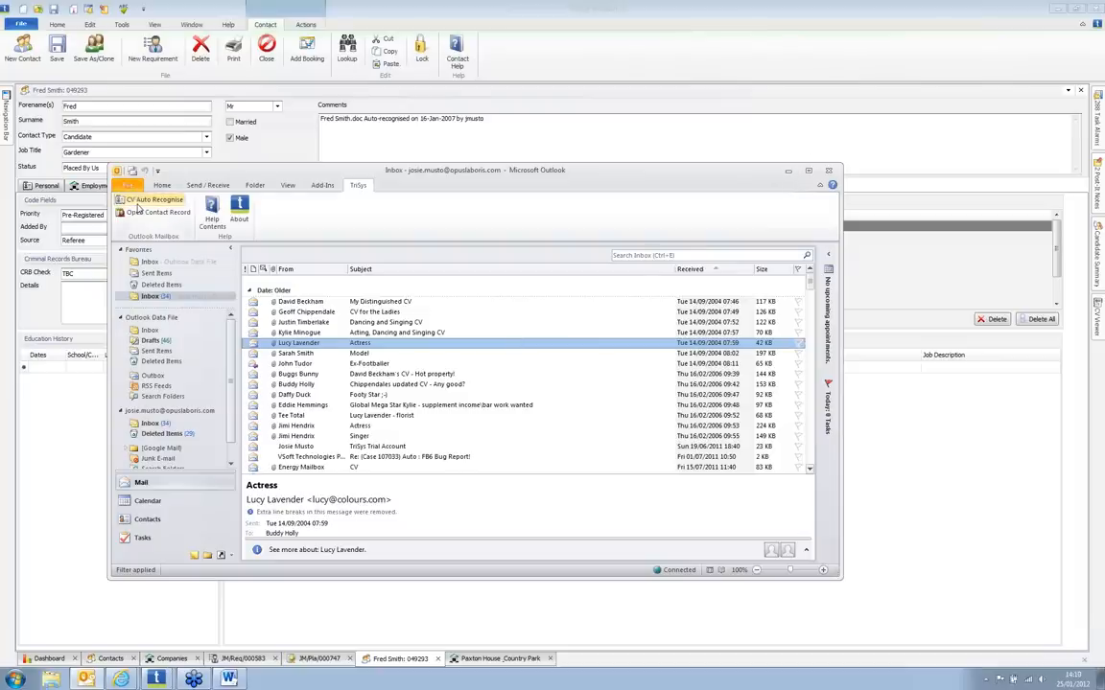
{"action": "left_click_drag", "start_coordinate": [436, 164], "coordinate": [446, 142]}
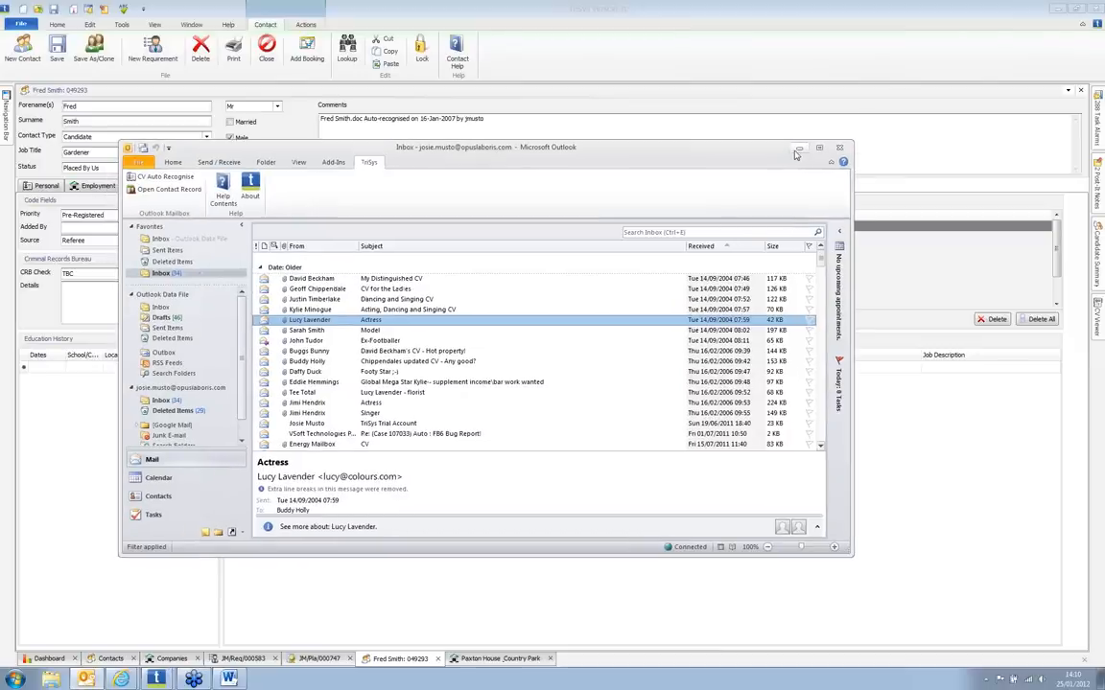
{"action": "left_click", "coordinate": [974, 101]}
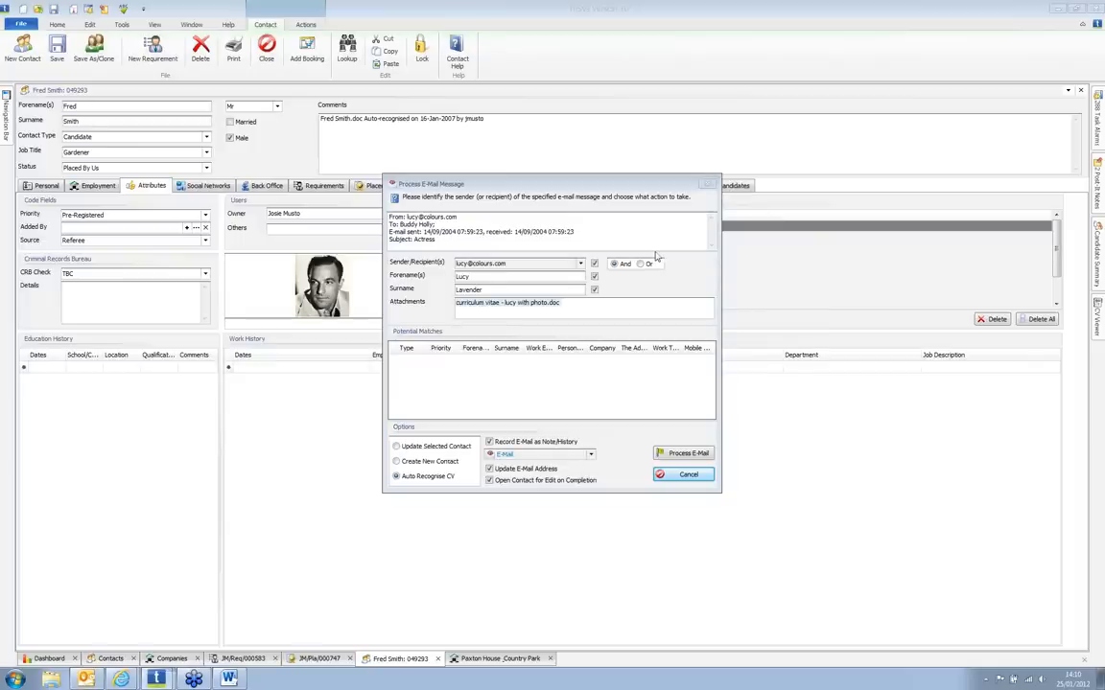
Step: Process the e-mail from the sender's own address with the attached CV, auto-recognising the CV
{"action": "left_click", "coordinate": [497, 263]}
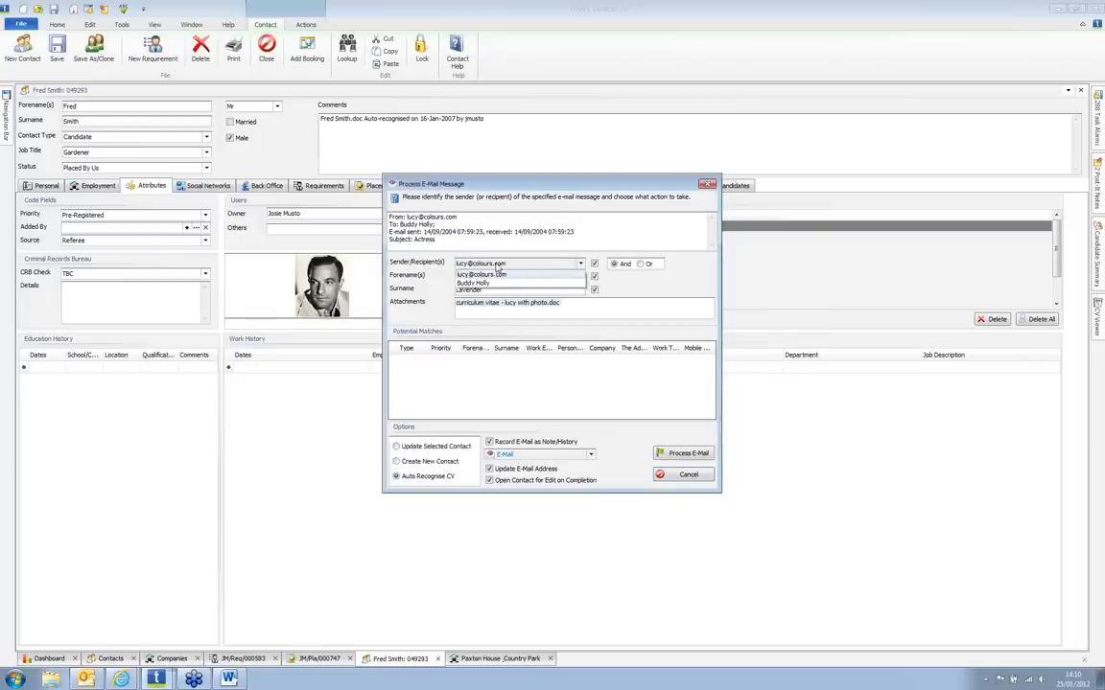
{"action": "left_click", "coordinate": [497, 274]}
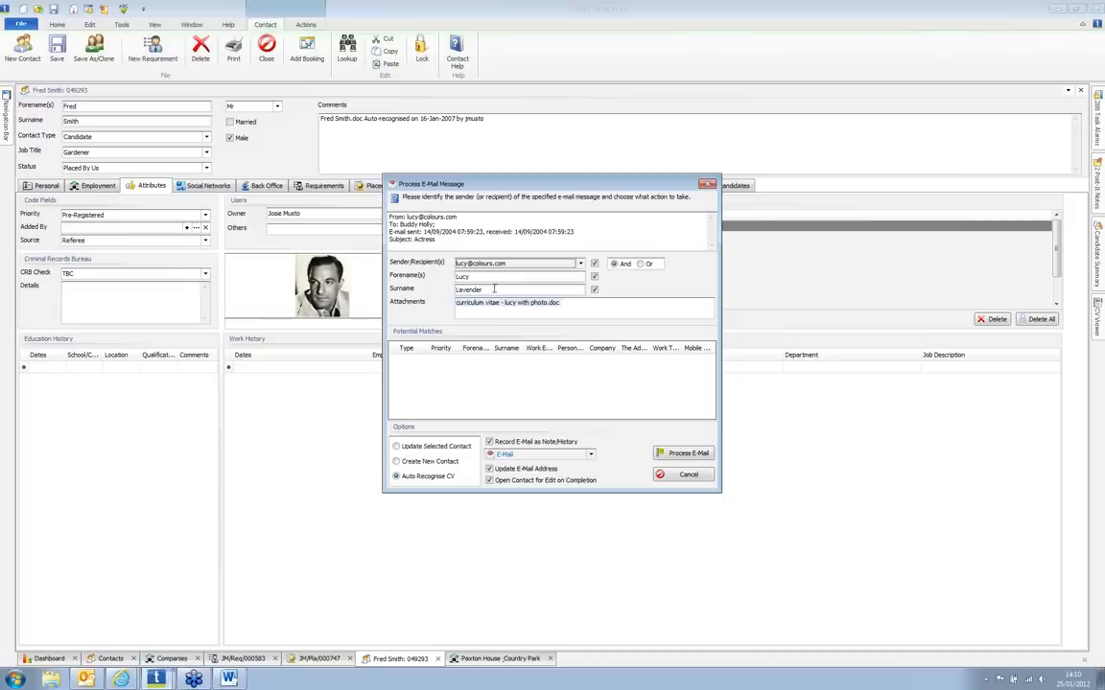
{"action": "left_click", "coordinate": [494, 303]}
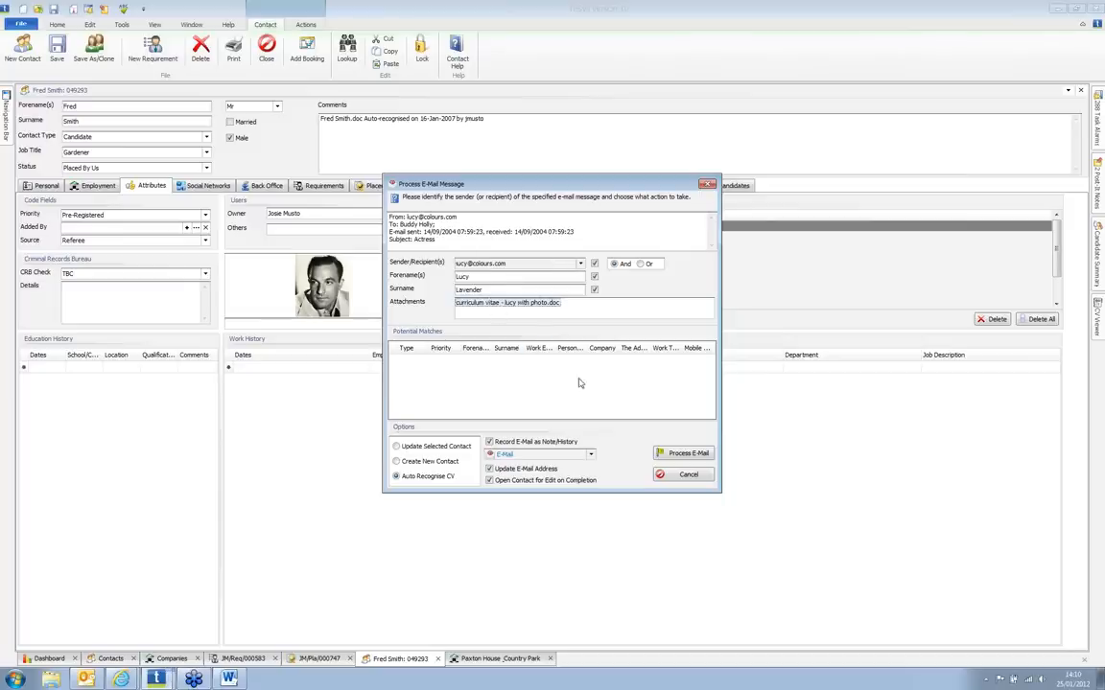
{"action": "left_click", "coordinate": [689, 454]}
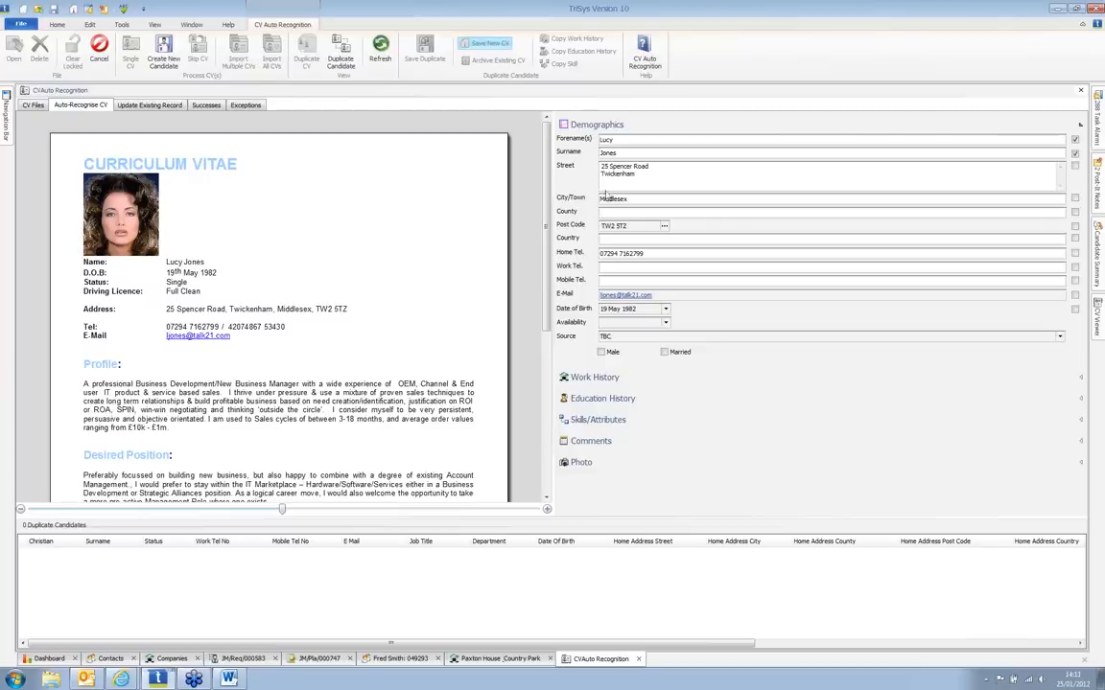
Step: Clear Middlesex from City/Town and drag Middlesex from the CV's address line into County
{"action": "left_click_drag", "start_coordinate": [627, 198], "coordinate": [591, 207]}
{"action": "key", "text": "Delete"}
{"action": "double_click", "coordinate": [291, 312]}
{"action": "left_click_drag", "start_coordinate": [291, 312], "coordinate": [590, 198]}
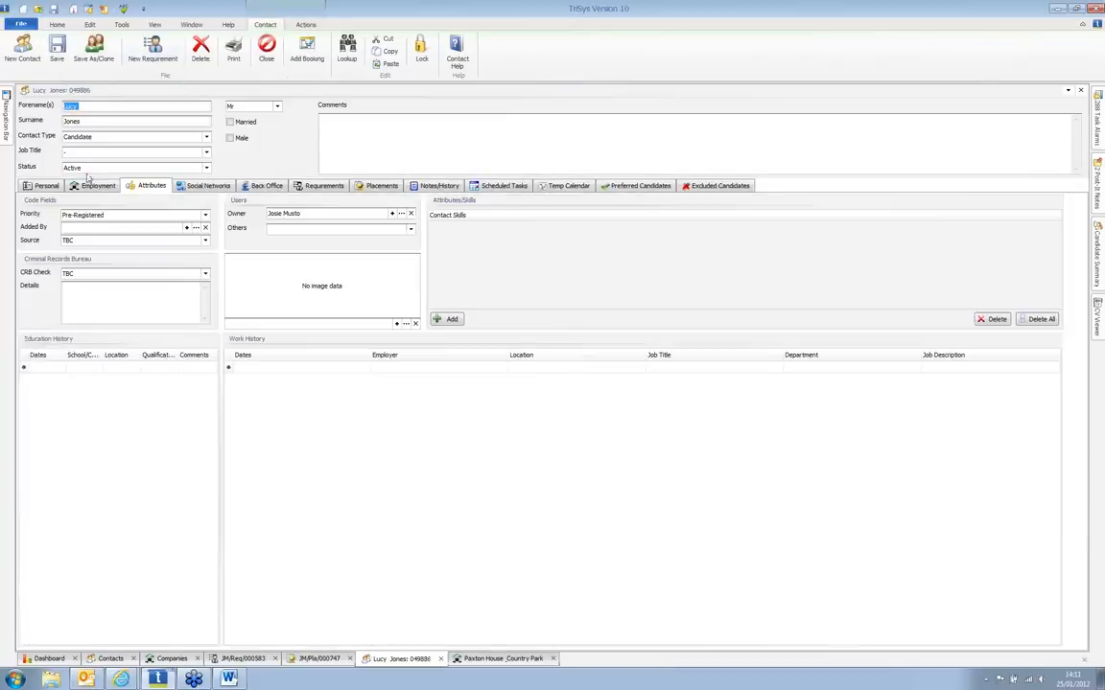
Step: On the candidate's Personal details, copy the original CV into a formatted CV file and check it
{"action": "left_click", "coordinate": [58, 188]}
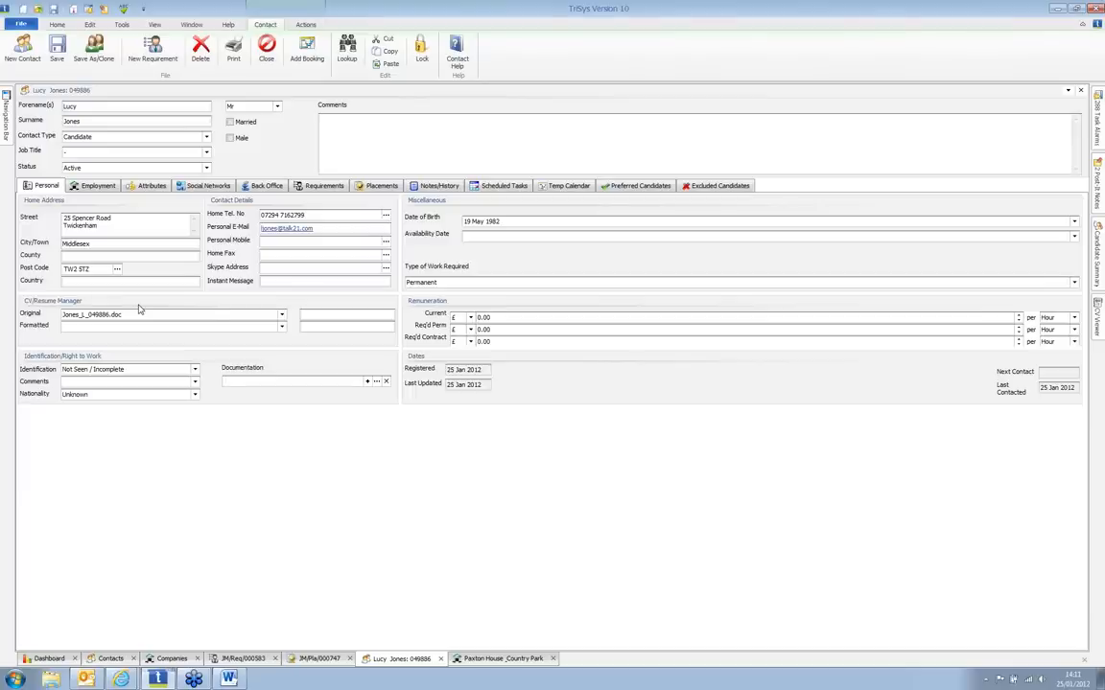
{"action": "left_click", "coordinate": [281, 314]}
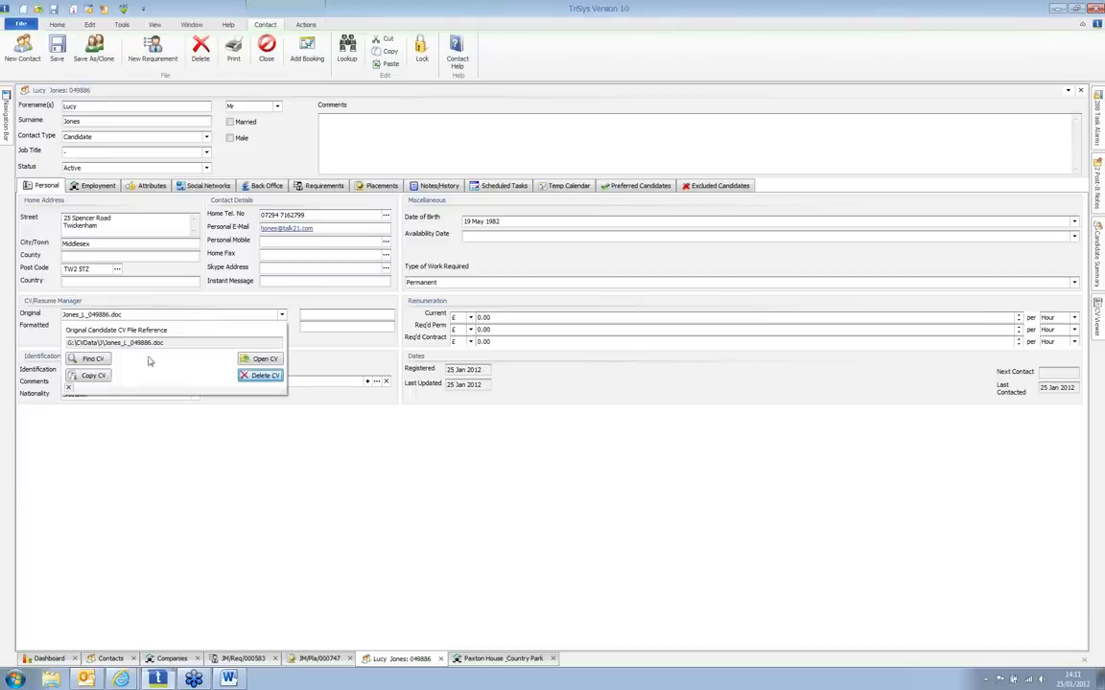
{"action": "left_click", "coordinate": [92, 376]}
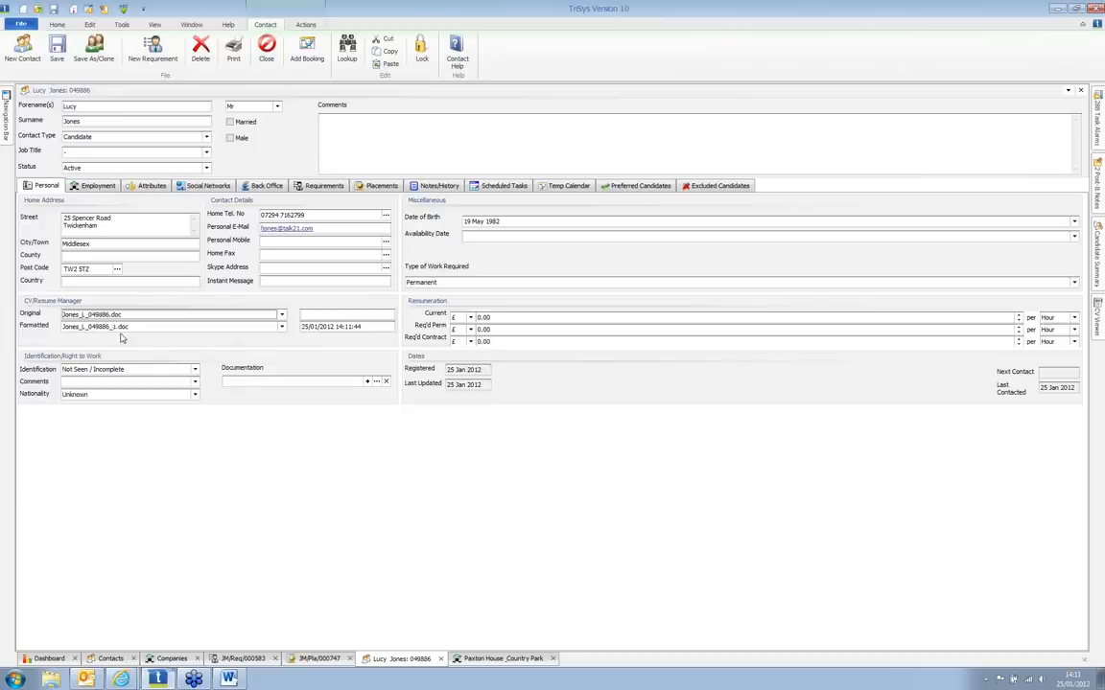
{"action": "left_click", "coordinate": [282, 327]}
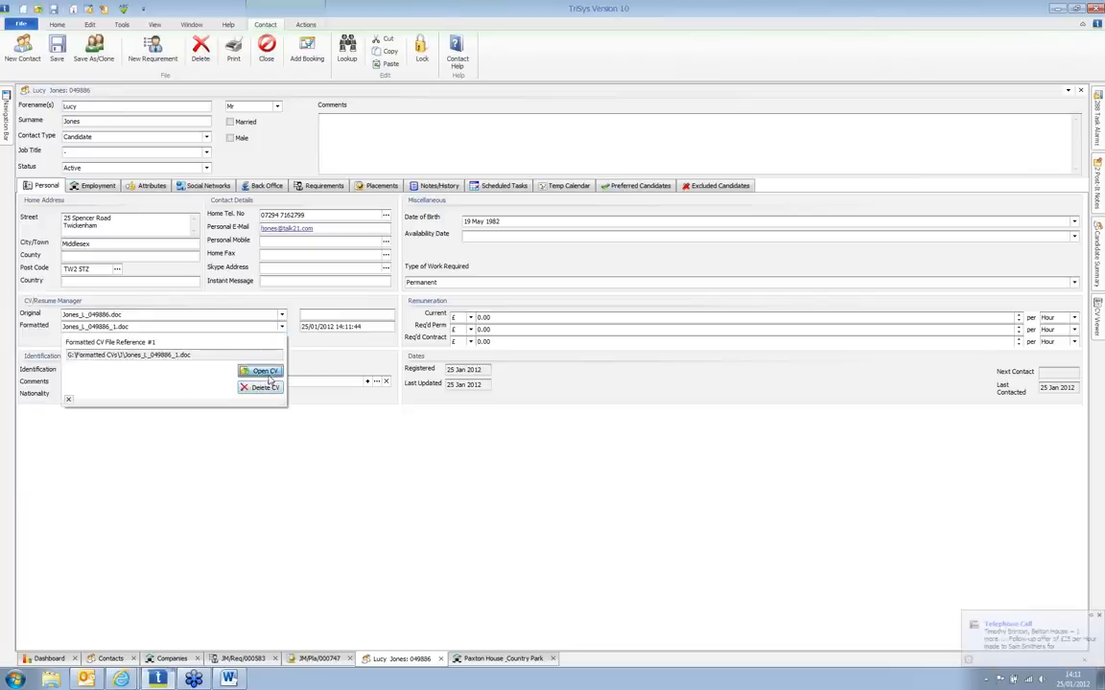
Step: Open the formatted CV in Word and delete the D.O.B-to-E-Mail lines and the photo
{"action": "left_click", "coordinate": [263, 372]}
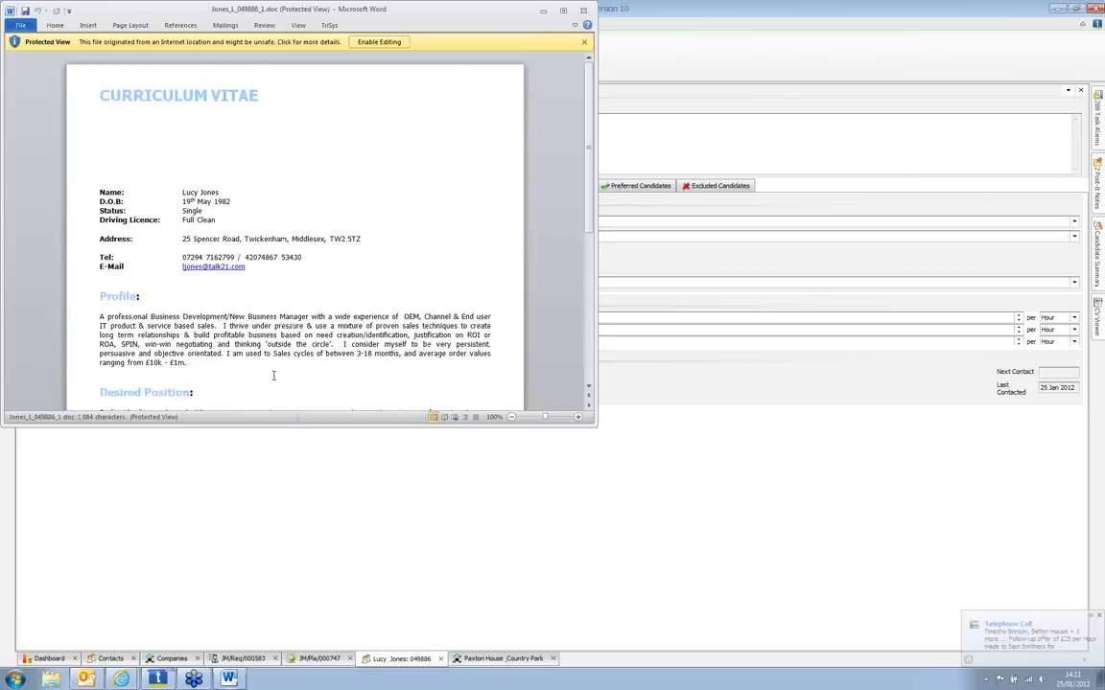
{"action": "left_click", "coordinate": [369, 41]}
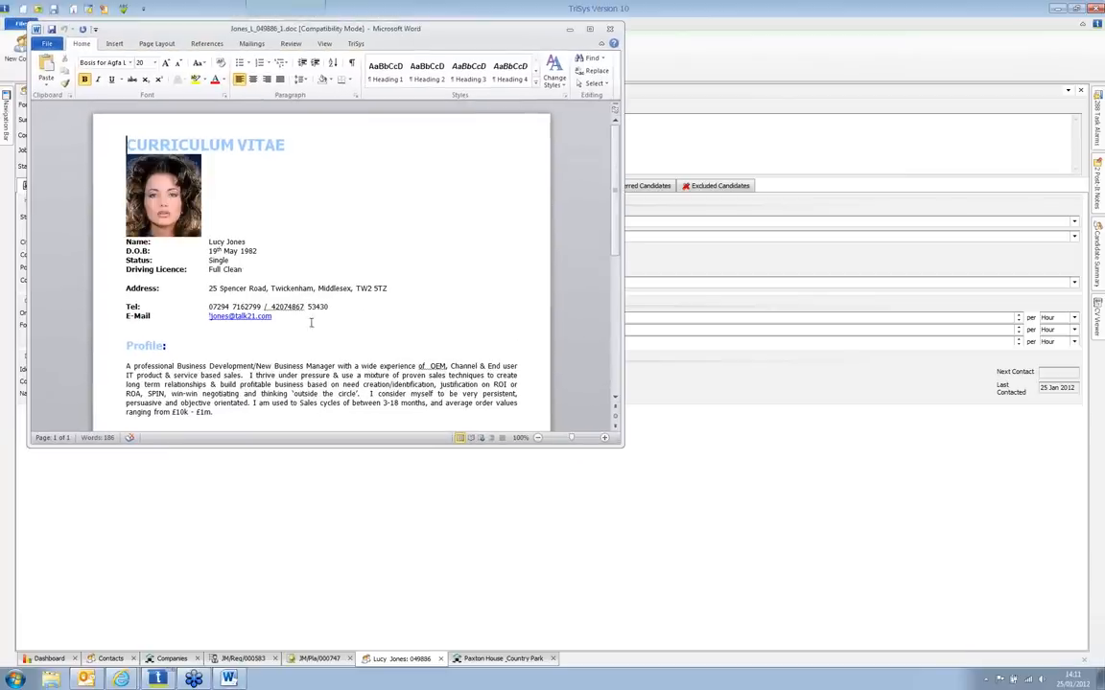
{"action": "left_click_drag", "start_coordinate": [275, 318], "coordinate": [124, 247]}
{"action": "key", "text": "Delete"}
{"action": "left_click", "coordinate": [173, 181]}
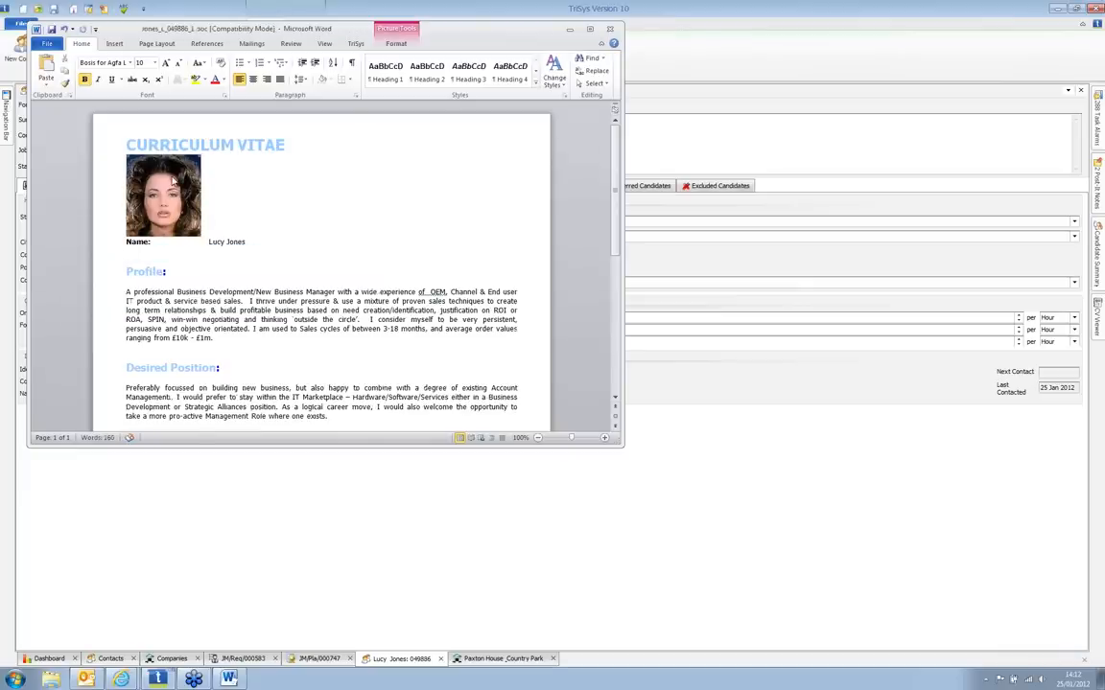
{"action": "key", "text": "Delete"}
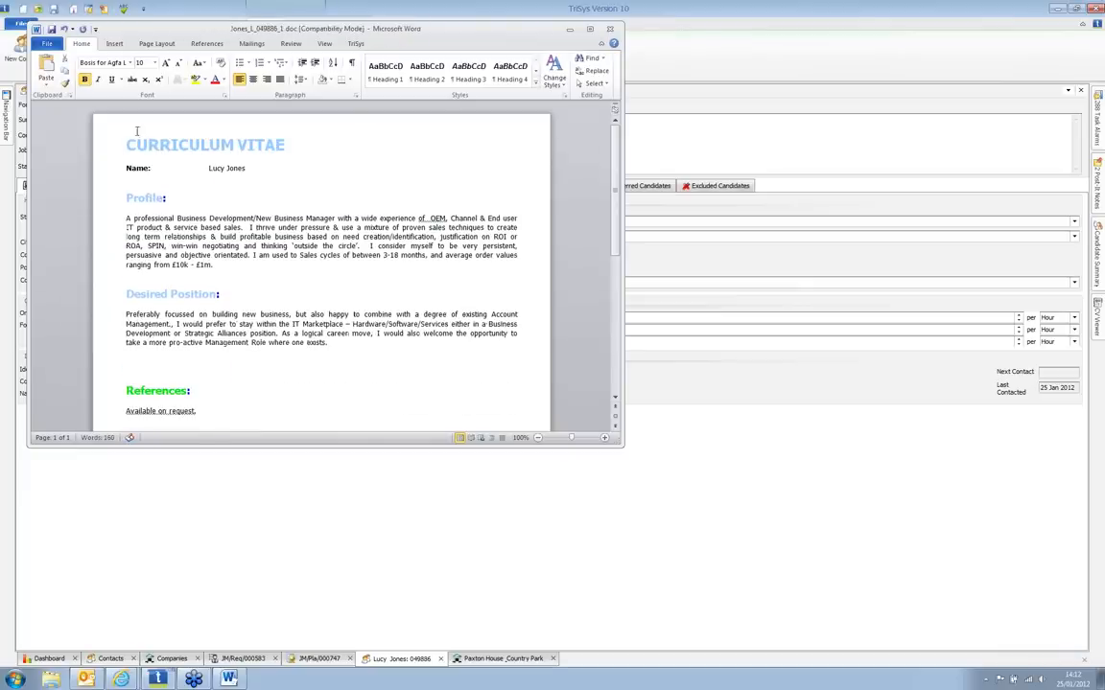
Step: Insert the TriSys company header and footer into the CV and save it
{"action": "left_click", "coordinate": [349, 46]}
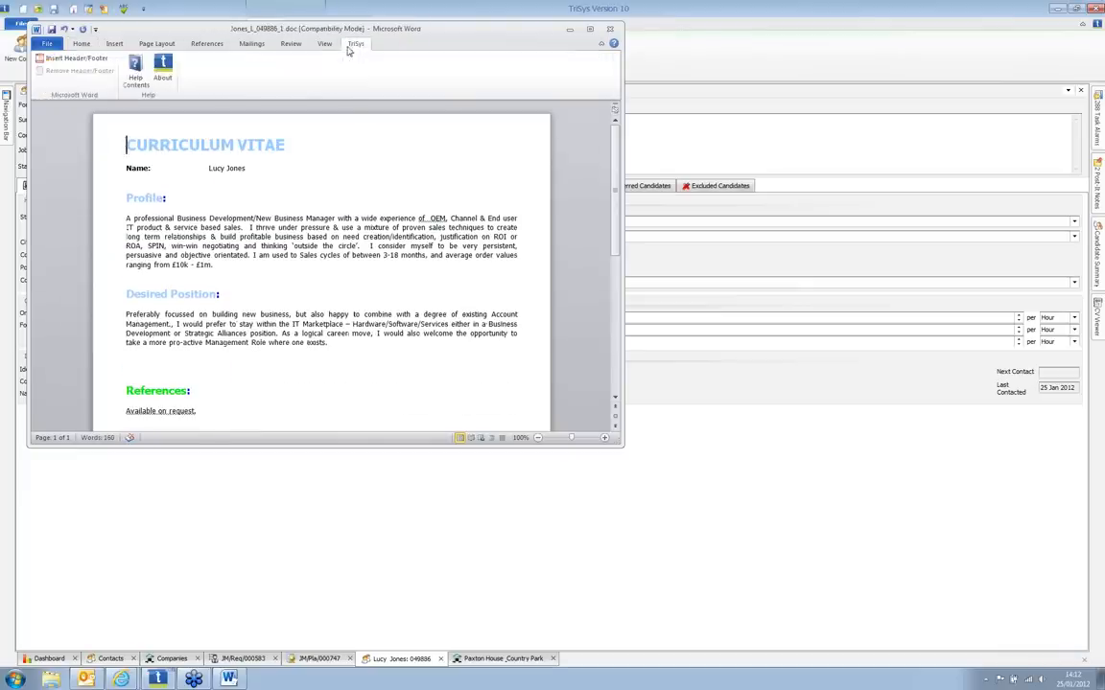
{"action": "left_click", "coordinate": [93, 61]}
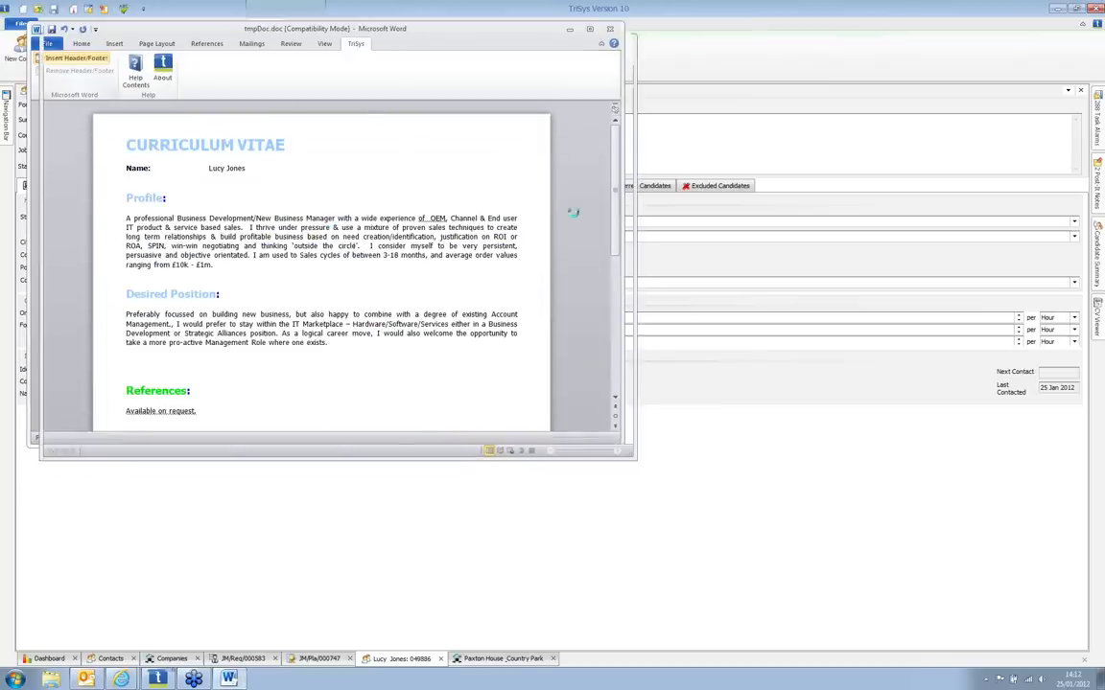
{"action": "left_click_drag", "start_coordinate": [614, 260], "coordinate": [619, 169]}
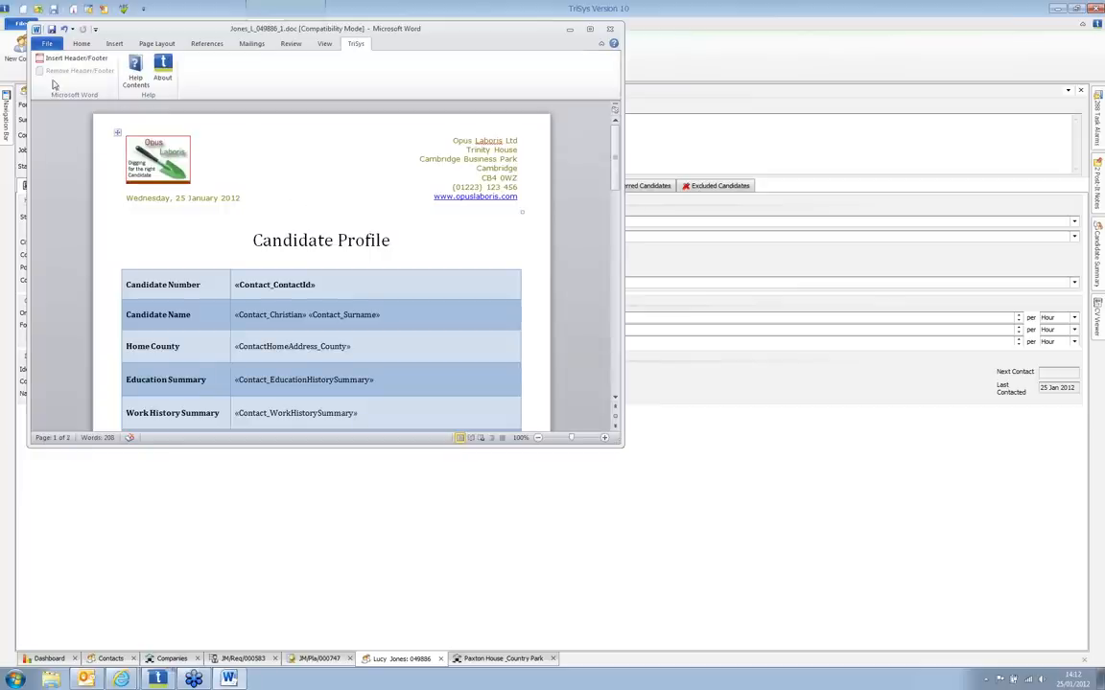
{"action": "left_click", "coordinate": [52, 29]}
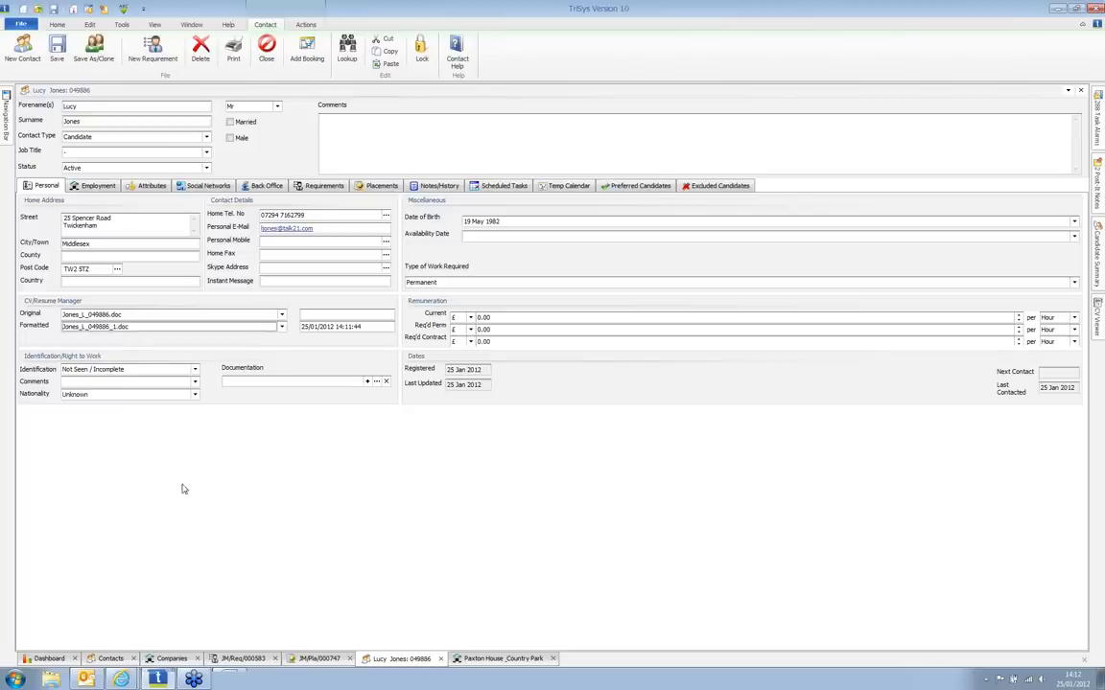
Step: Look up companies whose name begins with 'c' and open Canterbury Cathedral
{"action": "left_click", "coordinate": [57, 24]}
{"action": "left_click", "coordinate": [165, 53]}
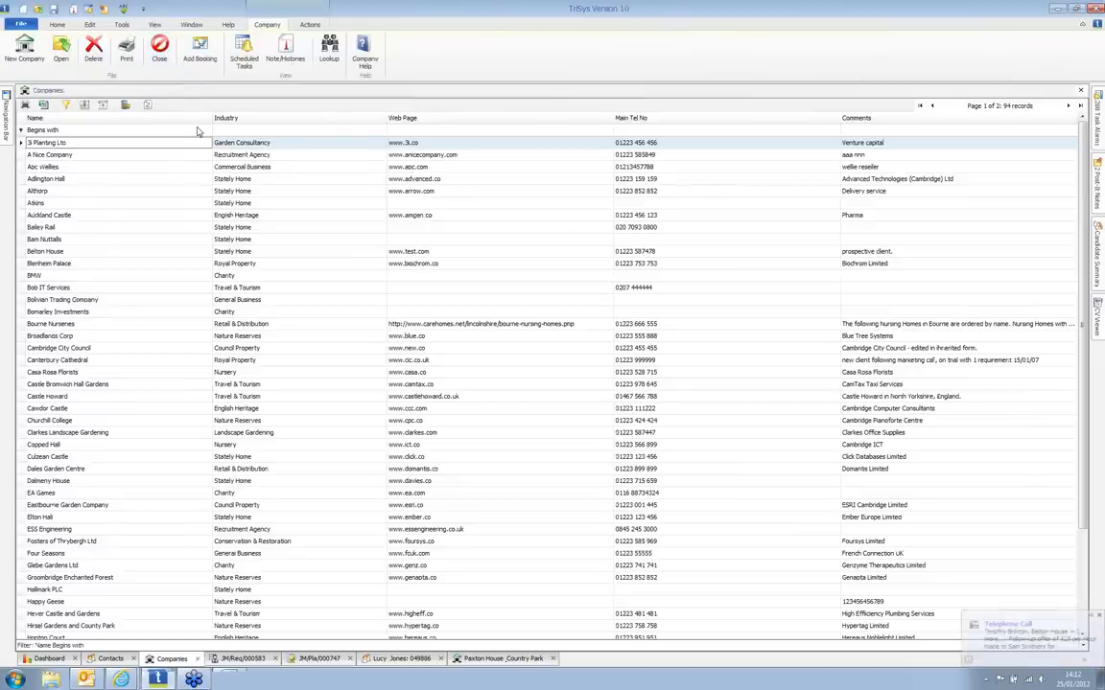
{"action": "left_click", "coordinate": [330, 57]}
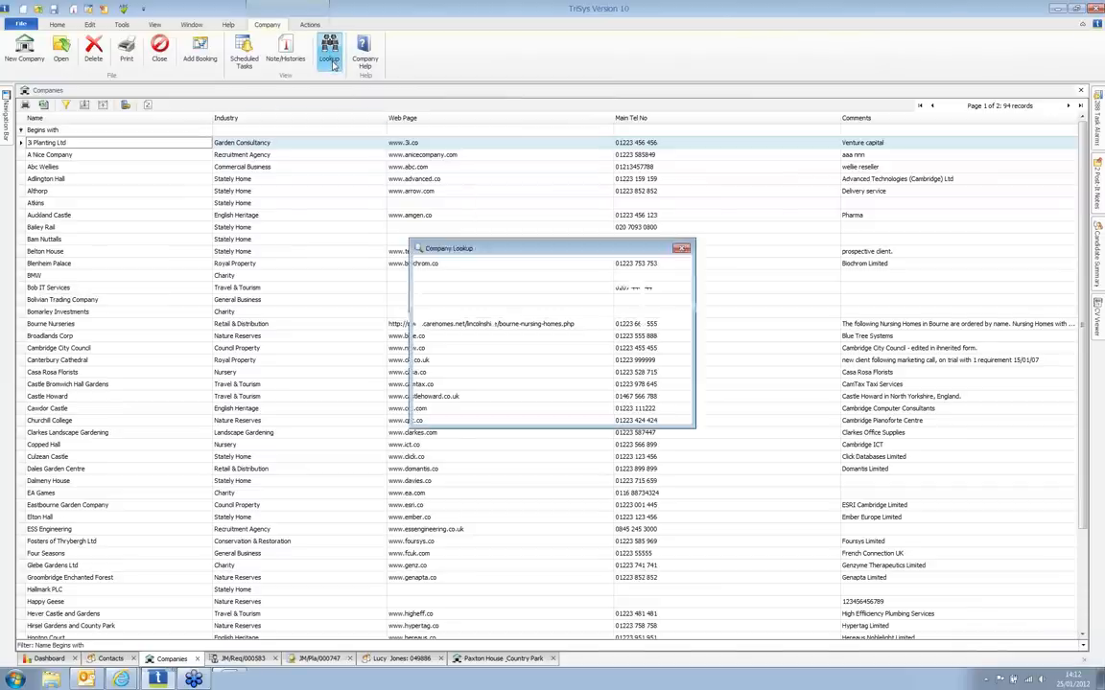
{"action": "left_click", "coordinate": [553, 296]}
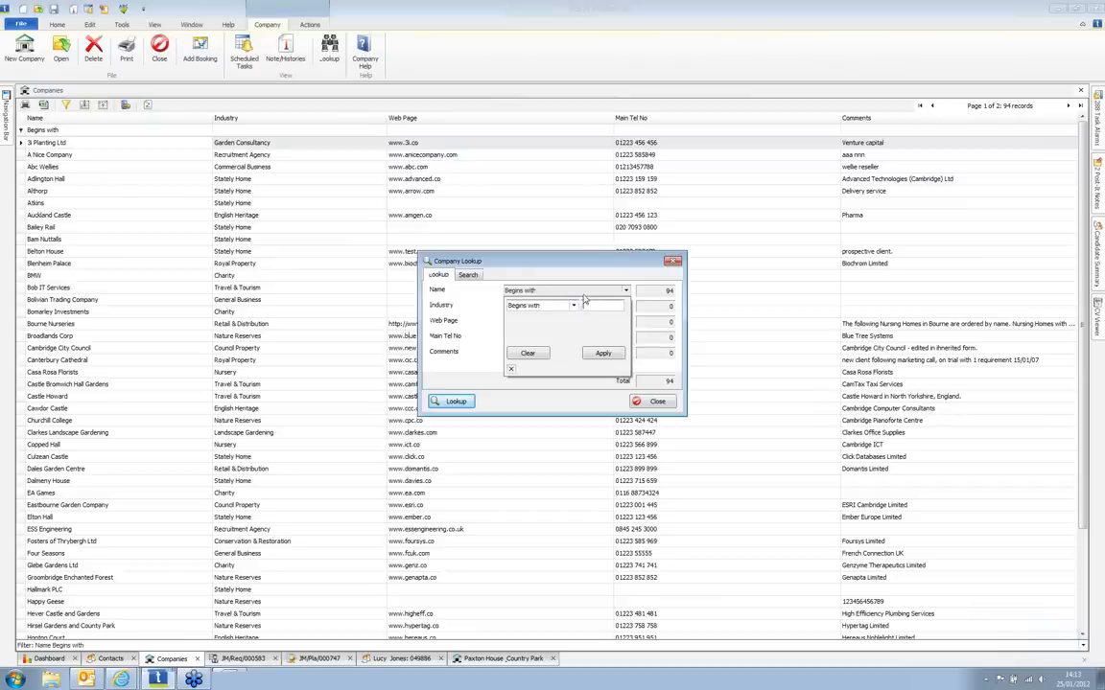
{"action": "type", "text": "c"}
{"action": "left_click", "coordinate": [602, 353]}
{"action": "left_click", "coordinate": [454, 400]}
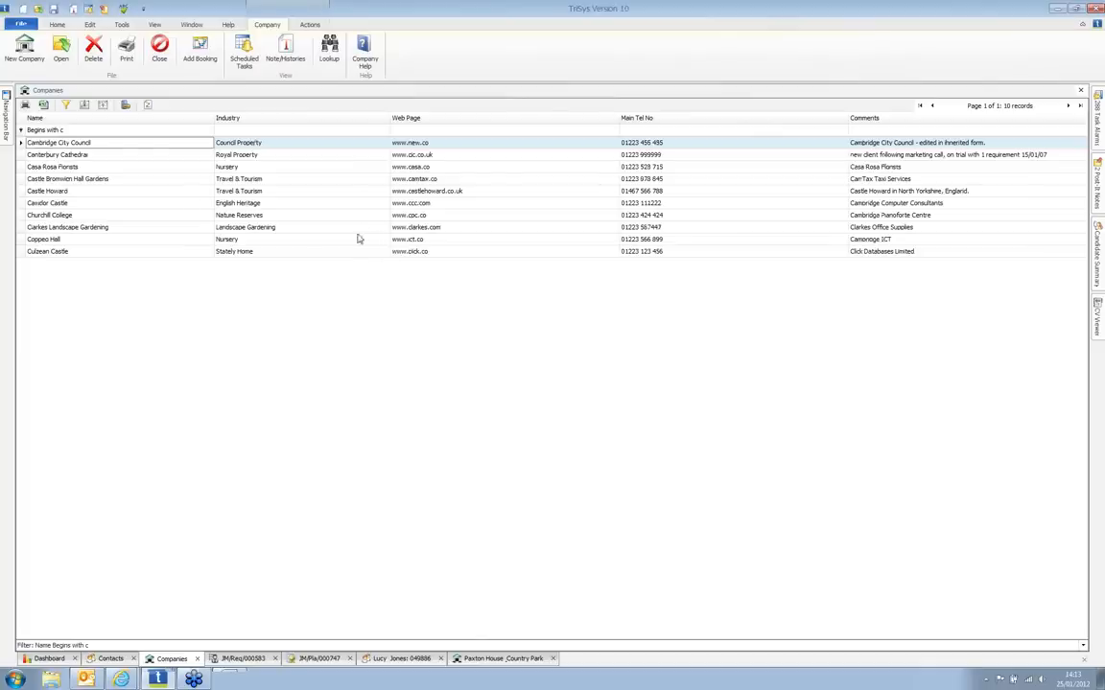
{"action": "left_click", "coordinate": [63, 156]}
{"action": "double_click", "coordinate": [60, 155]}
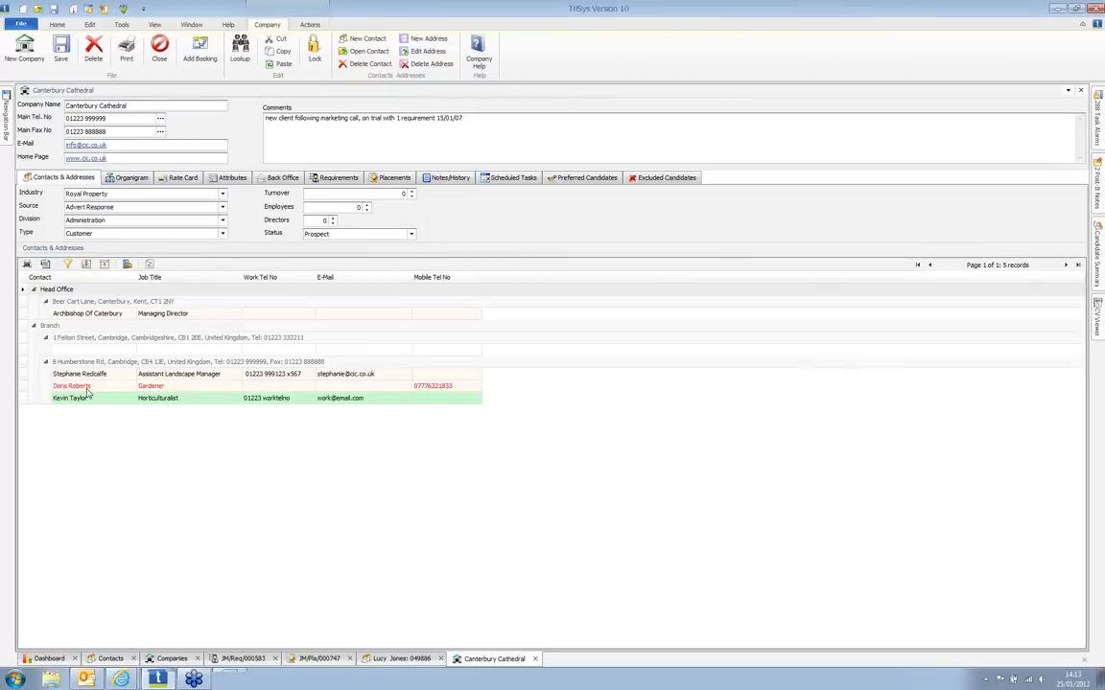
Step: Add the Assistant Landscape Manager as an individual contact on Canterbury Cathedral's organigram
{"action": "left_click", "coordinate": [131, 178]}
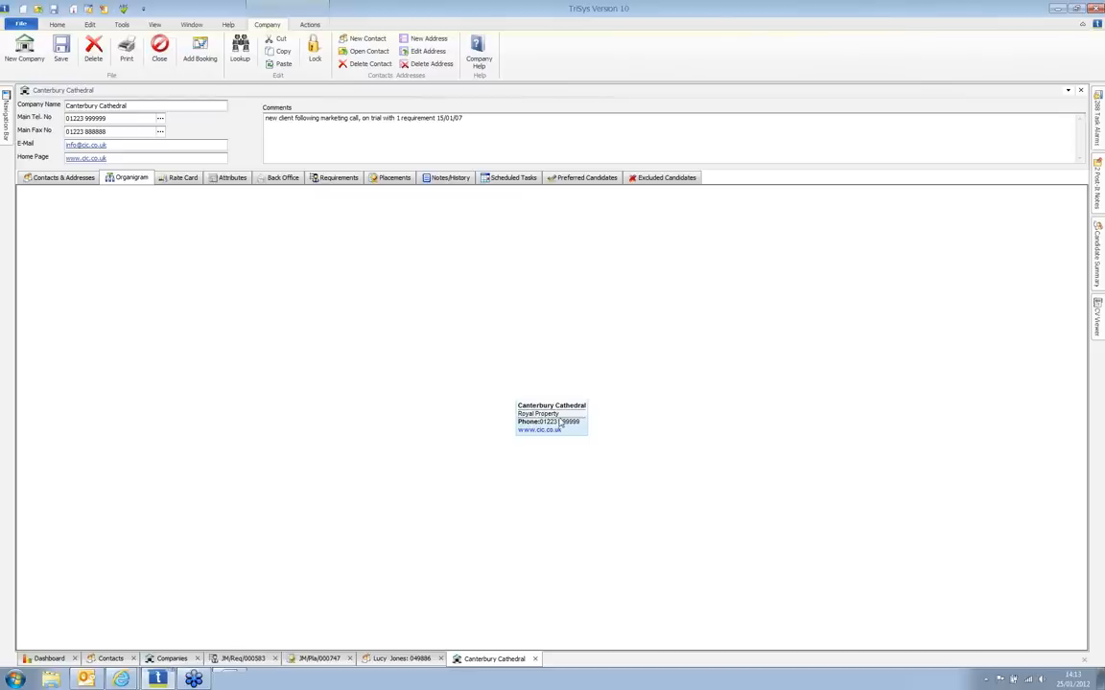
{"action": "right_click", "coordinate": [561, 423]}
{"action": "mouse_move", "coordinate": [590, 425]}
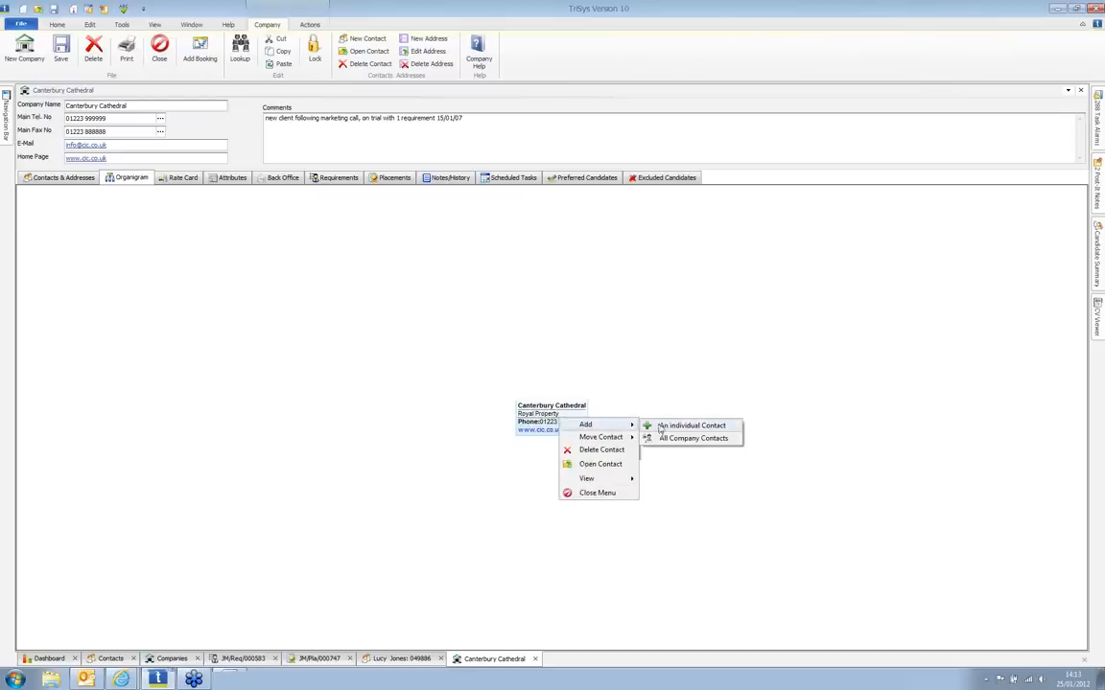
{"action": "left_click", "coordinate": [660, 428]}
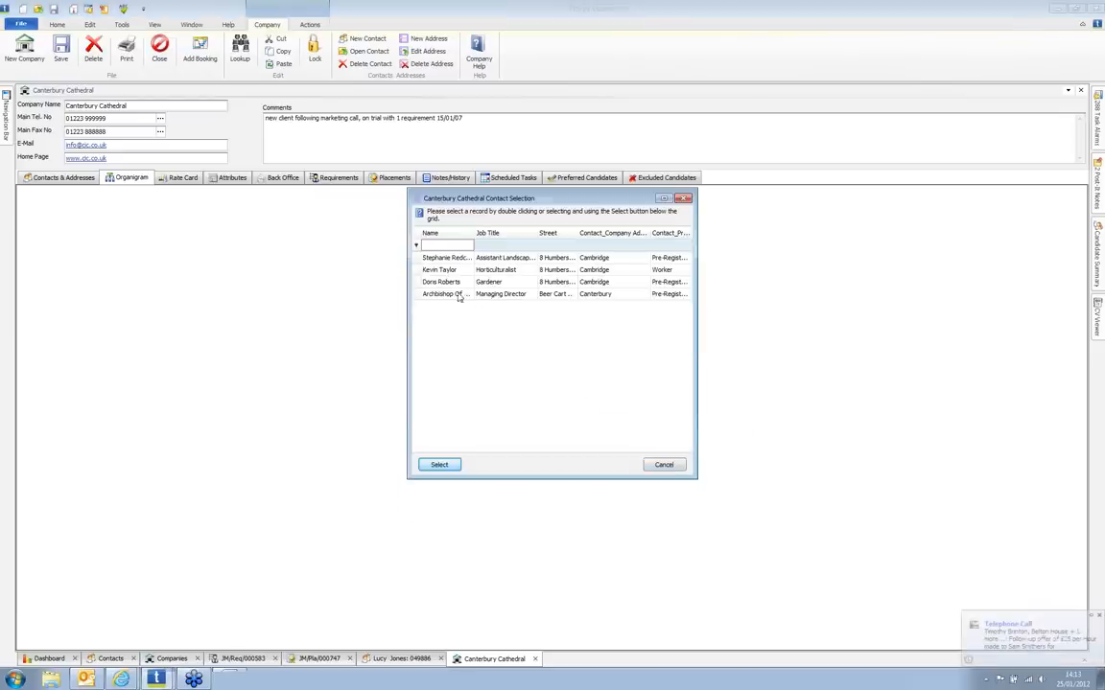
{"action": "left_click", "coordinate": [440, 259]}
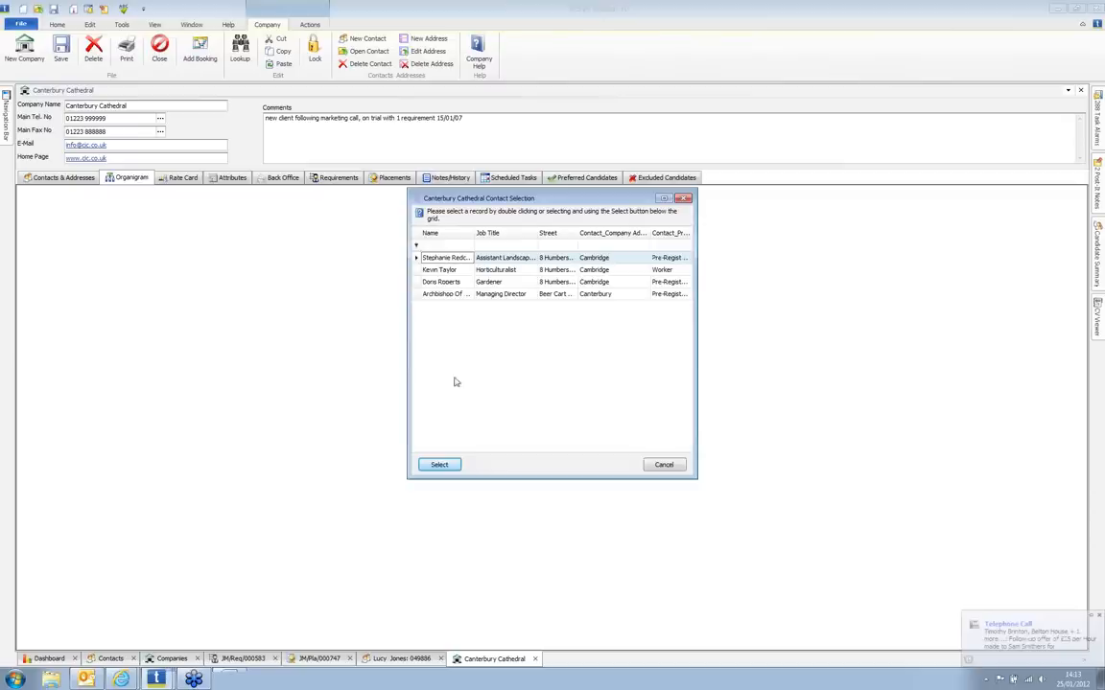
{"action": "left_click", "coordinate": [456, 467]}
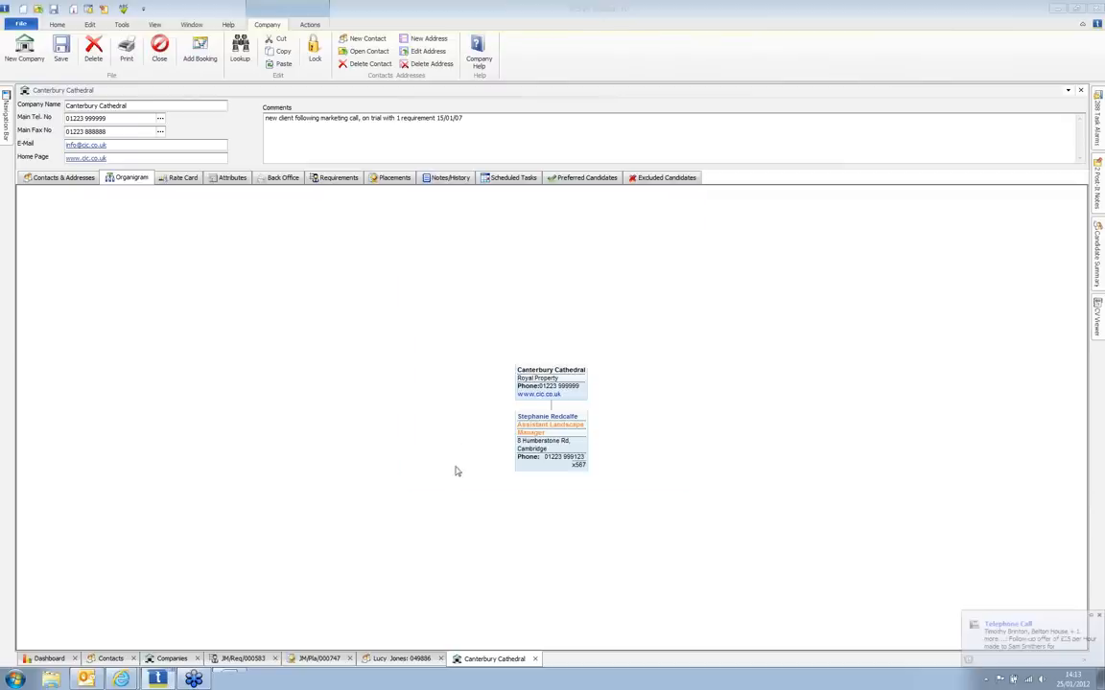
Step: Add the Gardener and Horticulturalist contacts beneath the Assistant Landscape Manager on the organigram
{"action": "right_click", "coordinate": [555, 447]}
{"action": "mouse_move", "coordinate": [570, 450]}
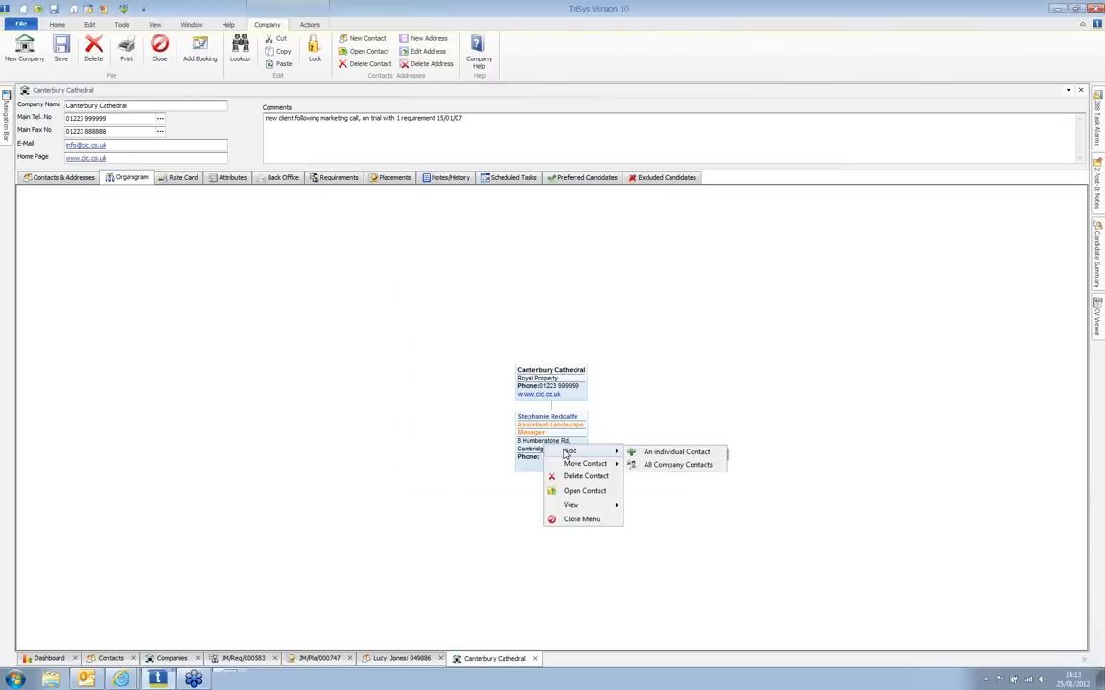
{"action": "left_click", "coordinate": [645, 453]}
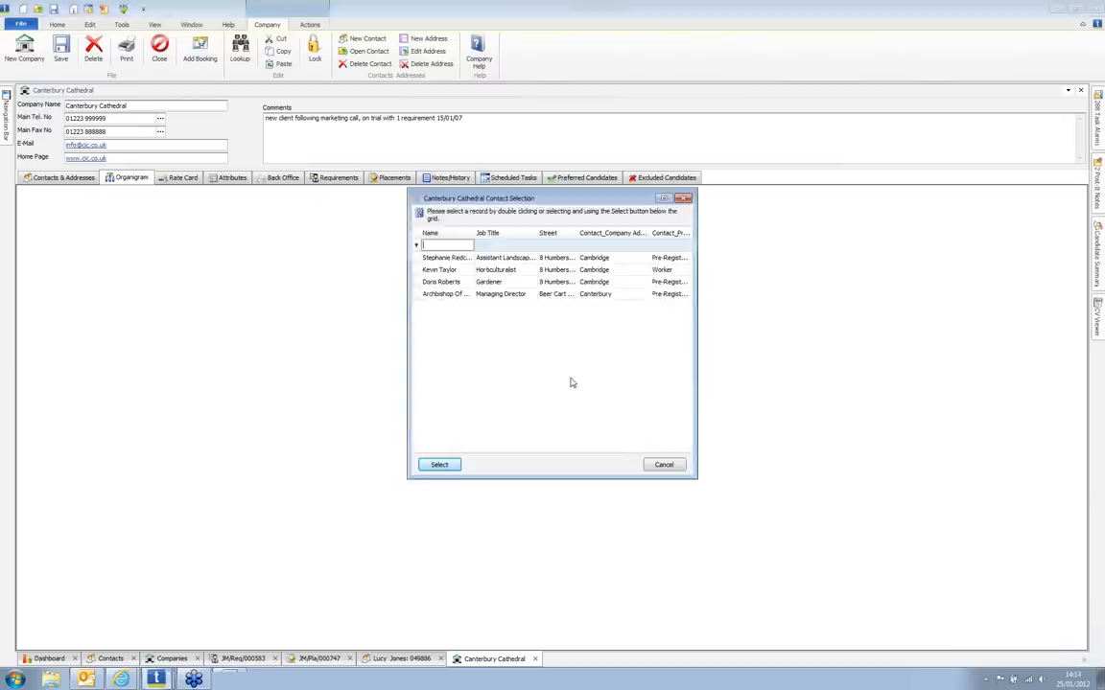
{"action": "left_click", "coordinate": [441, 282]}
{"action": "left_click", "coordinate": [457, 469]}
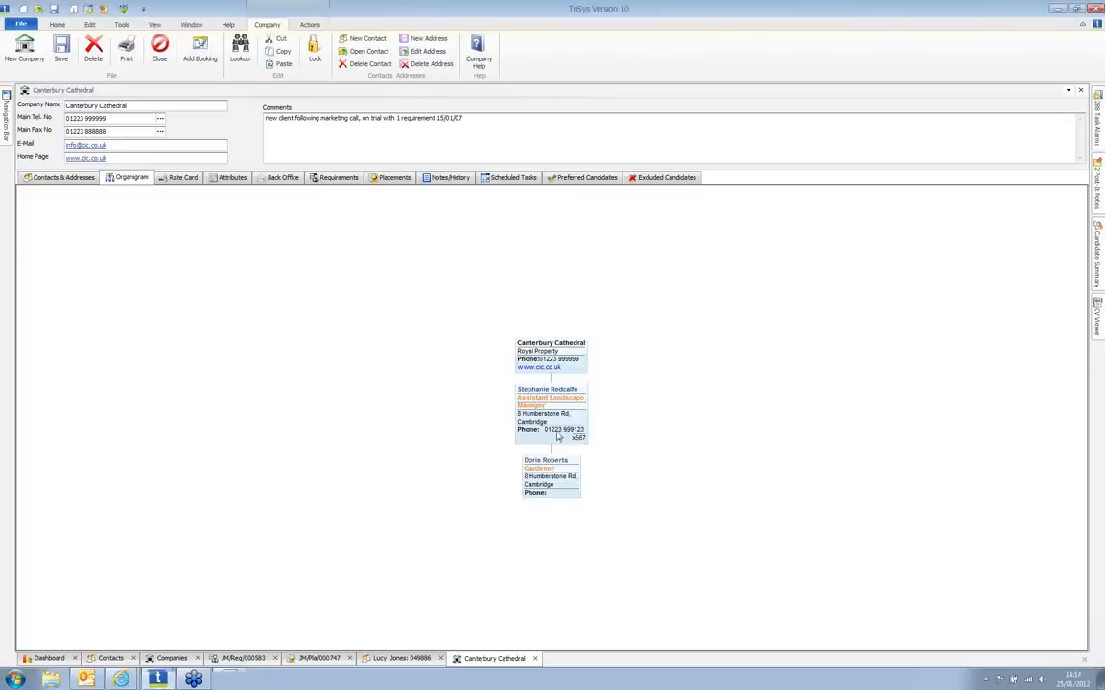
{"action": "right_click", "coordinate": [563, 424]}
{"action": "mouse_move", "coordinate": [585, 434]}
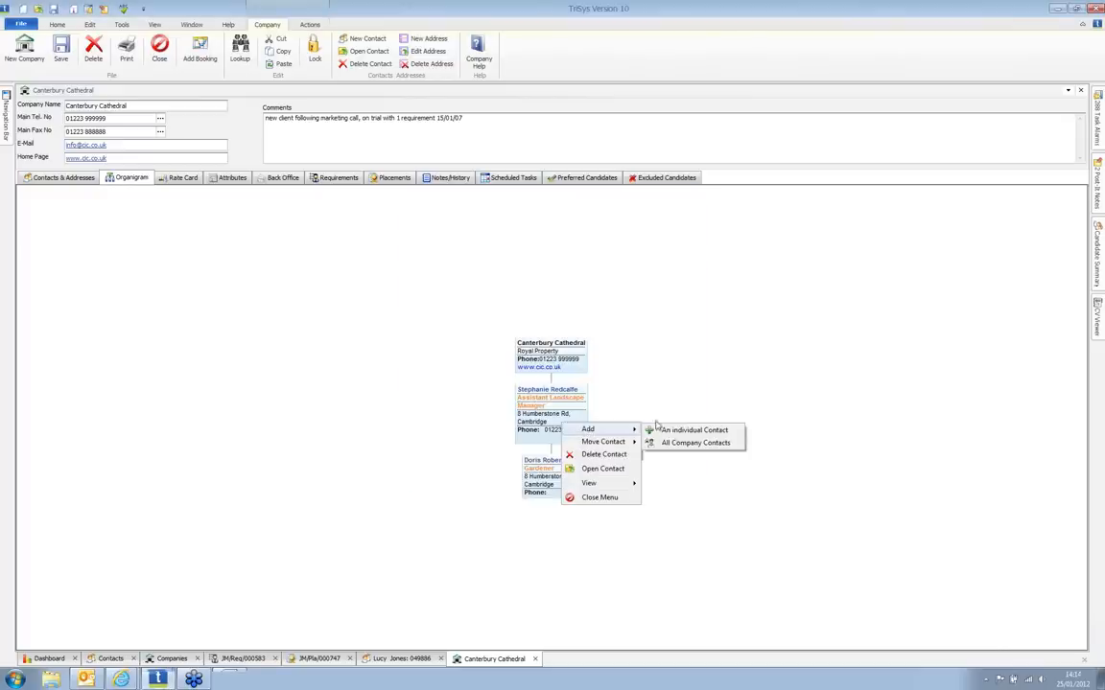
{"action": "left_click", "coordinate": [652, 430]}
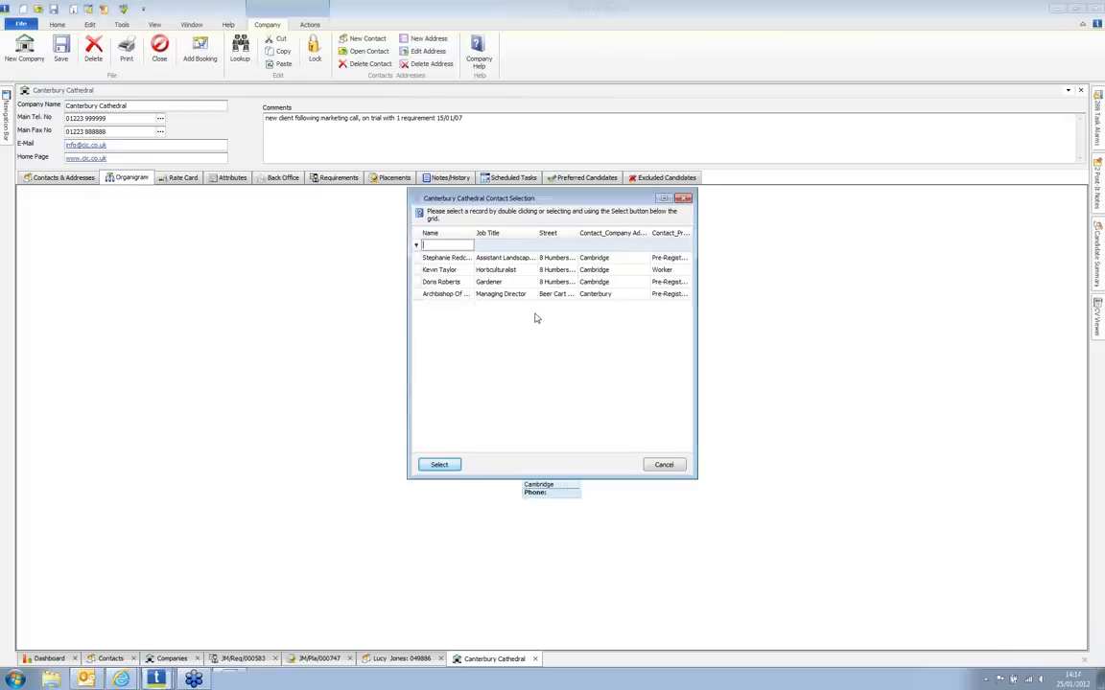
{"action": "double_click", "coordinate": [437, 271]}
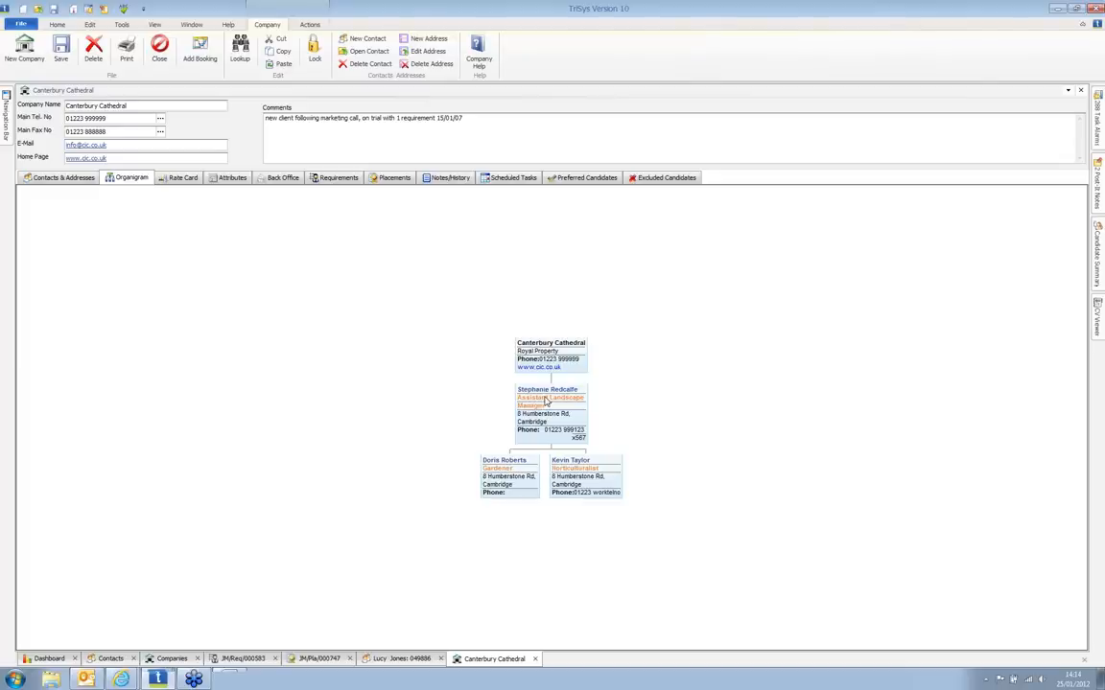
Step: Open the Assistant Landscape Manager's record, review Employment, Requirements and Placements, then return to Canterbury Cathedral
{"action": "double_click", "coordinate": [548, 405]}
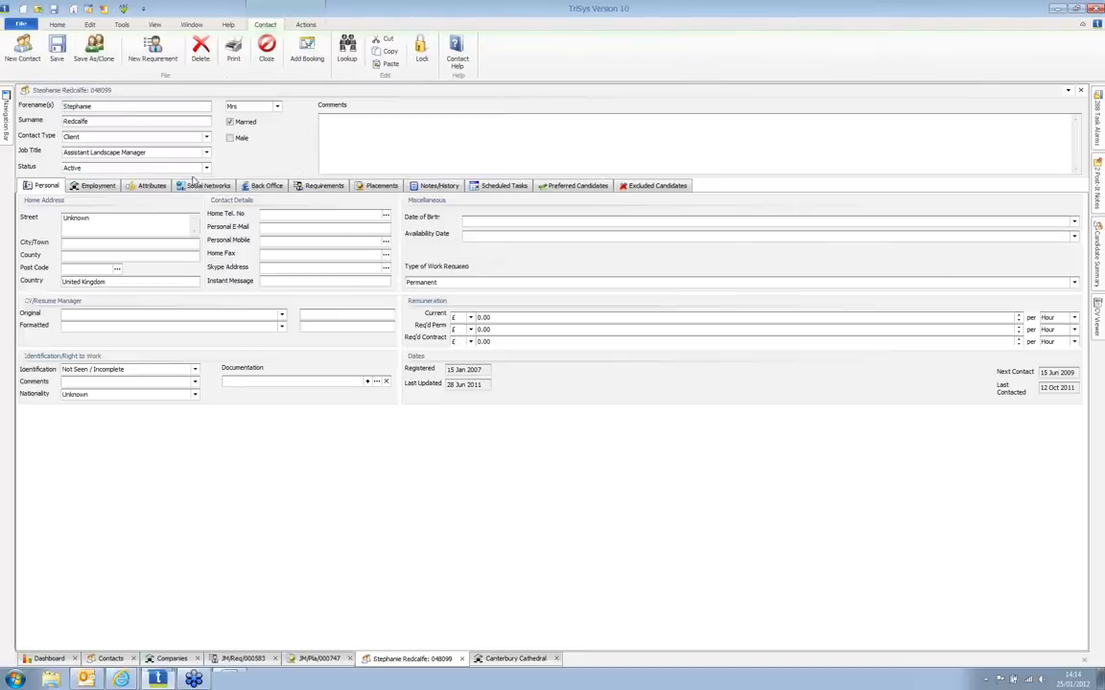
{"action": "left_click", "coordinate": [93, 188]}
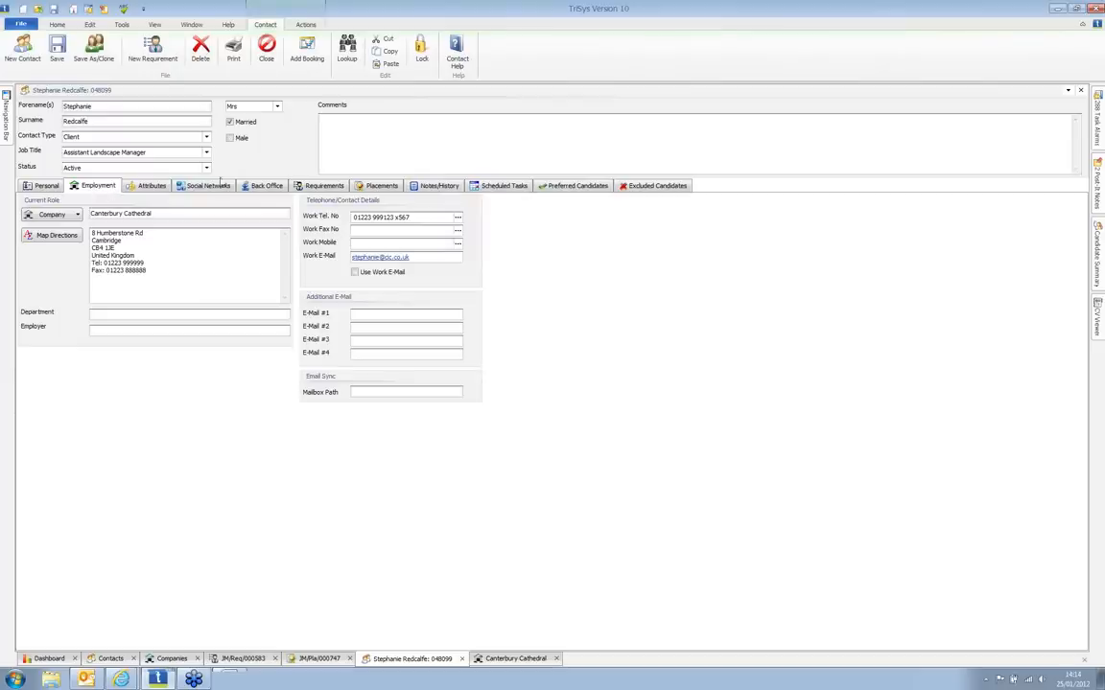
{"action": "left_click", "coordinate": [318, 188]}
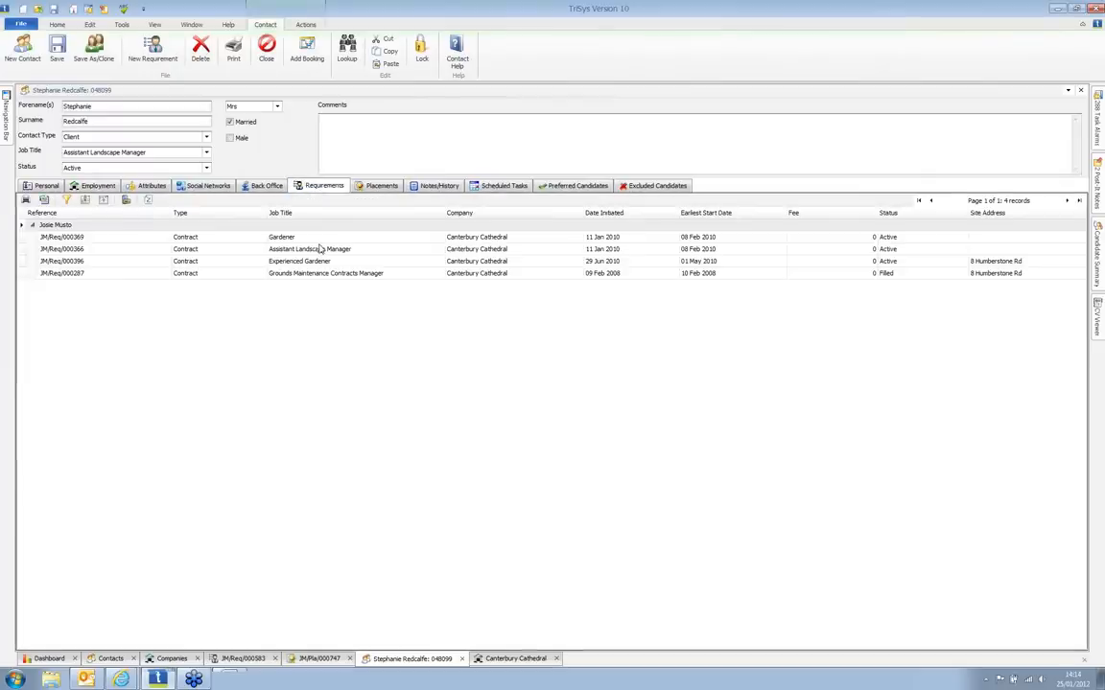
{"action": "left_click", "coordinate": [379, 186]}
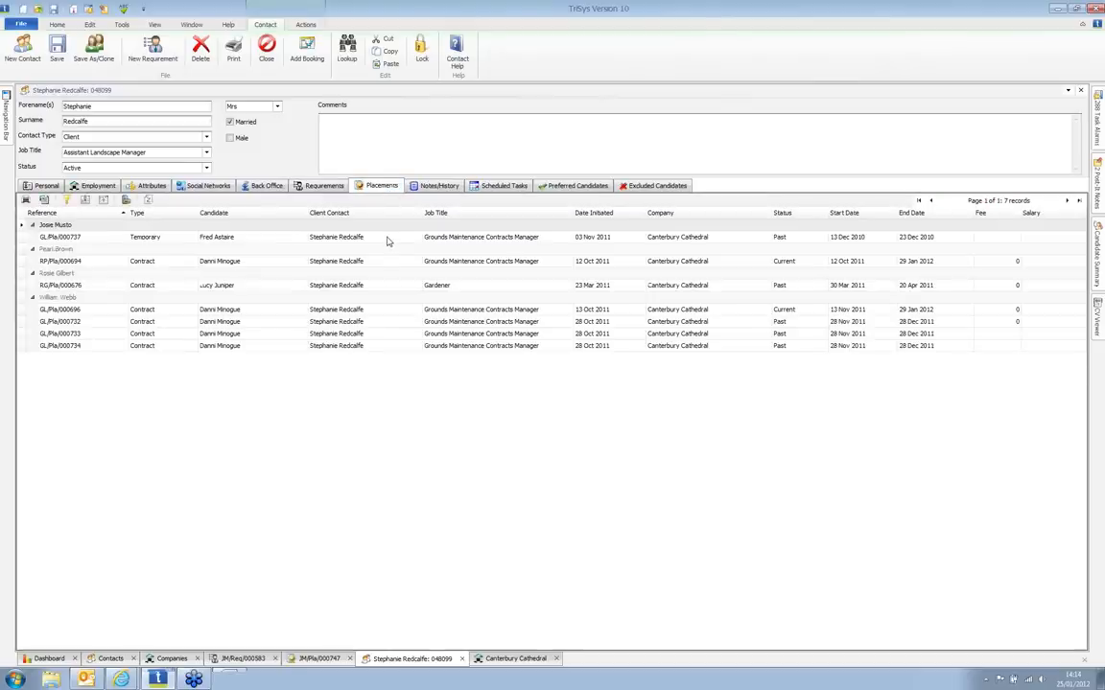
{"action": "left_click", "coordinate": [522, 660]}
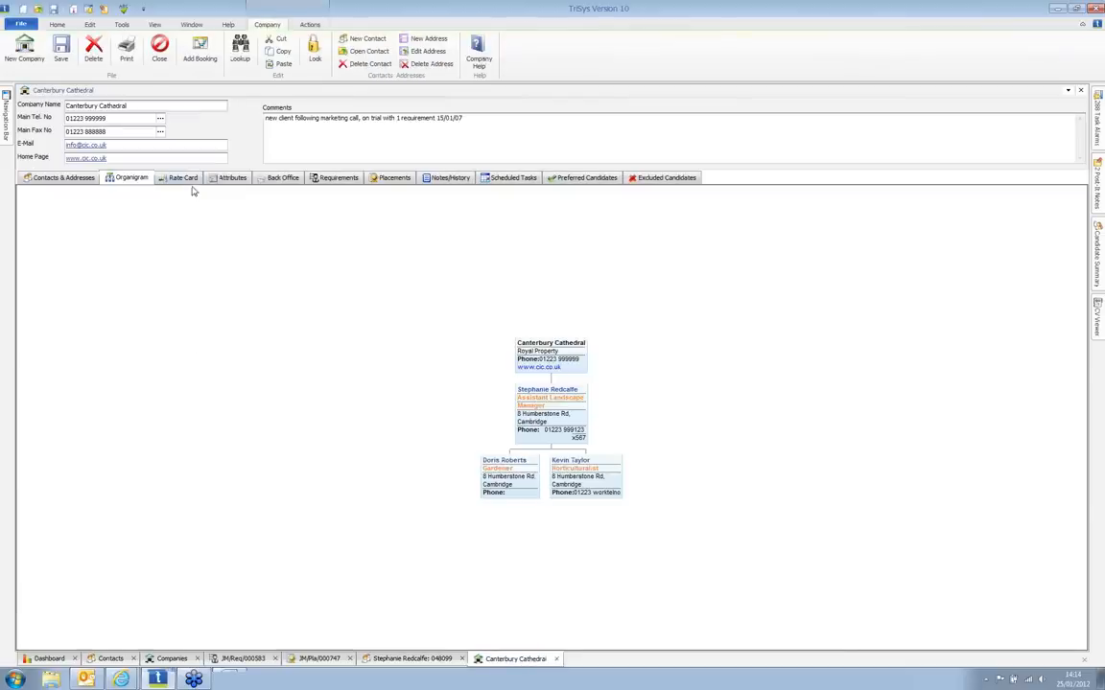
Step: Review Gardener and Landscape Regional Manager rates on the Rate Card, then Attributes and Requirements
{"action": "left_click", "coordinate": [182, 178]}
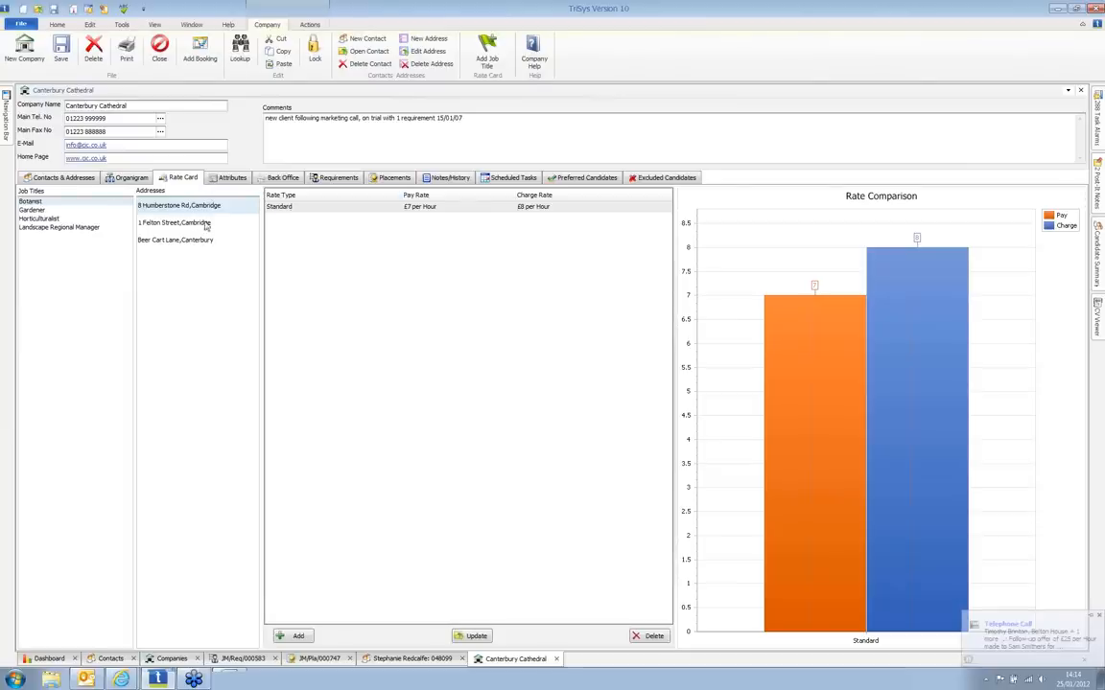
{"action": "left_click", "coordinate": [38, 212]}
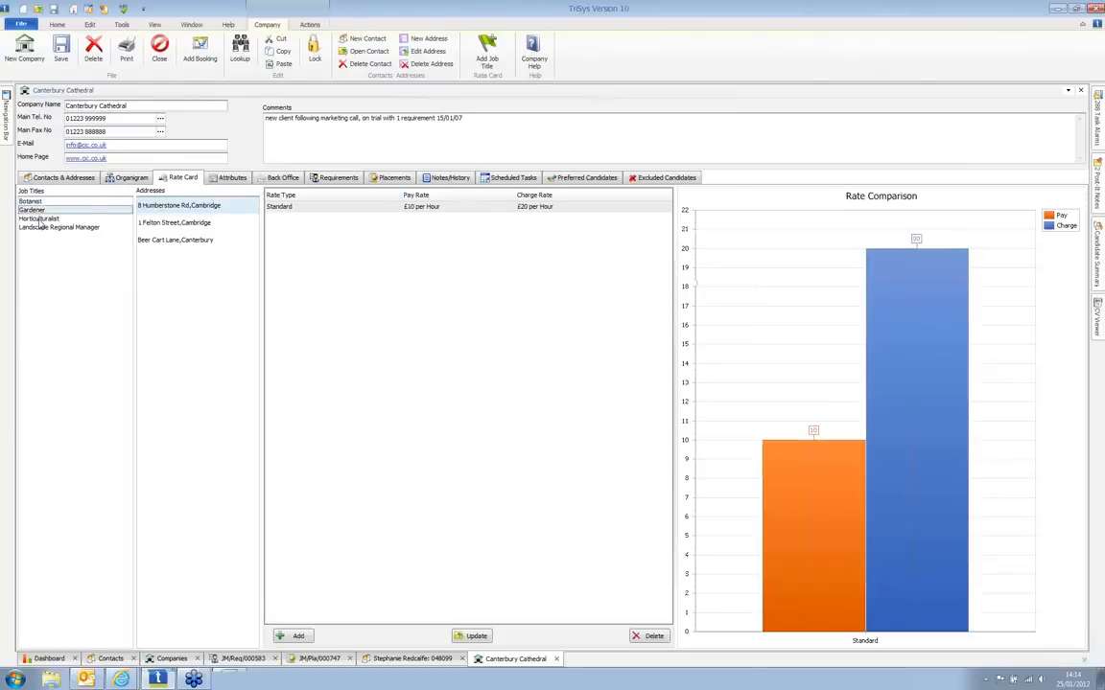
{"action": "left_click", "coordinate": [39, 220]}
{"action": "left_click", "coordinate": [41, 228]}
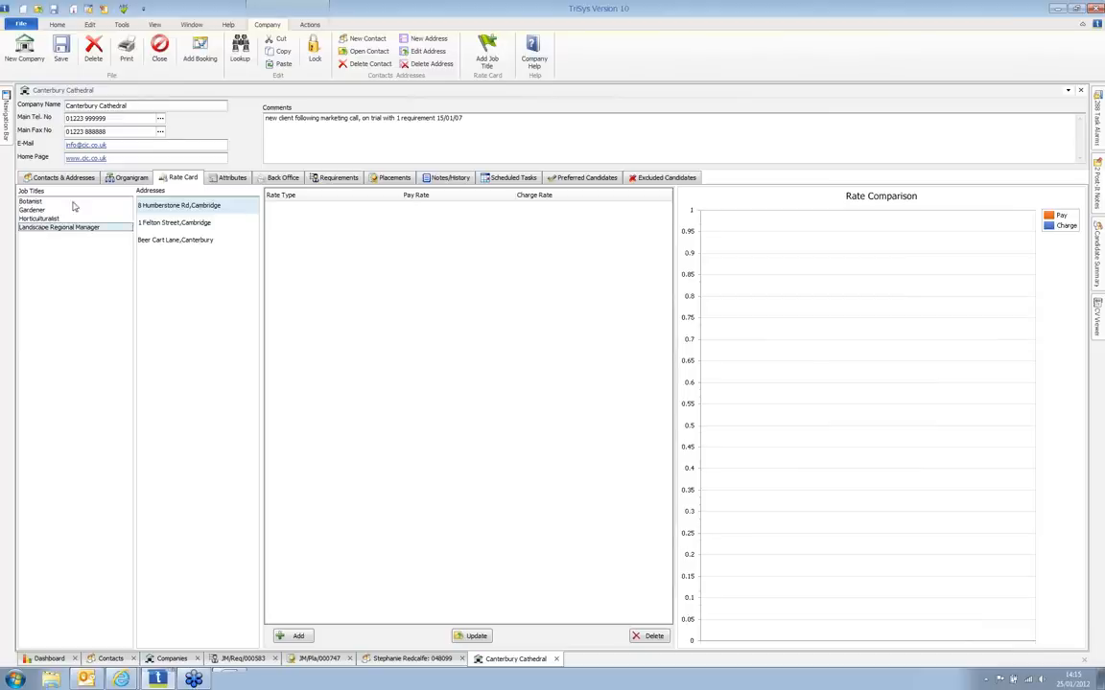
{"action": "left_click", "coordinate": [233, 178]}
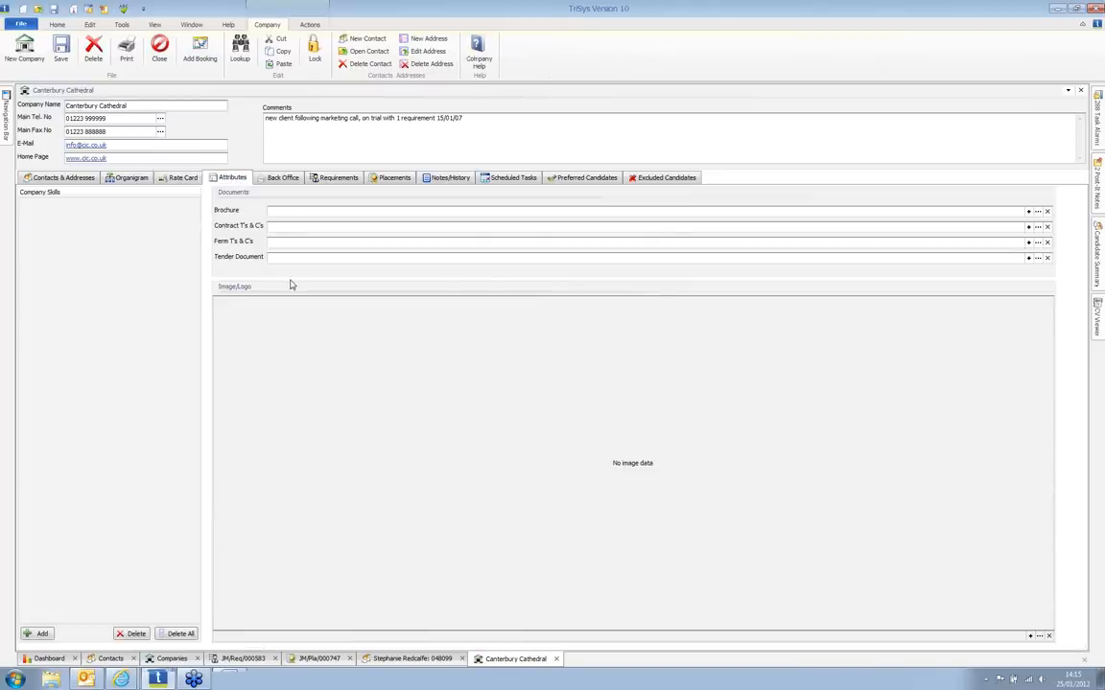
{"action": "left_click", "coordinate": [326, 179]}
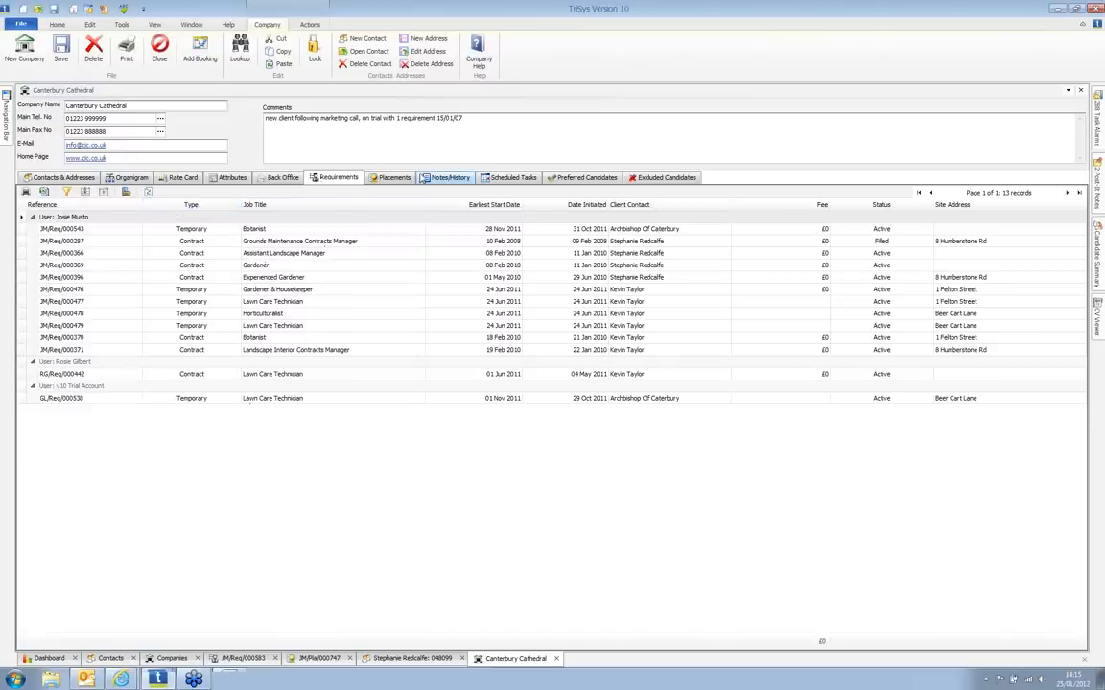
Step: Review Canterbury Cathedral's Placements, Notes/History and Scheduled Tasks tabs
{"action": "left_click", "coordinate": [409, 182]}
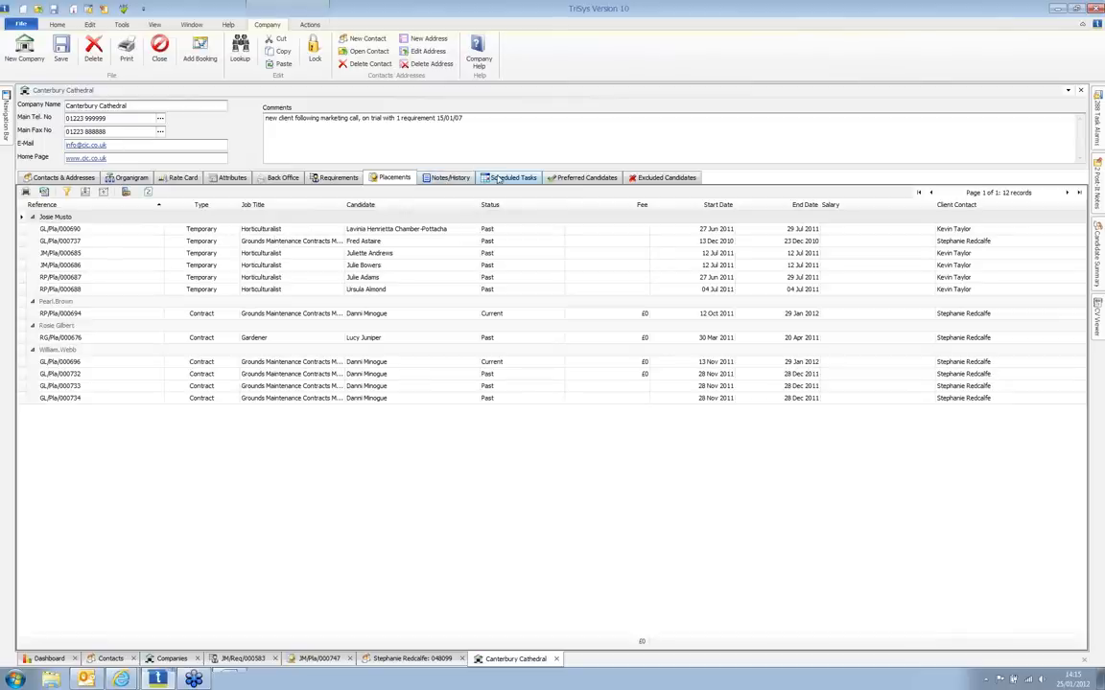
{"action": "left_click", "coordinate": [467, 183]}
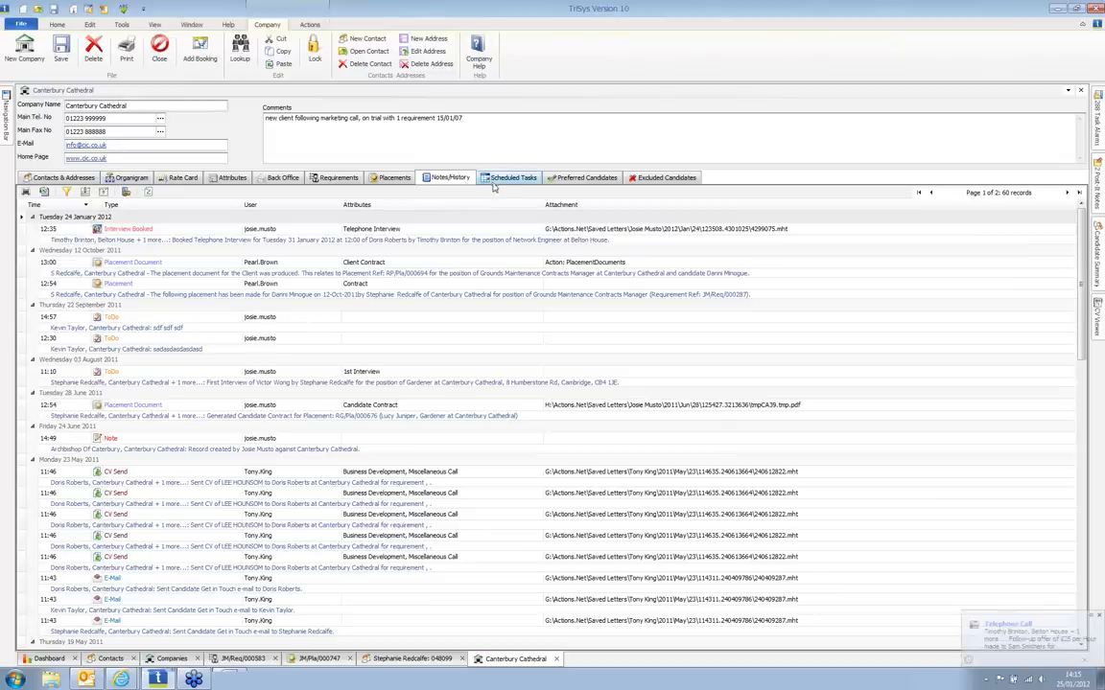
{"action": "left_click", "coordinate": [511, 178]}
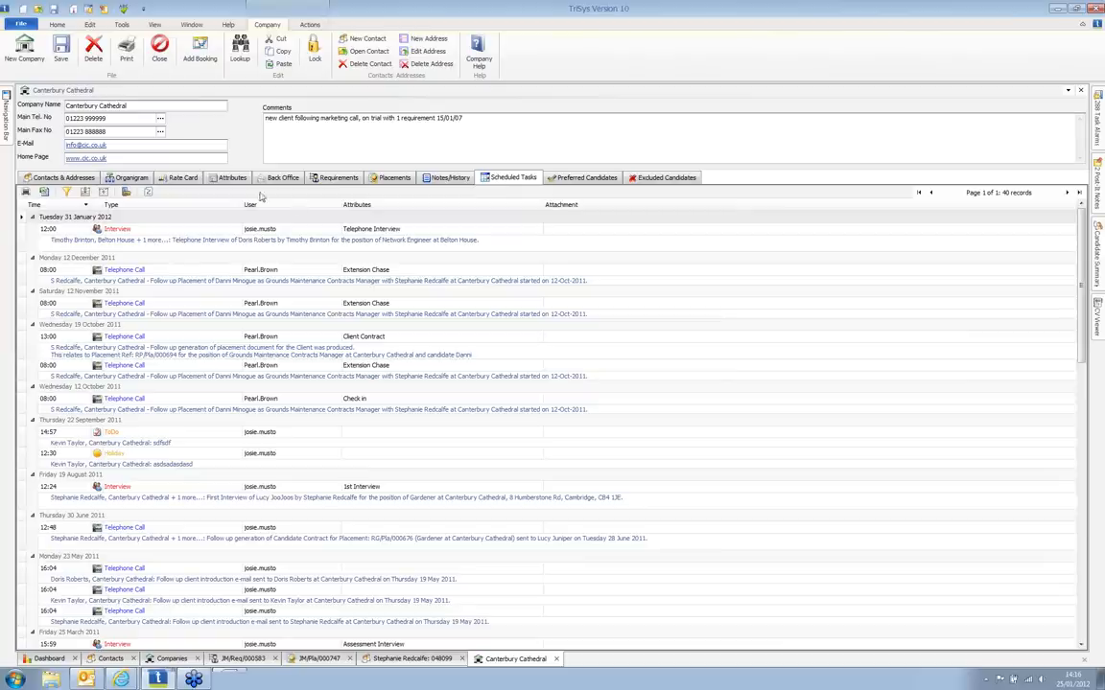
Step: Start a new permanent requirement from the Assistant Landscape Manager's contact record
{"action": "left_click", "coordinate": [407, 659]}
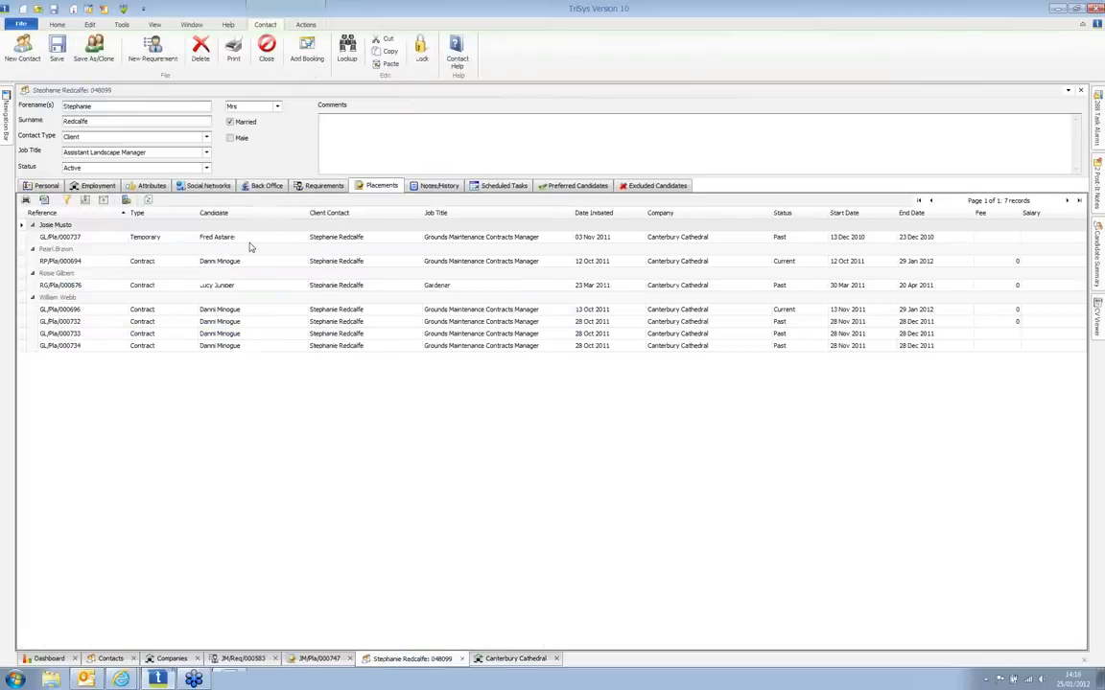
{"action": "left_click", "coordinate": [153, 48]}
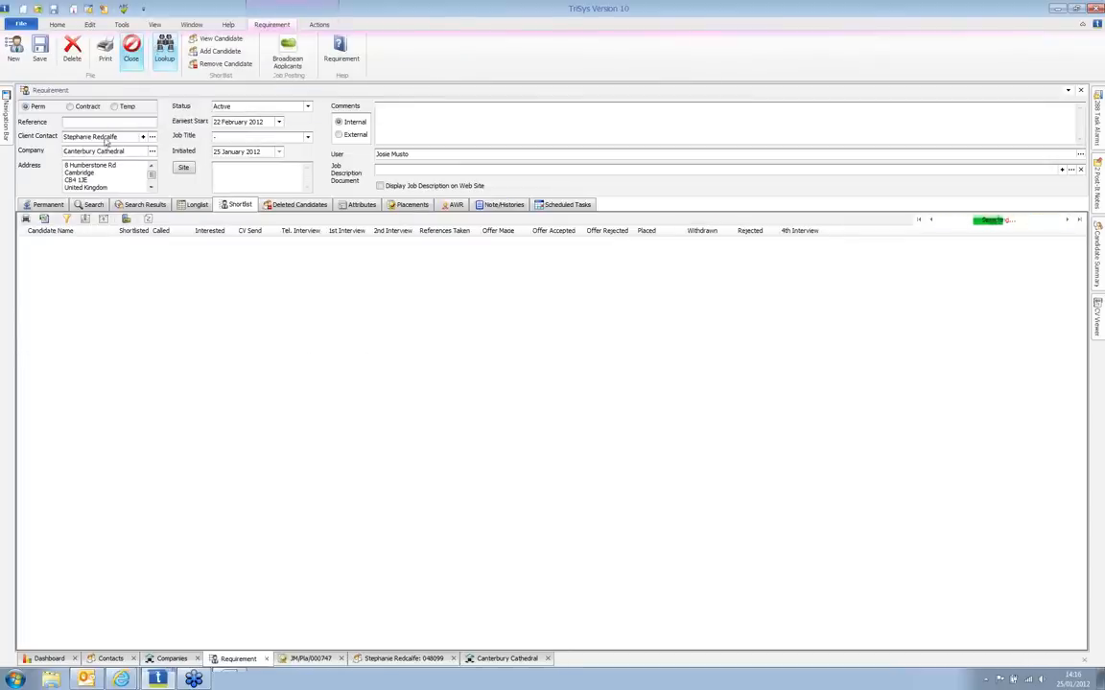
{"action": "left_click", "coordinate": [64, 206]}
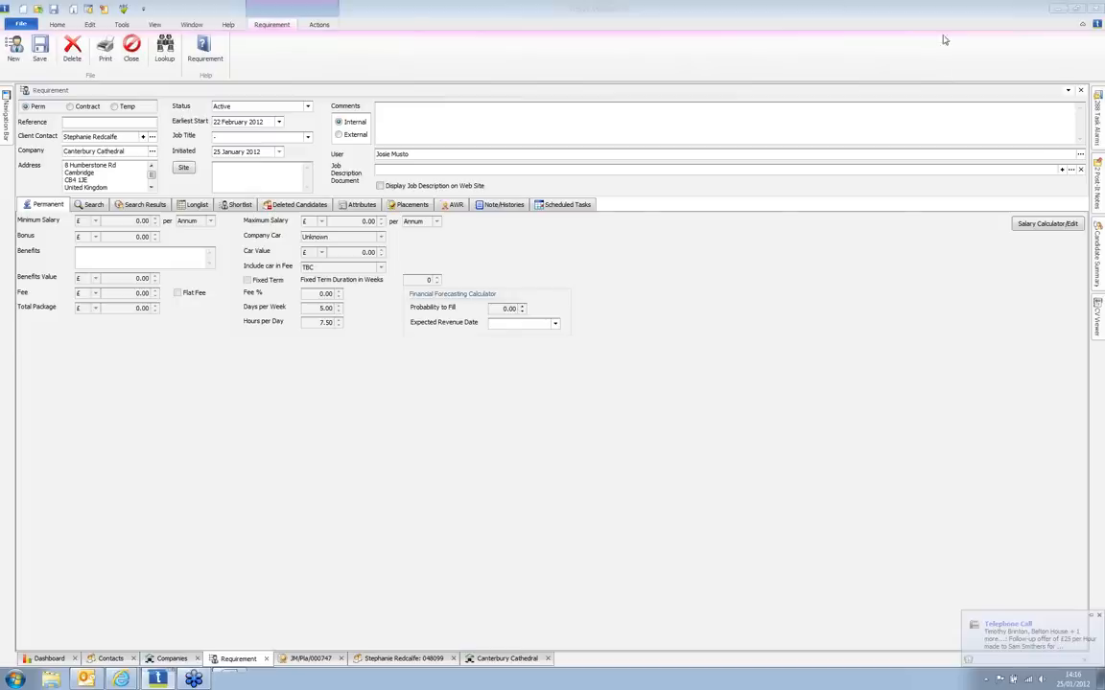
Step: Set the requirement's job title to Sales Director, adding it as a new job title
{"action": "left_click", "coordinate": [257, 140]}
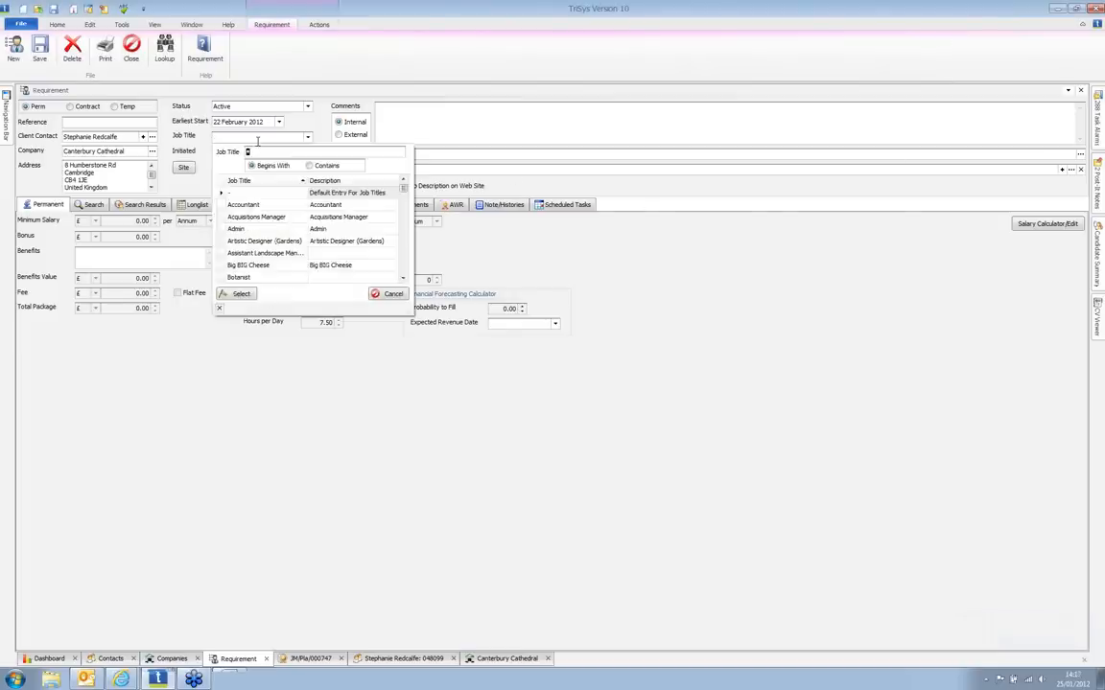
{"action": "type", "text": "Sales"}
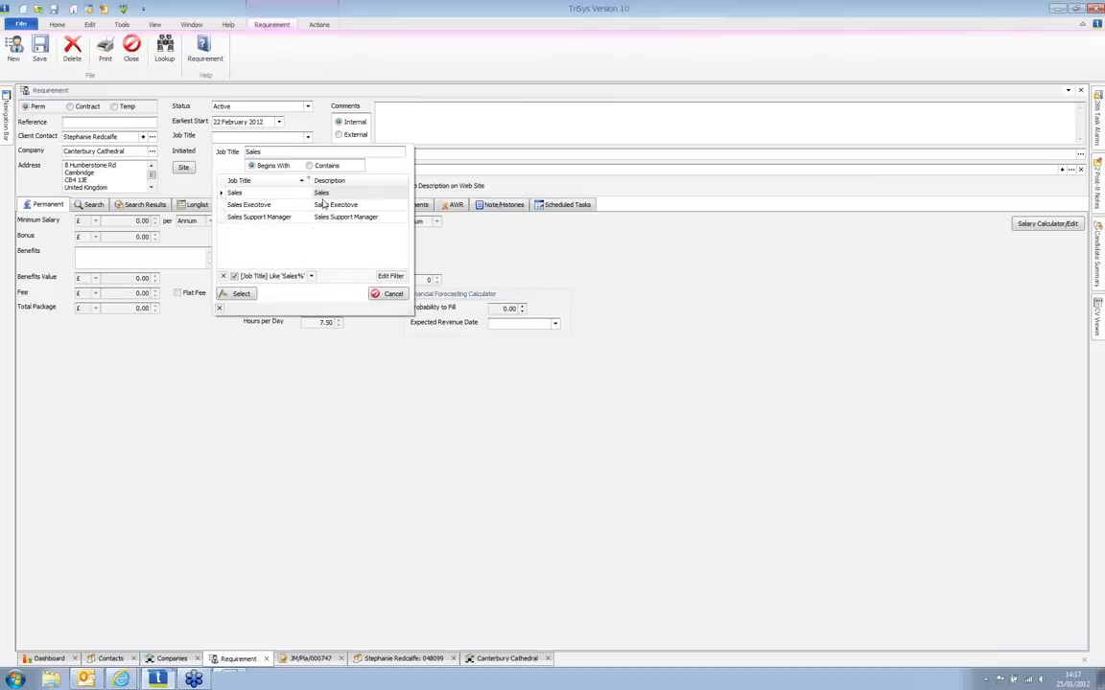
{"action": "type", "text": "Direc"}
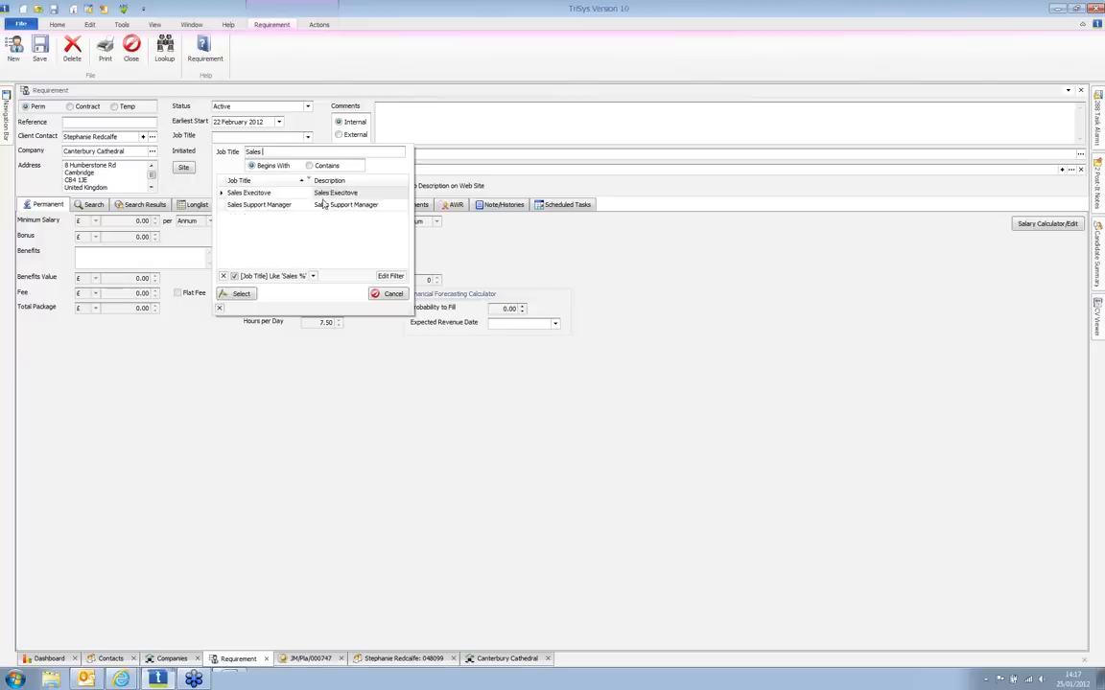
{"action": "type", "text": "tor"}
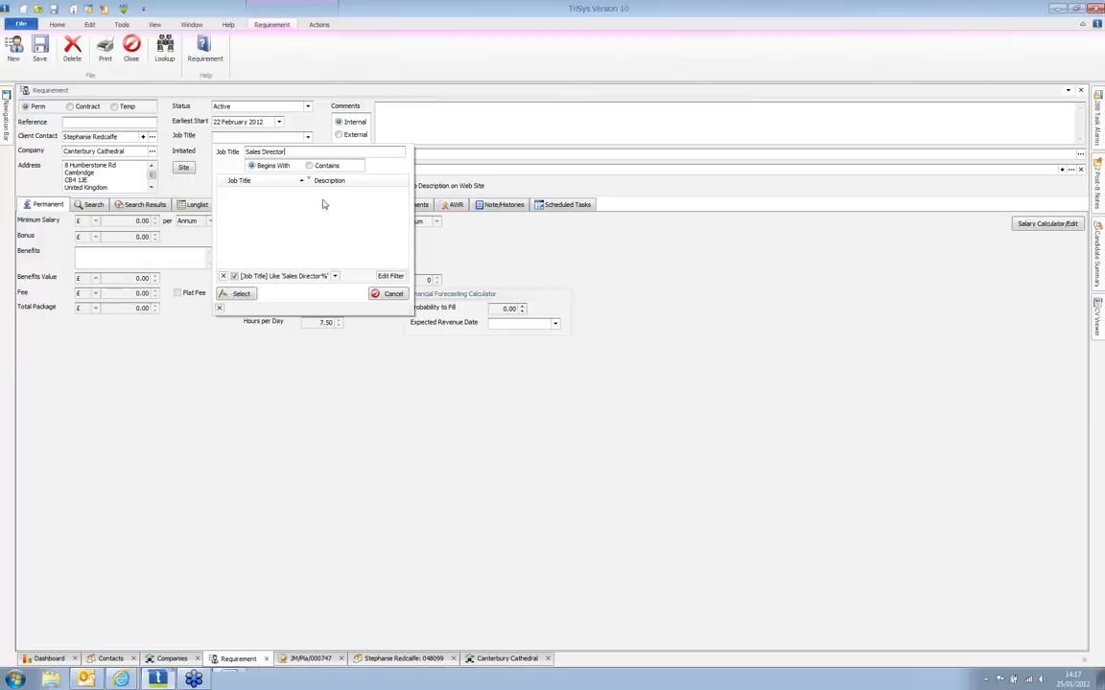
{"action": "key", "text": "Return"}
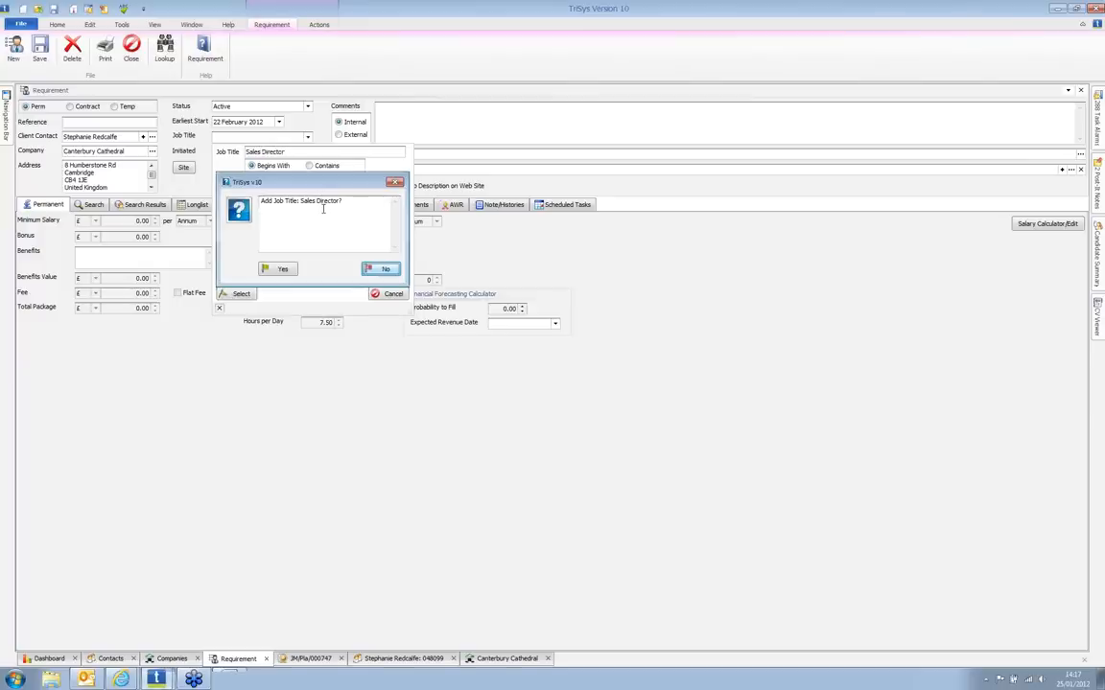
{"action": "left_click", "coordinate": [277, 269]}
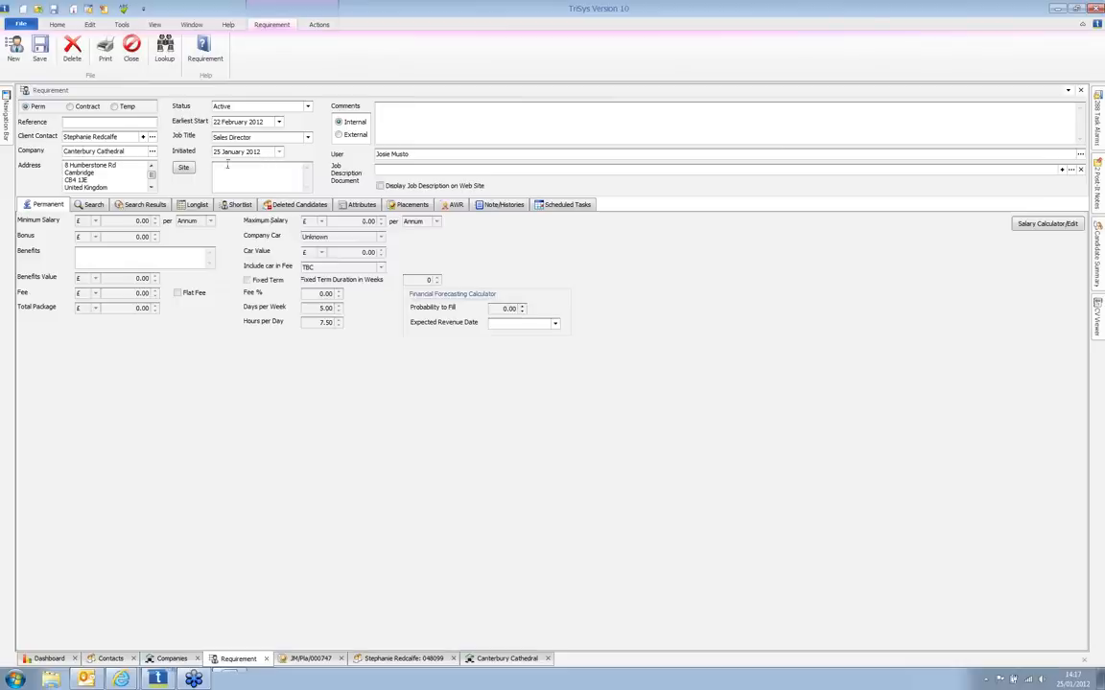
{"action": "left_click", "coordinate": [184, 169]}
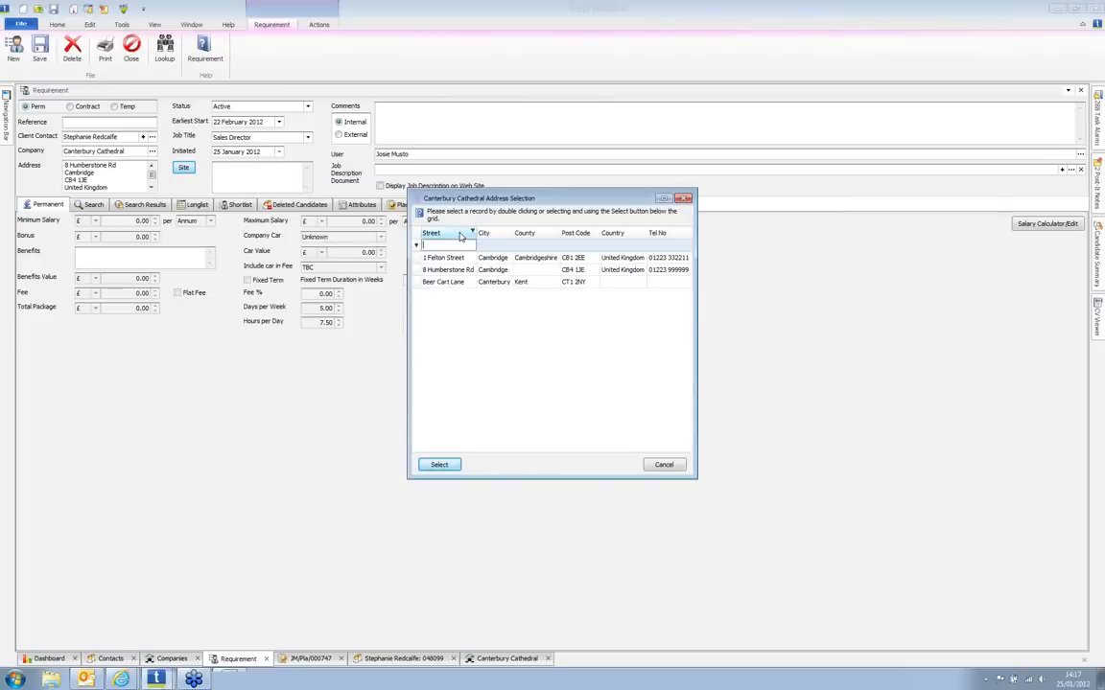
{"action": "double_click", "coordinate": [442, 260]}
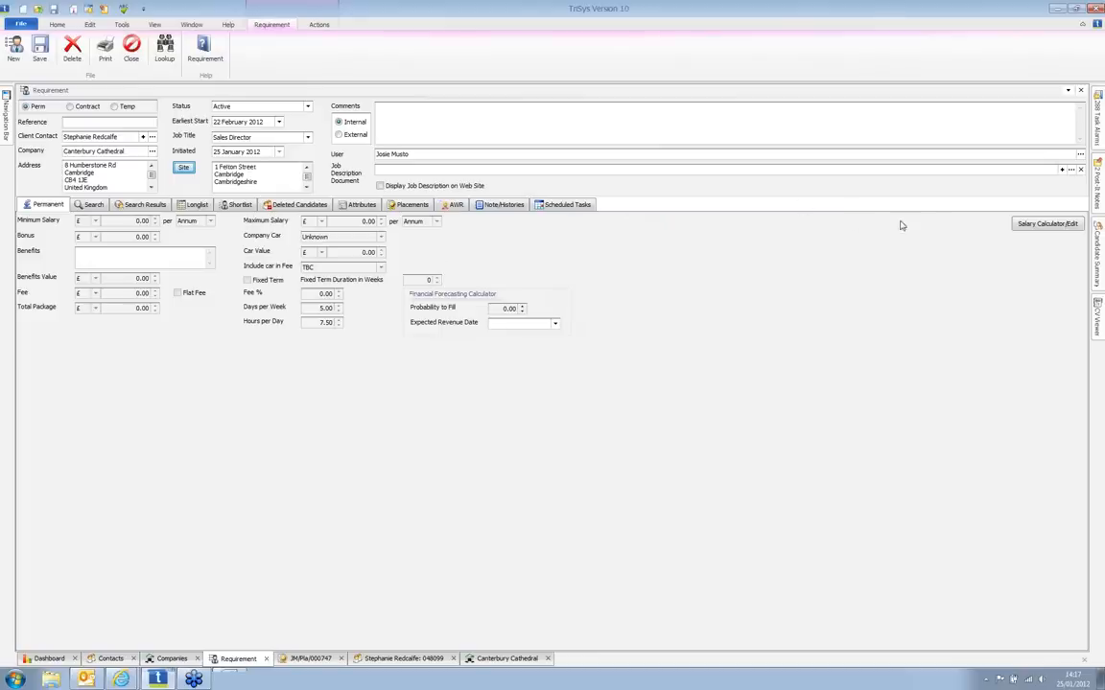
{"action": "left_click", "coordinate": [1041, 225]}
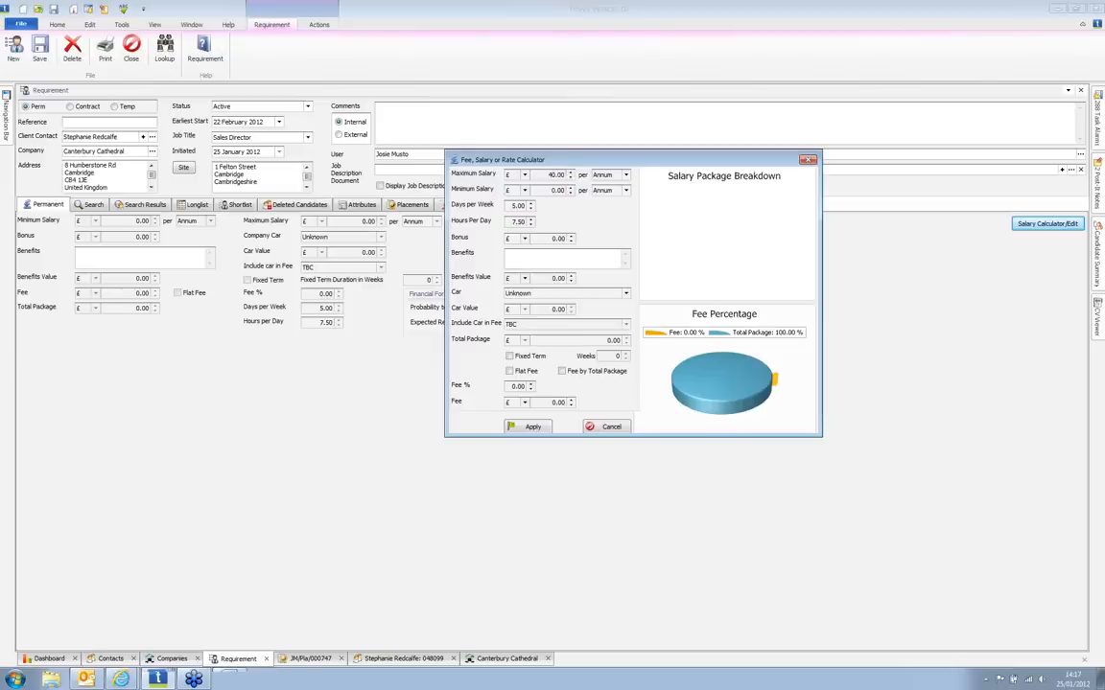
Step: Apply salary £35,000–£42,000, bonus £2,000, benefits £1,500 and a 15% fee to the requirement
{"action": "left_click", "coordinate": [554, 175]}
{"action": "type", "text": "42000"}
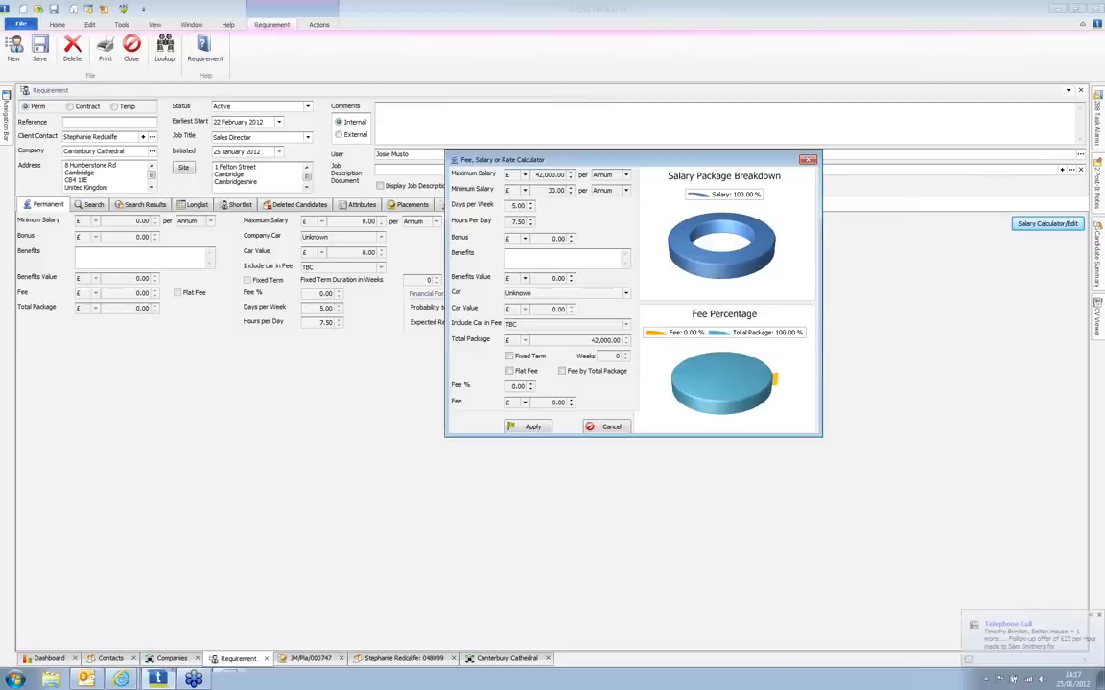
{"action": "type", "text": "35000"}
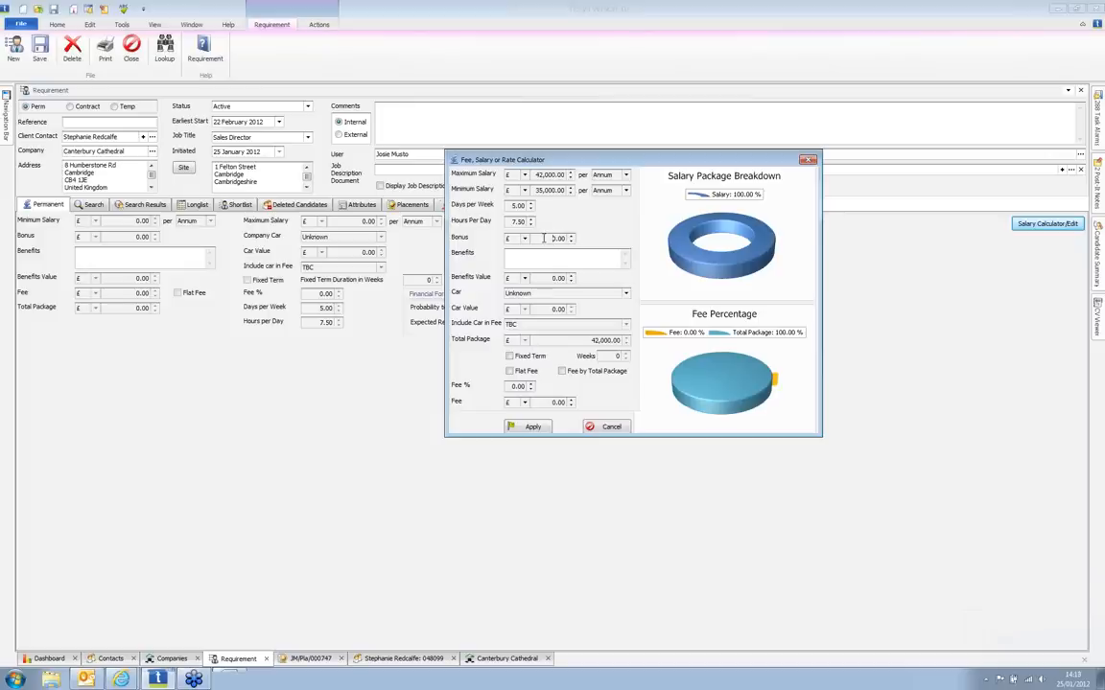
{"action": "left_click", "coordinate": [544, 238]}
{"action": "type", "text": "2000"}
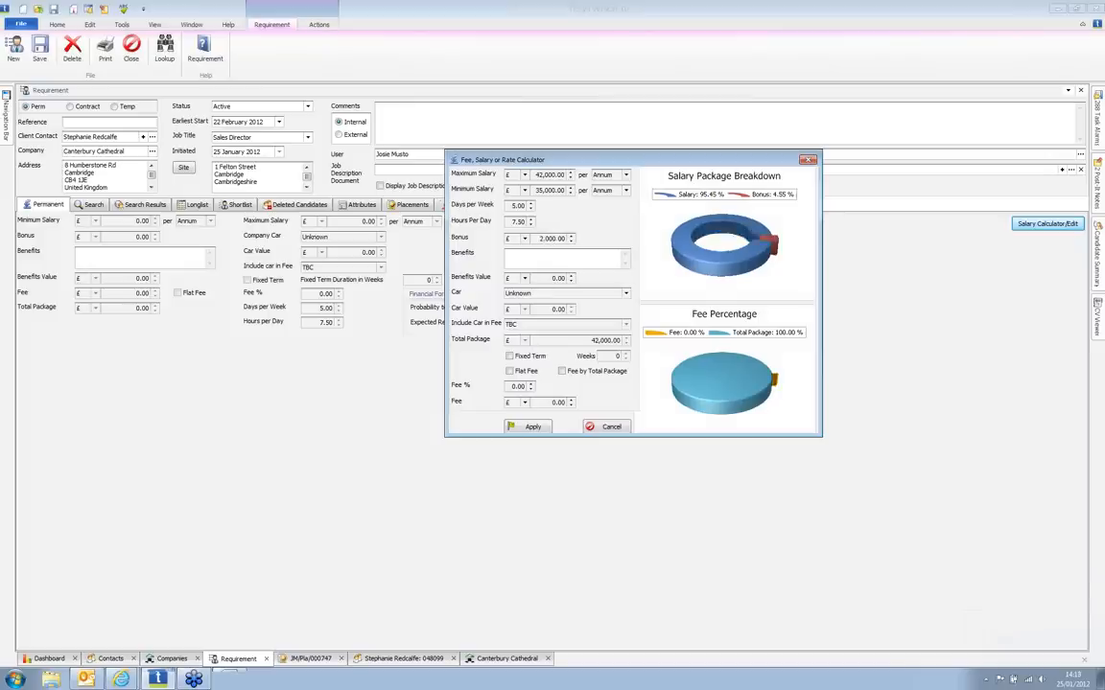
{"action": "left_click", "coordinate": [552, 278]}
{"action": "type", "text": "1500"}
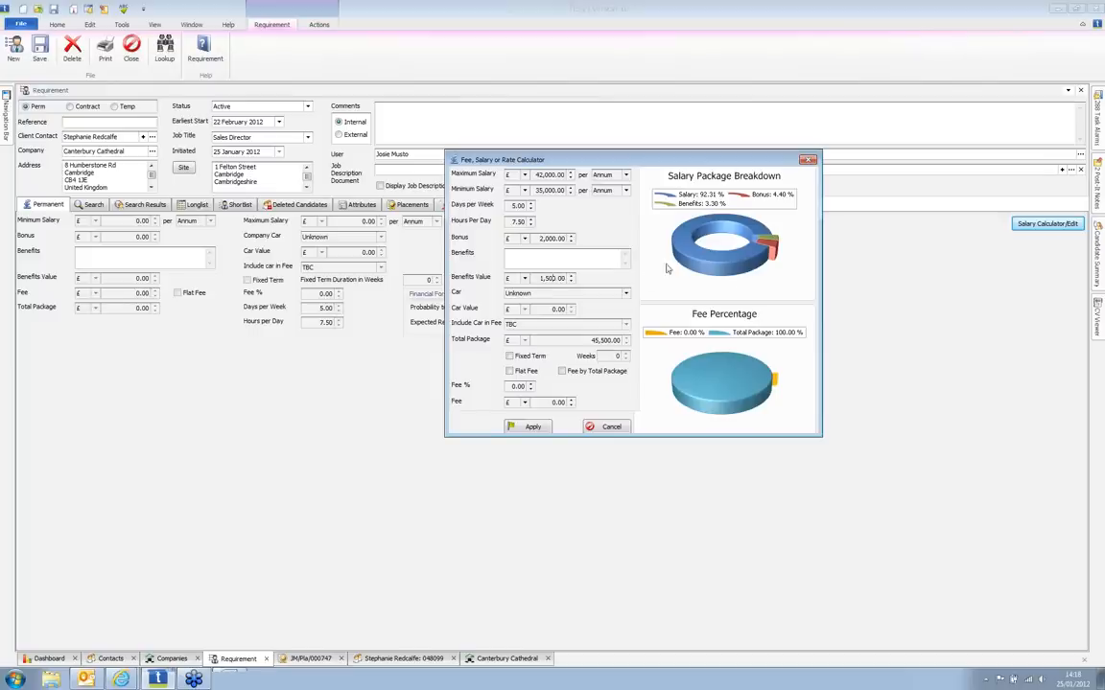
{"action": "left_click", "coordinate": [511, 386]}
{"action": "type", "text": "15"}
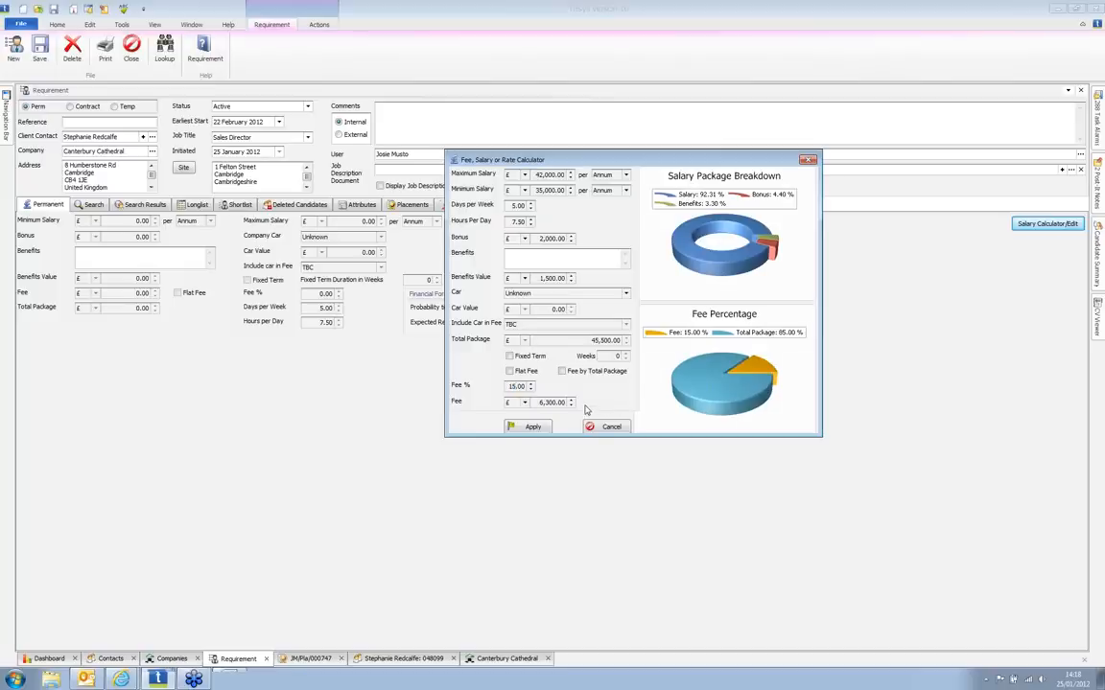
{"action": "left_click", "coordinate": [526, 427]}
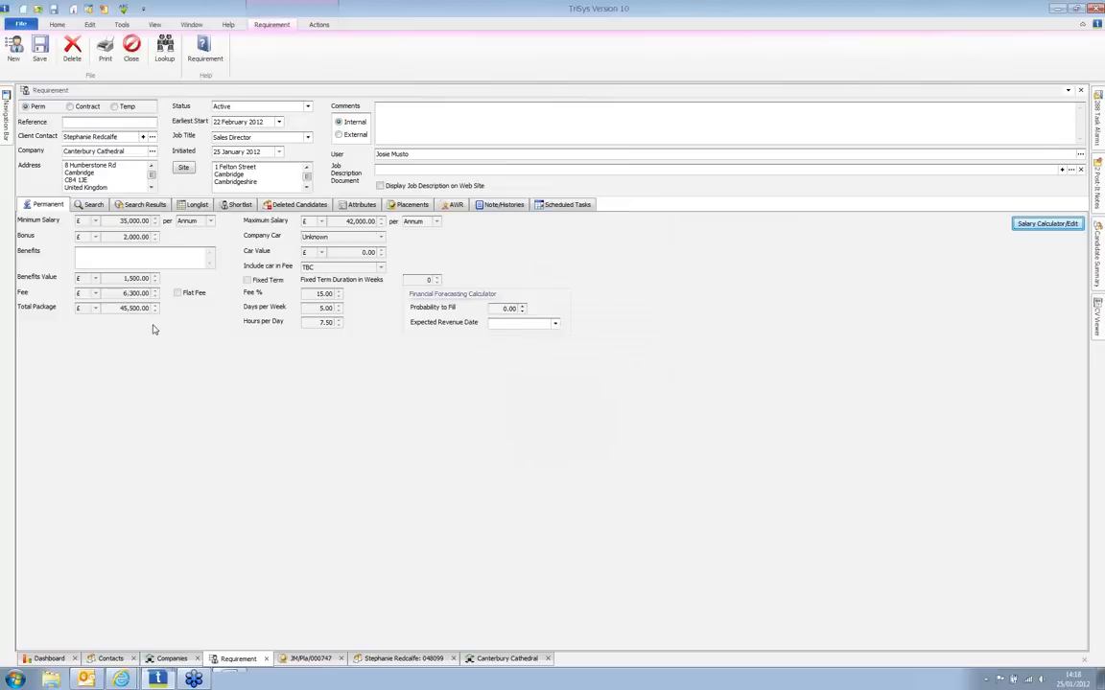
Step: Save the Sales Director requirement and go to its candidate Search page
{"action": "left_click", "coordinate": [40, 53]}
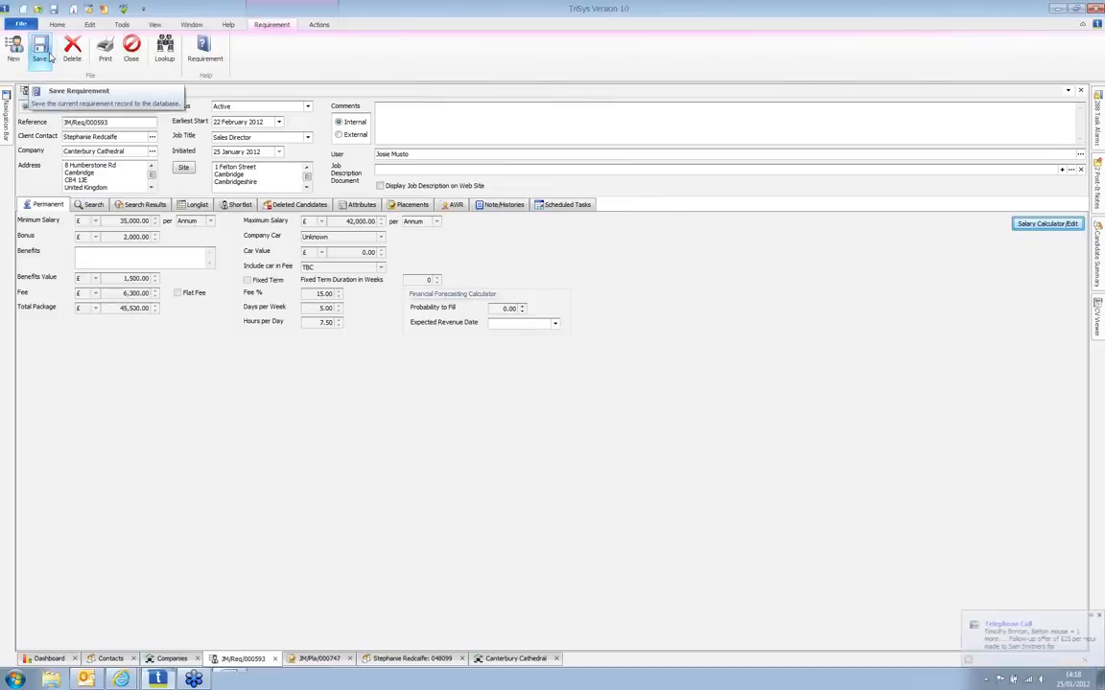
{"action": "left_click", "coordinate": [91, 204]}
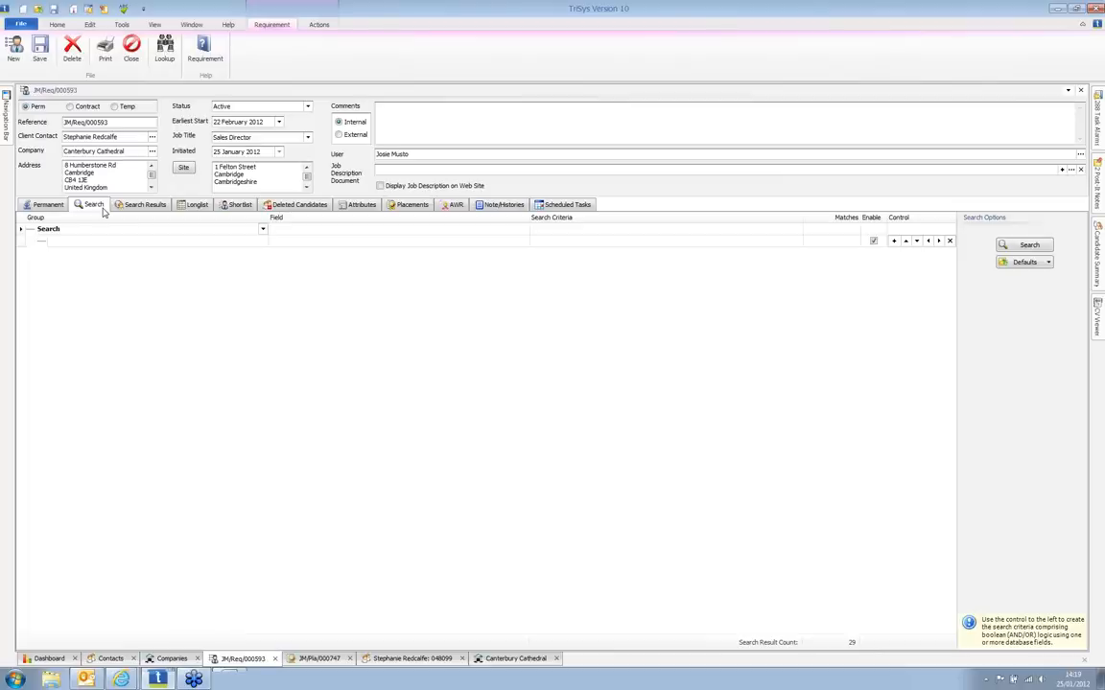
Step: Search candidates with Landscaping Skills: Garden Construction, Landscape Construction, Planting Design, returning 34 matches
{"action": "left_click", "coordinate": [421, 245]}
{"action": "left_click", "coordinate": [523, 241]}
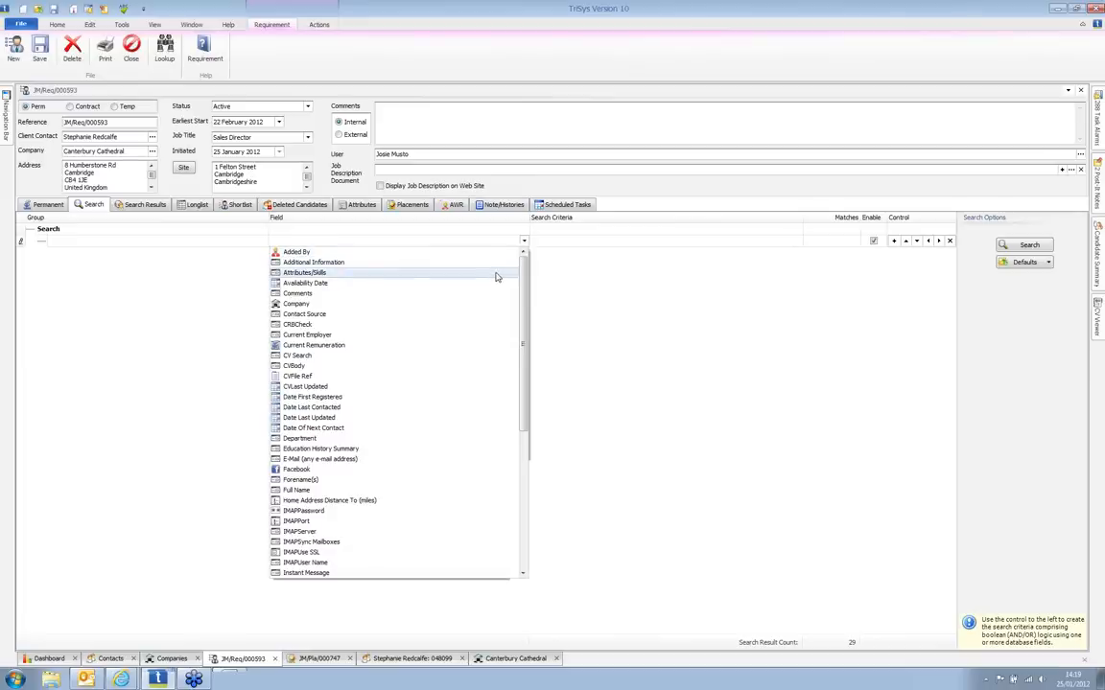
{"action": "left_click", "coordinate": [496, 274]}
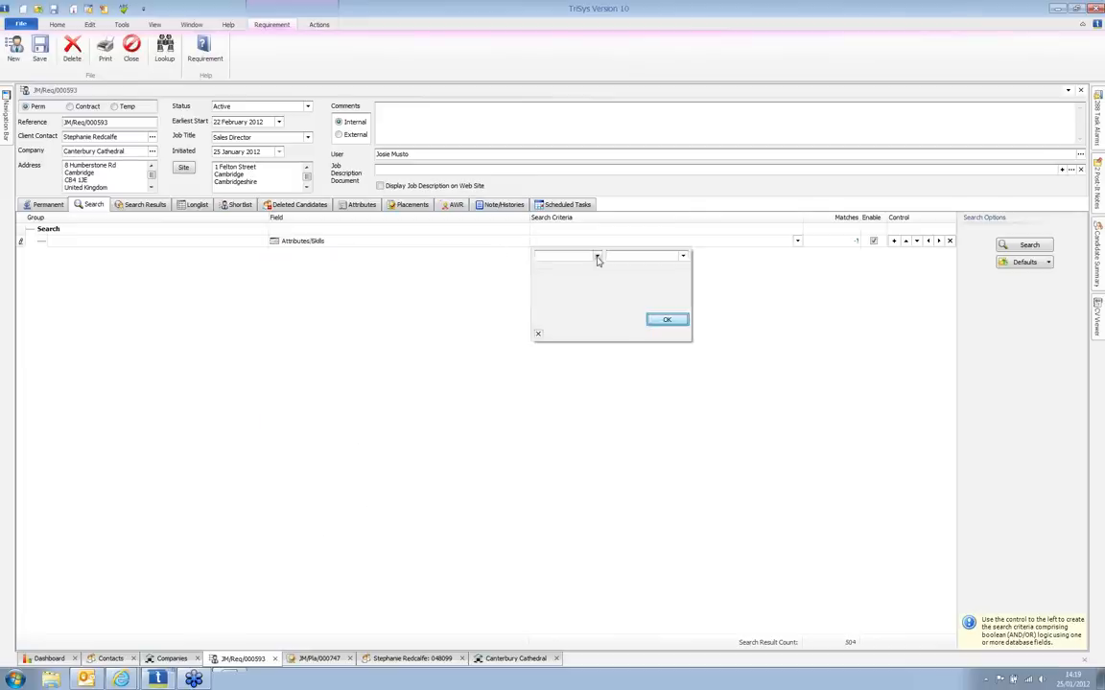
{"action": "left_click", "coordinate": [598, 258]}
{"action": "left_click_drag", "start_coordinate": [617, 280], "coordinate": [617, 303]}
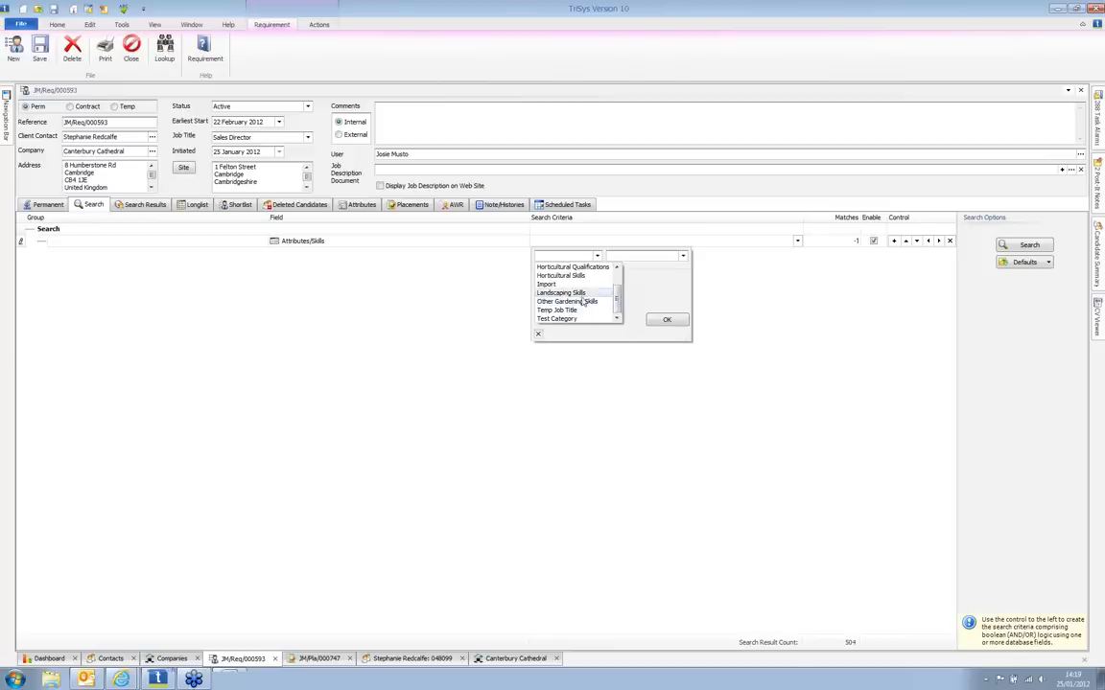
{"action": "left_click", "coordinate": [582, 294]}
{"action": "left_click", "coordinate": [682, 256]}
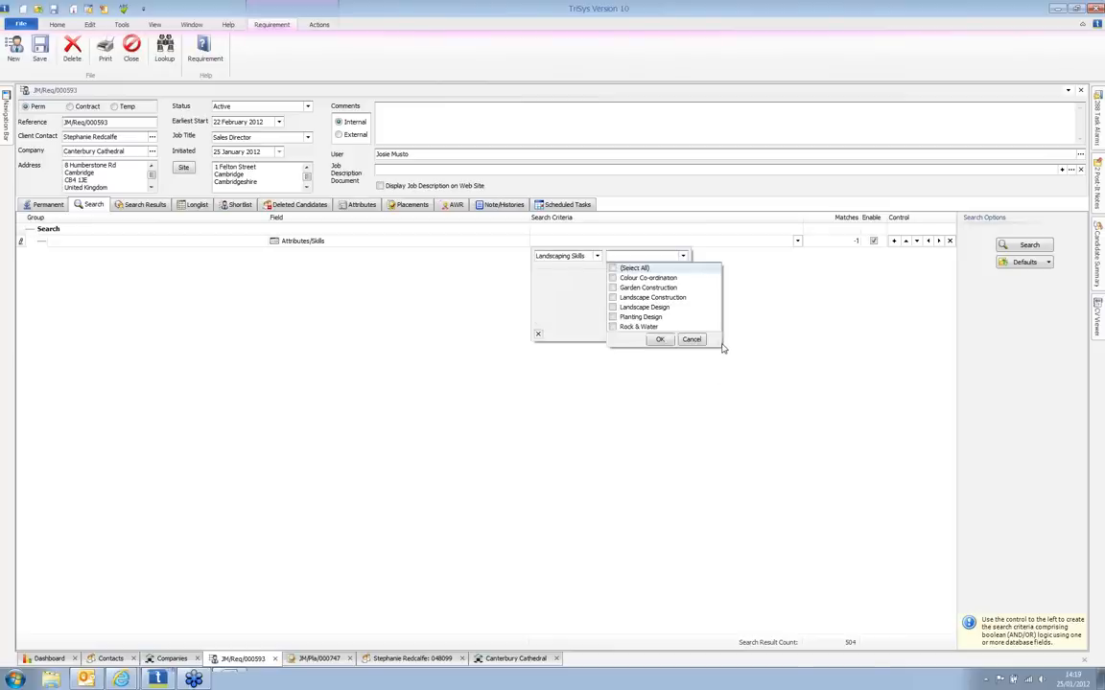
{"action": "left_click", "coordinate": [612, 297]}
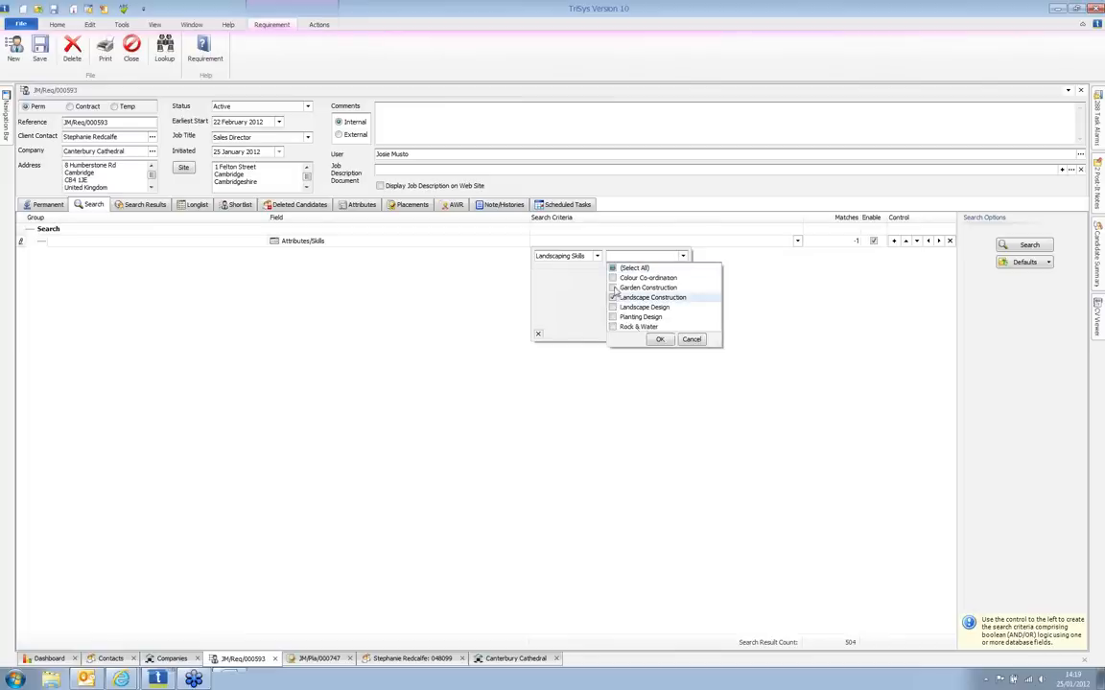
{"action": "left_click", "coordinate": [613, 288]}
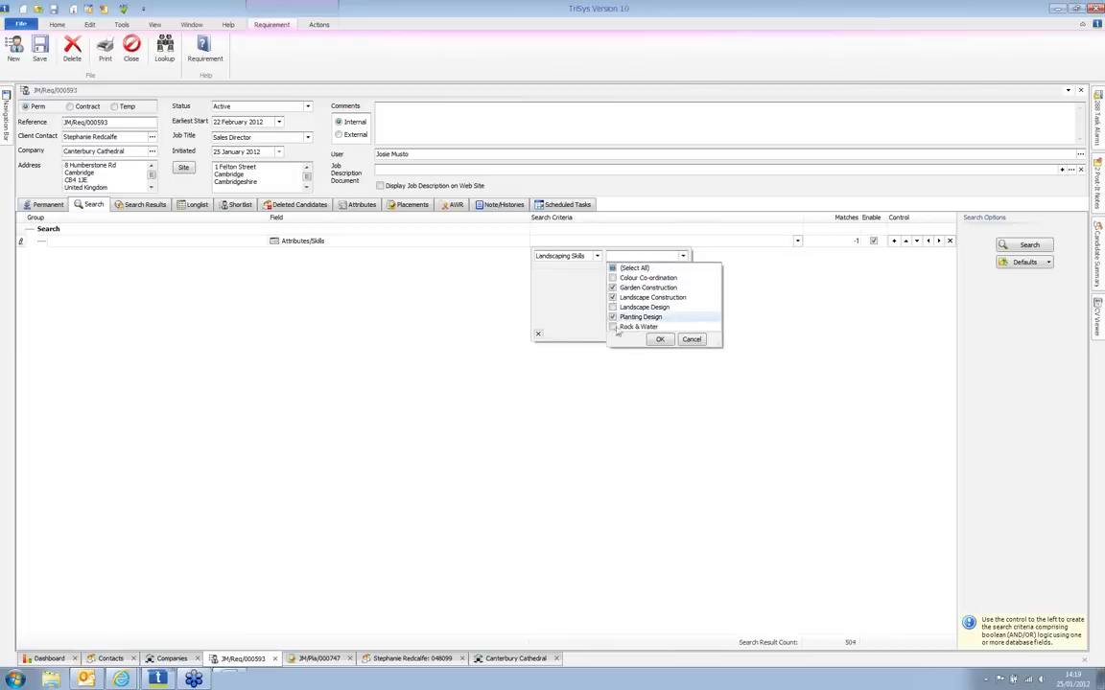
{"action": "left_click", "coordinate": [660, 339]}
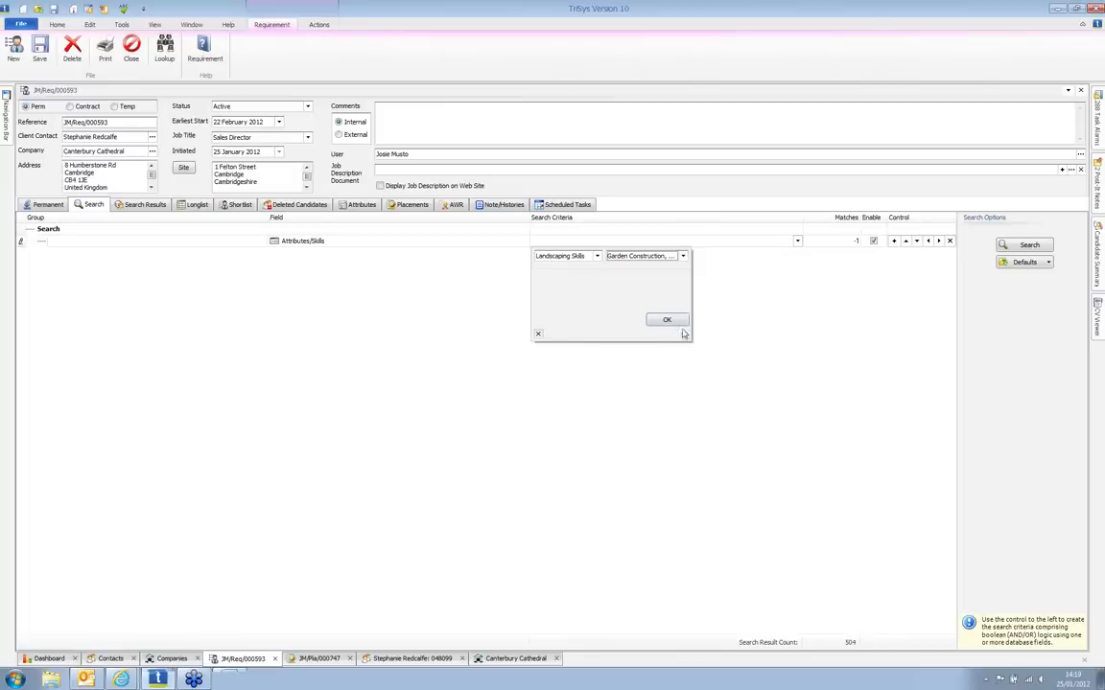
{"action": "left_click", "coordinate": [676, 321]}
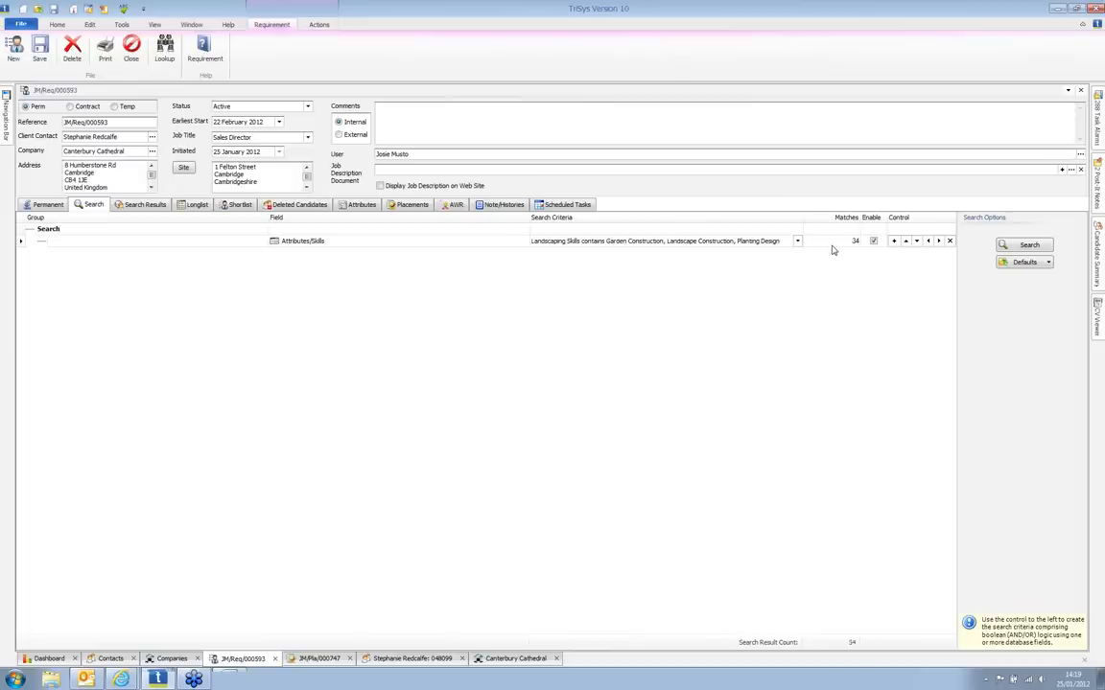
{"action": "left_click", "coordinate": [1028, 245]}
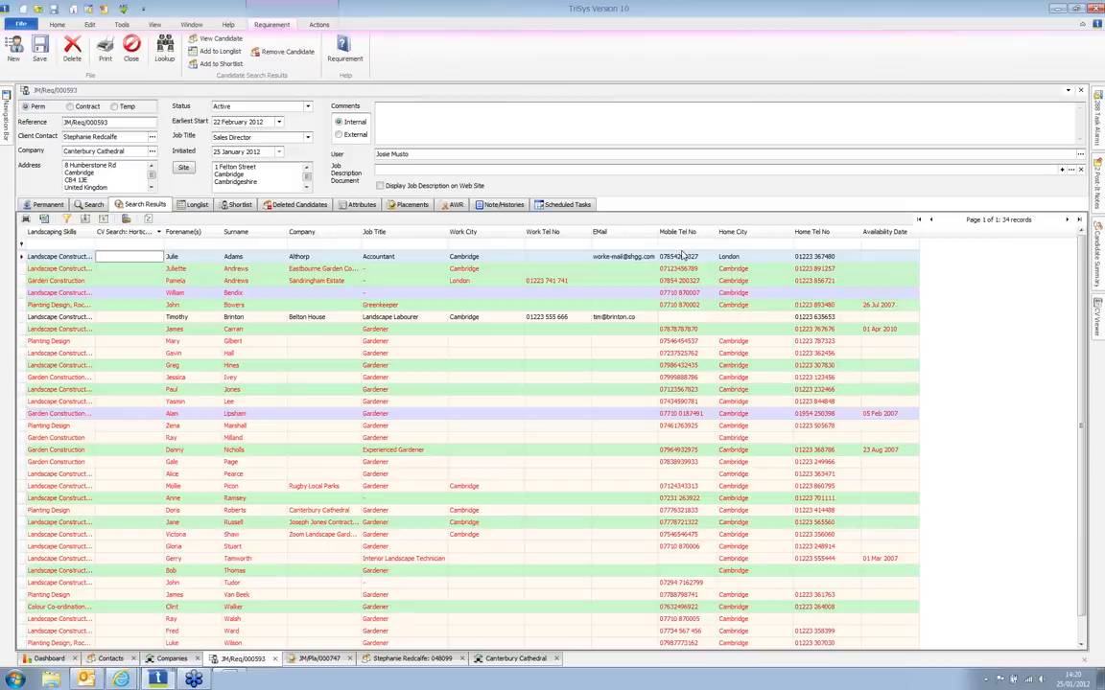
Step: Dock the CV Viewer beside the search results and widen it
{"action": "left_click", "coordinate": [1094, 308]}
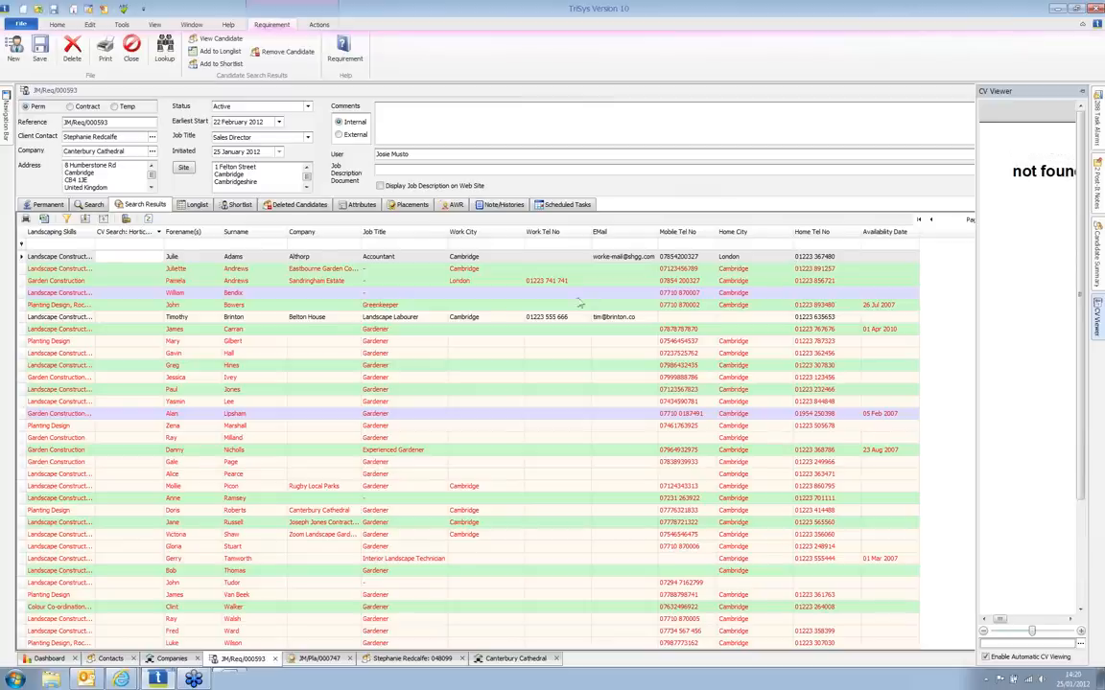
{"action": "left_click", "coordinate": [347, 340]}
{"action": "left_click", "coordinate": [1097, 313]}
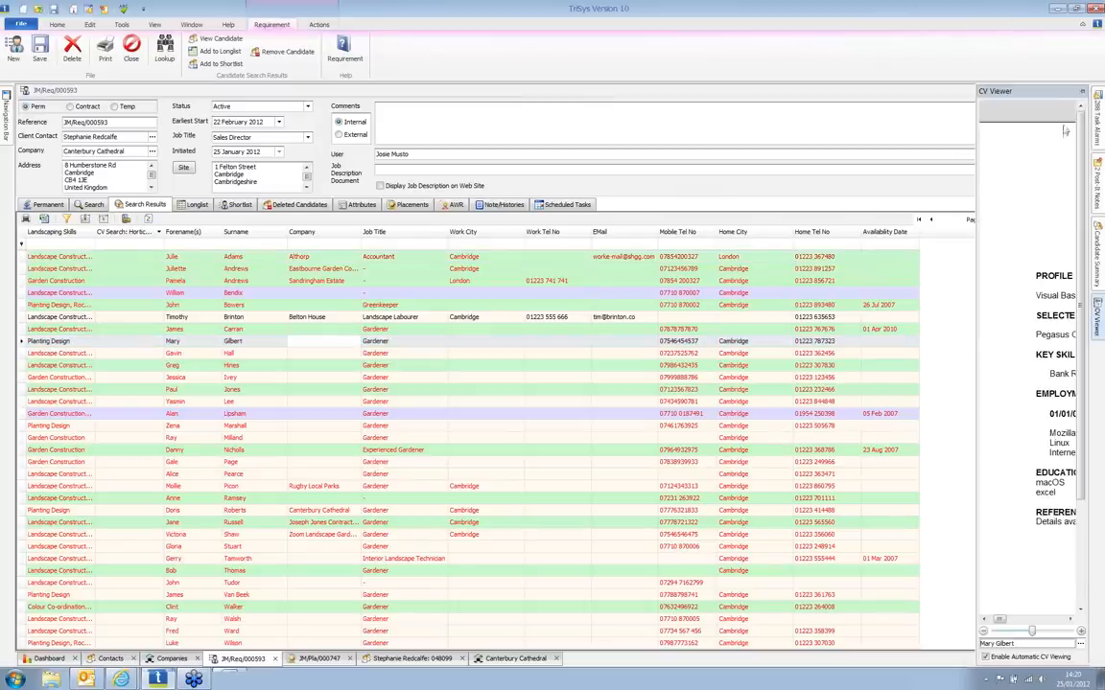
{"action": "left_click", "coordinate": [1081, 95]}
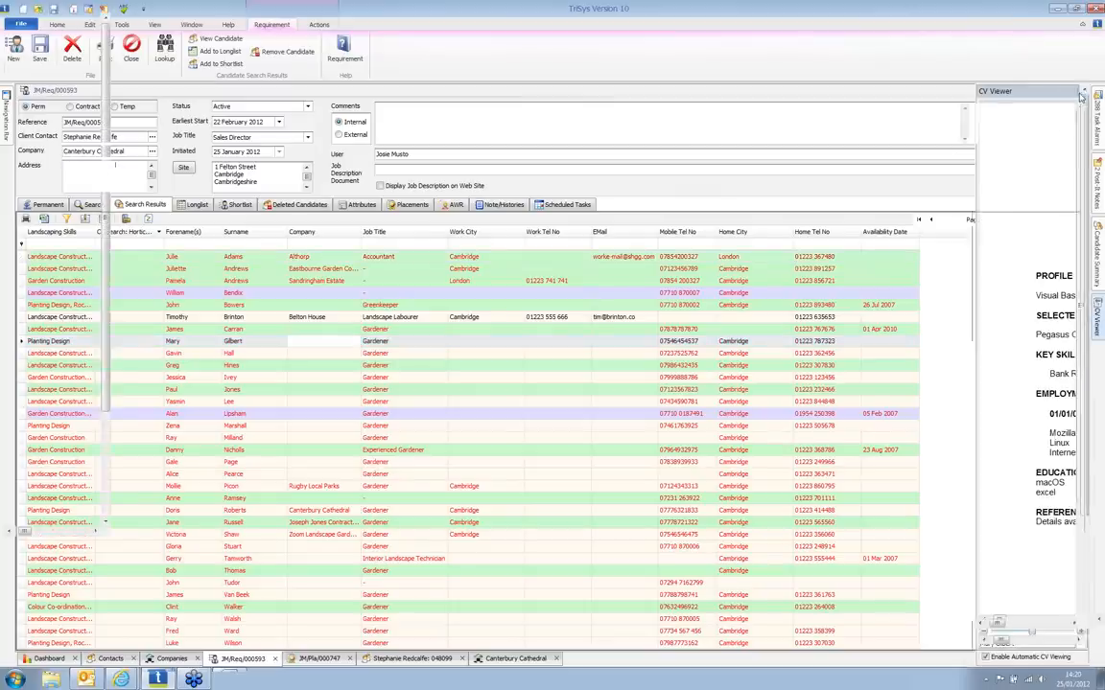
{"action": "left_click_drag", "start_coordinate": [976, 189], "coordinate": [758, 213]}
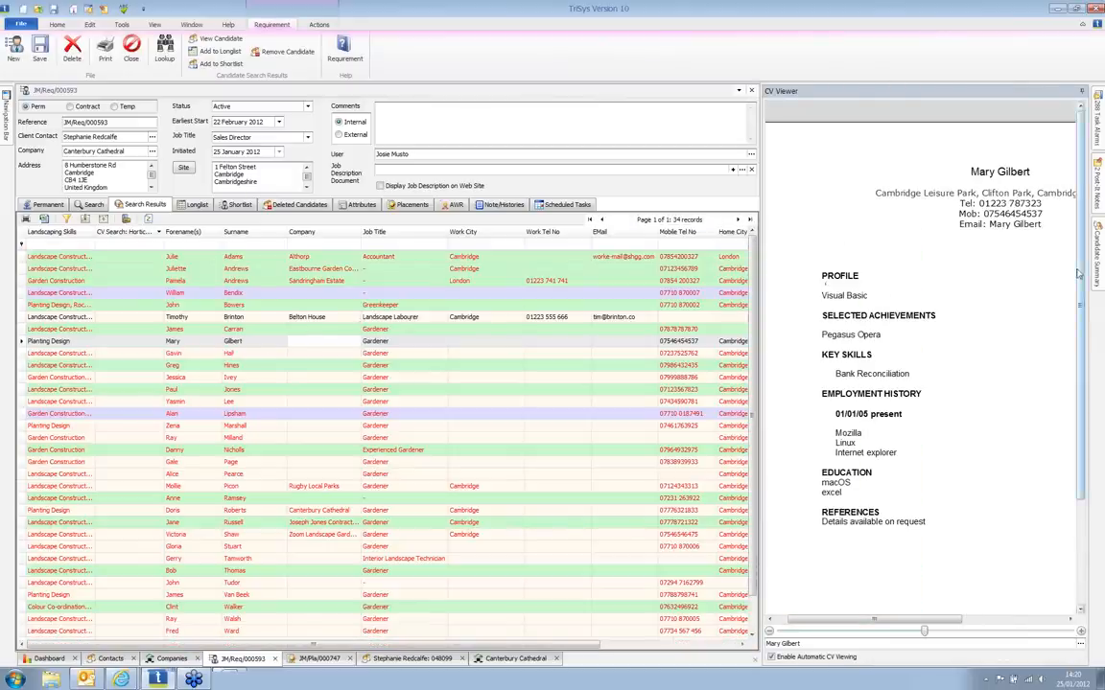
Step: Preview the CVs of several candidates further down the results list
{"action": "scroll", "coordinate": [1028, 278], "scroll_direction": "down", "scroll_amount": 3}
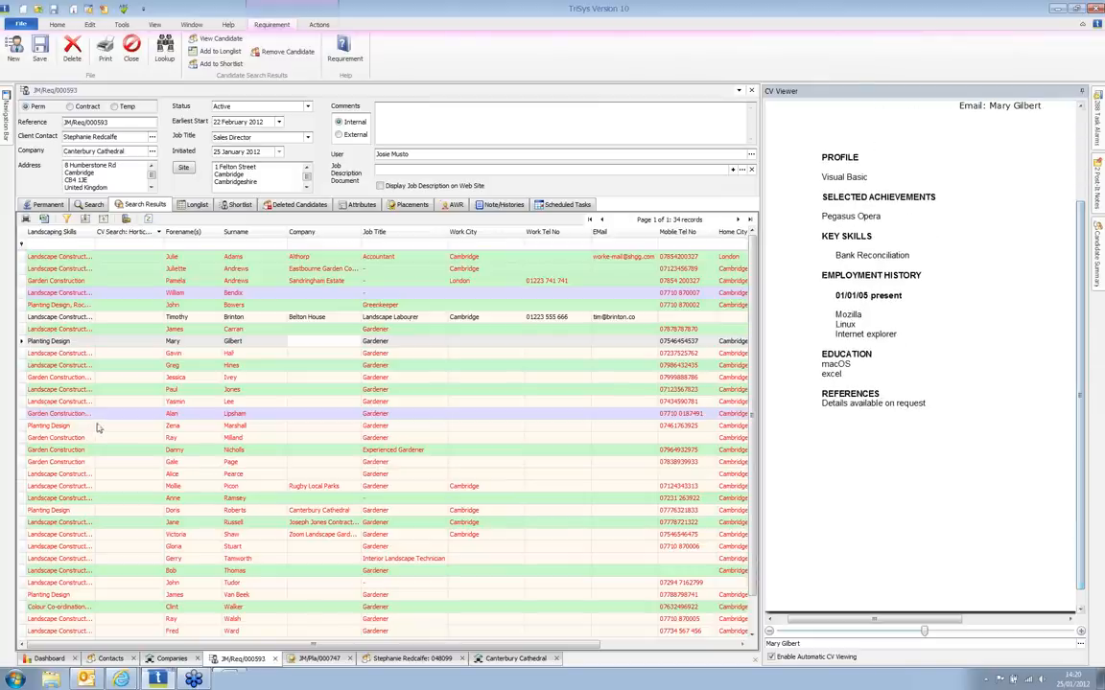
{"action": "left_click", "coordinate": [197, 488]}
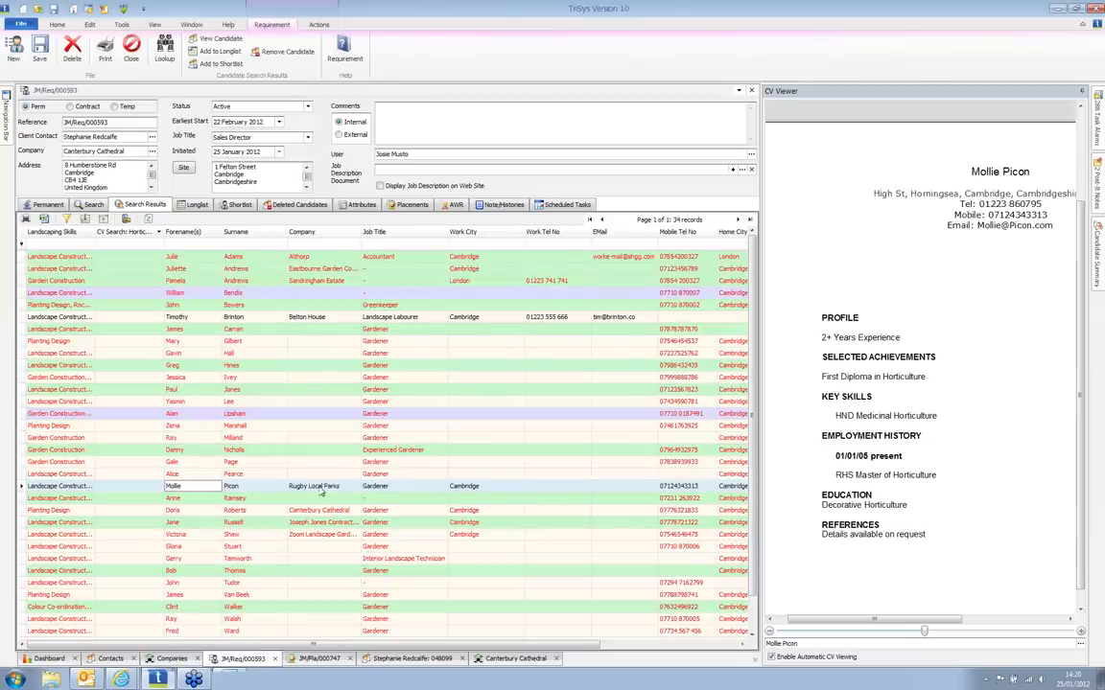
{"action": "scroll", "coordinate": [229, 488], "scroll_direction": "down", "scroll_amount": 1}
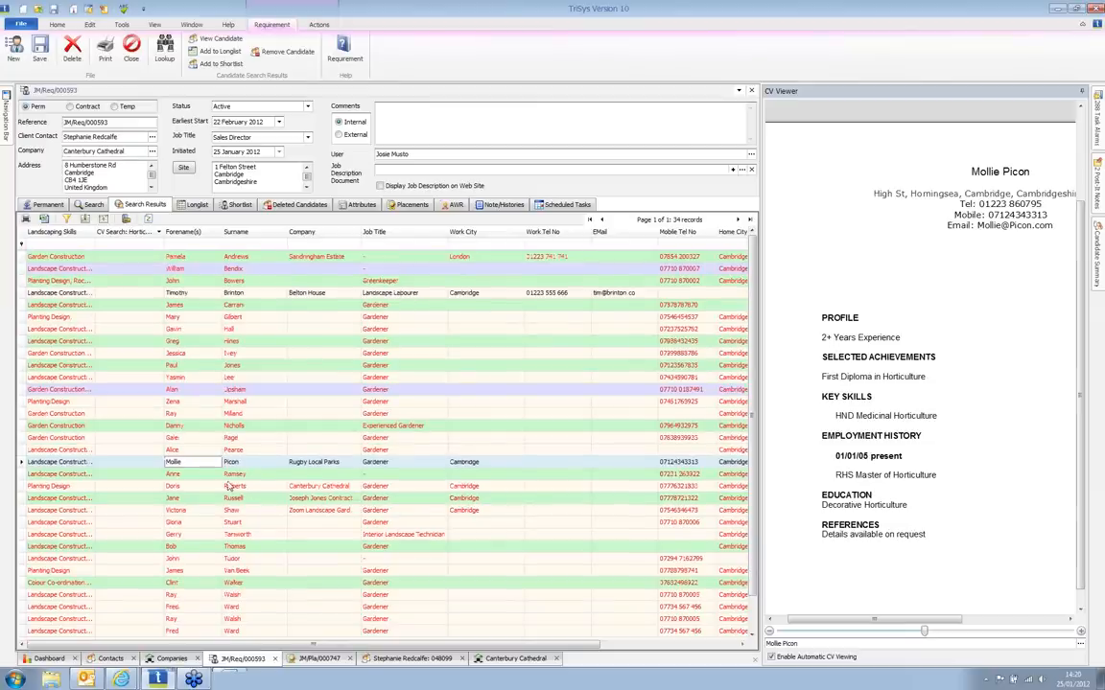
{"action": "left_click", "coordinate": [219, 537]}
{"action": "left_click", "coordinate": [219, 558]}
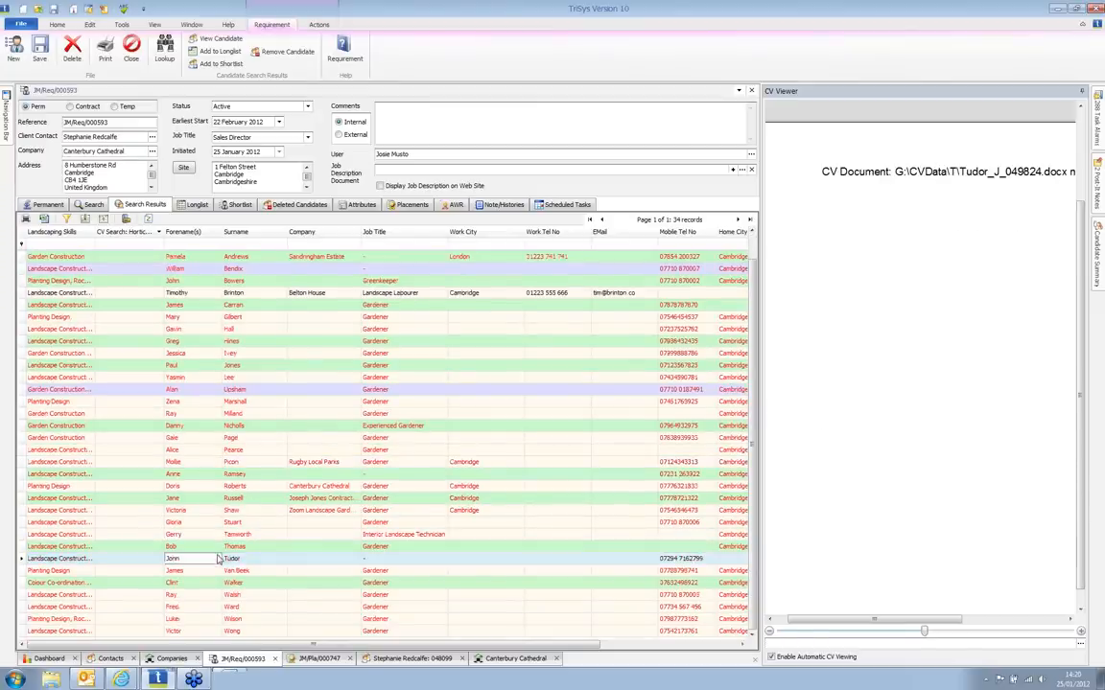
{"action": "left_click", "coordinate": [221, 572]}
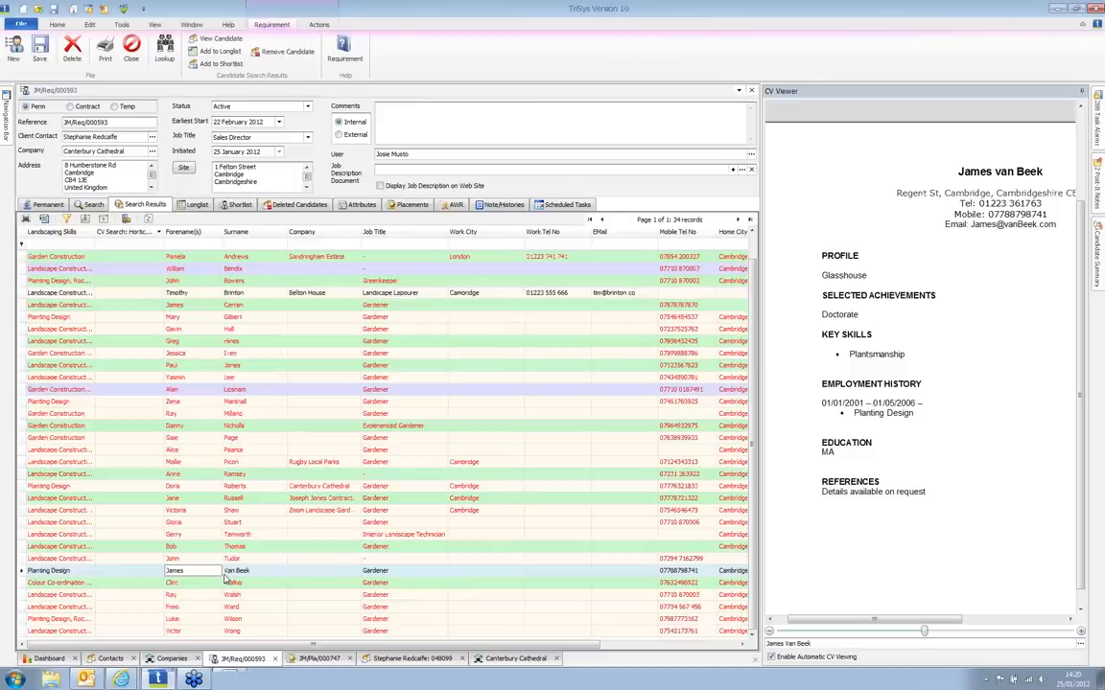
{"action": "mouse_move", "coordinate": [1098, 247]}
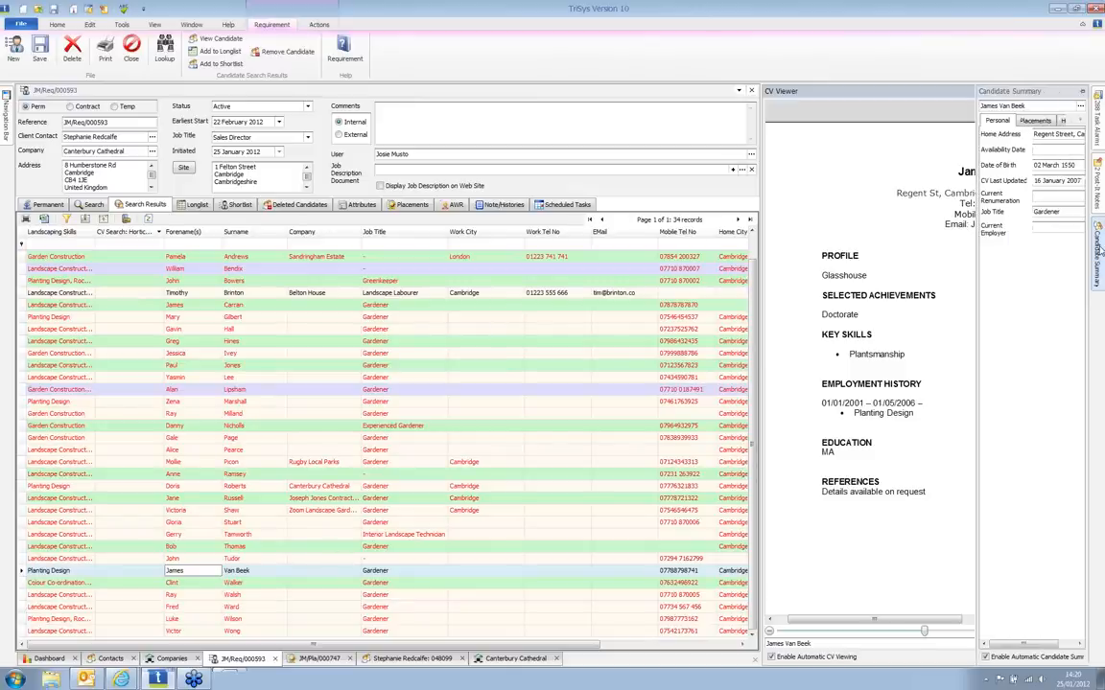
Step: Dock the Candidate Summary above the CV Viewer, check History and Scheduled, then auto-hide it
{"action": "left_click", "coordinate": [1083, 91]}
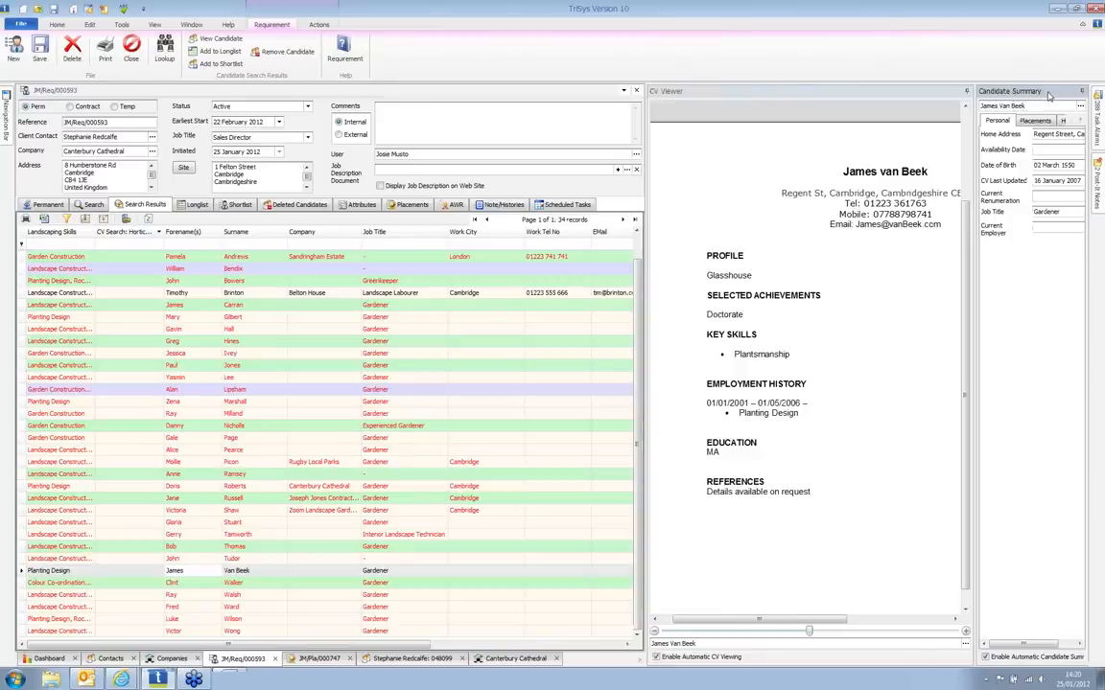
{"action": "left_click_drag", "start_coordinate": [1049, 96], "coordinate": [930, 362]}
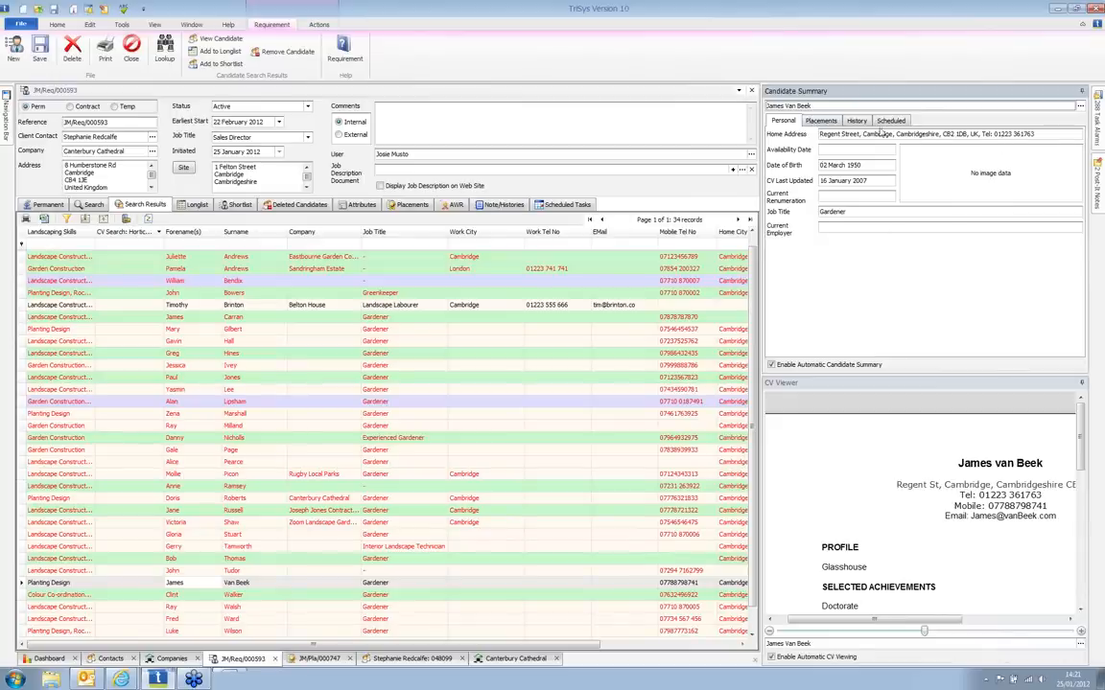
{"action": "left_click", "coordinate": [858, 123]}
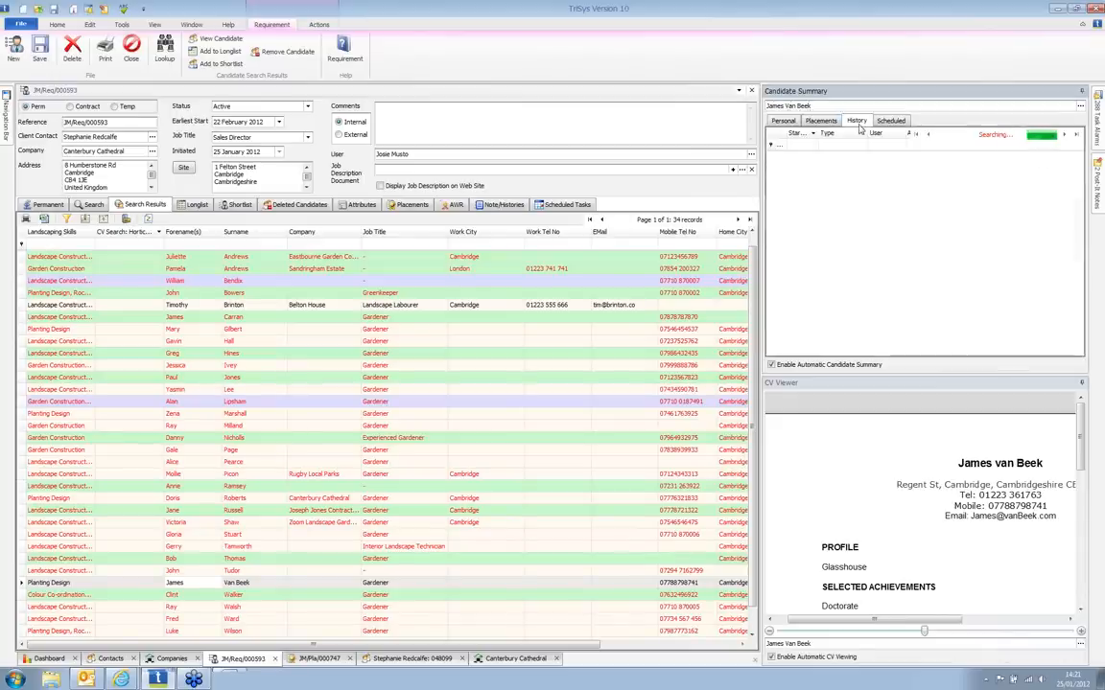
{"action": "left_click", "coordinate": [889, 122]}
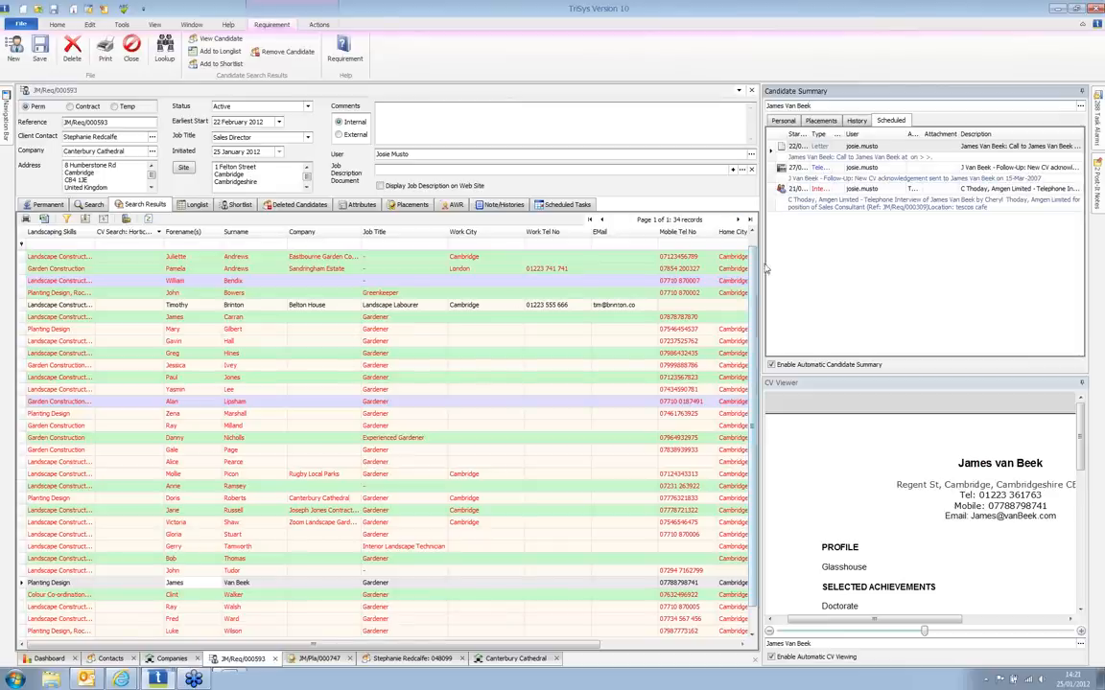
{"action": "left_click", "coordinate": [1082, 94]}
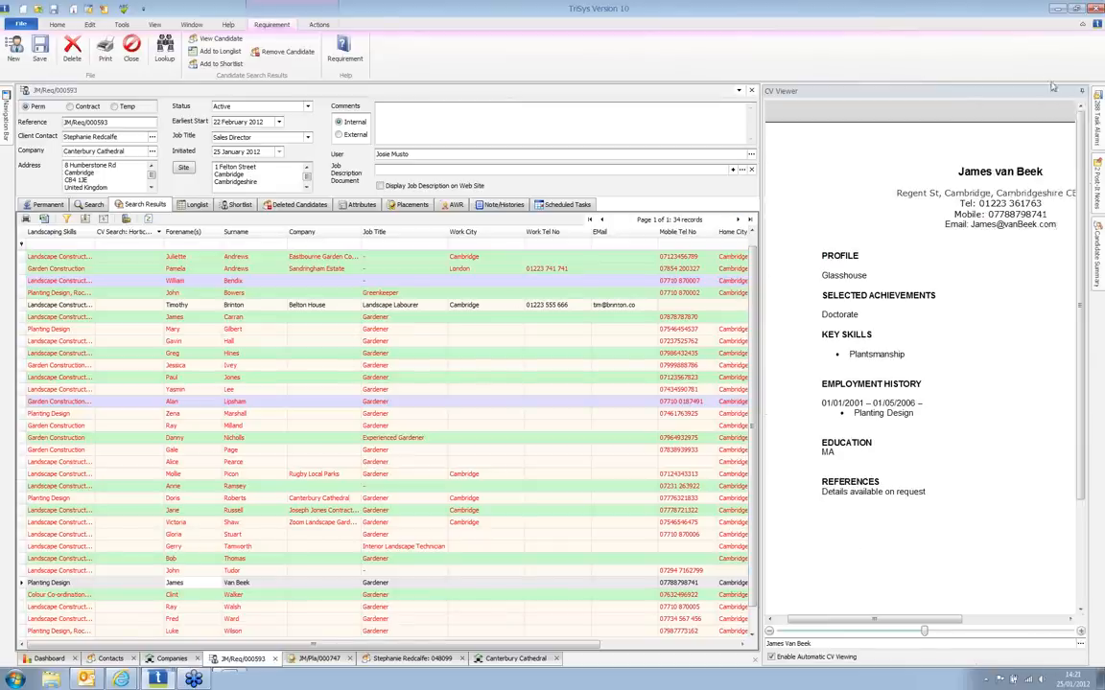
Step: Add six selected candidates to the Sales Director shortlist
{"action": "left_click", "coordinate": [213, 464]}
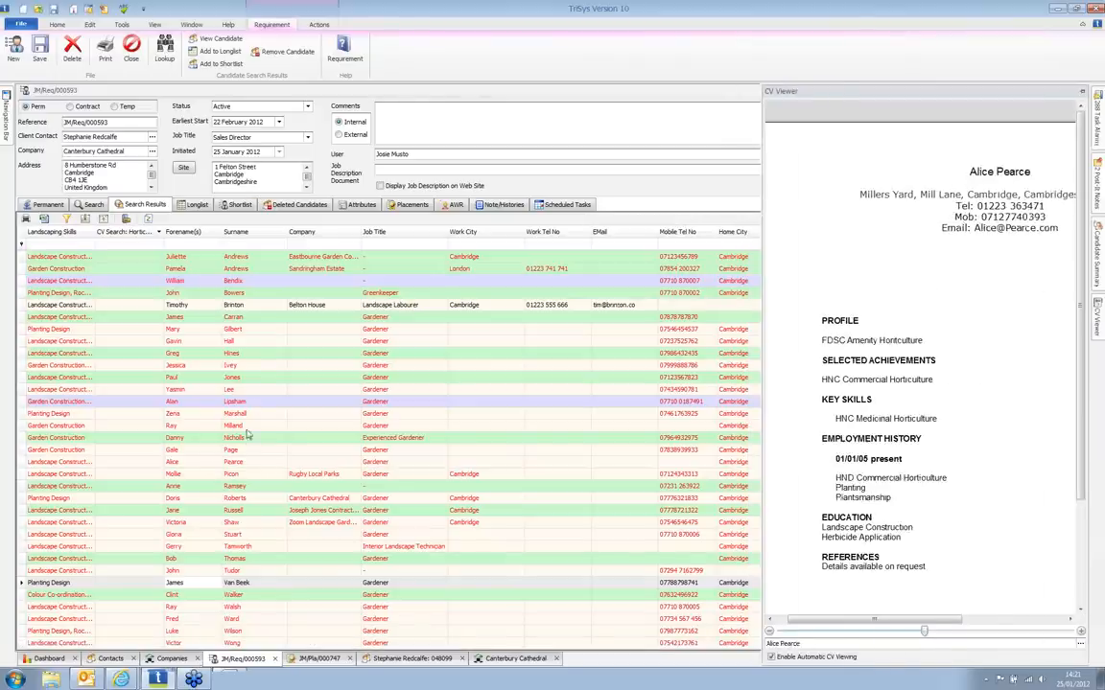
{"action": "left_click", "coordinate": [251, 389], "text": "ctrl"}
{"action": "left_click", "coordinate": [257, 343], "text": "ctrl"}
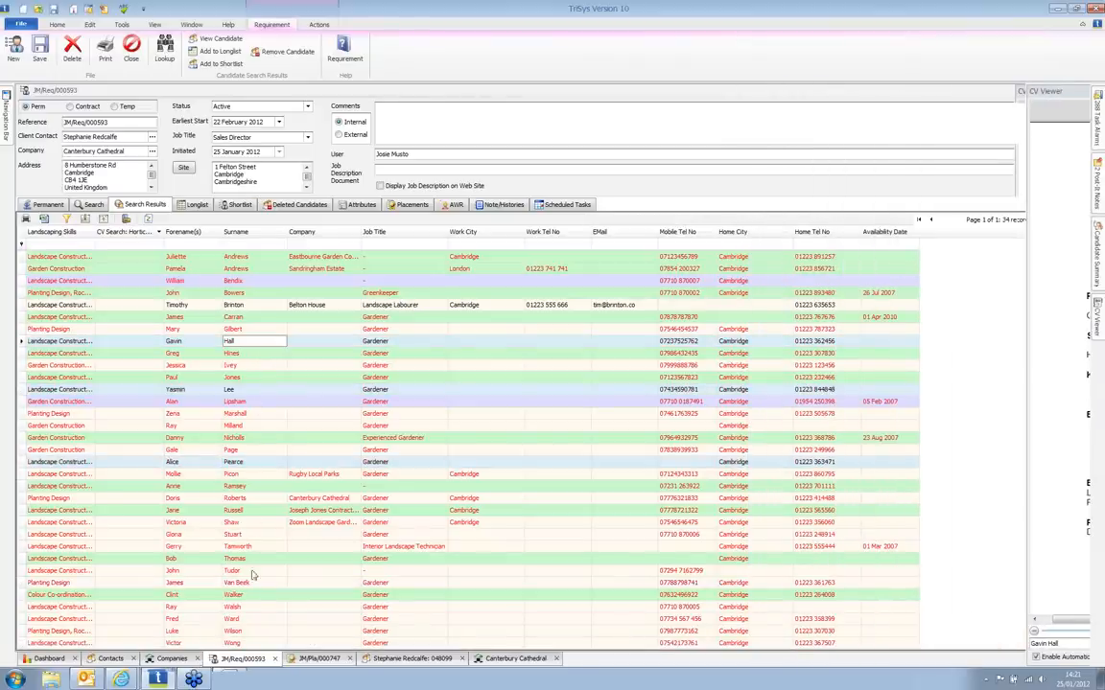
{"action": "left_click", "coordinate": [240, 562], "text": "ctrl"}
{"action": "left_click", "coordinate": [239, 619], "text": "ctrl"}
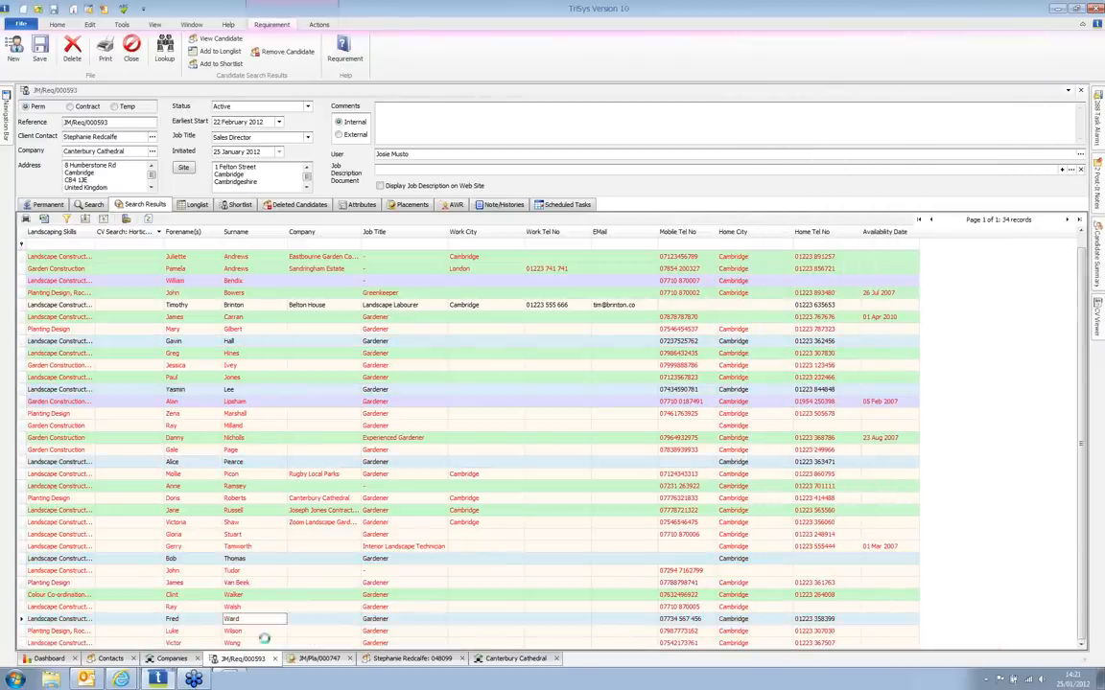
{"action": "left_click", "coordinate": [251, 642], "text": "ctrl"}
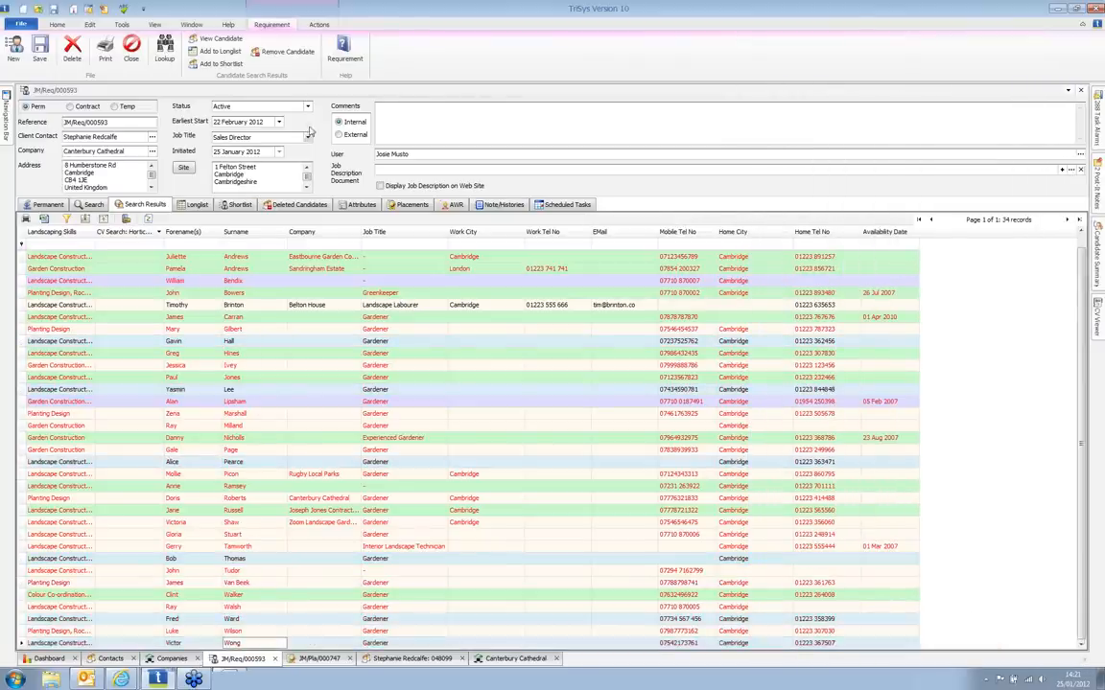
{"action": "left_click", "coordinate": [221, 66]}
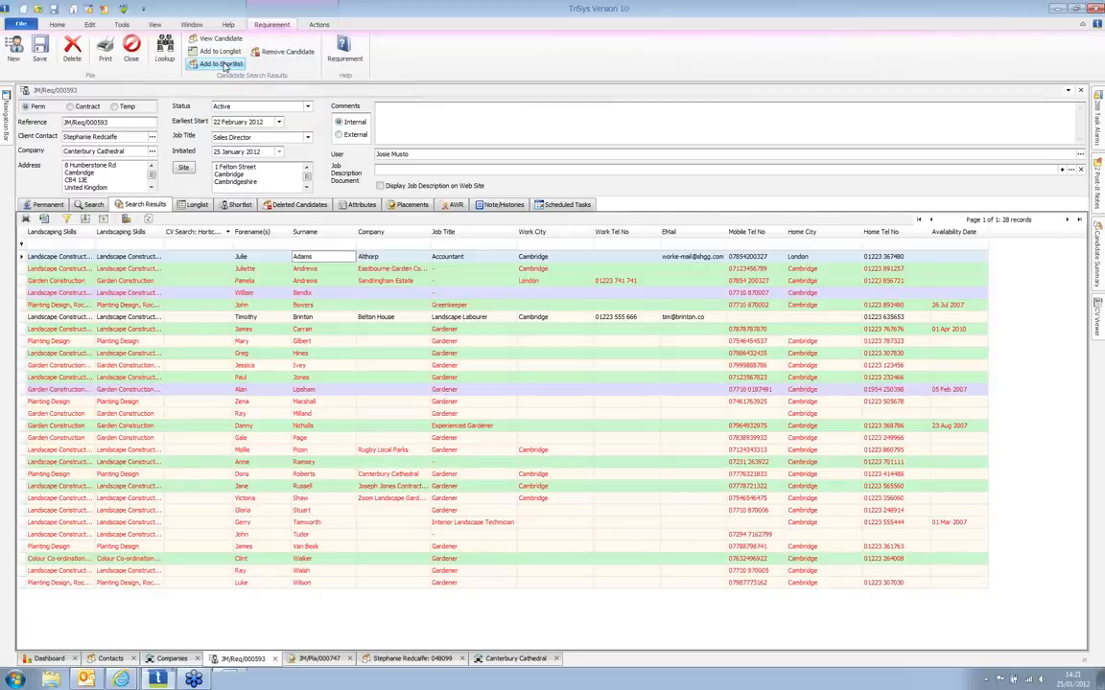
Step: Longlist a range of sixteen candidates, leaving 12 search results
{"action": "left_click", "coordinate": [192, 365]}
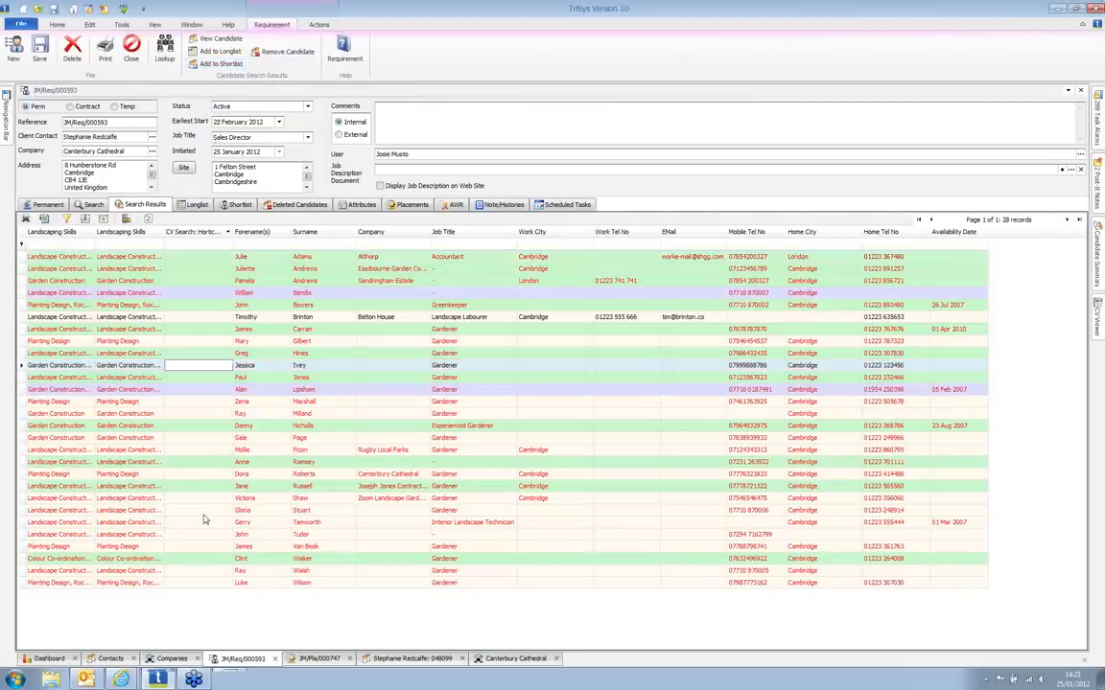
{"action": "left_click", "coordinate": [203, 547], "text": "shift"}
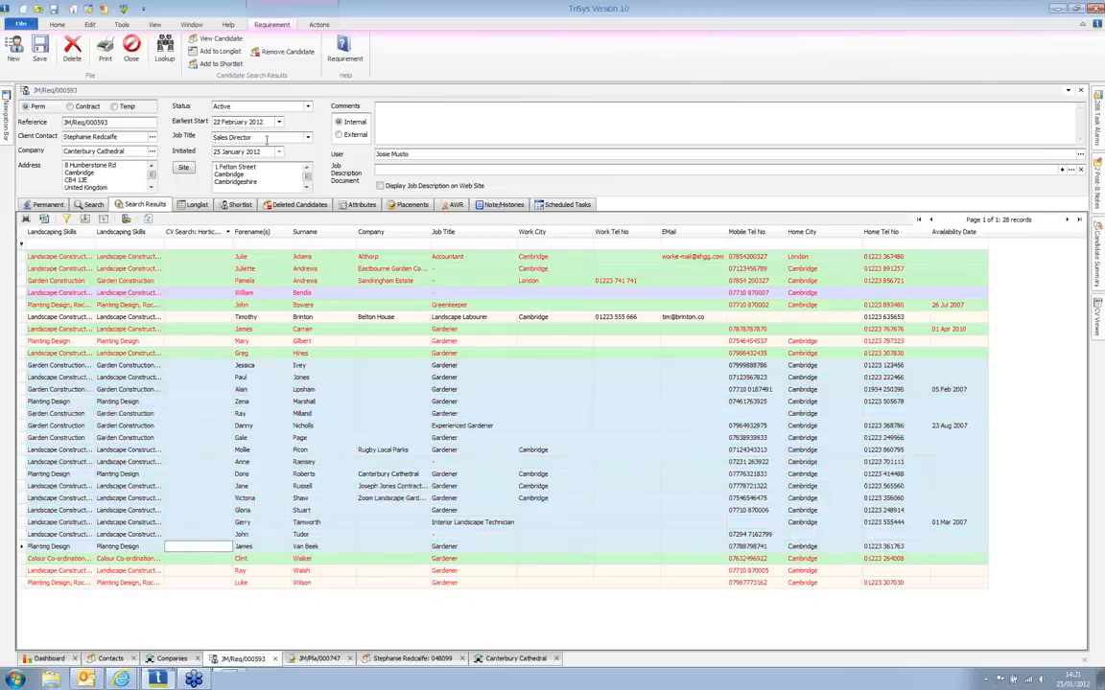
{"action": "left_click", "coordinate": [226, 53]}
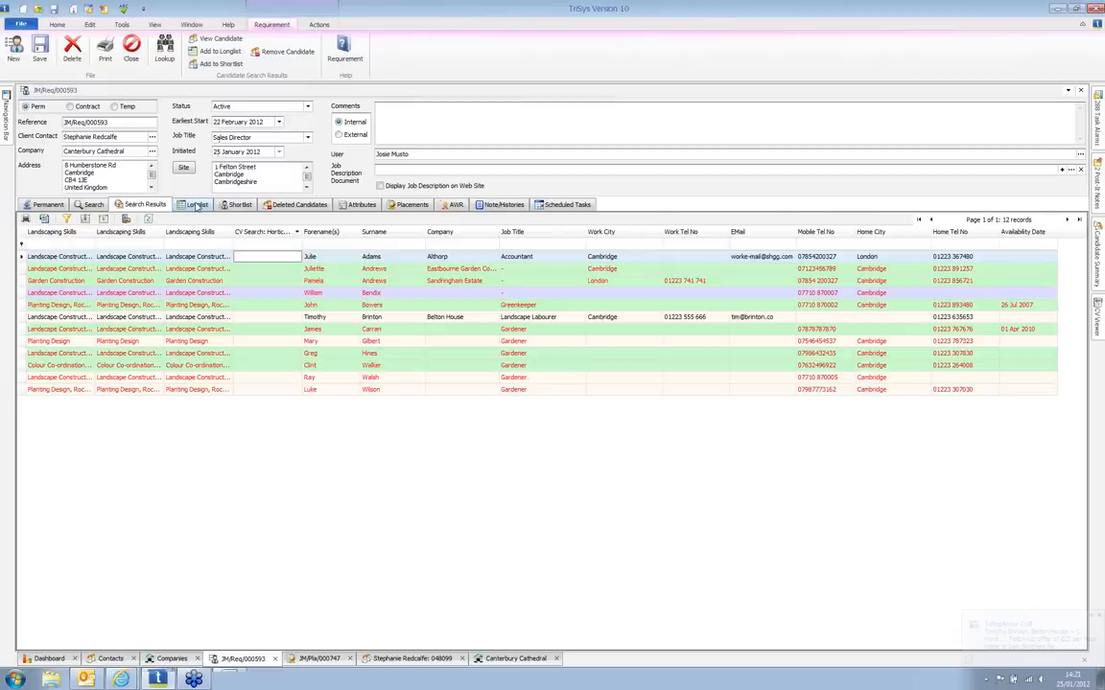
Step: Review the requirement's Longlist and its Shortlist of six candidates dated 25 Jan 2012
{"action": "left_click", "coordinate": [197, 205]}
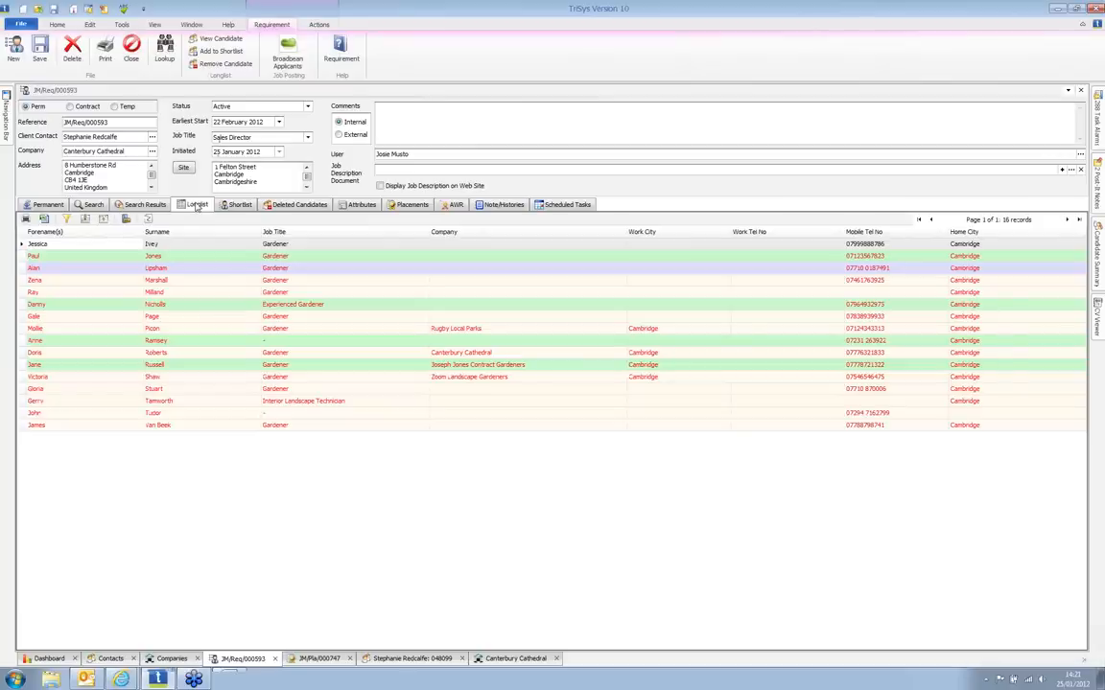
{"action": "left_click", "coordinate": [236, 206]}
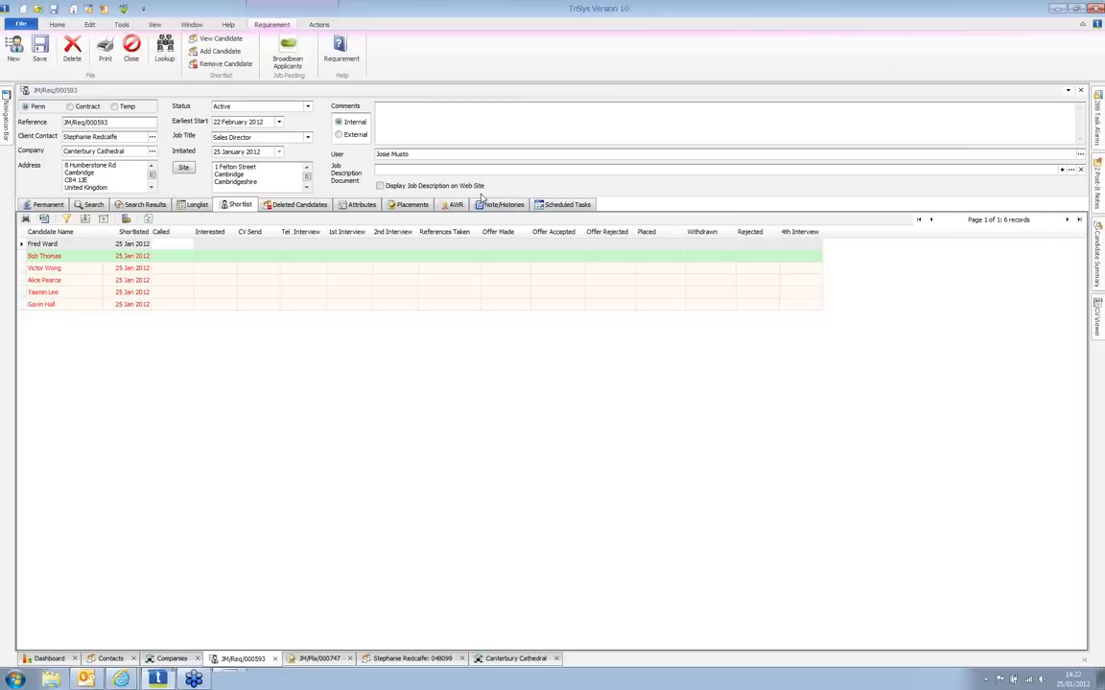
{"action": "left_click", "coordinate": [320, 26]}
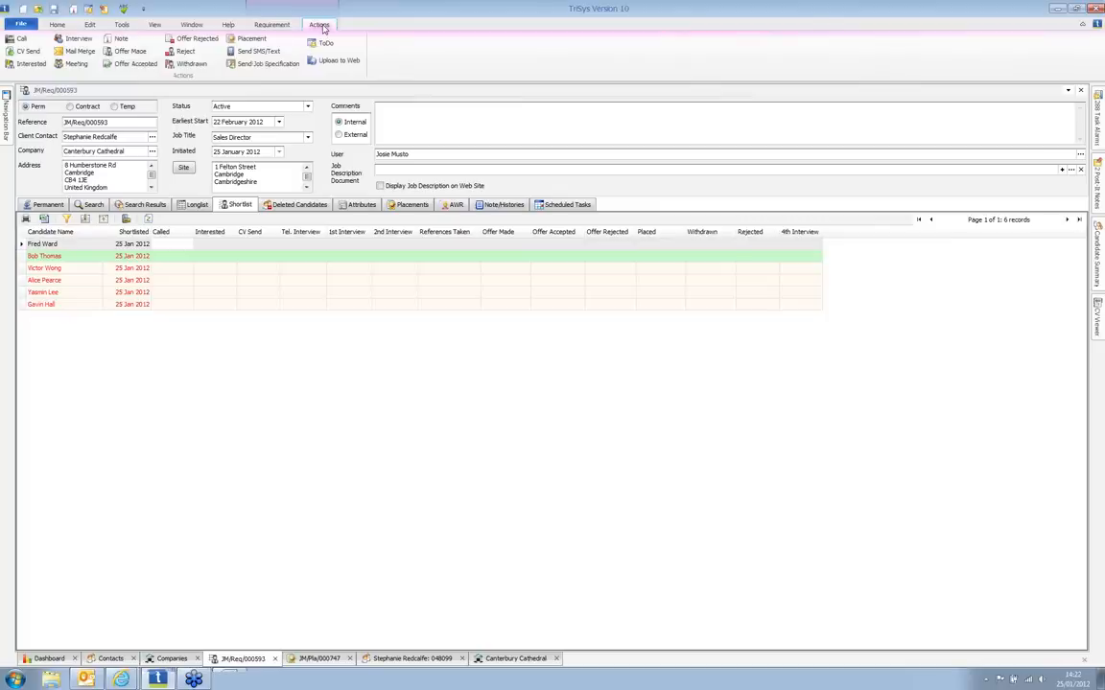
Step: Log a Had Conversation call with the first shortlisted candidate, with follow-up on 01 February 2012
{"action": "left_click", "coordinate": [17, 42]}
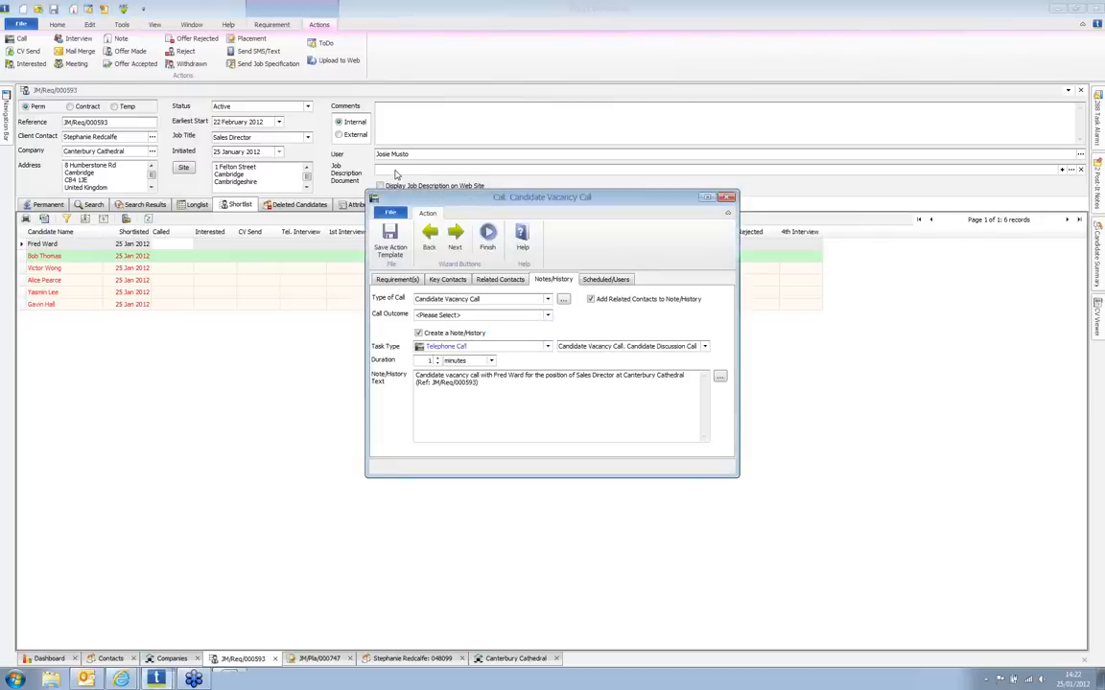
{"action": "left_click", "coordinate": [499, 315]}
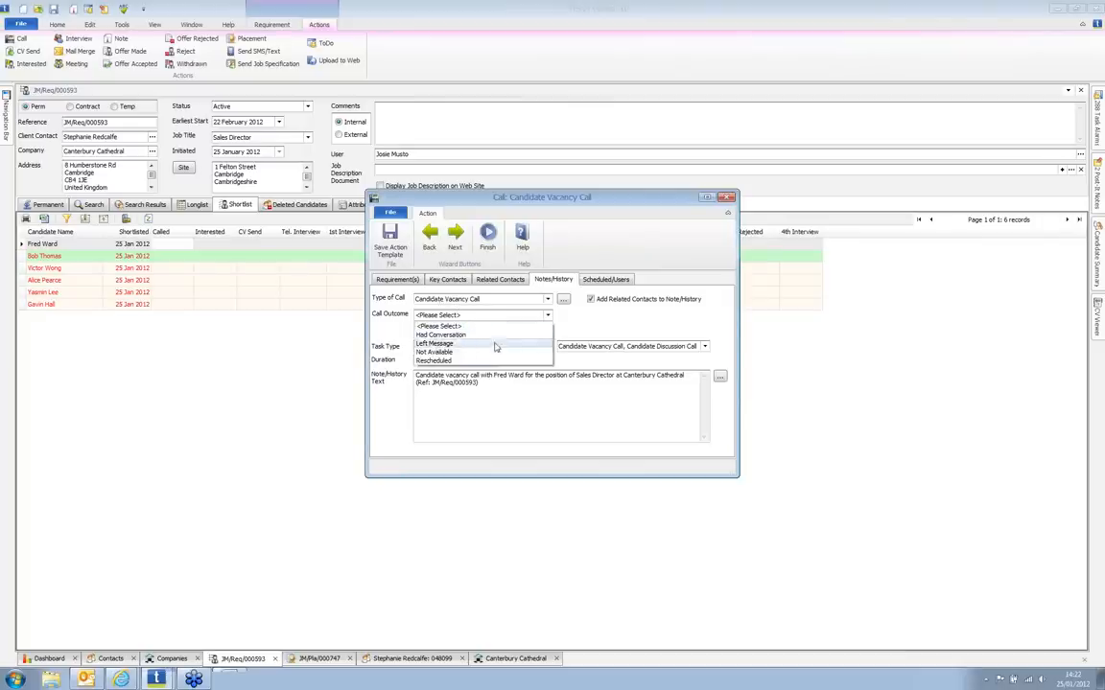
{"action": "left_click", "coordinate": [490, 336]}
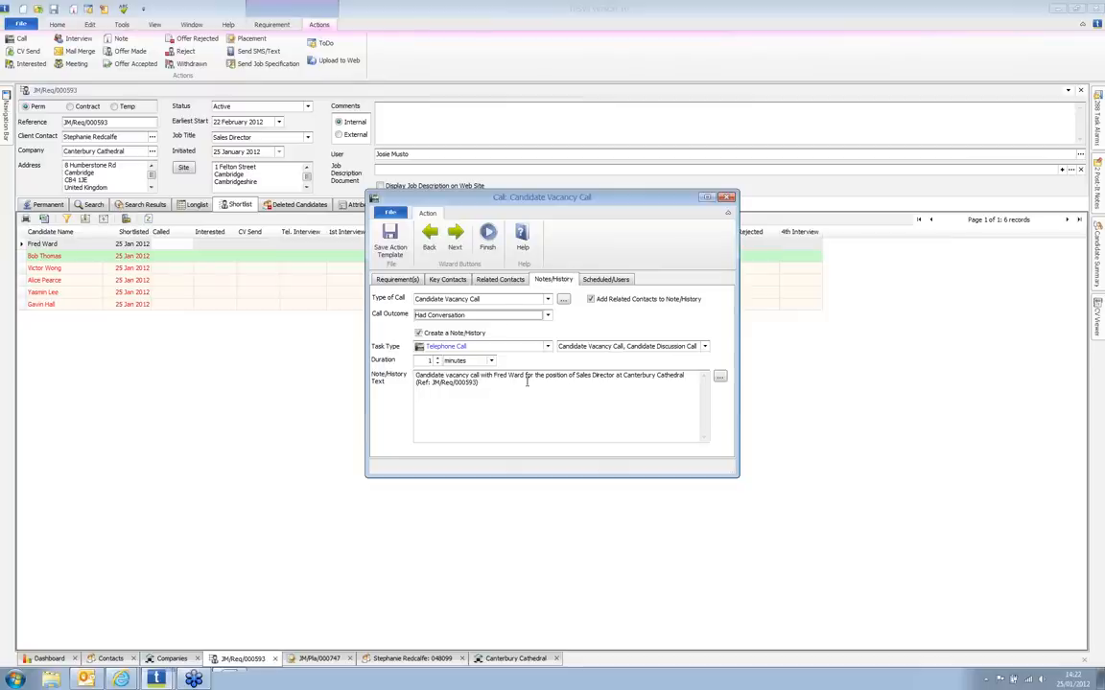
{"action": "left_click", "coordinate": [499, 280]}
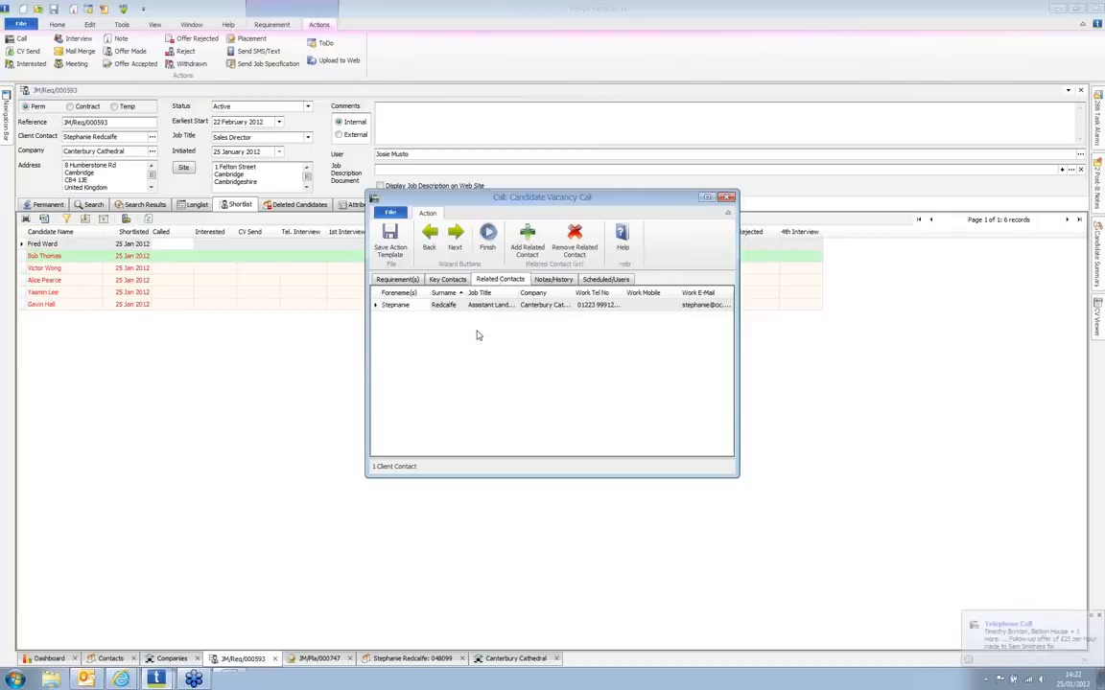
{"action": "left_click", "coordinate": [447, 279]}
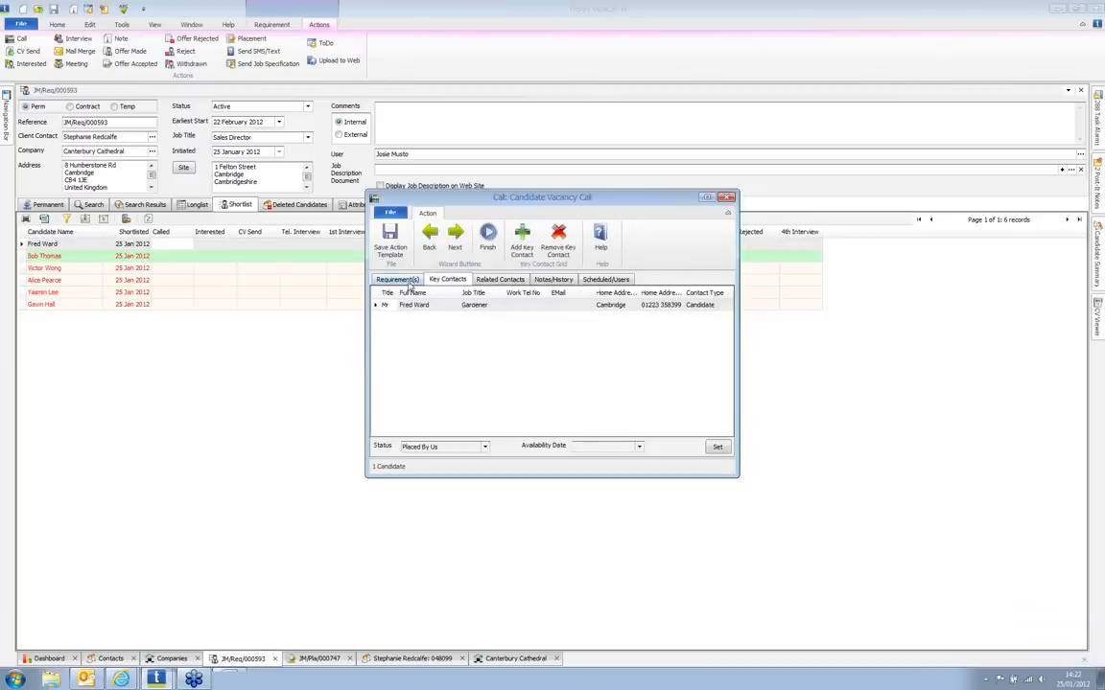
{"action": "left_click", "coordinate": [399, 280]}
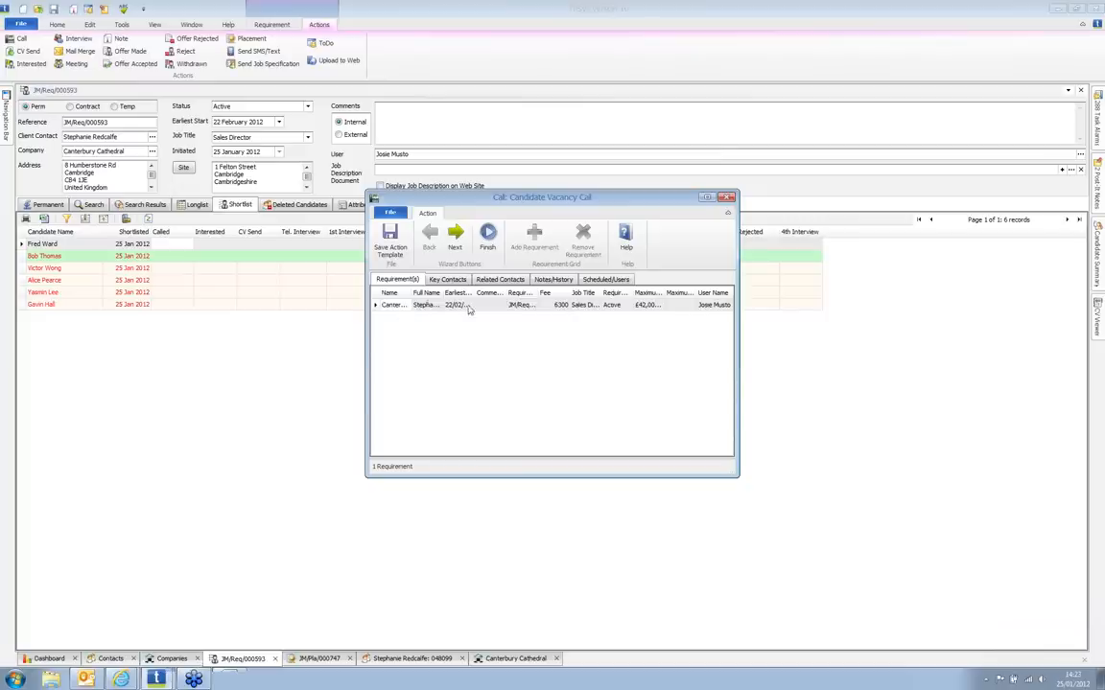
{"action": "left_click", "coordinate": [563, 281]}
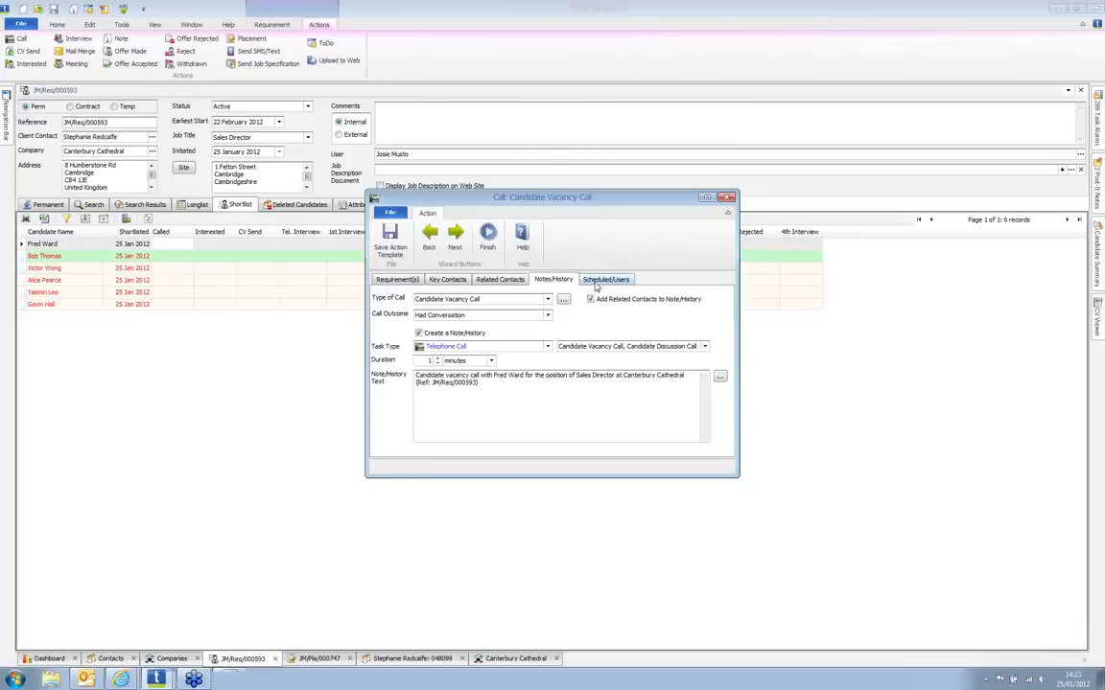
{"action": "left_click", "coordinate": [597, 281]}
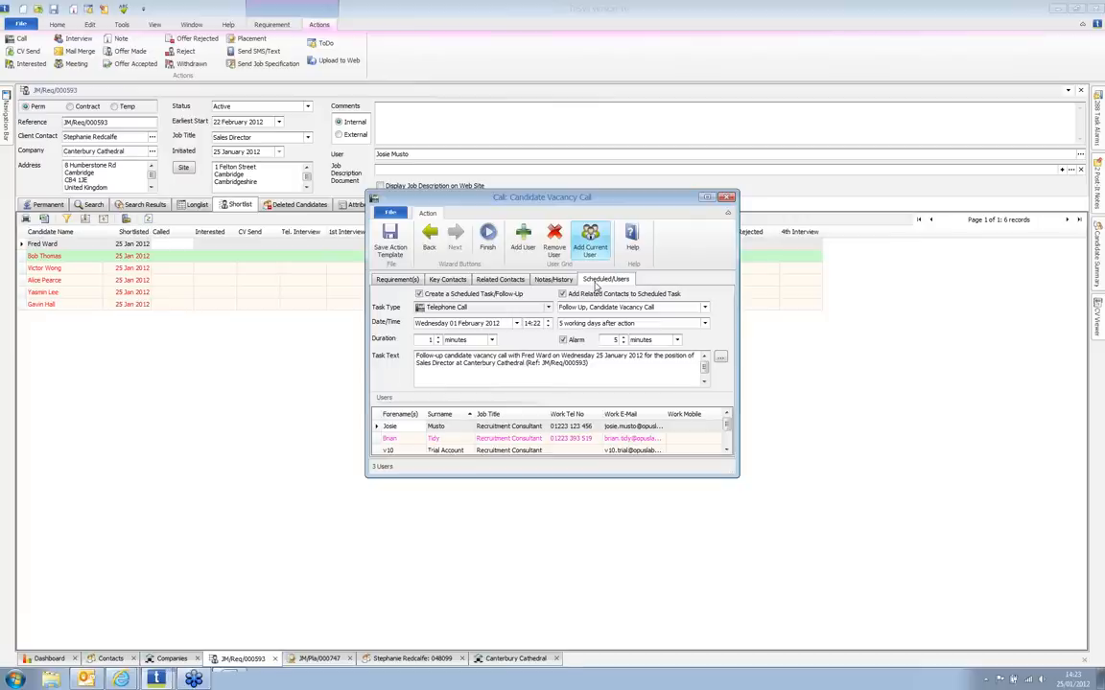
{"action": "left_click", "coordinate": [488, 240]}
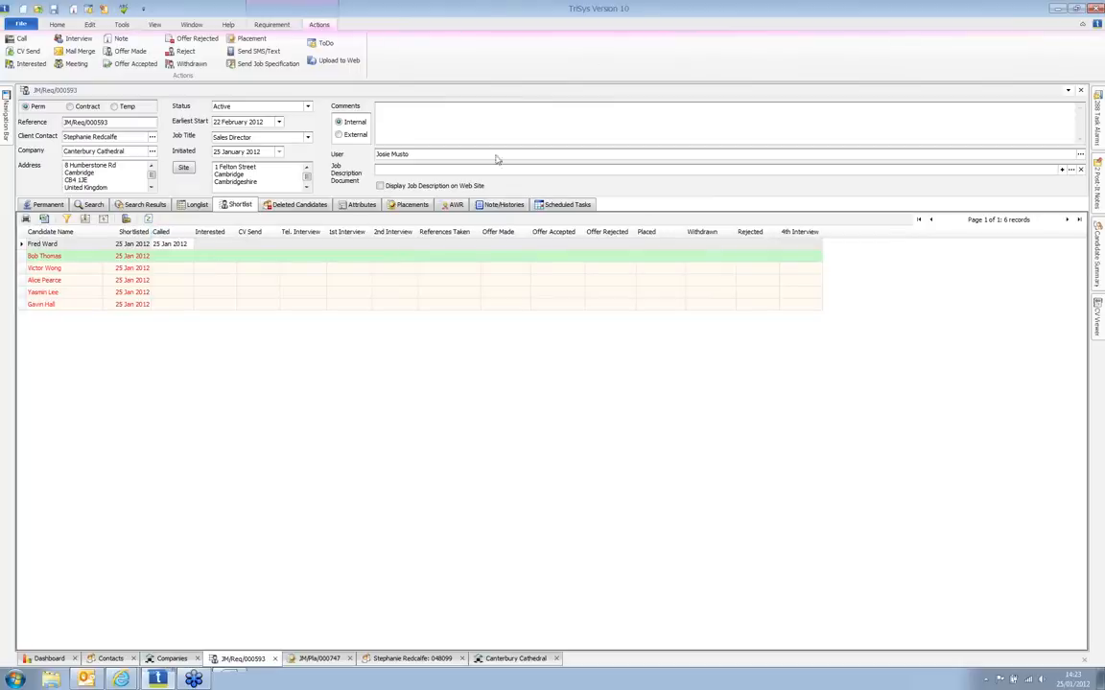
Step: Start a CV Send for all six shortlisted candidates, reviewing the candidates and client contact
{"action": "left_click", "coordinate": [351, 246]}
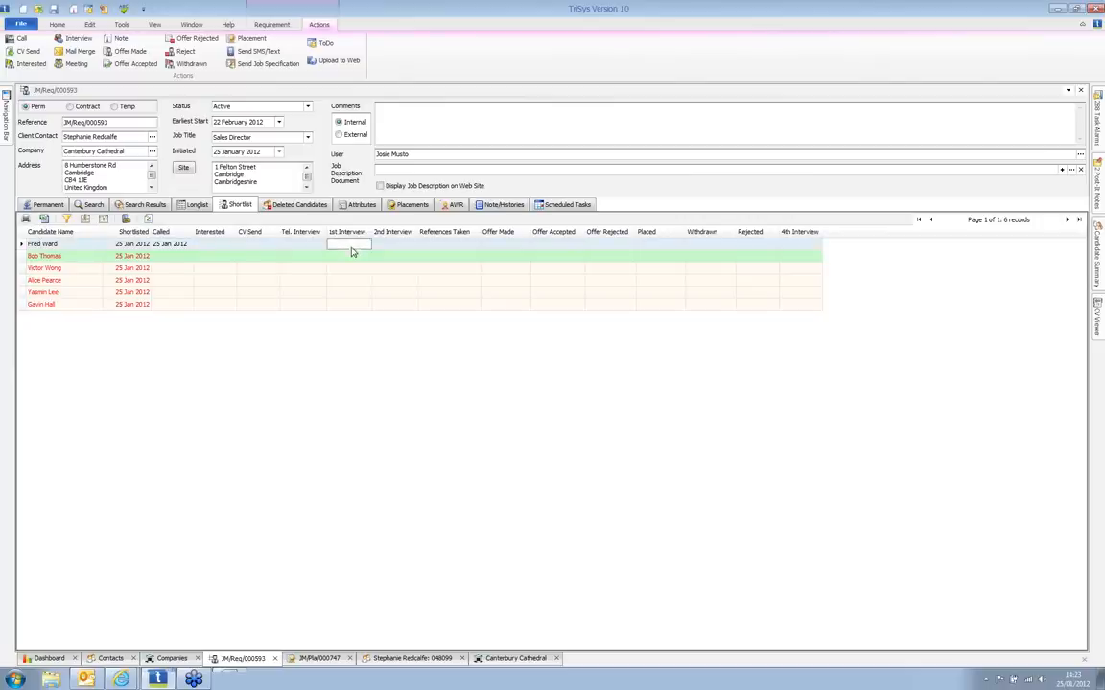
{"action": "left_click", "coordinate": [351, 305], "text": "shift"}
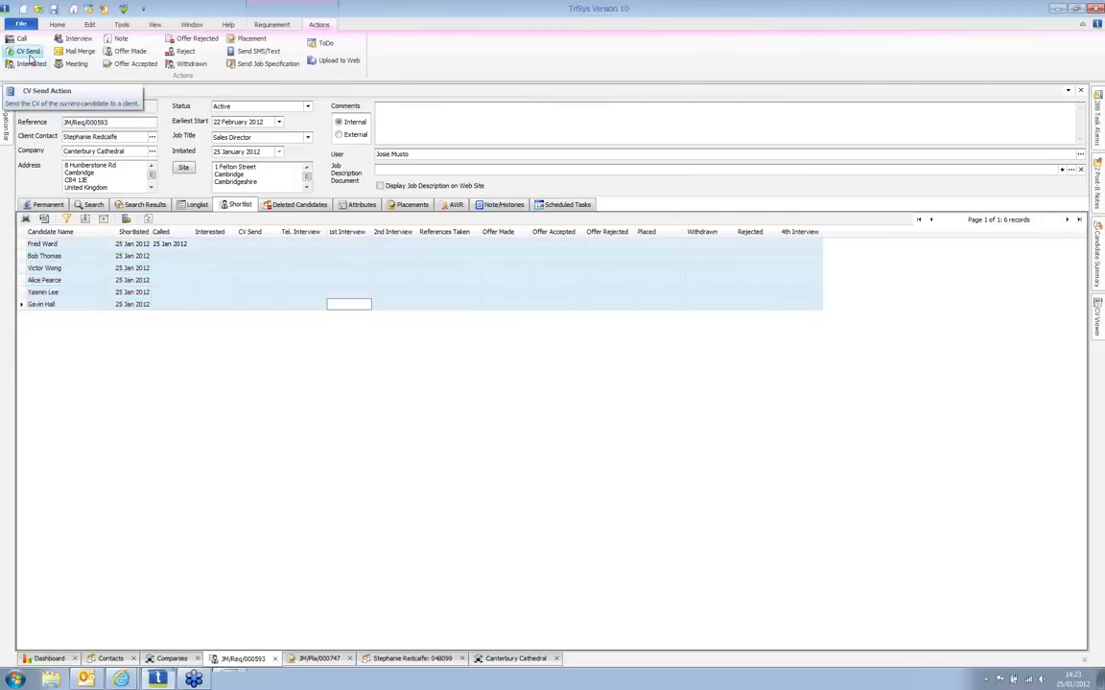
{"action": "left_click", "coordinate": [29, 54]}
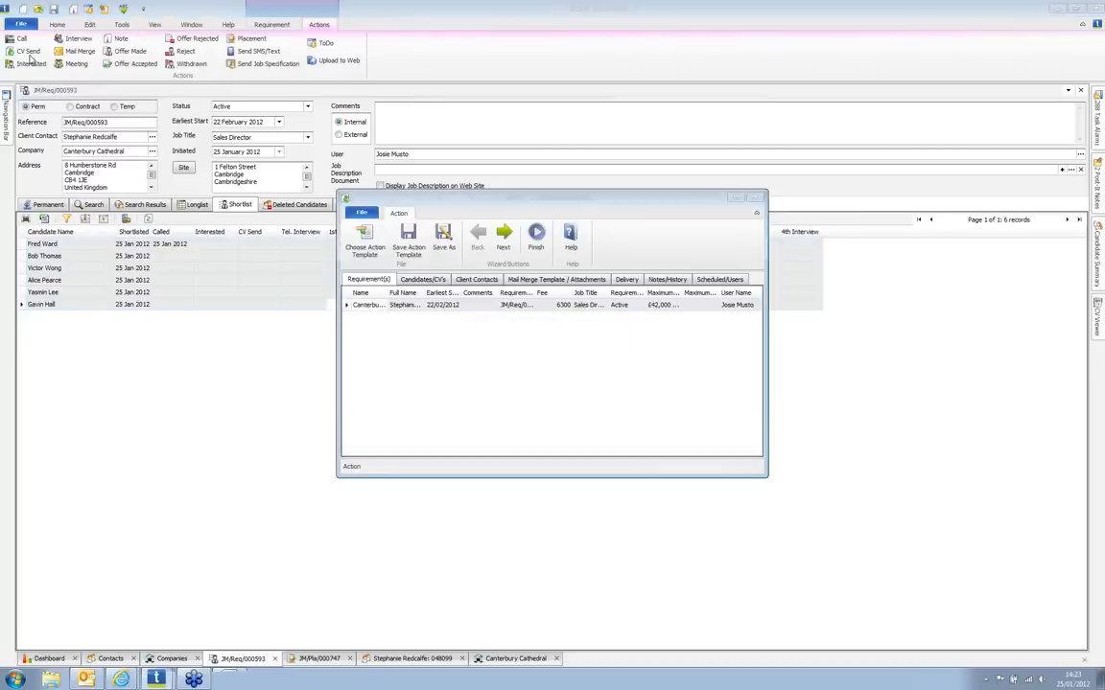
{"action": "left_click", "coordinate": [414, 281]}
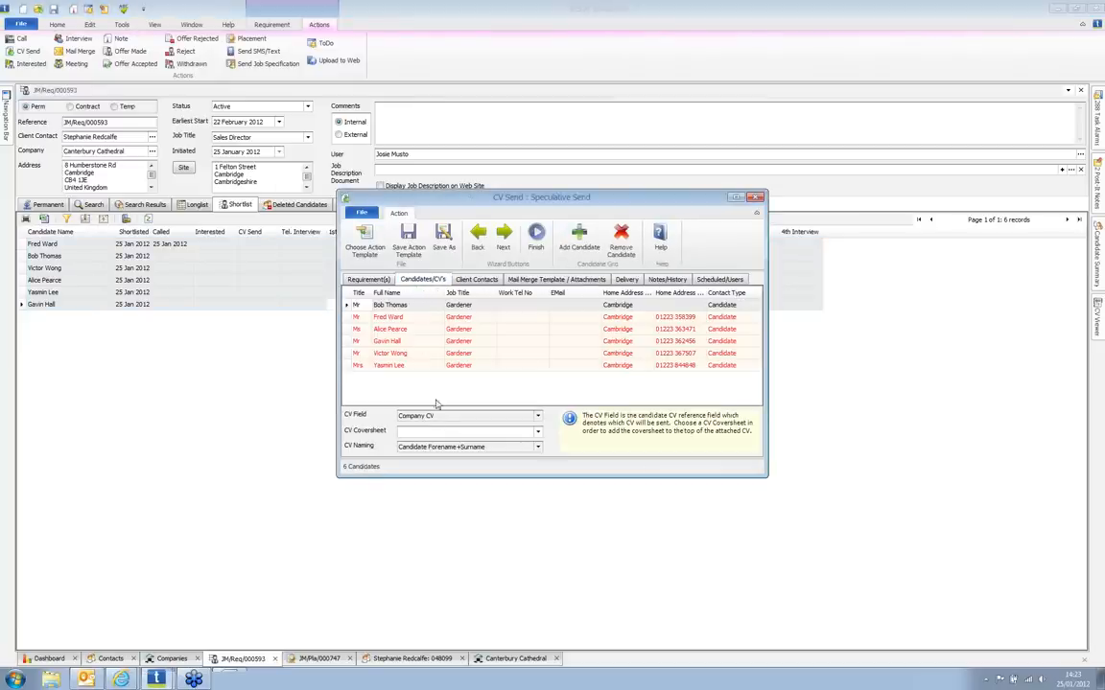
{"action": "left_click", "coordinate": [486, 282]}
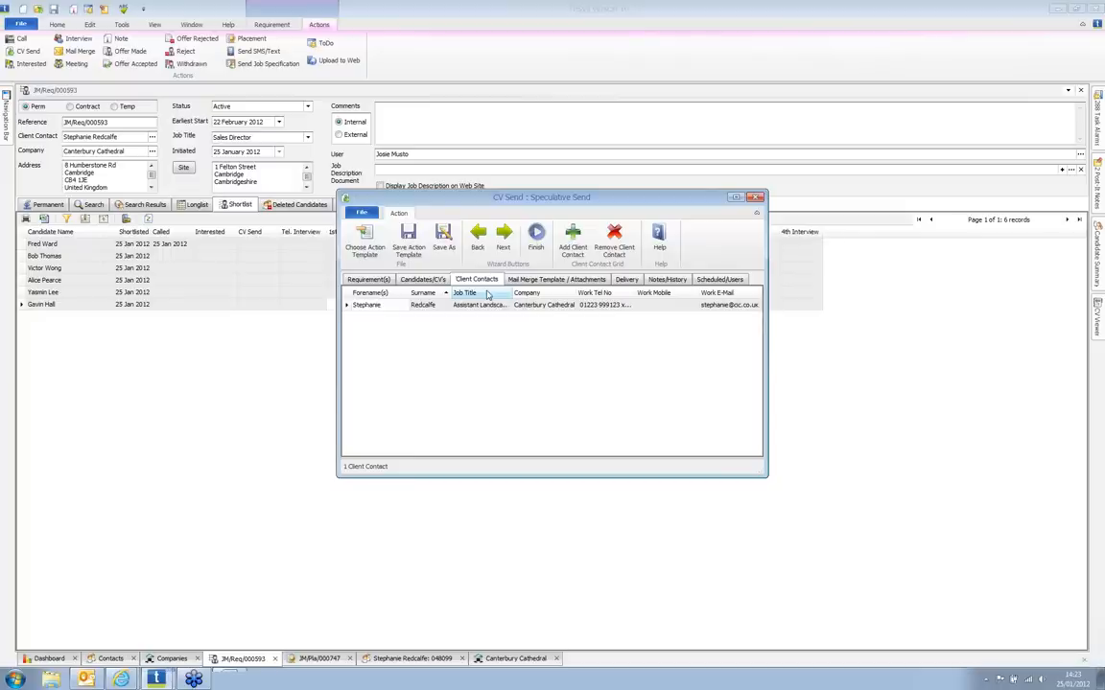
Step: Check template and attachments, preview delivery, and generate the client e-mail with six CVs
{"action": "left_click", "coordinate": [544, 278]}
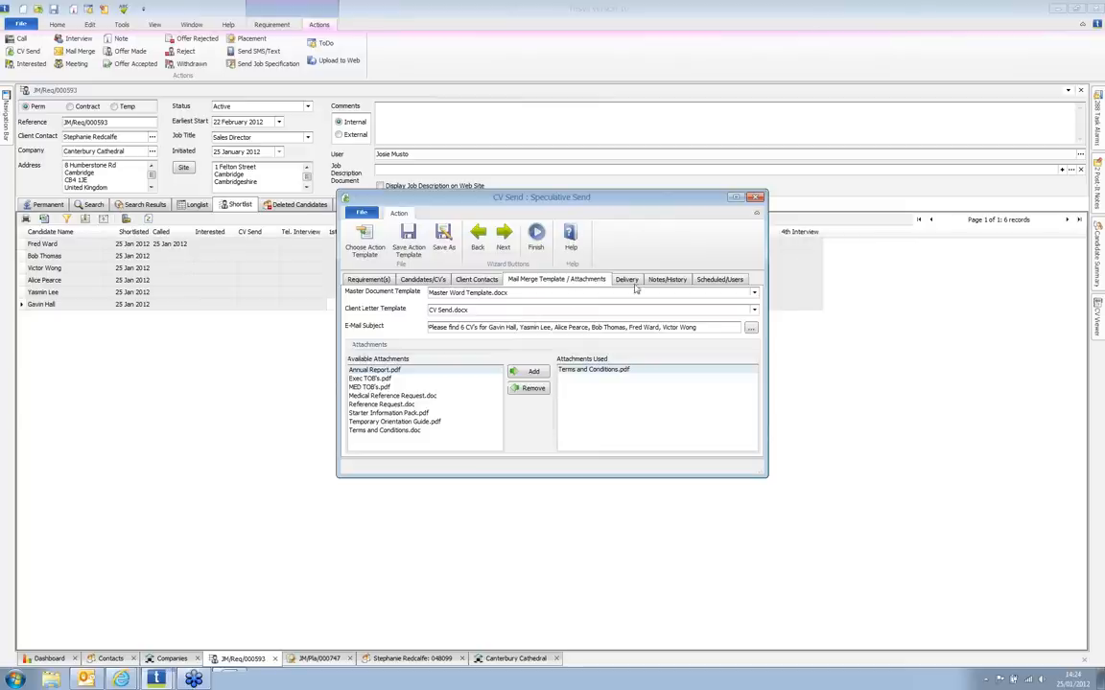
{"action": "left_click", "coordinate": [536, 235]}
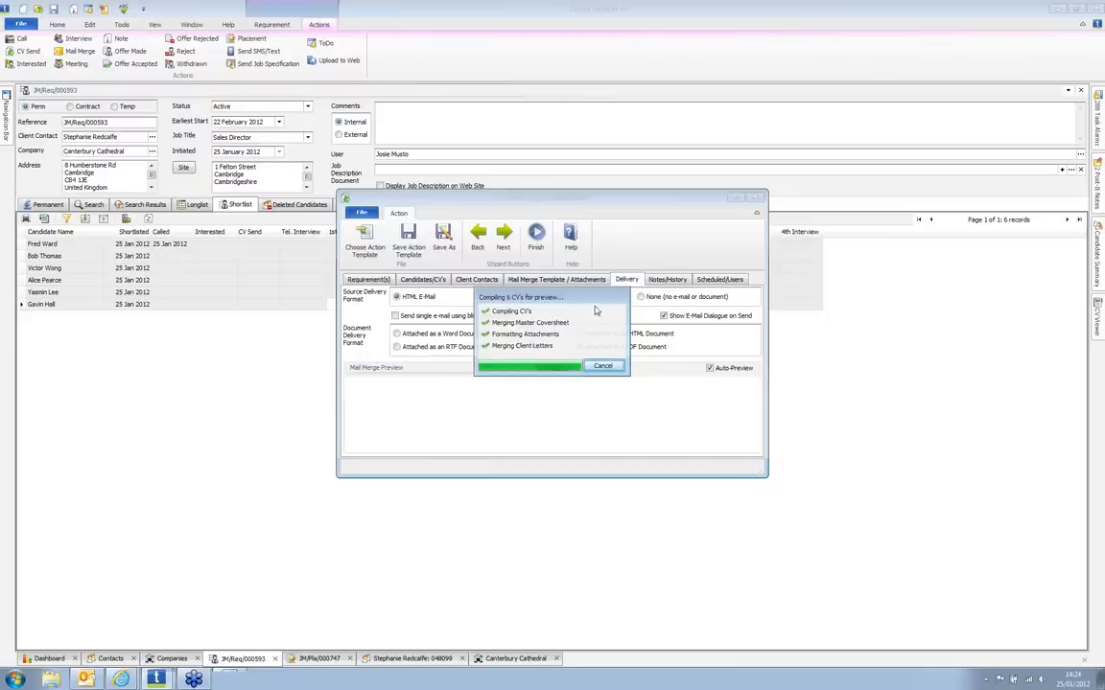
{"action": "scroll", "coordinate": [609, 409], "scroll_direction": "down", "scroll_amount": 2}
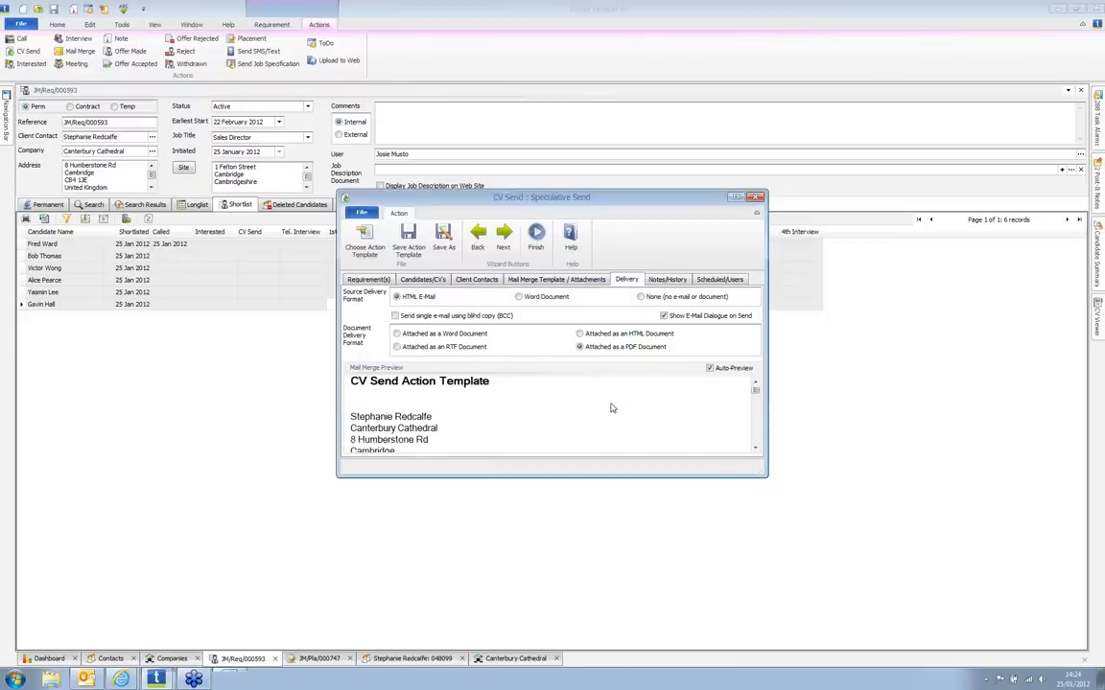
{"action": "scroll", "coordinate": [609, 409], "scroll_direction": "down", "scroll_amount": 5}
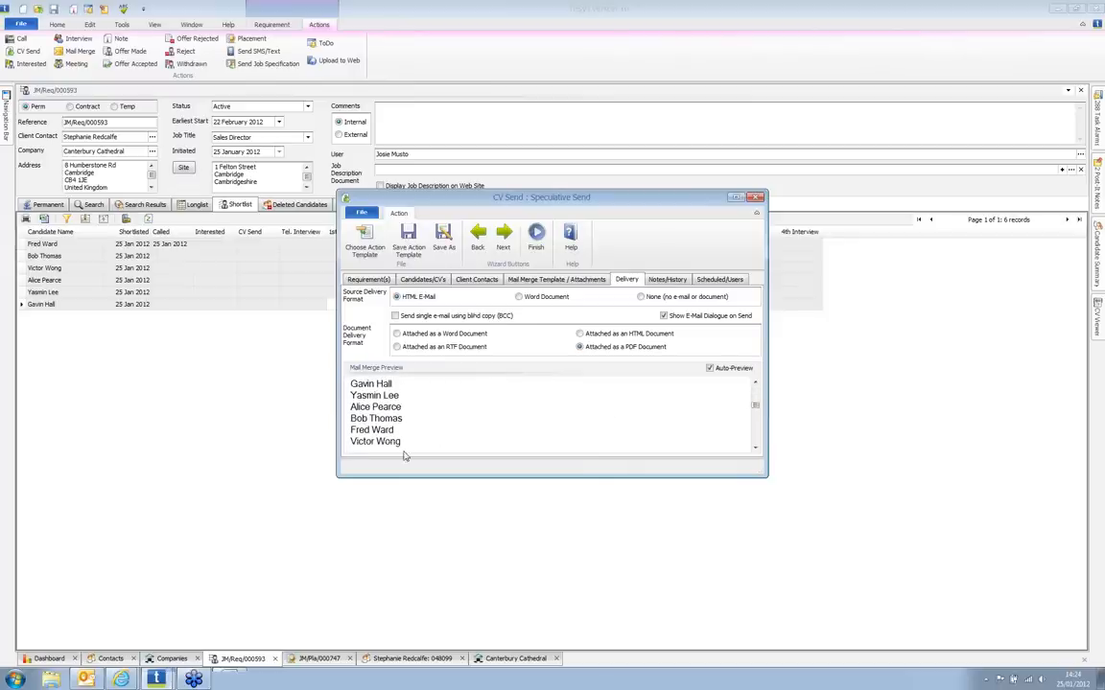
{"action": "scroll", "coordinate": [404, 453], "scroll_direction": "down", "scroll_amount": 2}
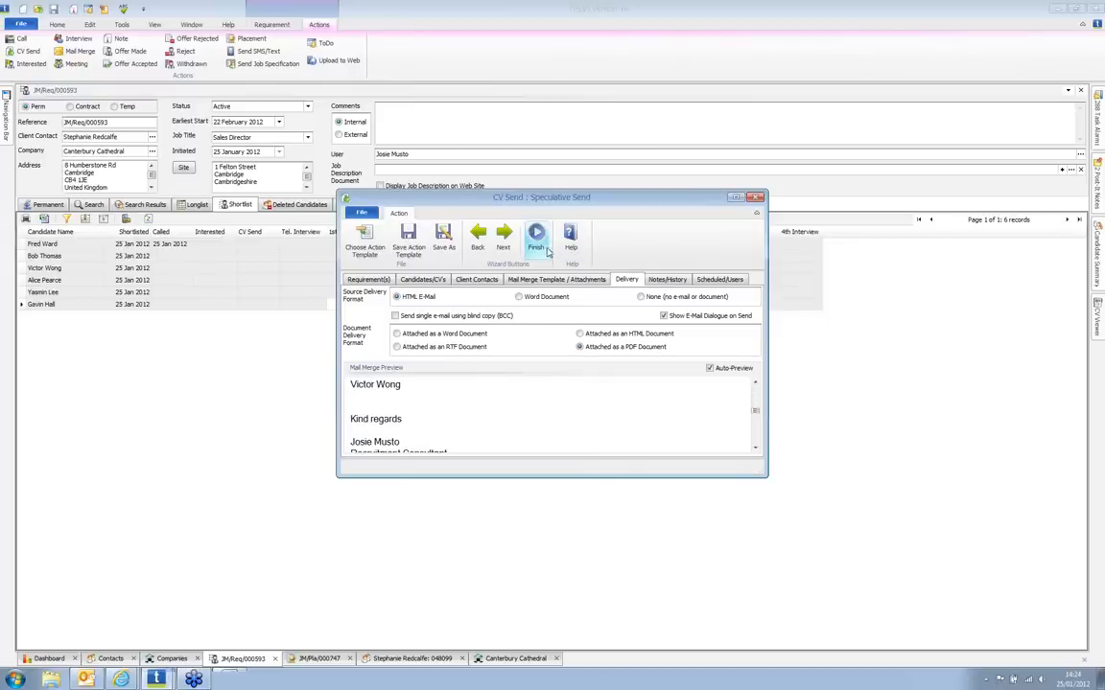
{"action": "left_click", "coordinate": [543, 251]}
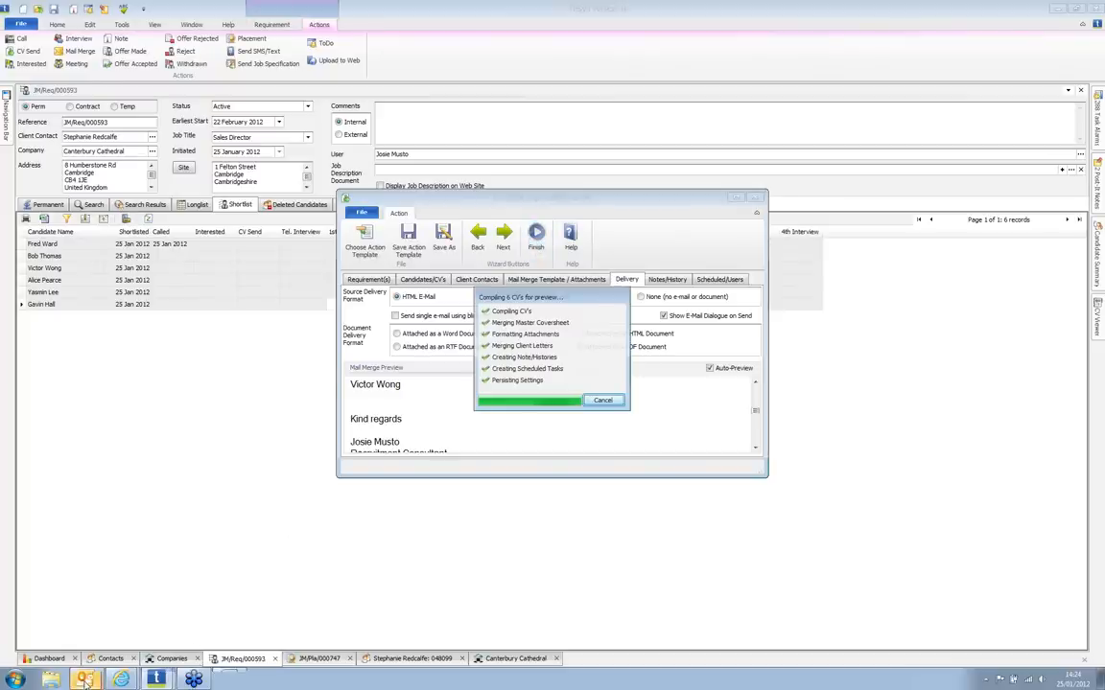
Step: Read through the generated CV e-mail in Outlook, then minimise it to return to the shortlist
{"action": "mouse_move", "coordinate": [84, 679]}
{"action": "left_click", "coordinate": [158, 652]}
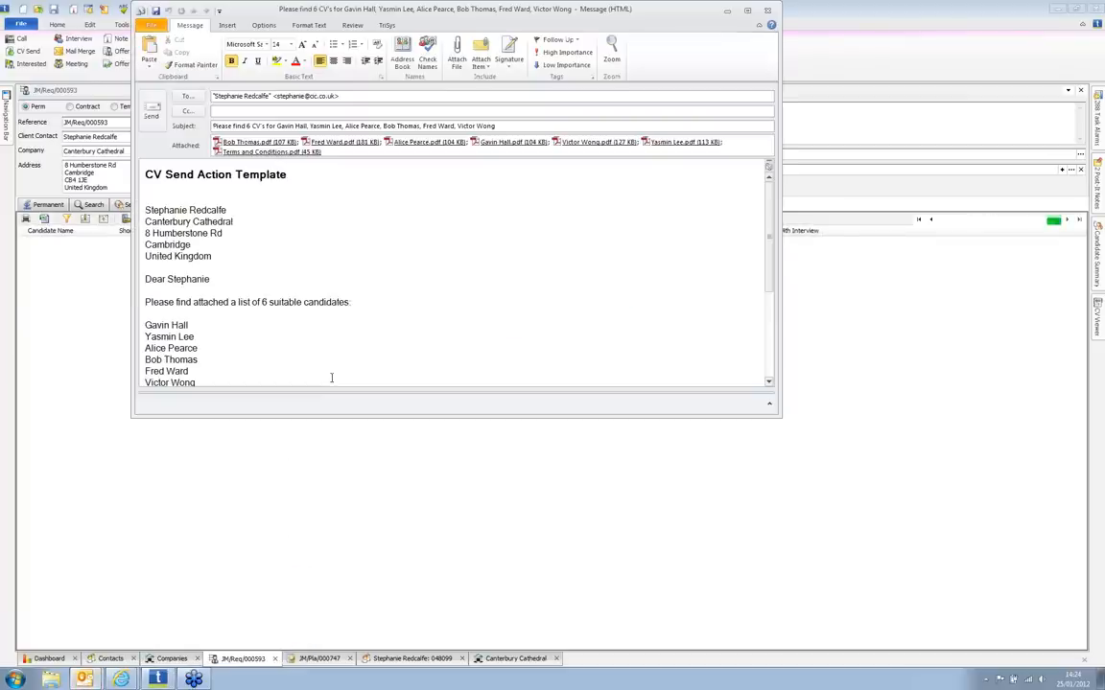
{"action": "left_click", "coordinate": [298, 212]}
{"action": "scroll", "coordinate": [331, 227], "scroll_direction": "down", "scroll_amount": 3}
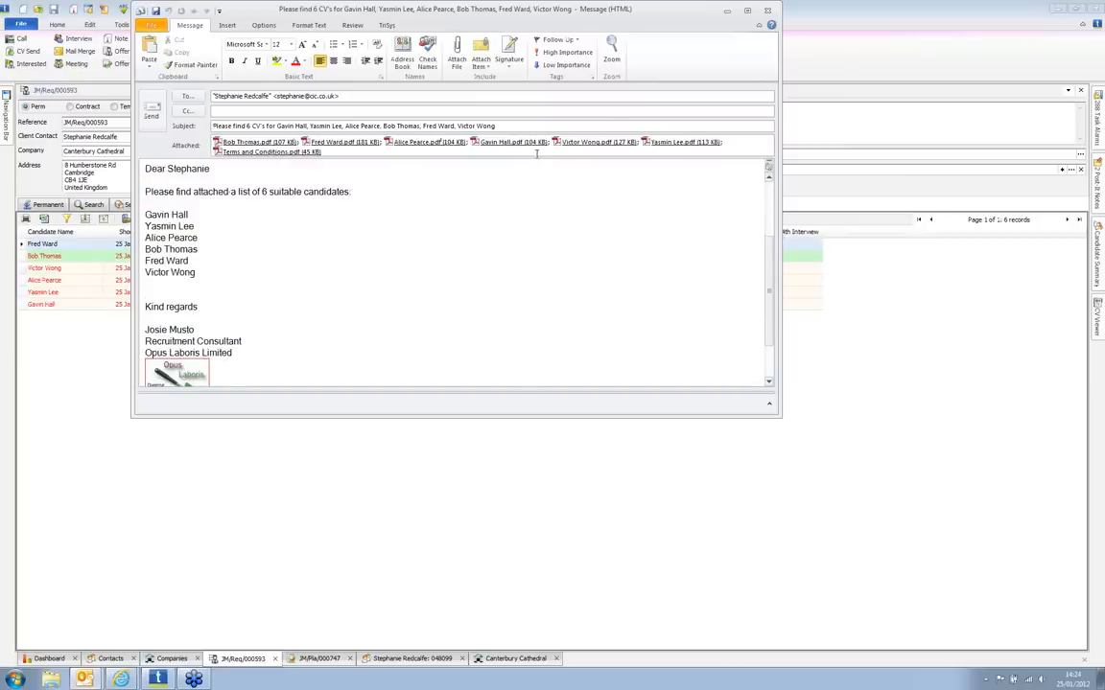
{"action": "left_click", "coordinate": [729, 12]}
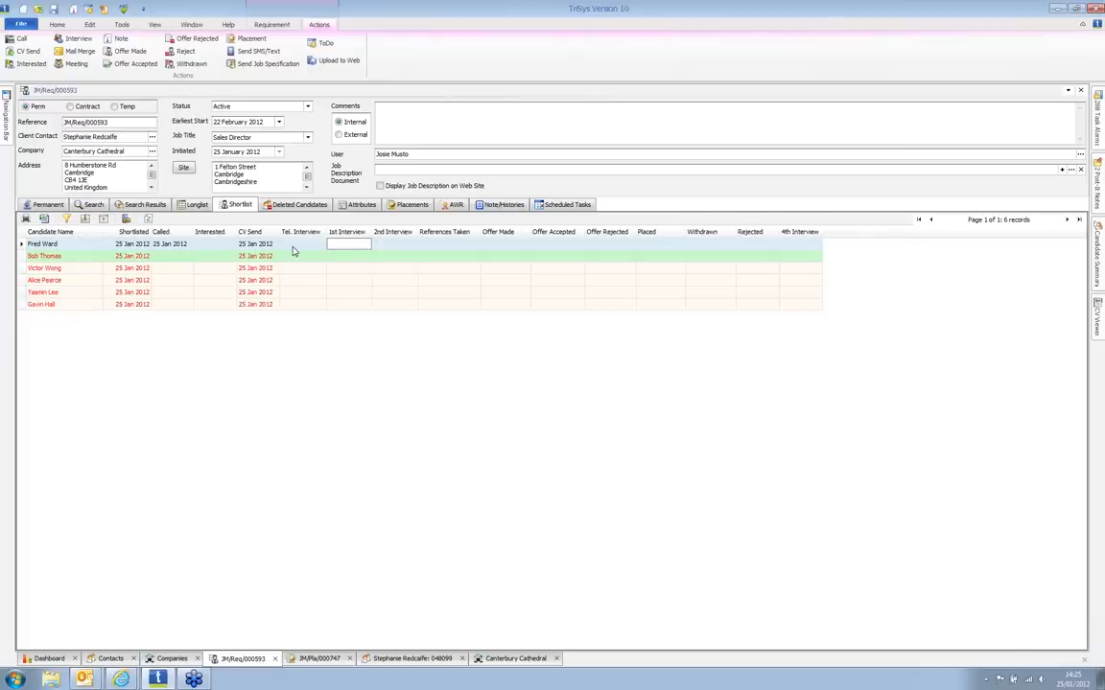
Step: Start a first interview for the second shortlisted candidate at Canterbury Cathedral, Beer Cart Lane
{"action": "left_click", "coordinate": [420, 257]}
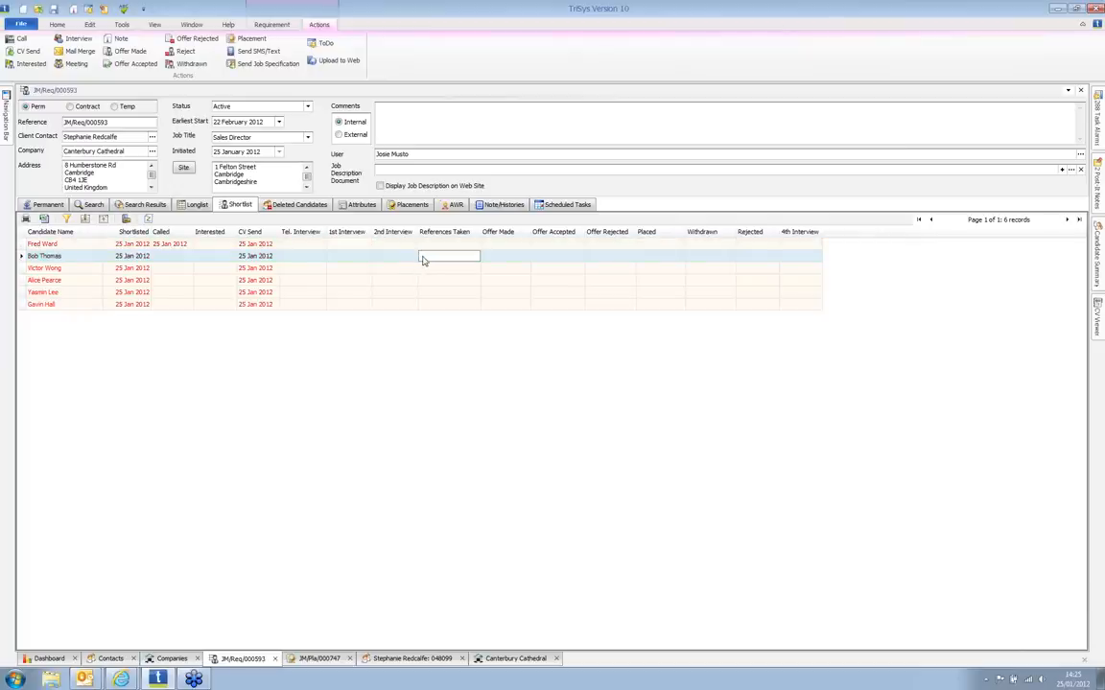
{"action": "left_click", "coordinate": [77, 38]}
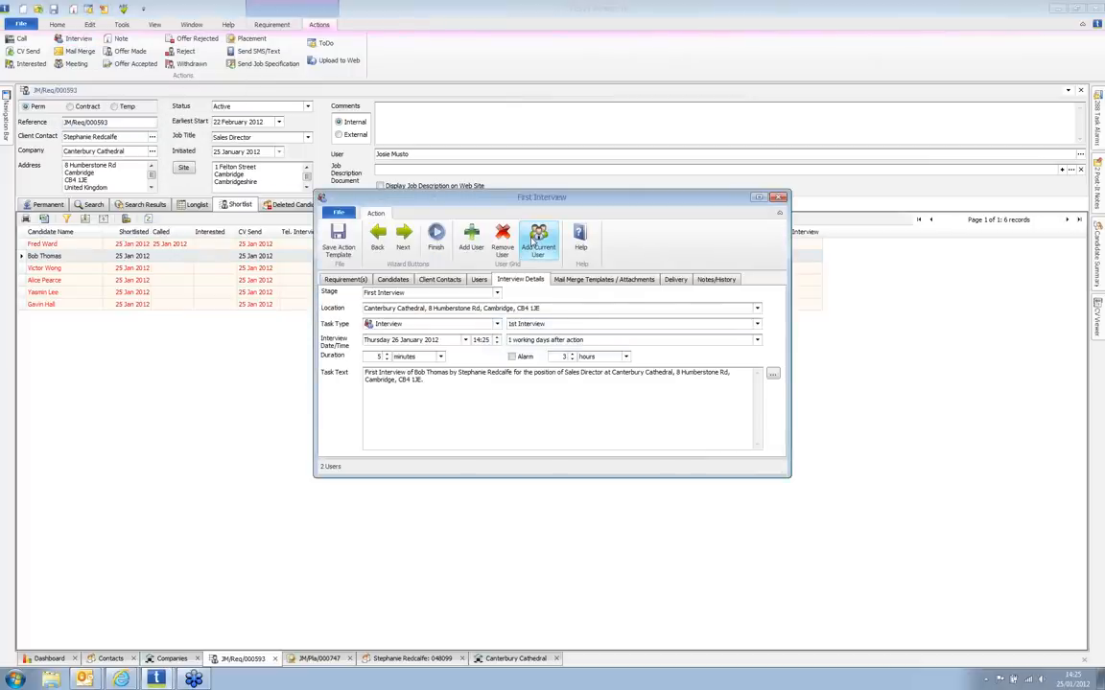
{"action": "left_click", "coordinate": [431, 308]}
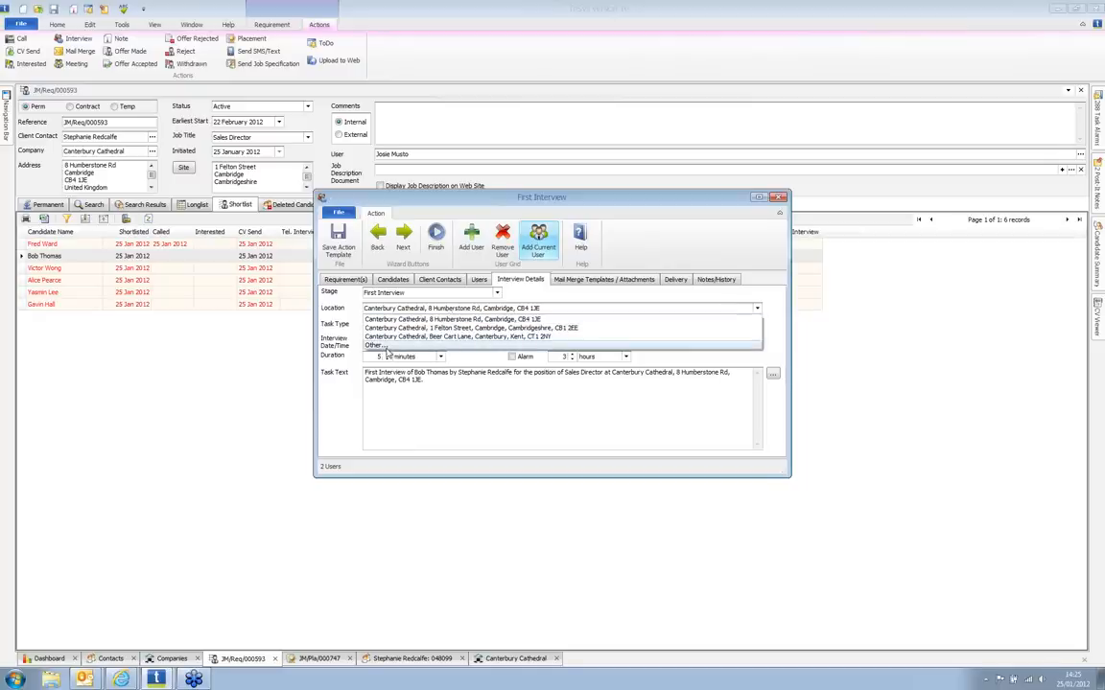
{"action": "left_click", "coordinate": [397, 337]}
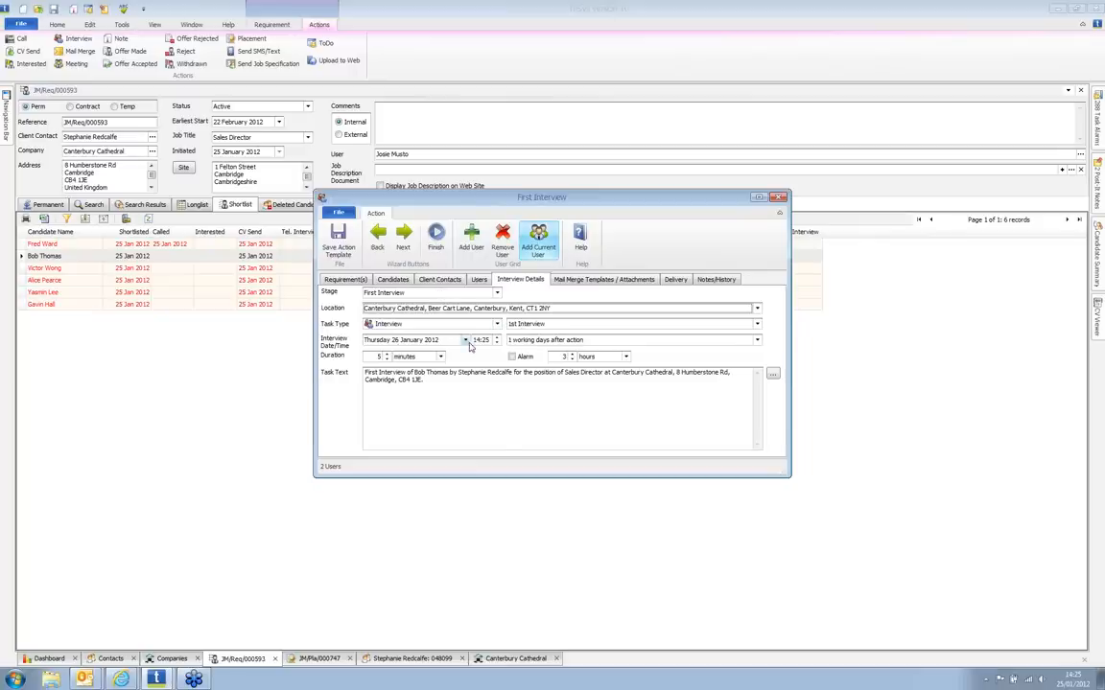
Step: Schedule the interview for 01 February 2012 at 15:00, then view the client's confirmation e-mail
{"action": "left_click", "coordinate": [465, 339]}
{"action": "left_click", "coordinate": [420, 442]}
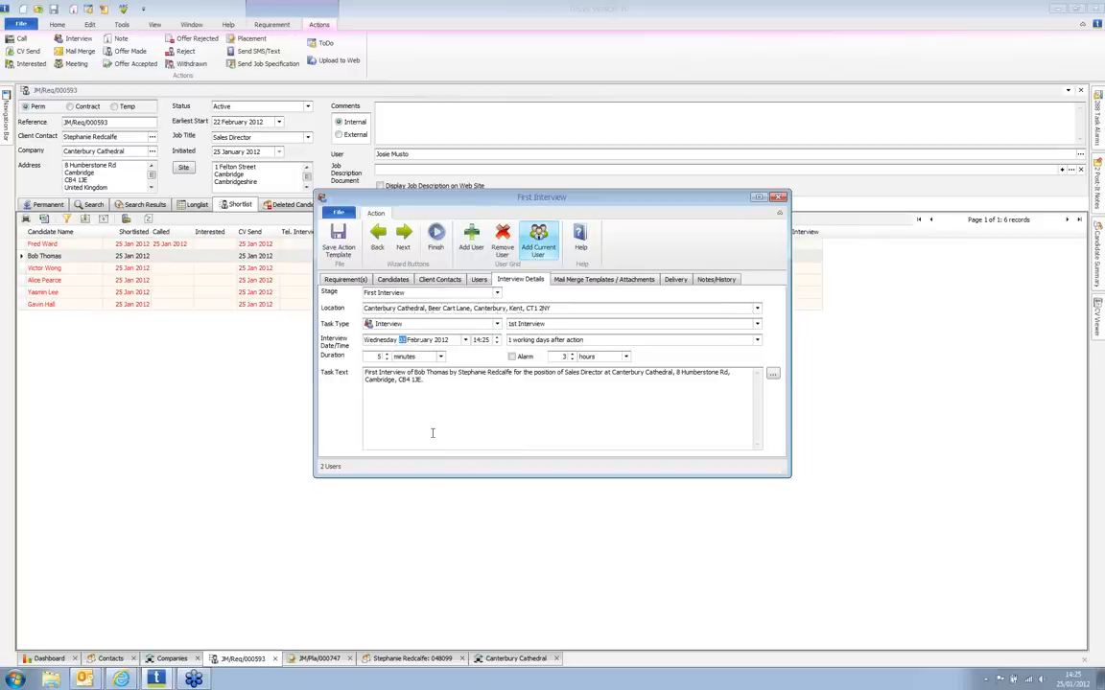
{"action": "left_click", "coordinate": [477, 340]}
{"action": "left_click", "coordinate": [487, 340]}
{"action": "type", "text": "00"}
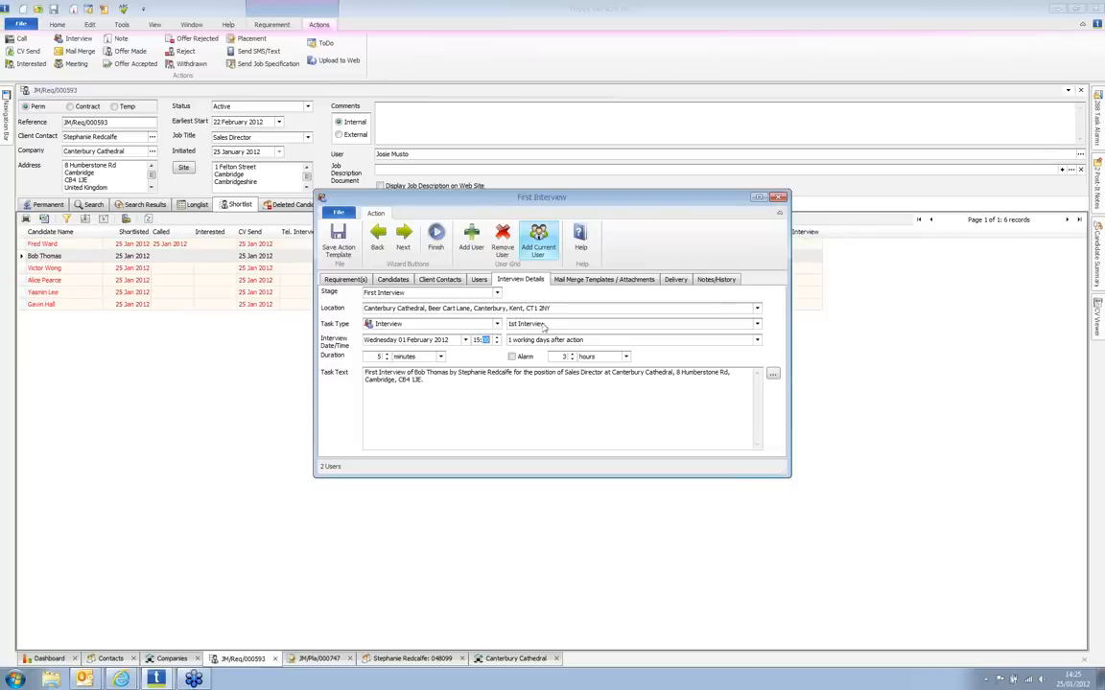
{"action": "left_click", "coordinate": [436, 240]}
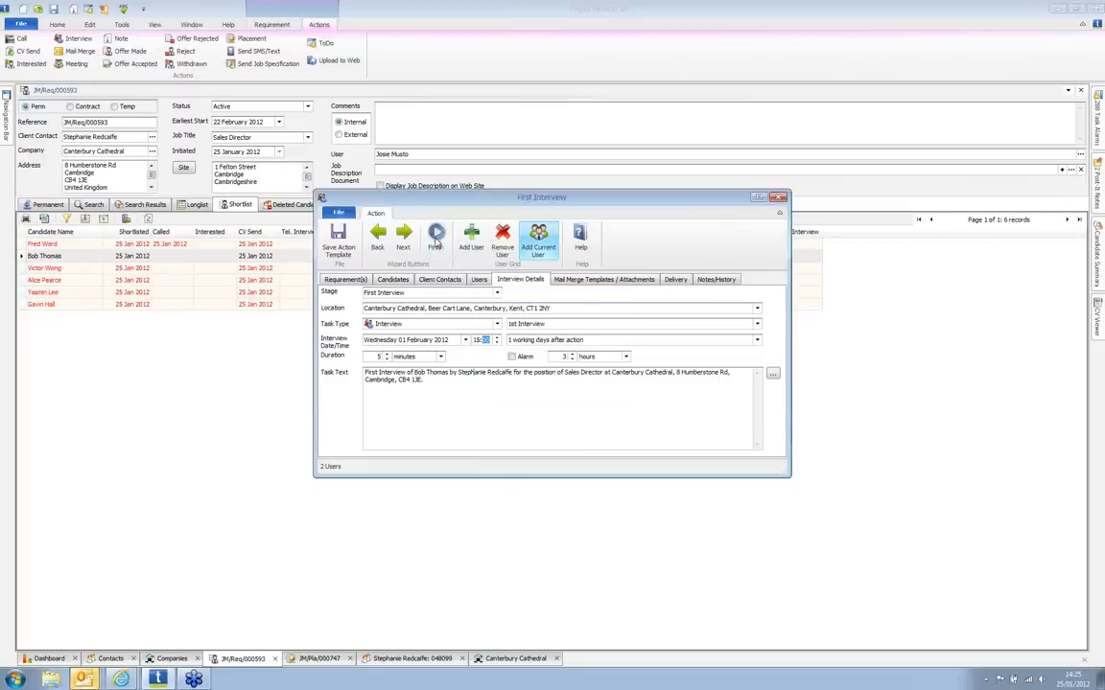
{"action": "left_click", "coordinate": [87, 679]}
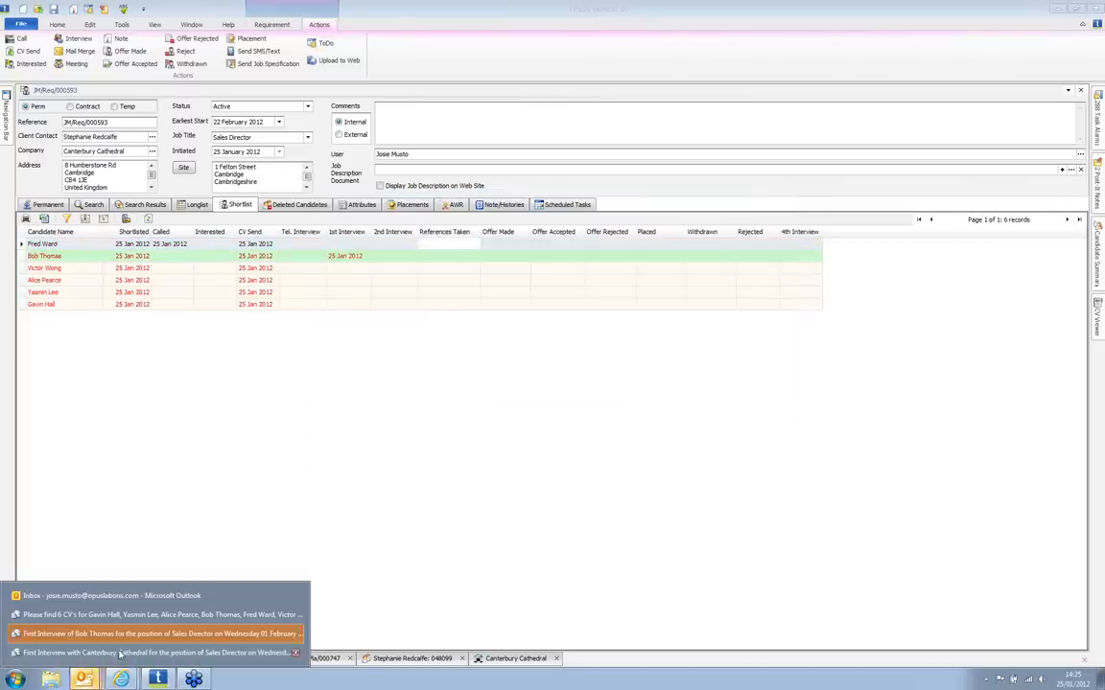
{"action": "left_click", "coordinate": [128, 635]}
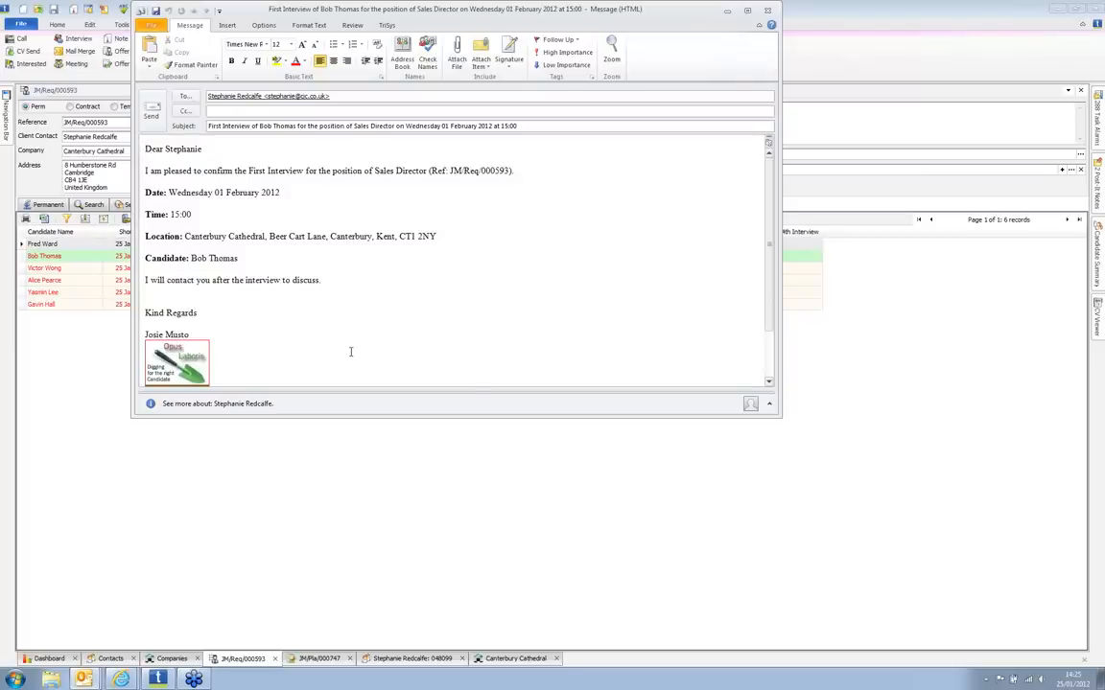
Step: Open the candidate's interview confirmation e-mail alongside the client's, then return to the TriSys shortlist
{"action": "left_click", "coordinate": [86, 680]}
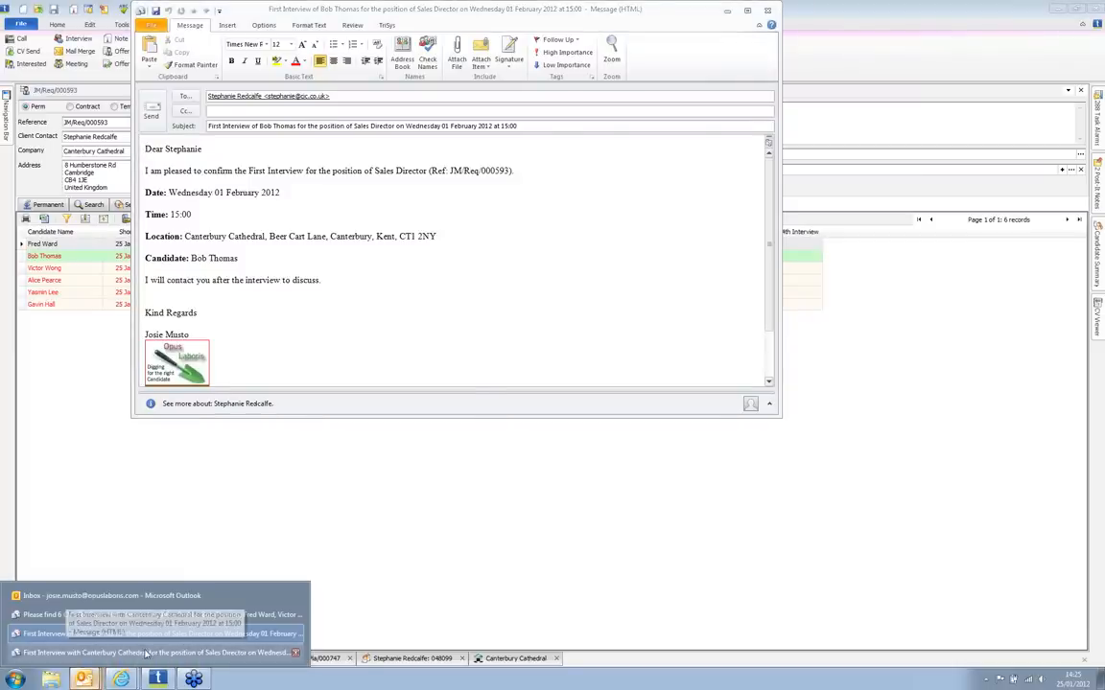
{"action": "left_click", "coordinate": [146, 653]}
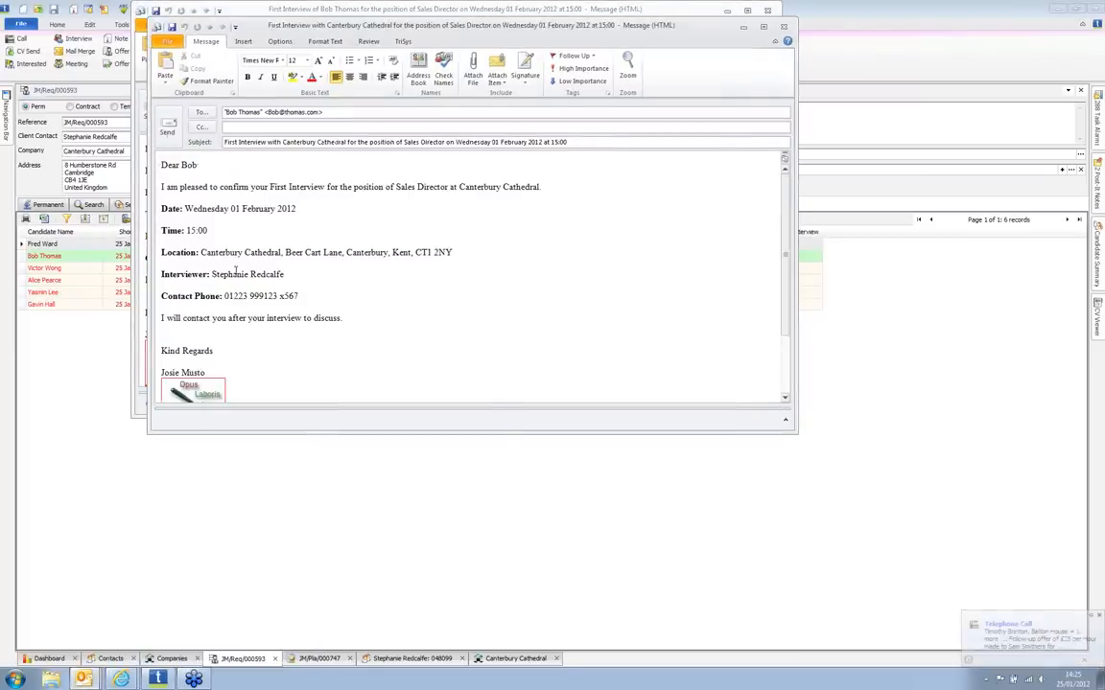
{"action": "left_click_drag", "start_coordinate": [361, 31], "coordinate": [537, 113]}
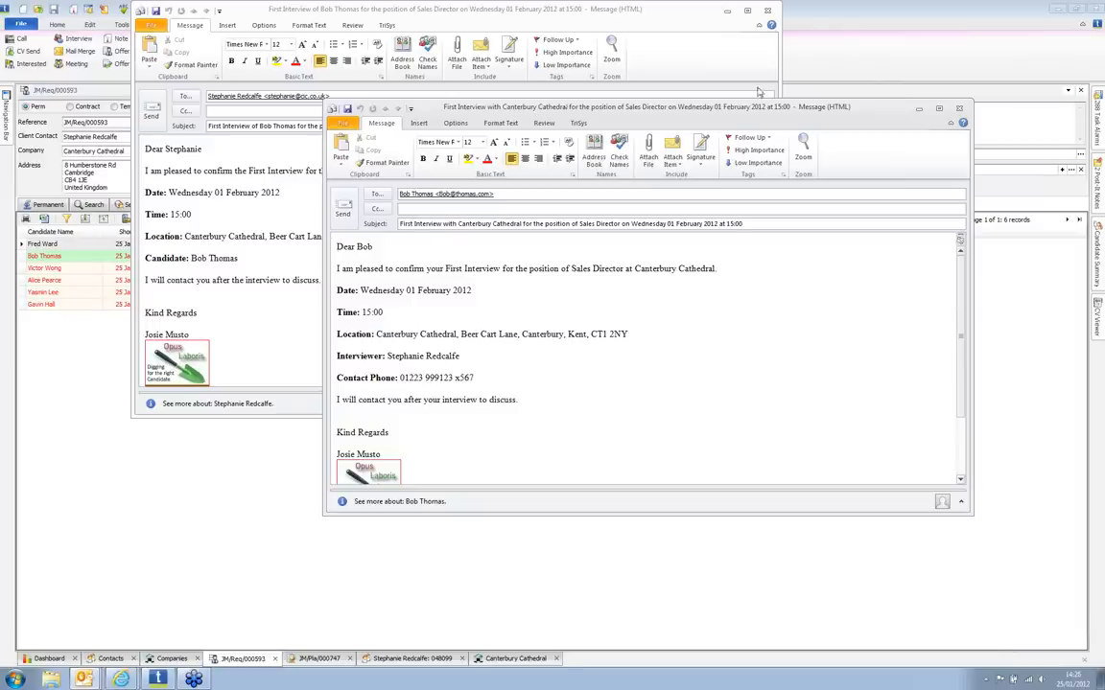
{"action": "left_click", "coordinate": [811, 14]}
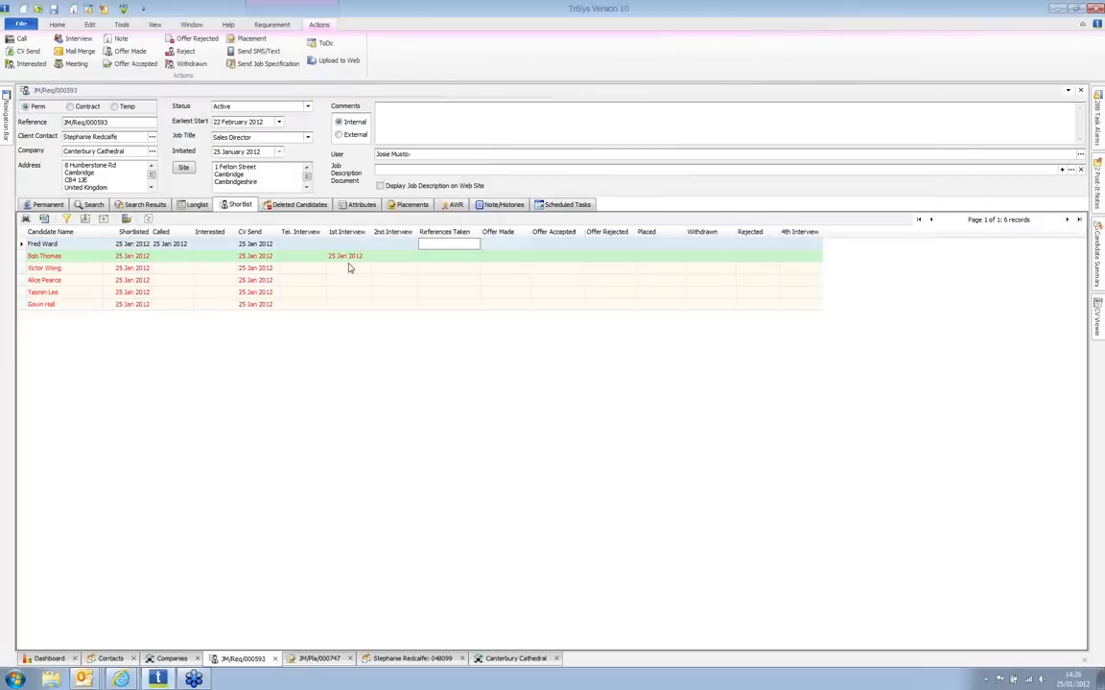
{"action": "left_click", "coordinate": [566, 204]}
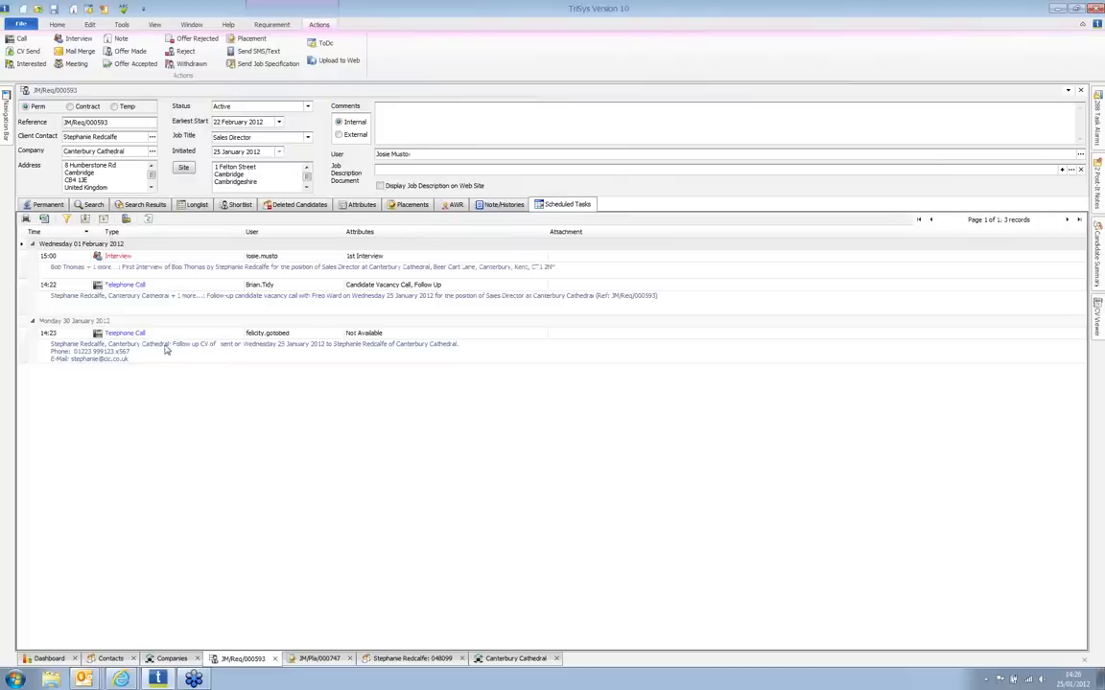
{"action": "left_click", "coordinate": [161, 346]}
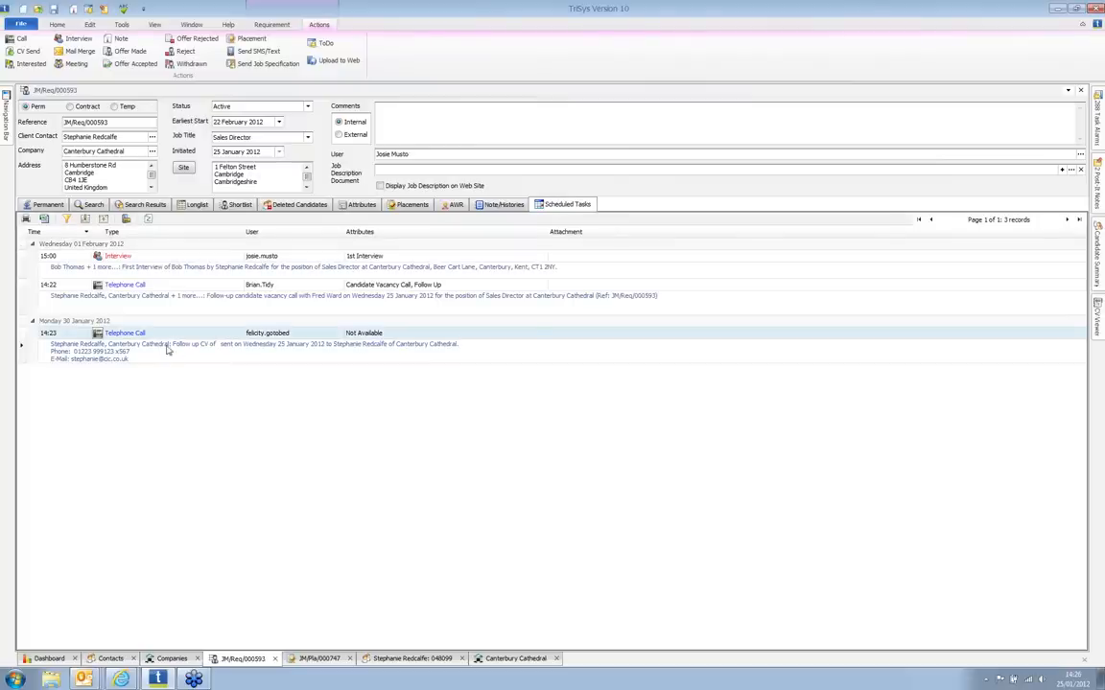
{"action": "left_click", "coordinate": [153, 261]}
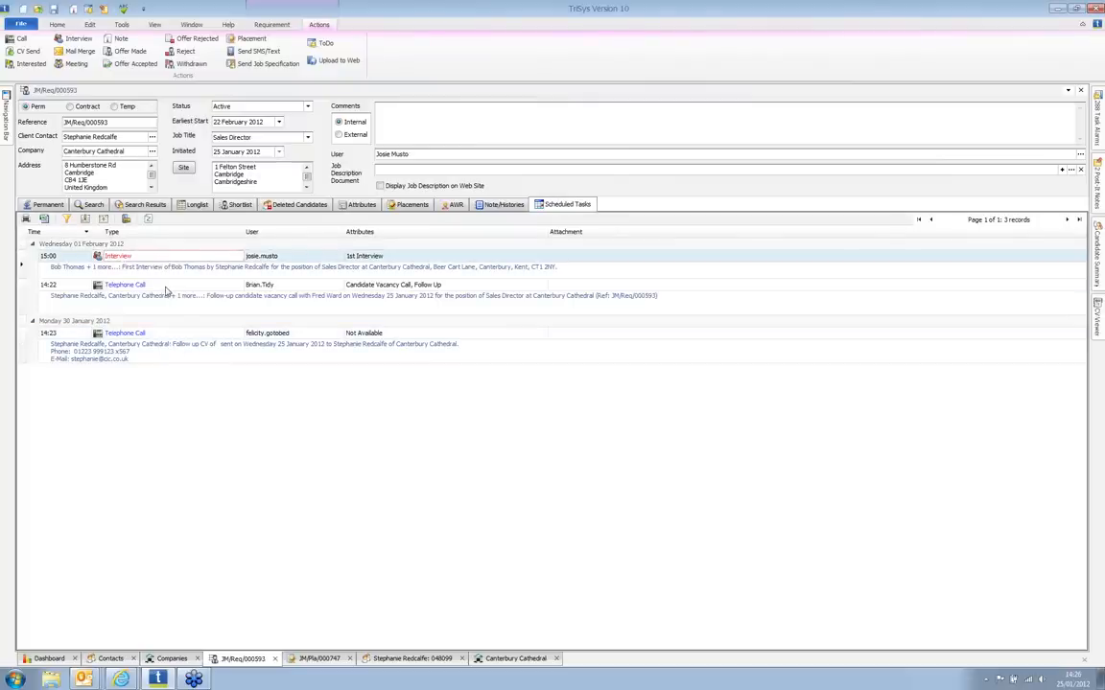
{"action": "left_click", "coordinate": [167, 291]}
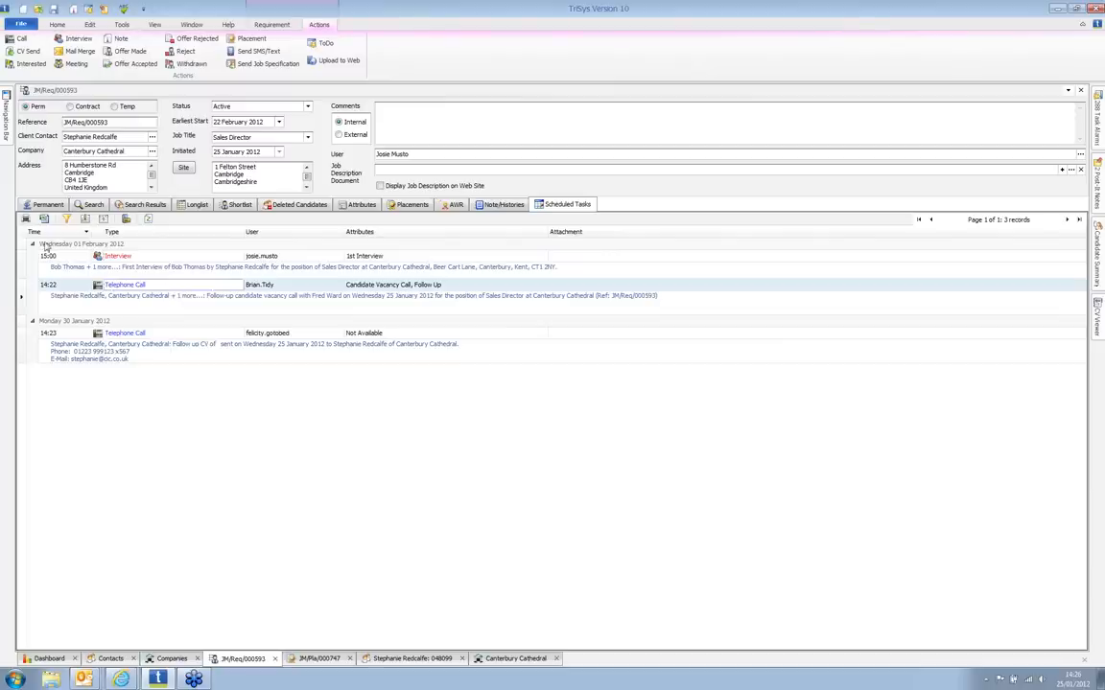
{"action": "left_click", "coordinate": [236, 205]}
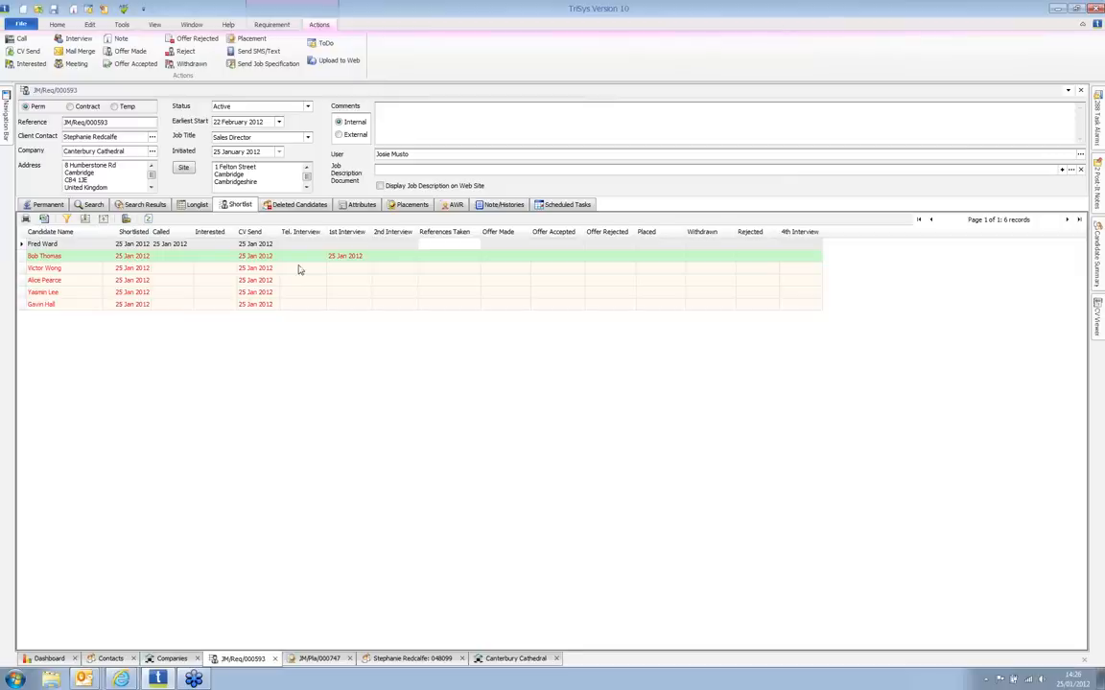
Step: Post the Sales Director vacancy to Twitter through the Requirement Upload wizard
{"action": "left_click", "coordinate": [338, 70]}
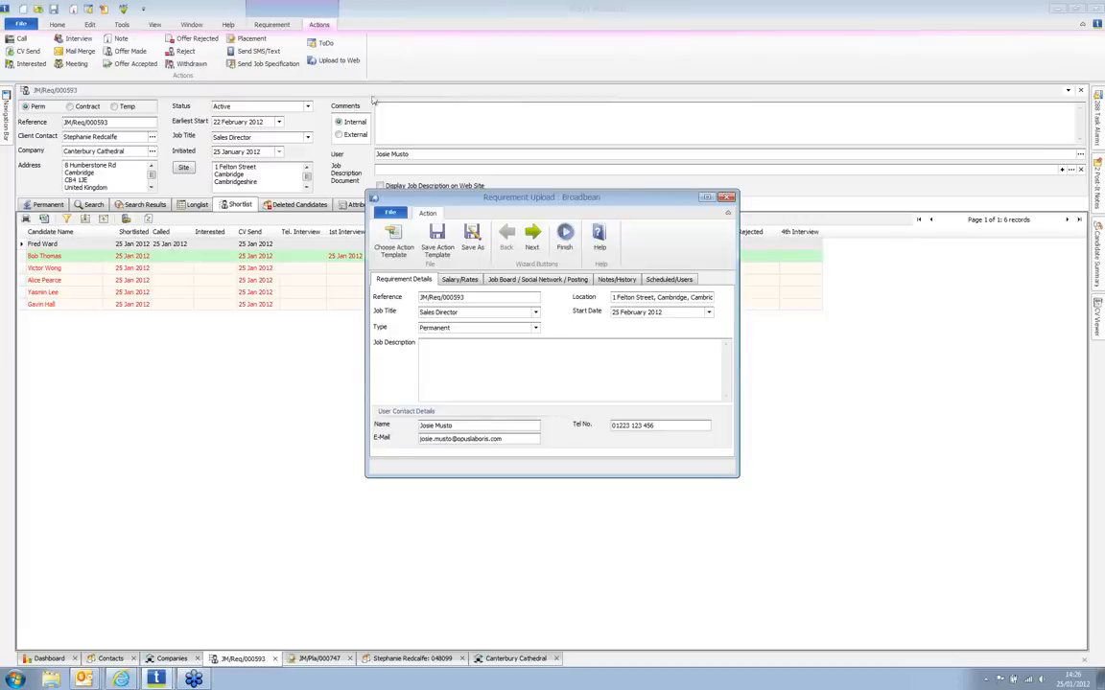
{"action": "left_click", "coordinate": [504, 281]}
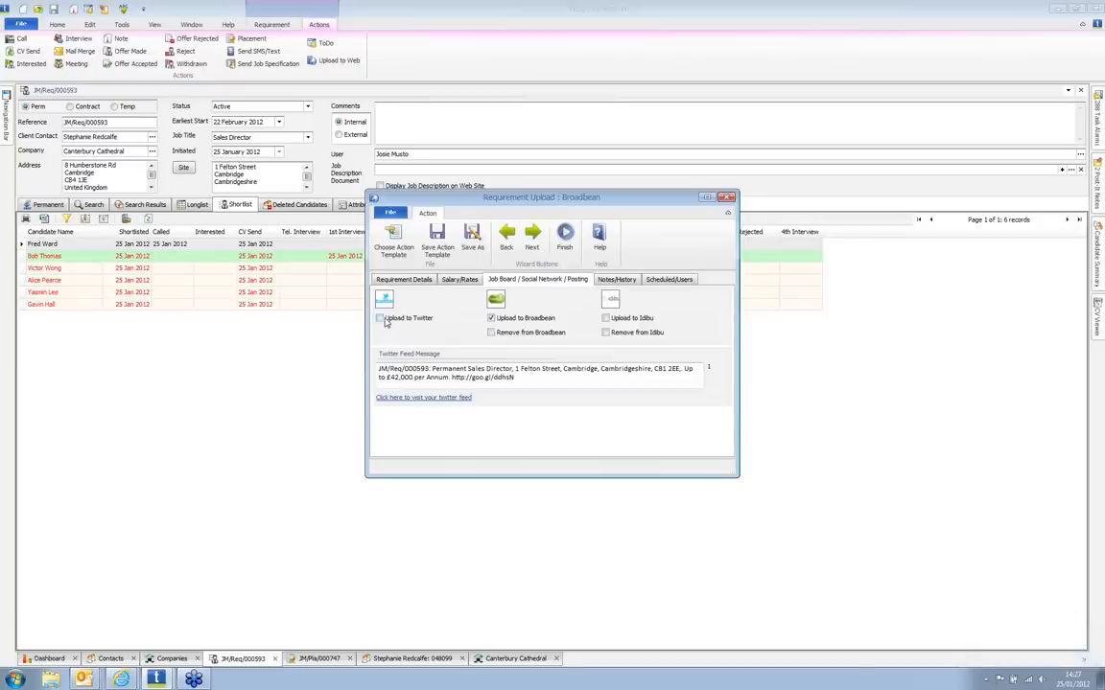
{"action": "left_click", "coordinate": [381, 319]}
{"action": "left_click", "coordinate": [564, 239]}
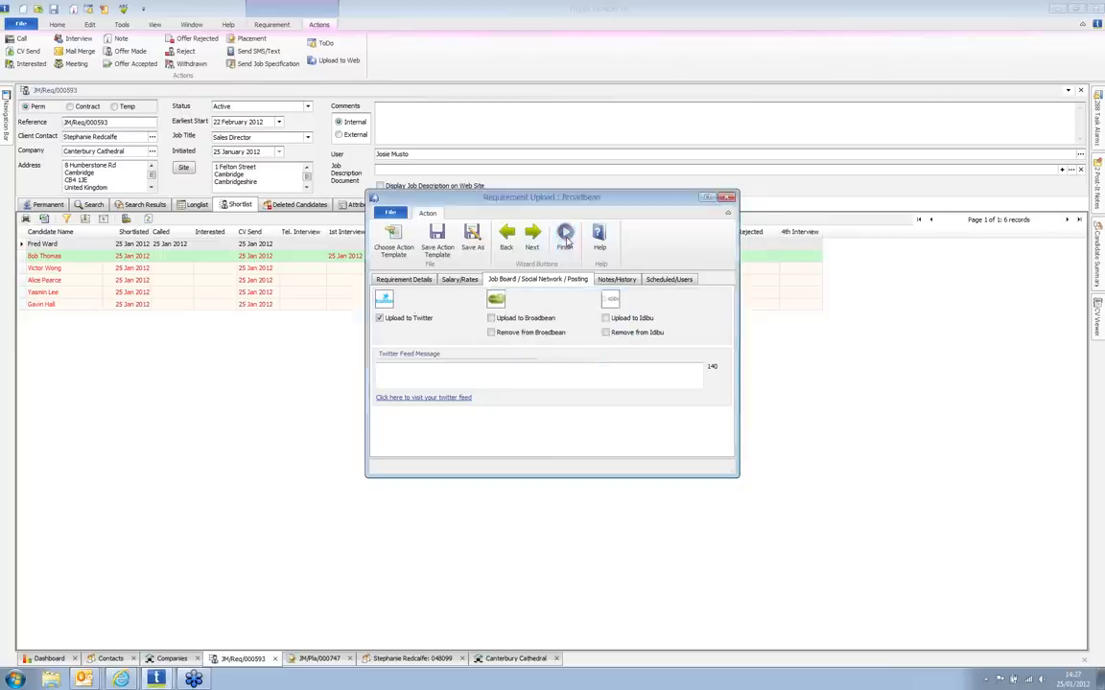
Step: Check the new Sales Director tweet on the Opus Laboris Twitter page, then minimise the browser
{"action": "key", "text": "super+r"}
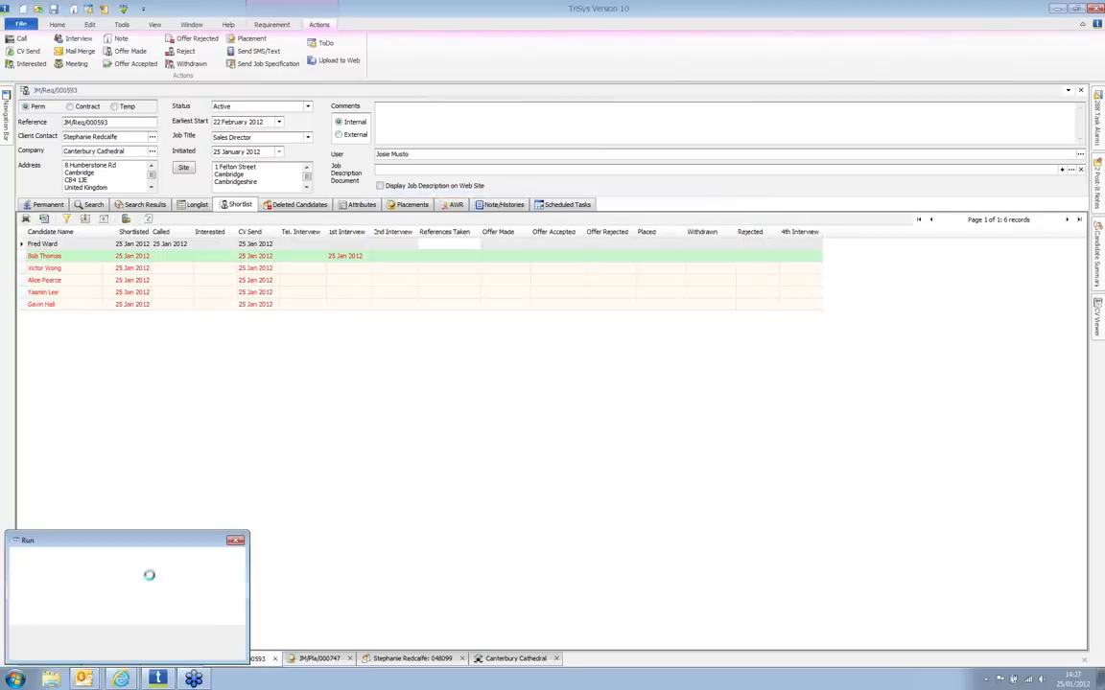
{"action": "type", "text": "www."}
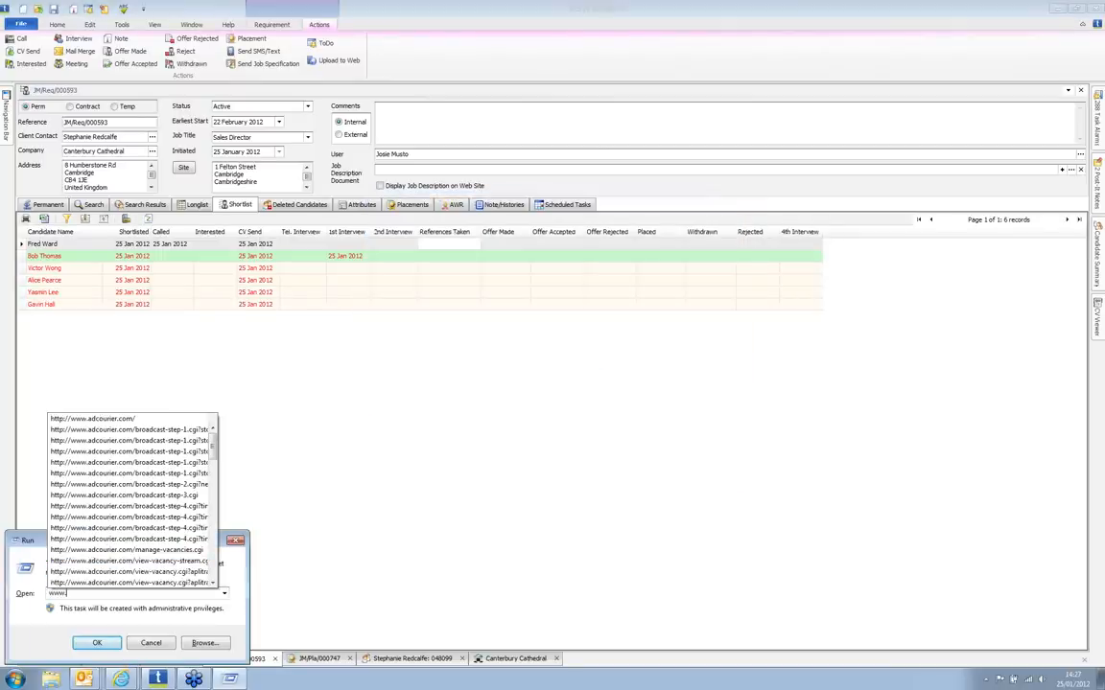
{"action": "type", "text": "twit"}
{"action": "key", "text": "Down"}
{"action": "key", "text": "Down"}
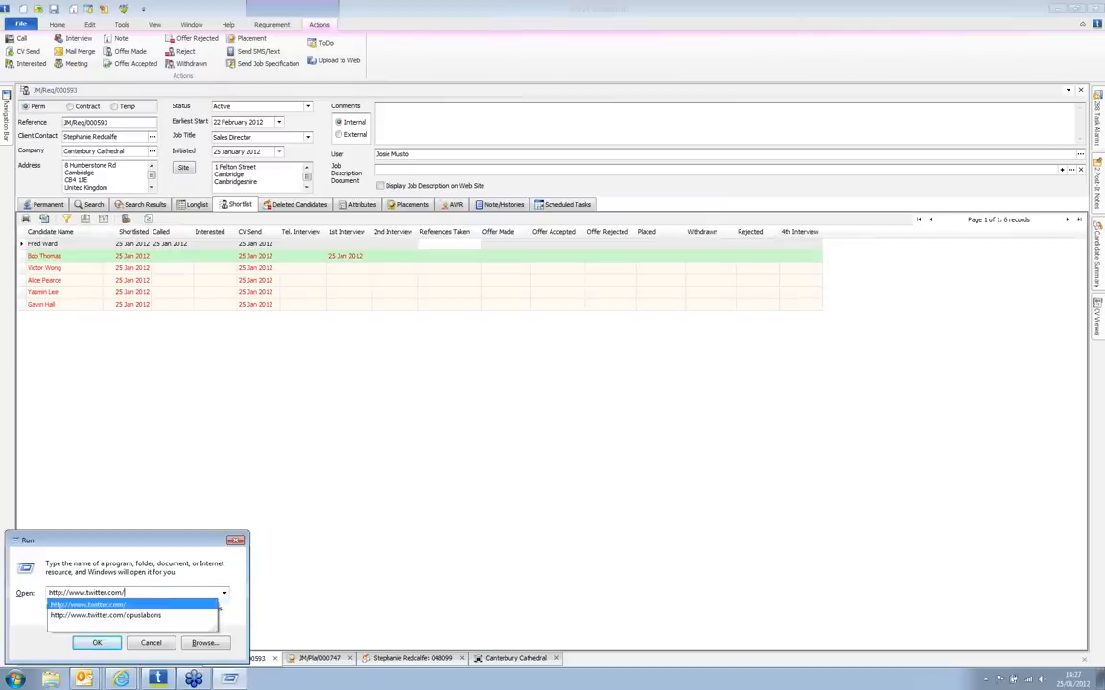
{"action": "key", "text": "Return"}
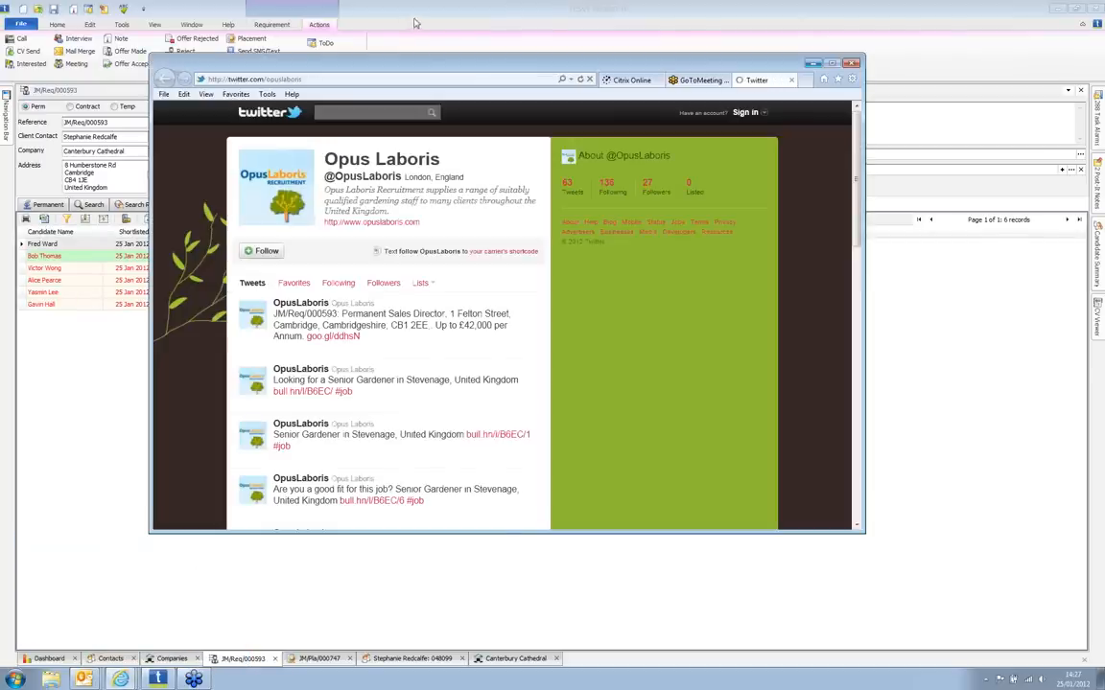
{"action": "left_click_drag", "start_coordinate": [414, 67], "coordinate": [416, 174]}
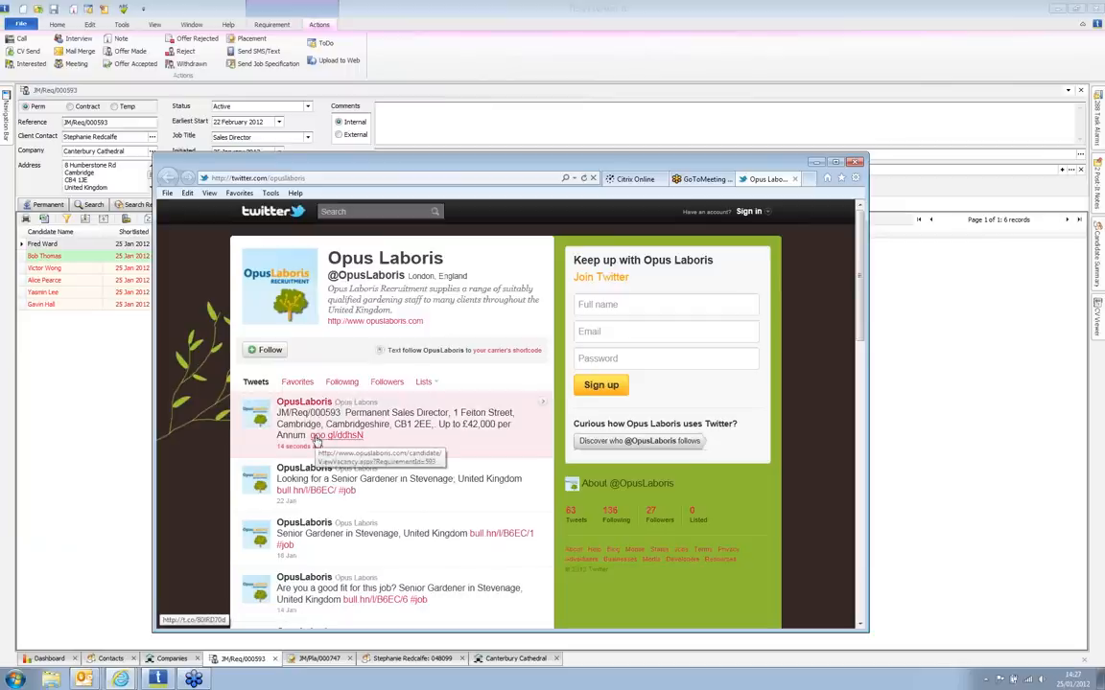
{"action": "left_click", "coordinate": [814, 163]}
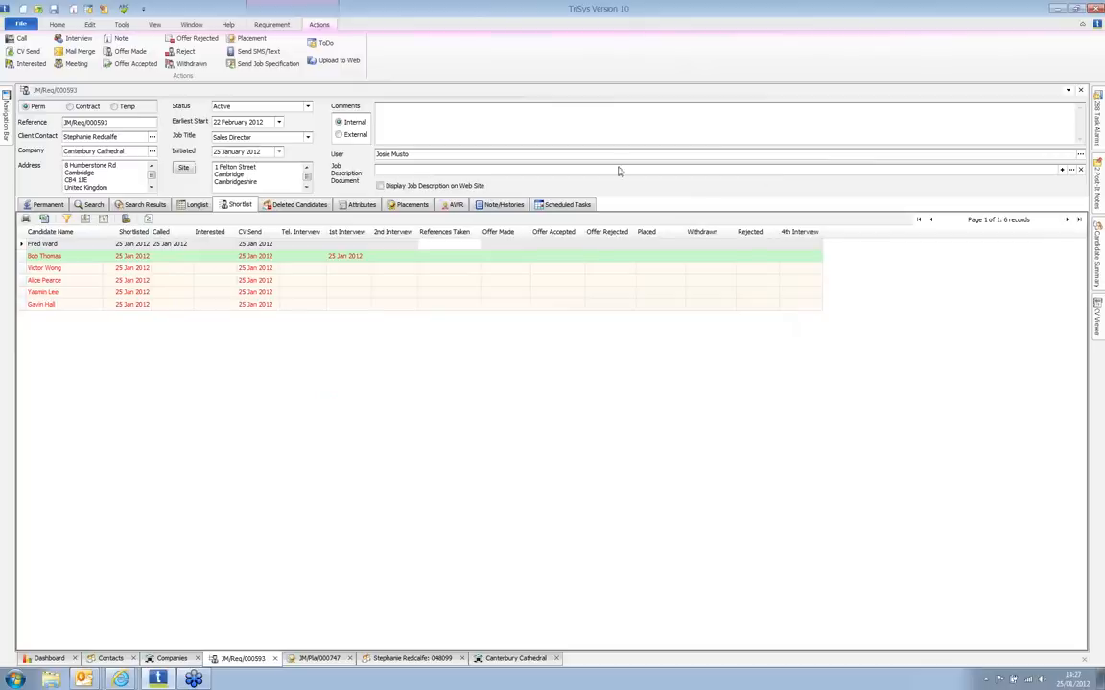
Step: Send the Sales Director vacancy to Broadbean from the Upload to Web wizard
{"action": "left_click", "coordinate": [337, 61]}
{"action": "left_click", "coordinate": [538, 275]}
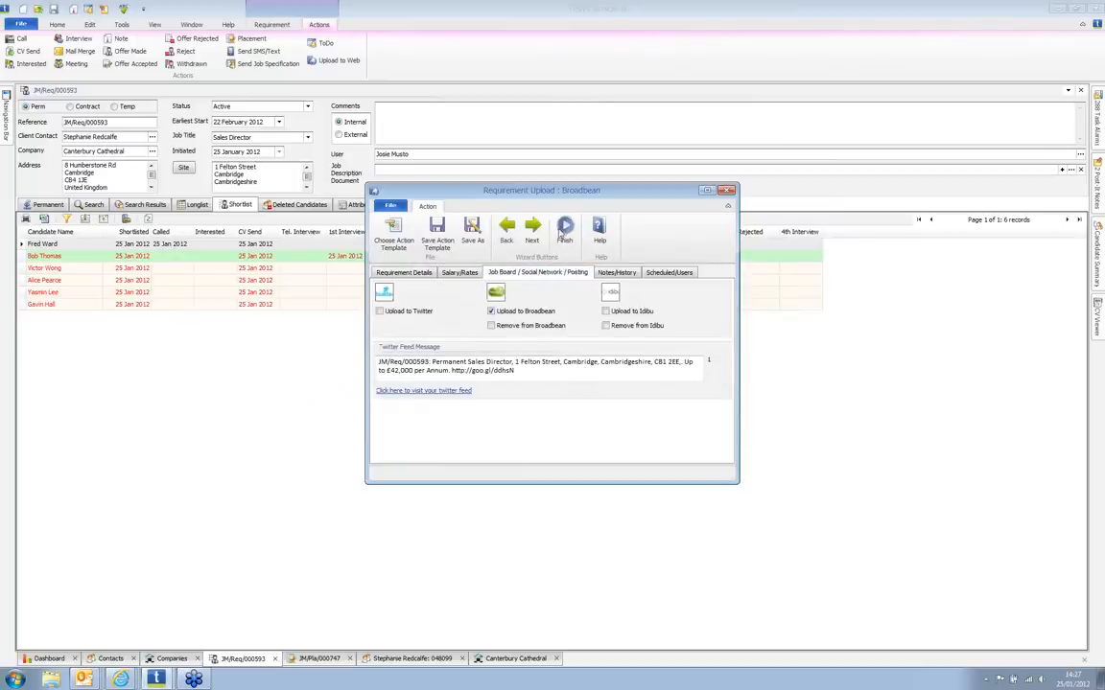
{"action": "left_click", "coordinate": [564, 232]}
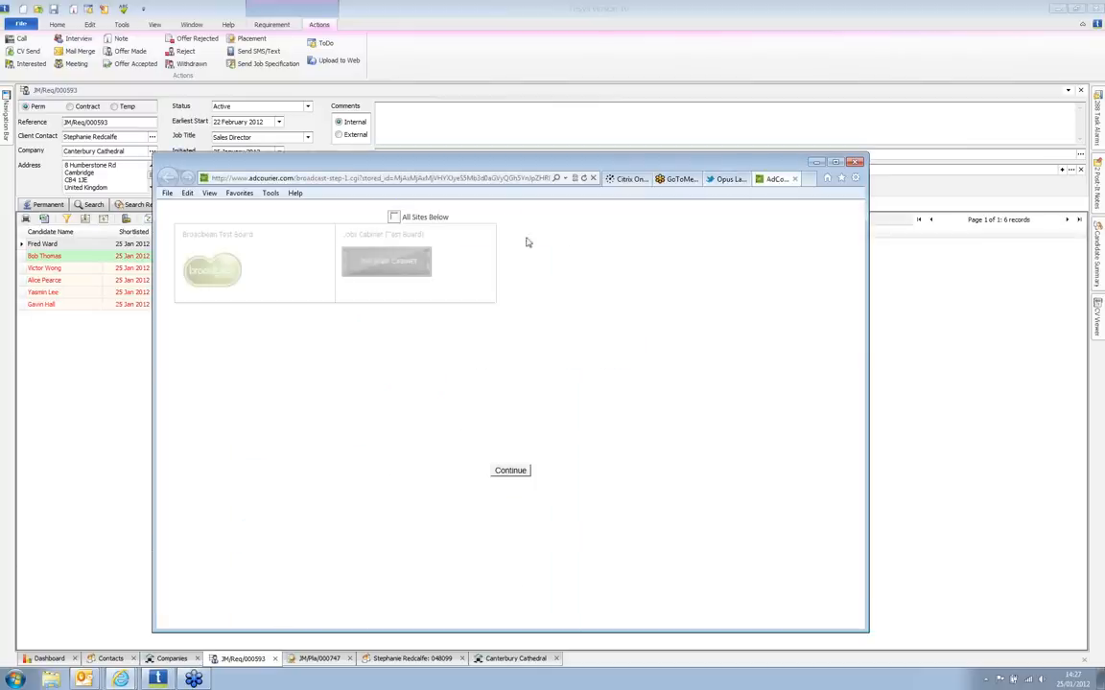
Step: Select all job boards and enter 'Full job spec' as the advert's job description
{"action": "left_click", "coordinate": [393, 217]}
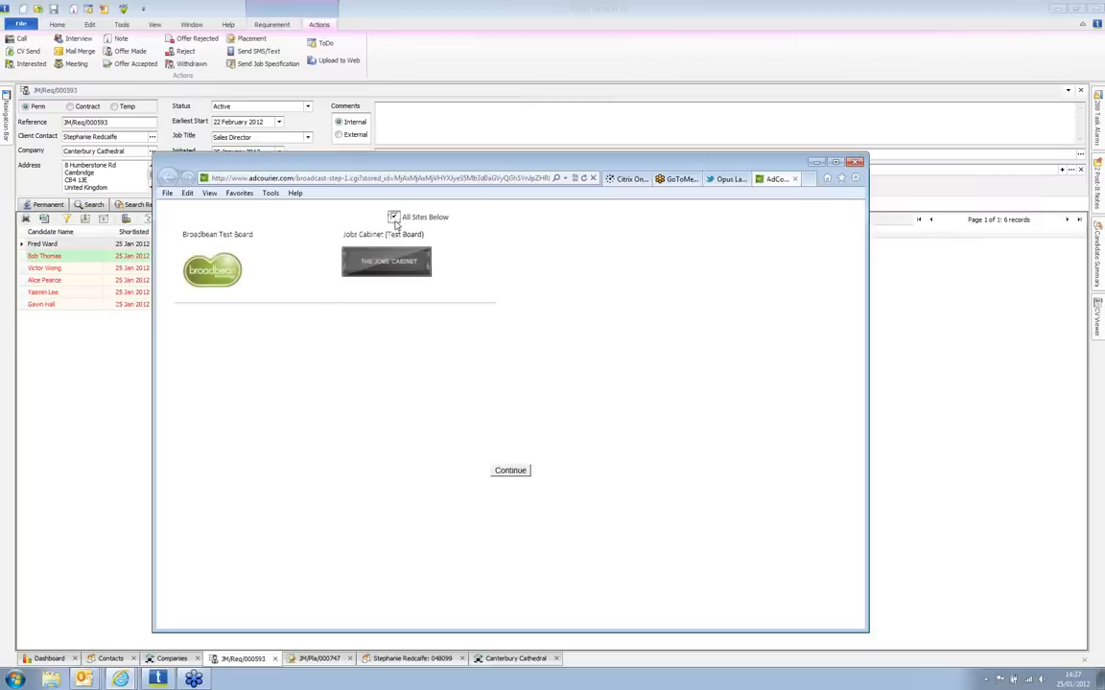
{"action": "left_click", "coordinate": [495, 472]}
{"action": "left_click_drag", "start_coordinate": [486, 163], "coordinate": [463, 100]}
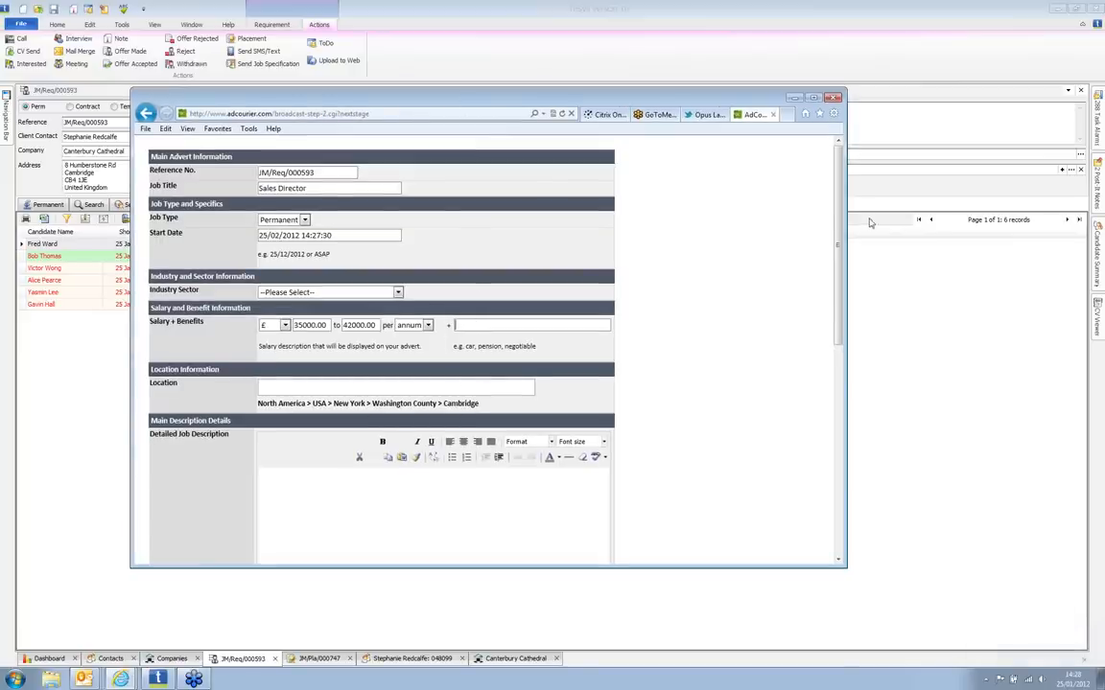
{"action": "scroll", "coordinate": [430, 434], "scroll_direction": "down", "scroll_amount": 3}
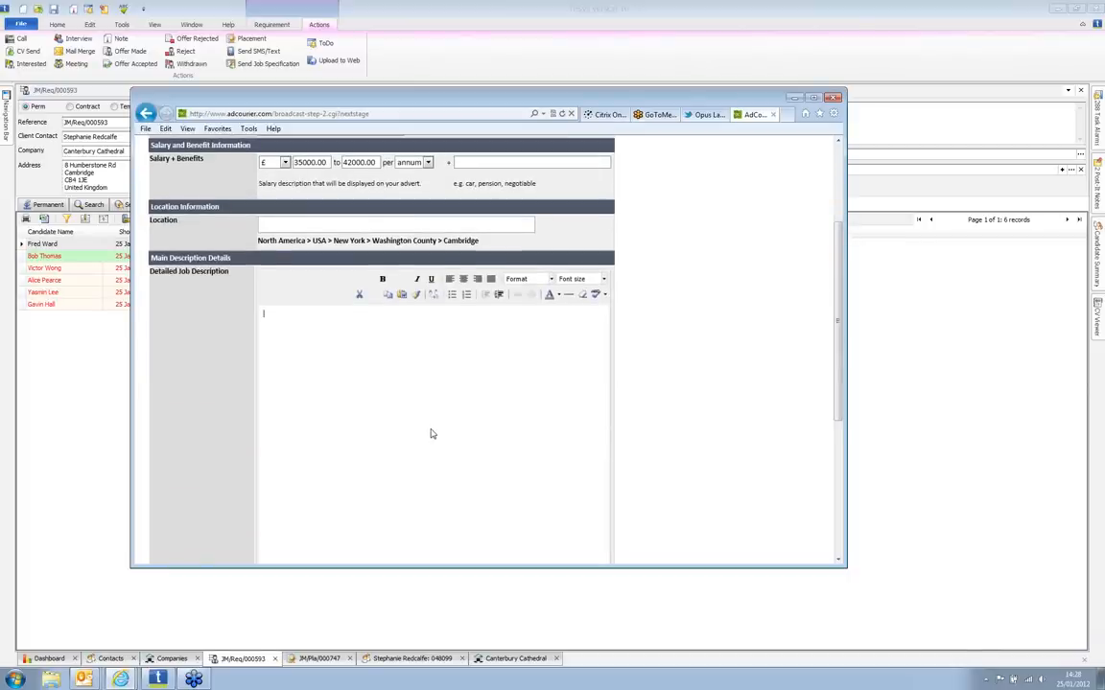
{"action": "left_click", "coordinate": [430, 434]}
{"action": "type", "text": "Full job spec"}
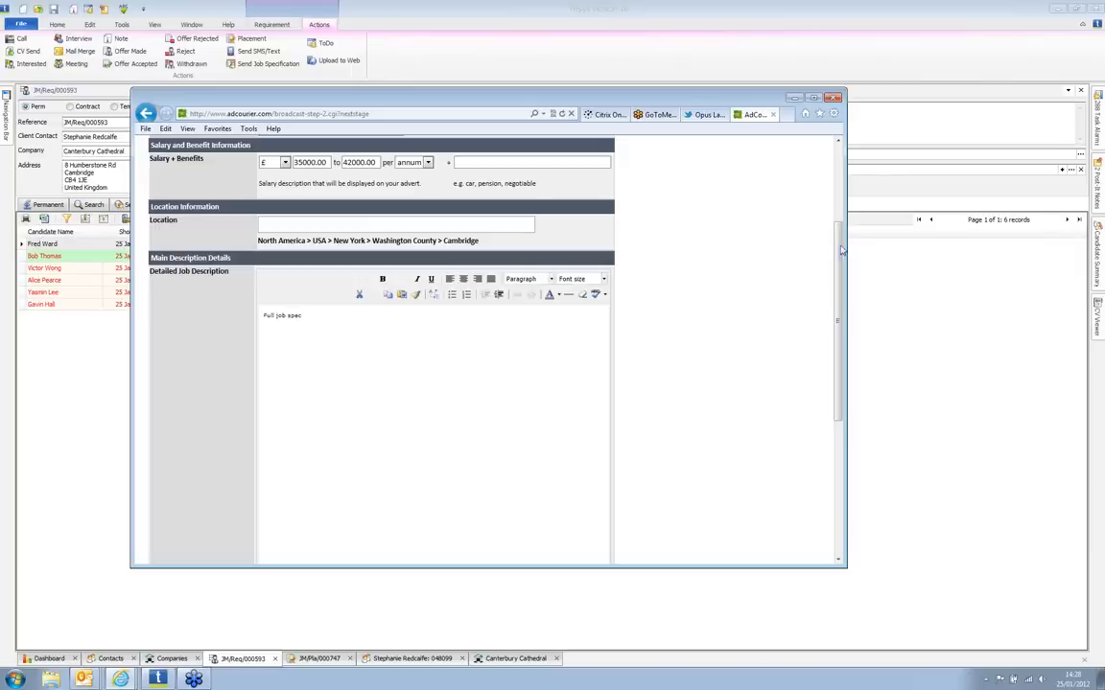
{"action": "left_click_drag", "start_coordinate": [838, 255], "coordinate": [785, 419]}
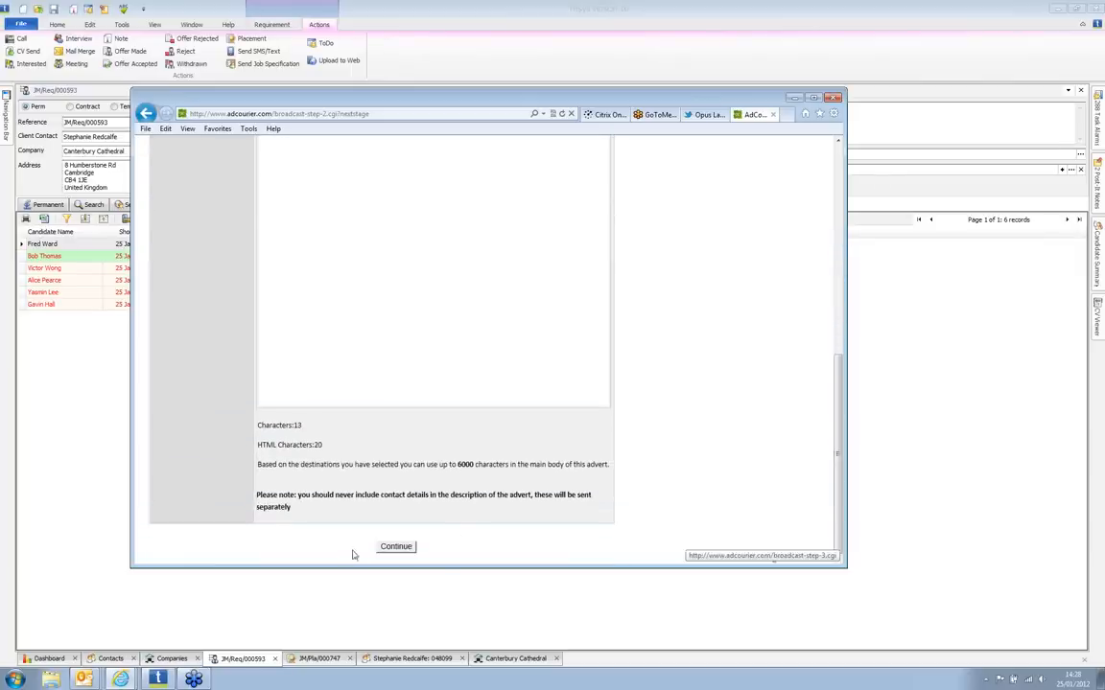
{"action": "left_click", "coordinate": [393, 544]}
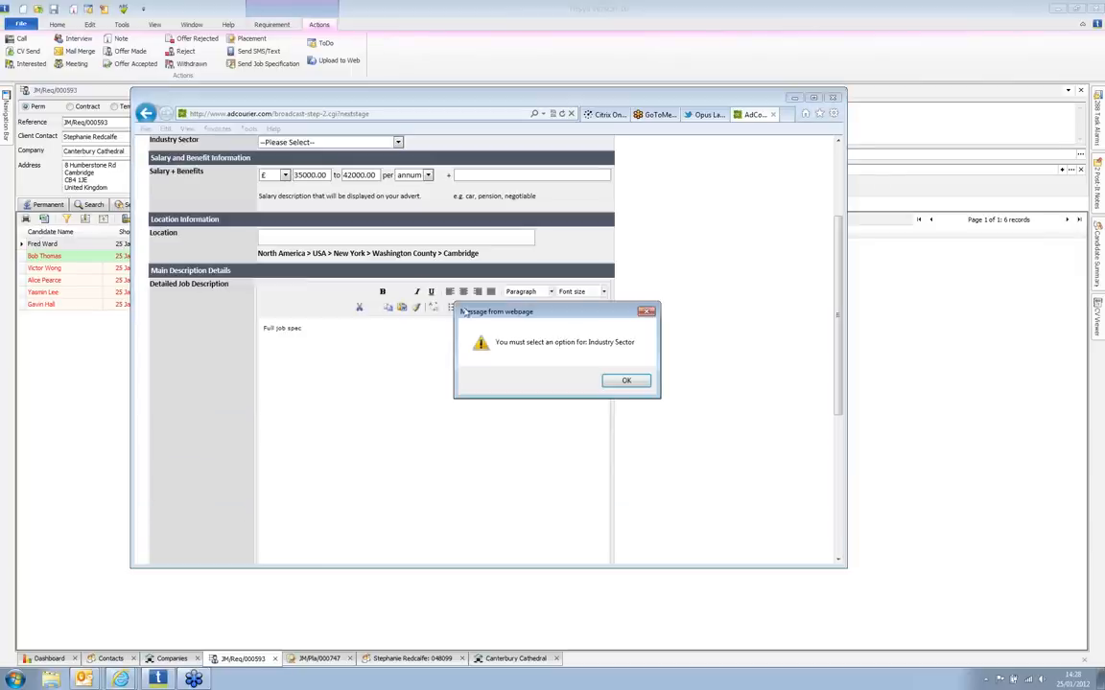
Step: Set the industry sector to Accountancy, submit the details, and send the advert
{"action": "left_click", "coordinate": [626, 381]}
{"action": "left_click", "coordinate": [398, 143]}
{"action": "left_click", "coordinate": [388, 165]}
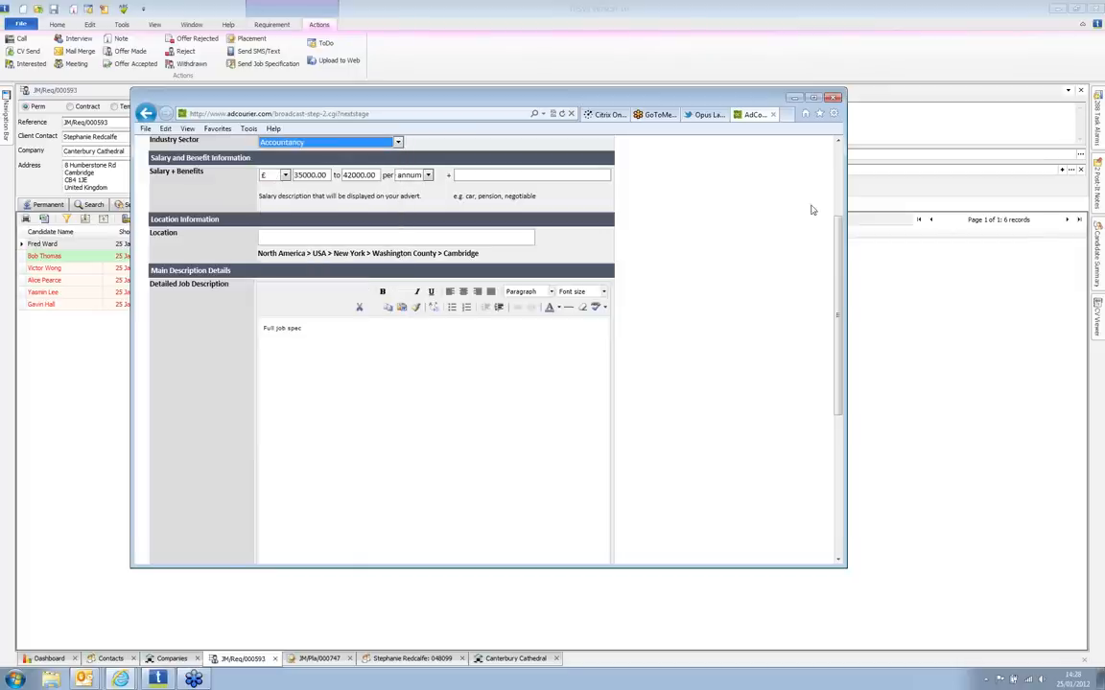
{"action": "left_click_drag", "start_coordinate": [839, 252], "coordinate": [836, 393]}
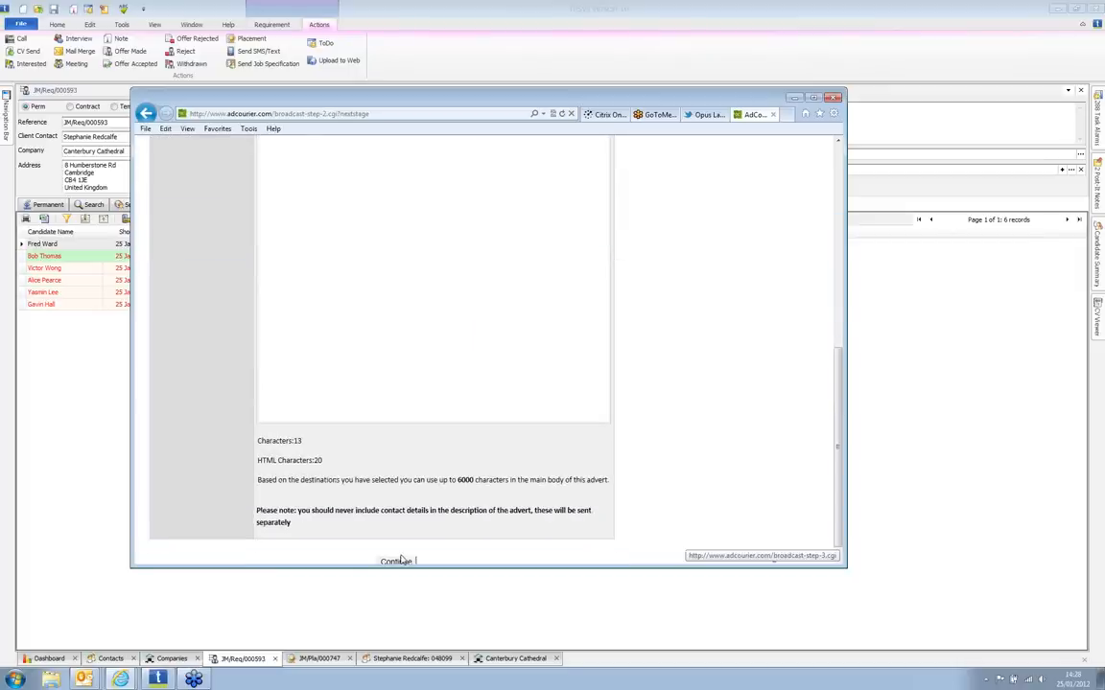
{"action": "left_click", "coordinate": [395, 561]}
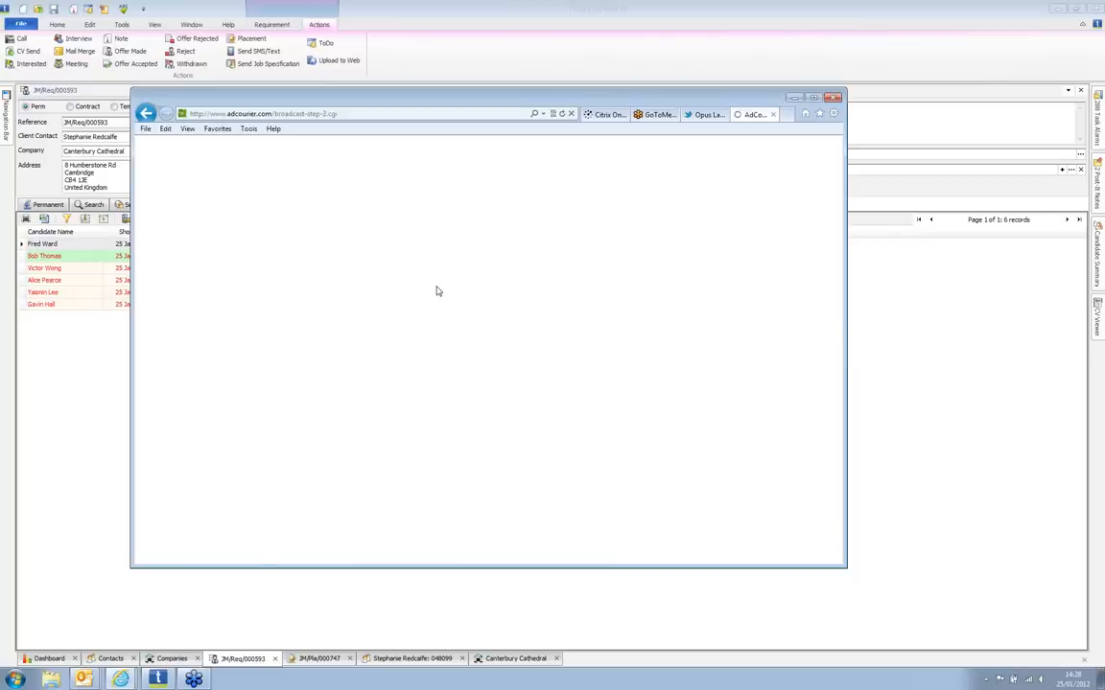
{"action": "left_click_drag", "start_coordinate": [840, 263], "coordinate": [839, 420]}
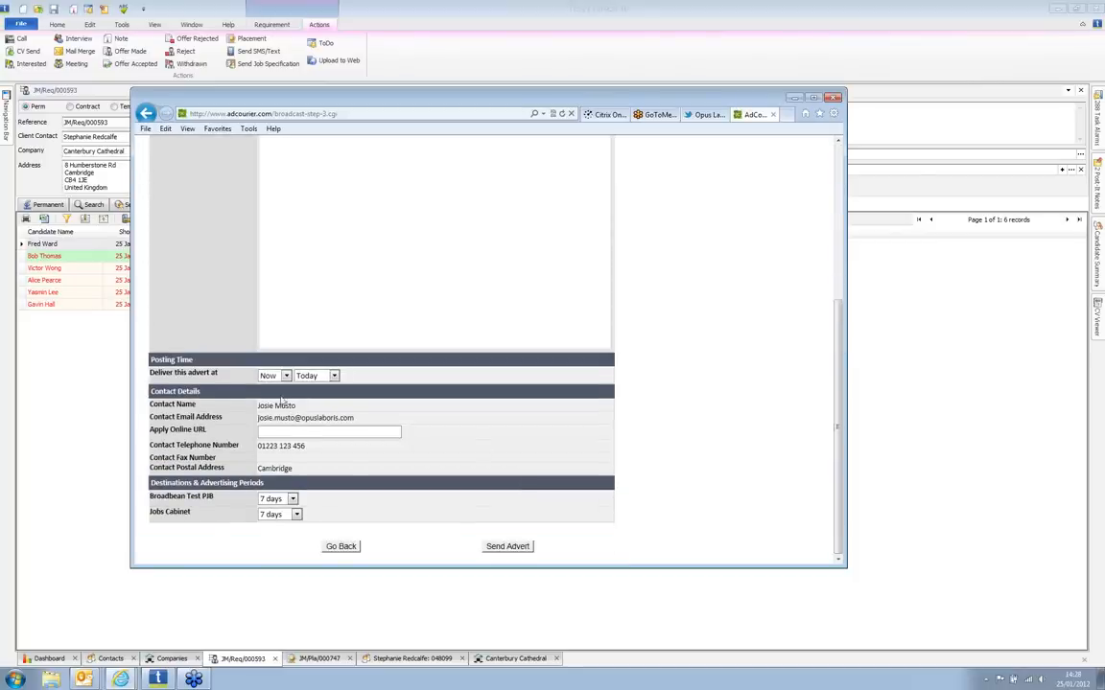
{"action": "left_click_drag", "start_coordinate": [403, 485], "coordinate": [442, 409]}
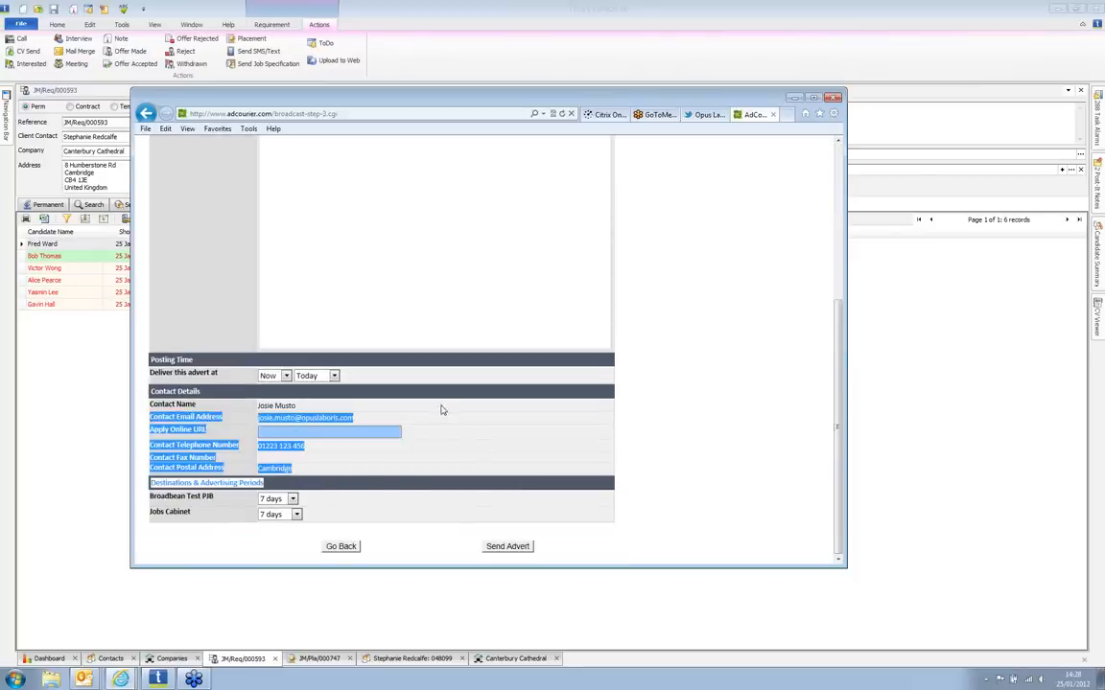
{"action": "left_click", "coordinate": [459, 428]}
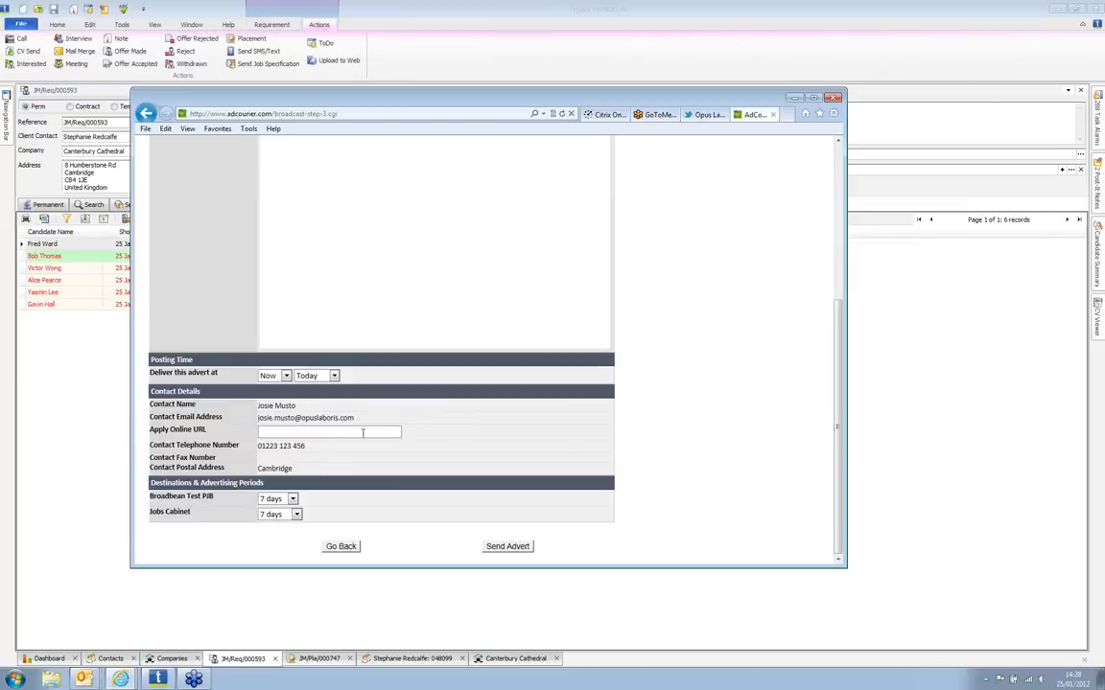
{"action": "left_click", "coordinate": [502, 546]}
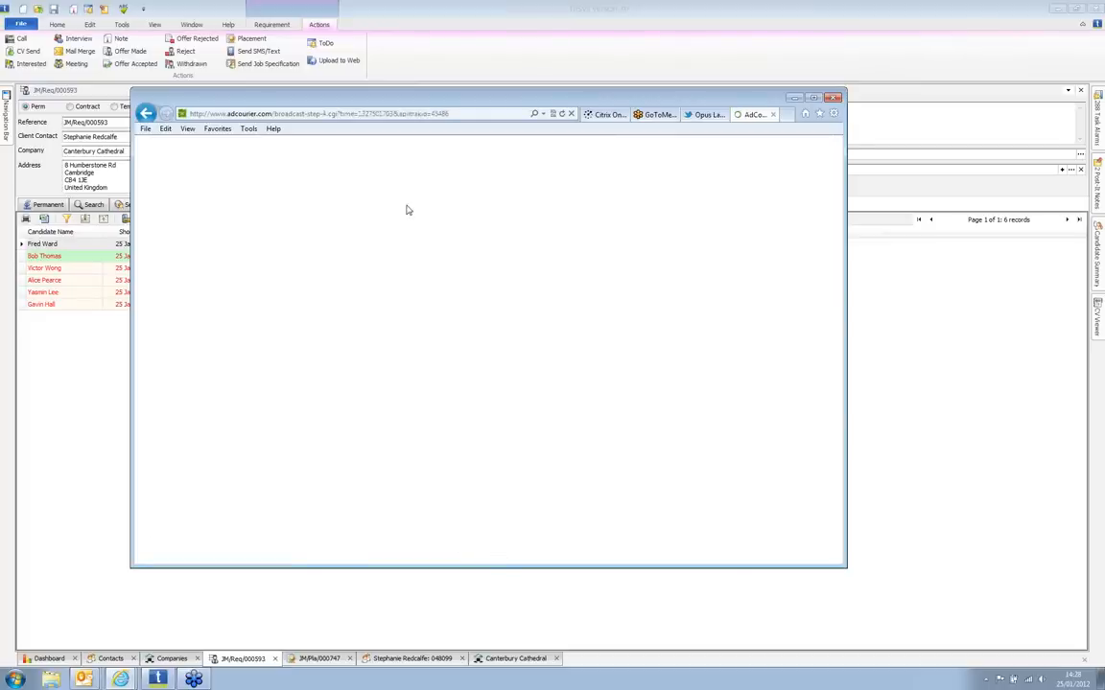
Step: Trim the browser address to adcourier.com to load the AdCourier home page
{"action": "left_click", "coordinate": [285, 115]}
{"action": "left_click", "coordinate": [280, 114]}
{"action": "left_click_drag", "start_coordinate": [276, 114], "coordinate": [519, 116]}
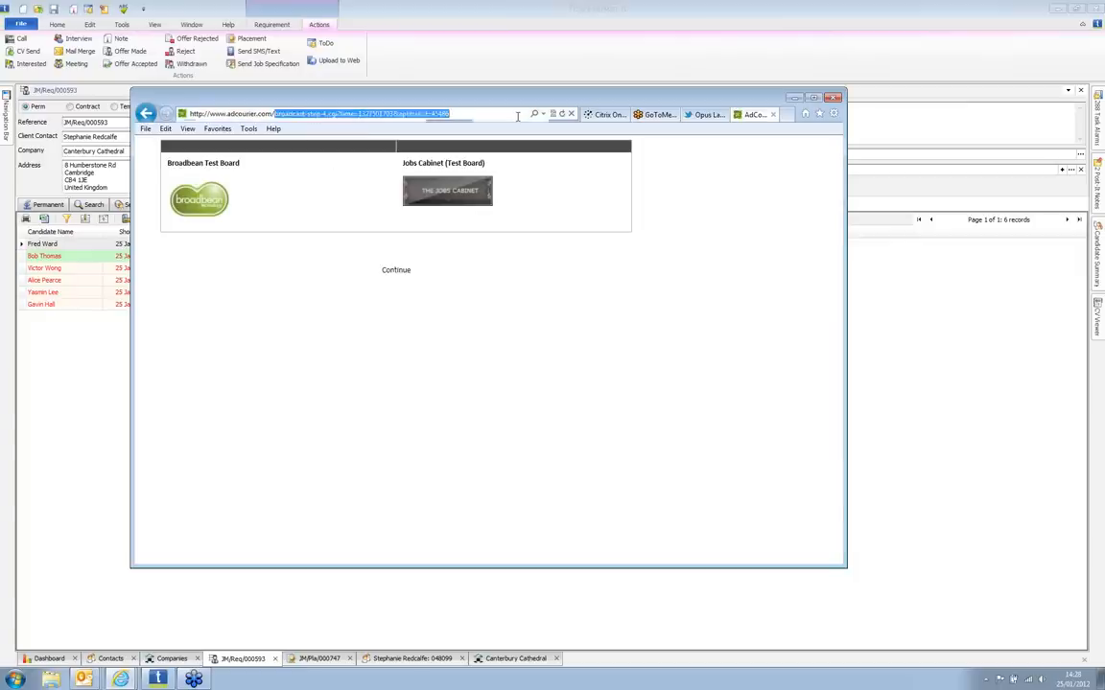
{"action": "key", "text": "Delete"}
{"action": "key", "text": "Return"}
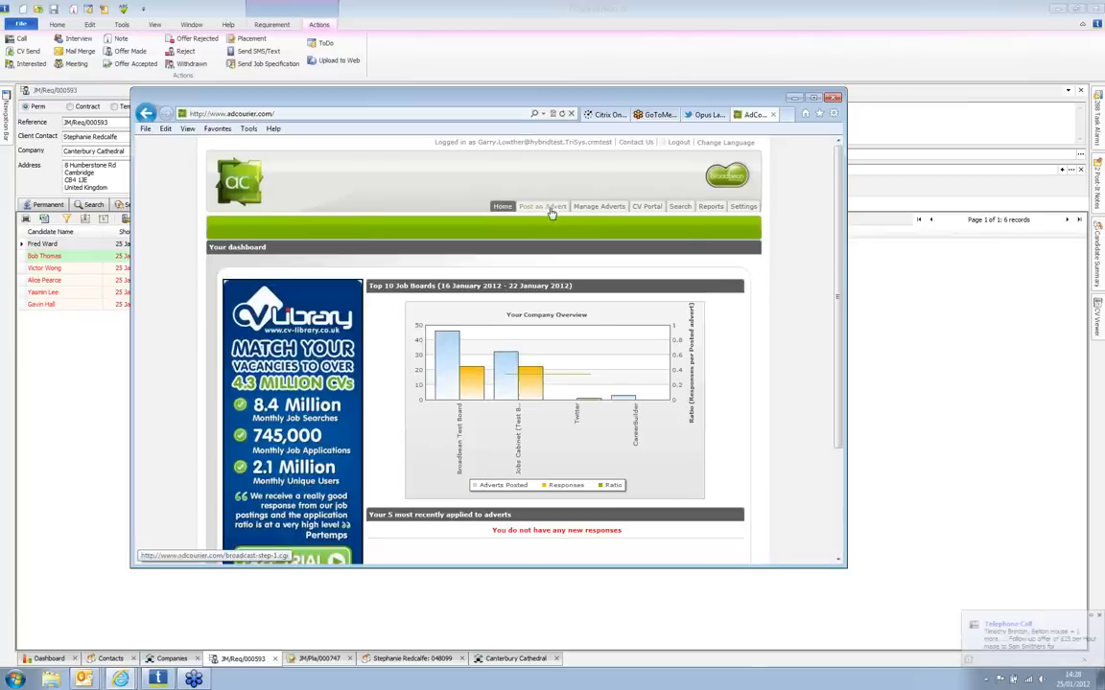
Step: Review the live Sales Director advert under Manage Adverts, then minimise the browser
{"action": "left_click", "coordinate": [596, 207]}
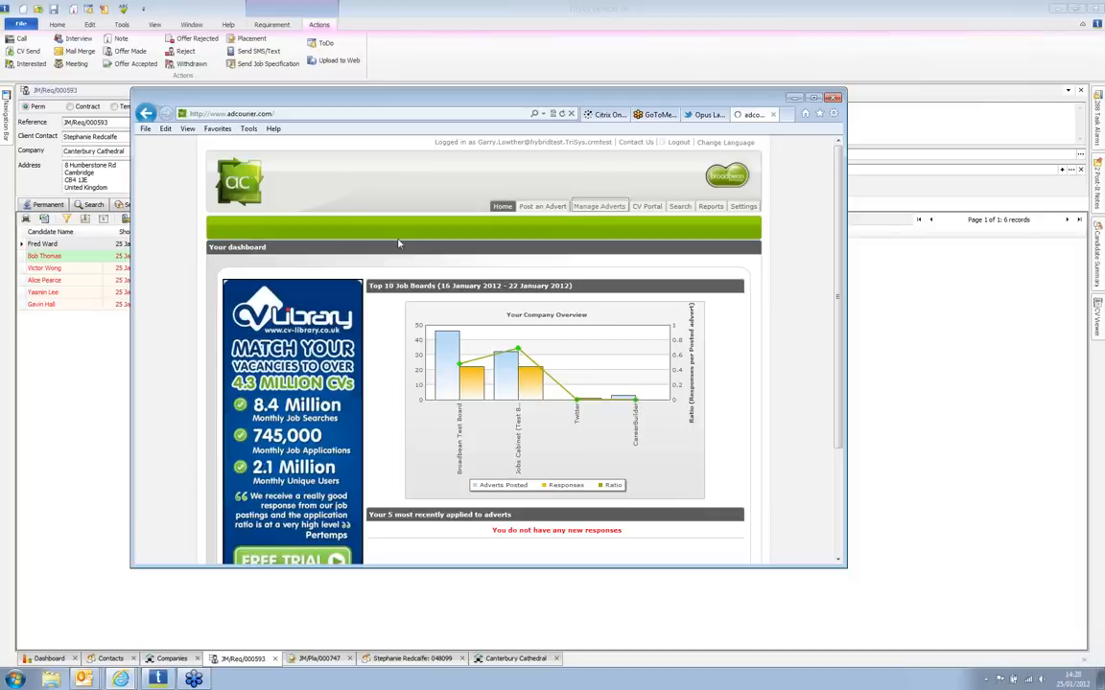
{"action": "left_click", "coordinate": [935, 75]}
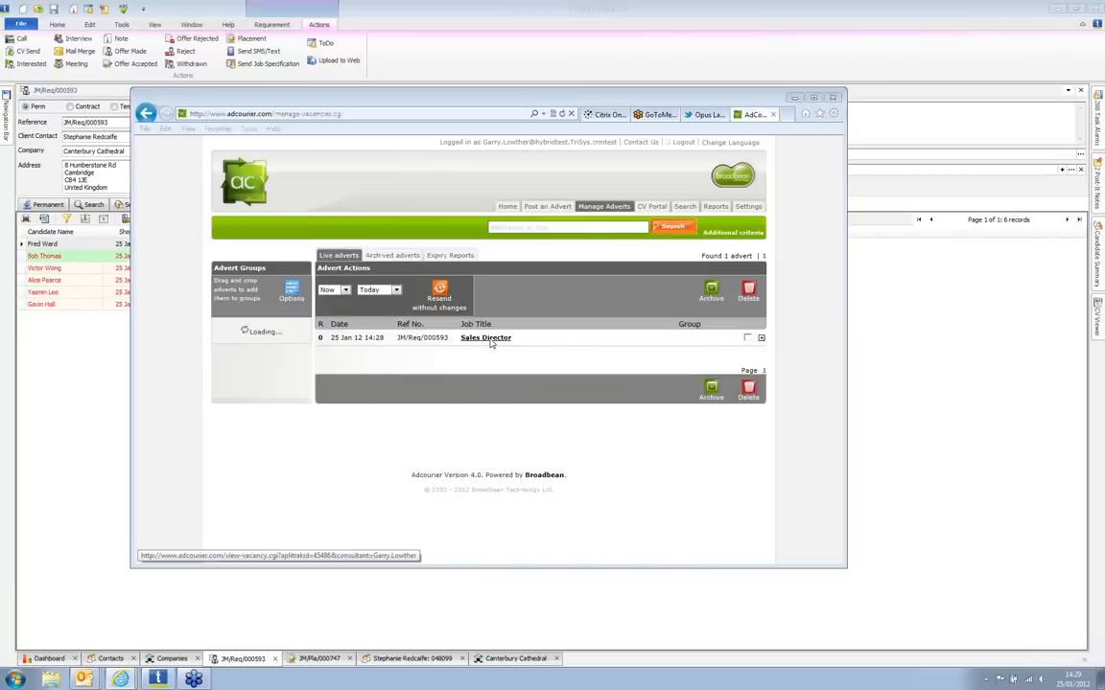
{"action": "left_click", "coordinate": [562, 355]}
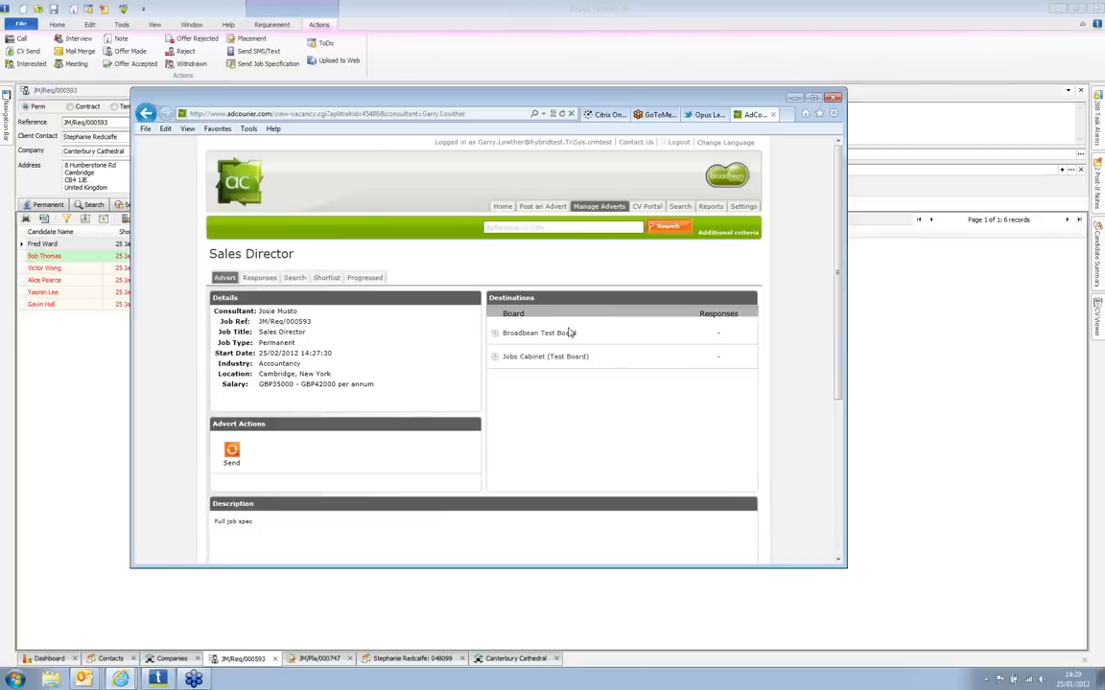
{"action": "left_click", "coordinate": [800, 102]}
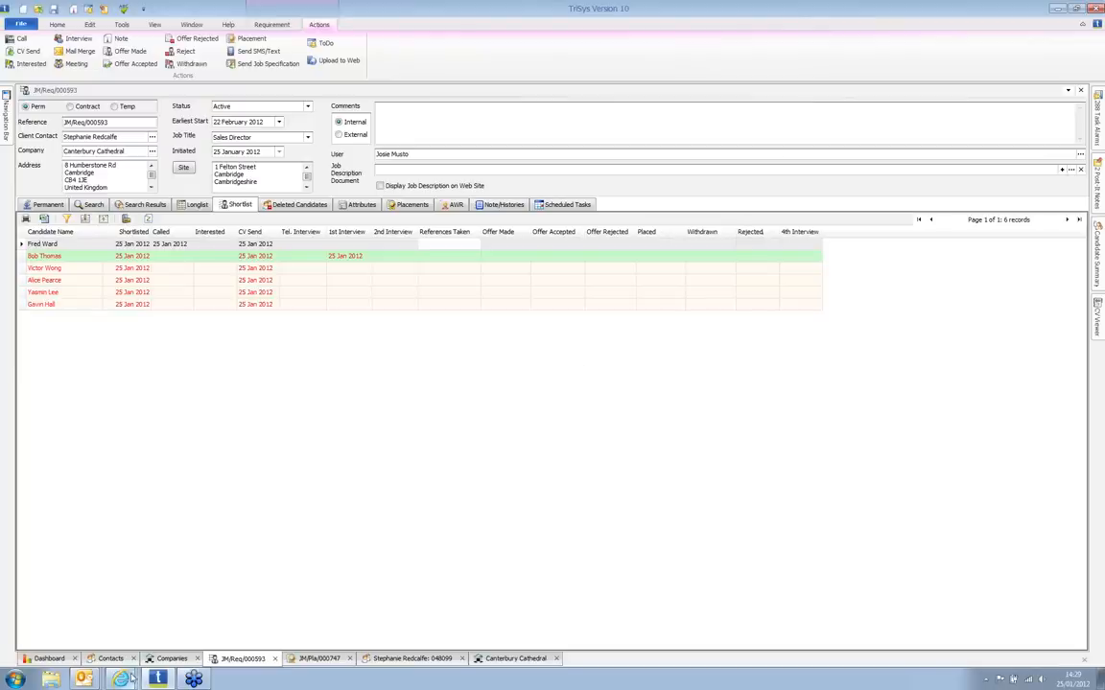
Step: Bring the AdCourier Sales Director advert page to the front and refresh it
{"action": "mouse_move", "coordinate": [132, 678]}
{"action": "left_click", "coordinate": [134, 588]}
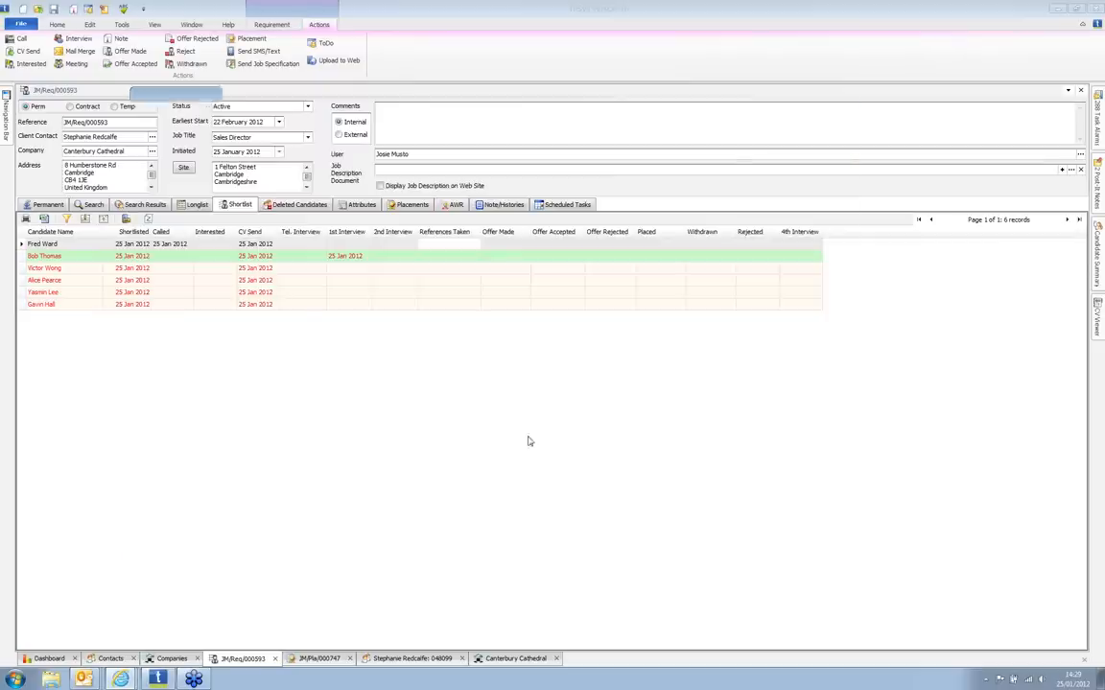
{"action": "key", "text": "F5"}
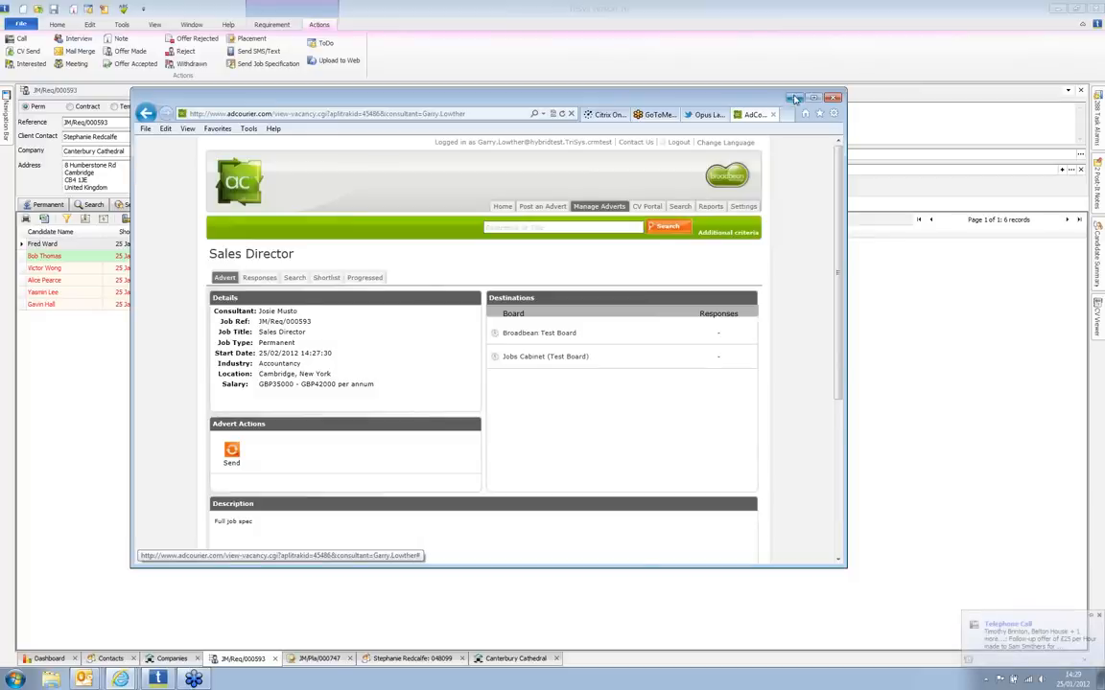
{"action": "left_click", "coordinate": [84, 678]}
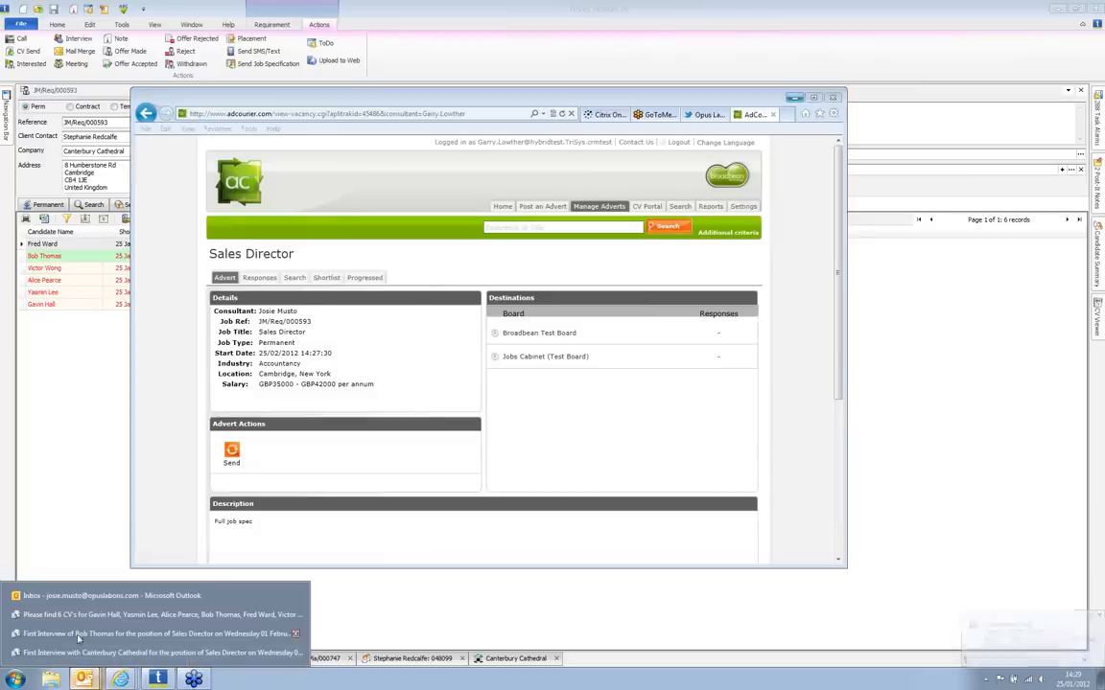
{"action": "left_click", "coordinate": [86, 596]}
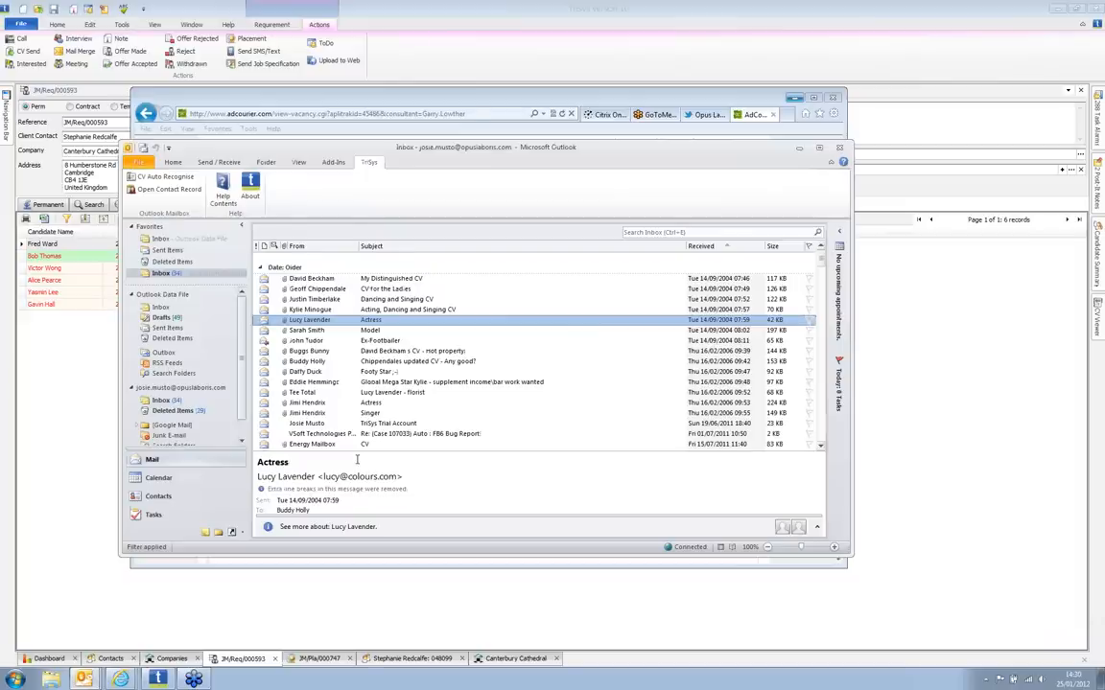
{"action": "key", "text": "ctrl+n"}
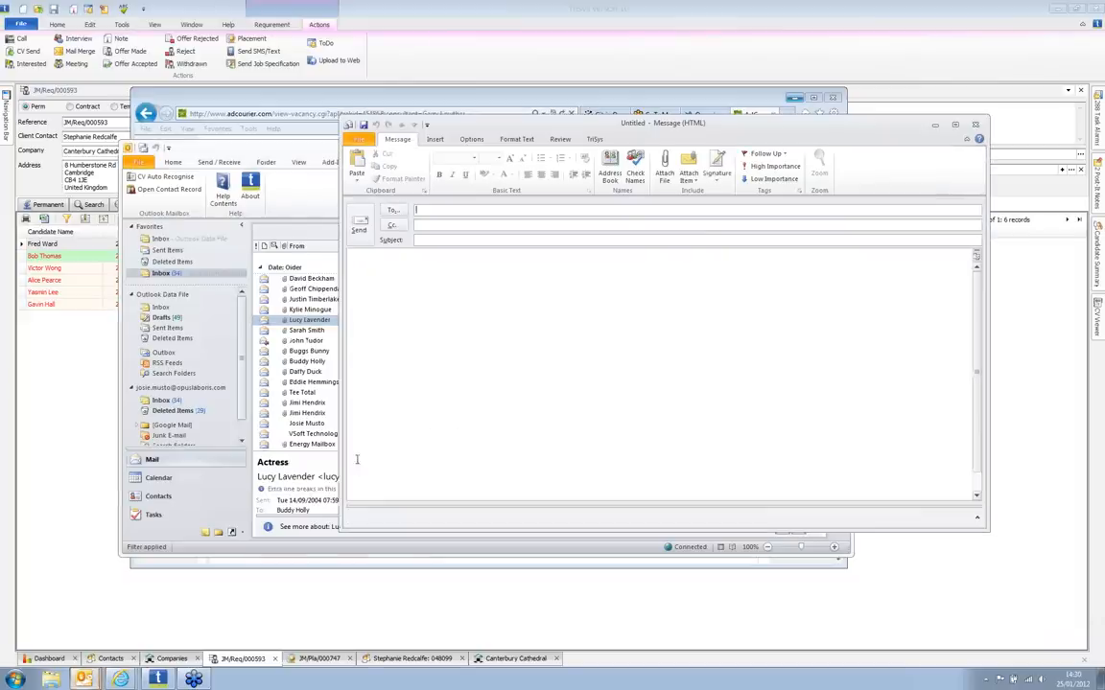
{"action": "left_click", "coordinate": [435, 140]}
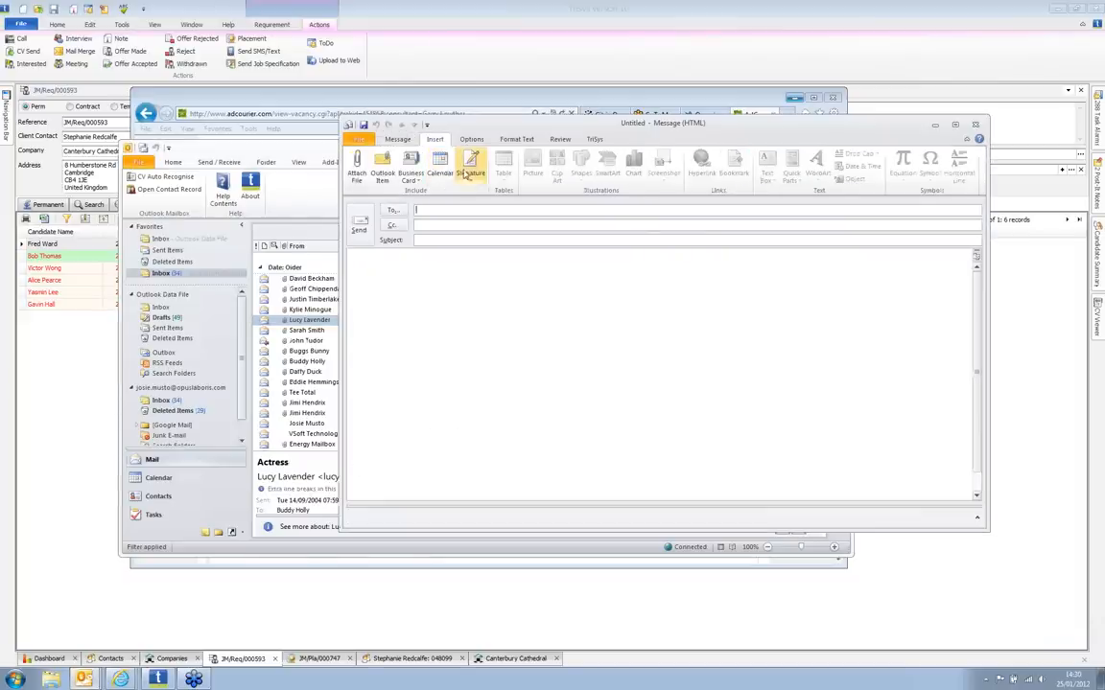
{"action": "left_click", "coordinate": [357, 168]}
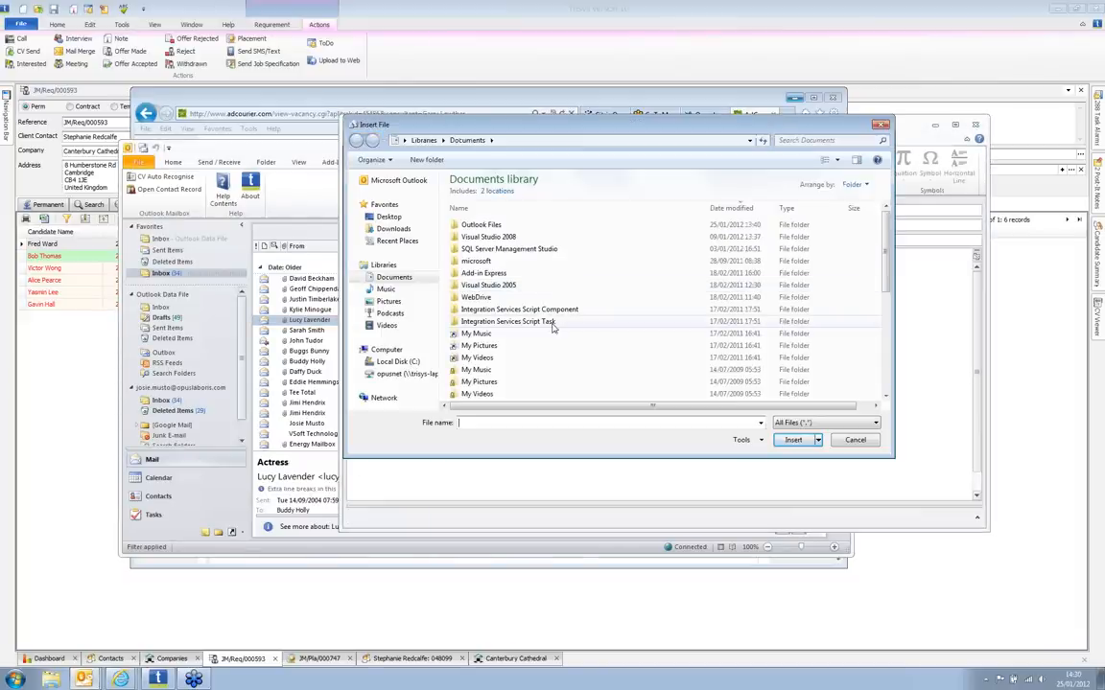
{"action": "type", "text": "g:\\cv"}
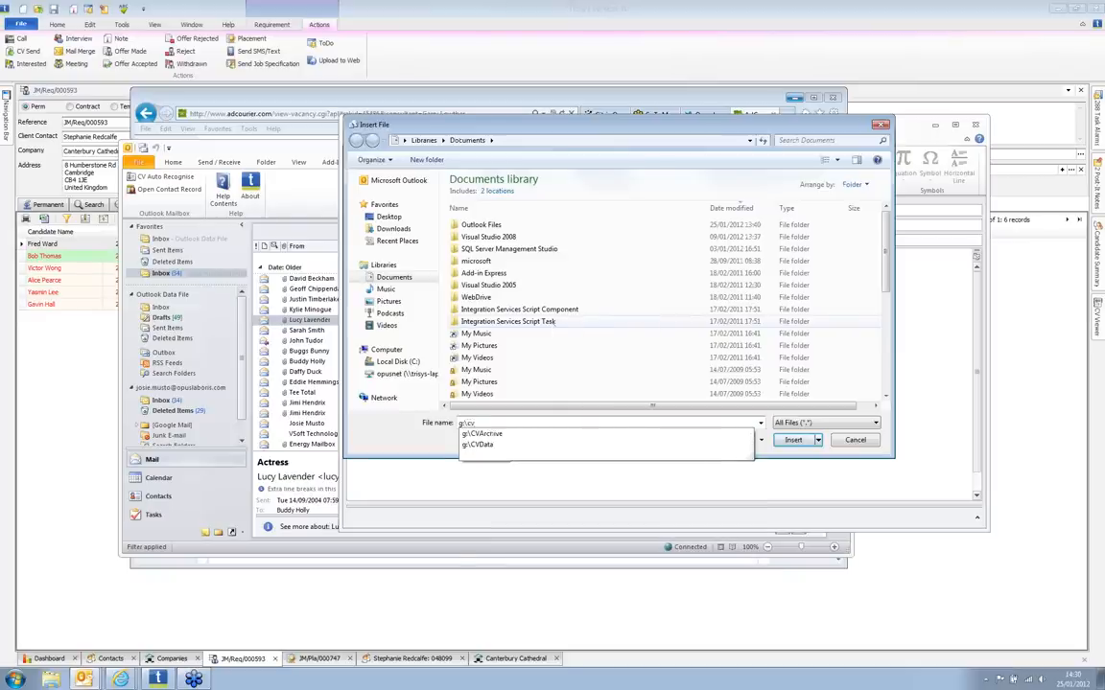
{"action": "key", "text": "BackSpace"}
{"action": "key", "text": "BackSpace"}
{"action": "type", "text": "i"}
{"action": "key", "text": "Down"}
{"action": "key", "text": "Down"}
{"action": "key", "text": "Down"}
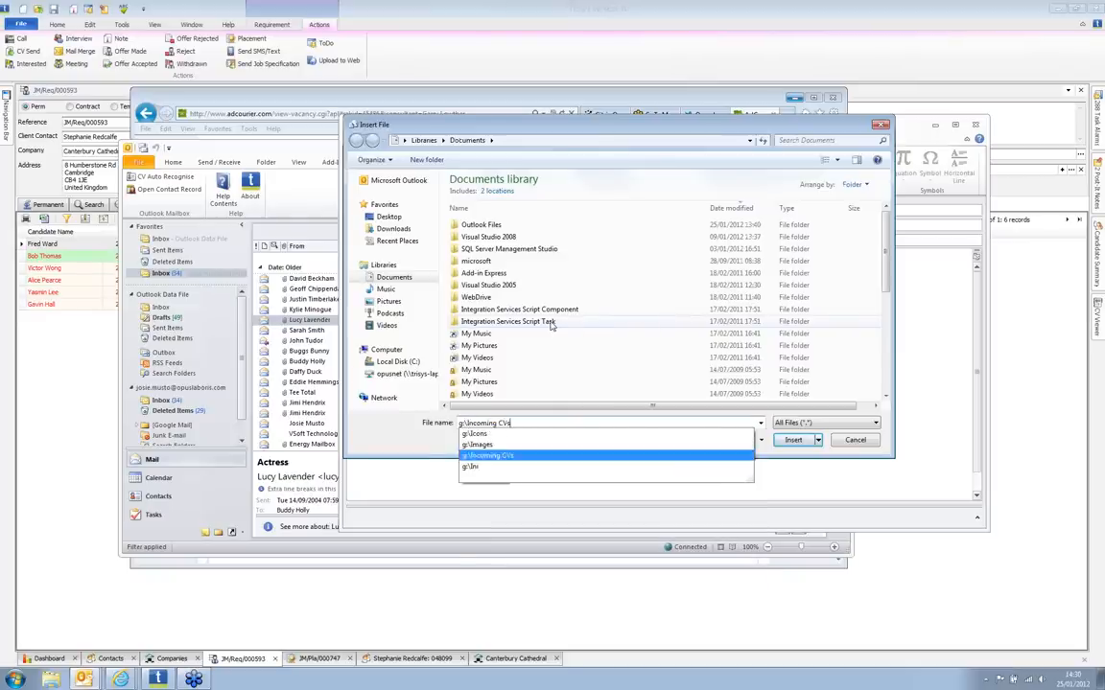
{"action": "key", "text": "Return"}
{"action": "left_click", "coordinate": [493, 316]}
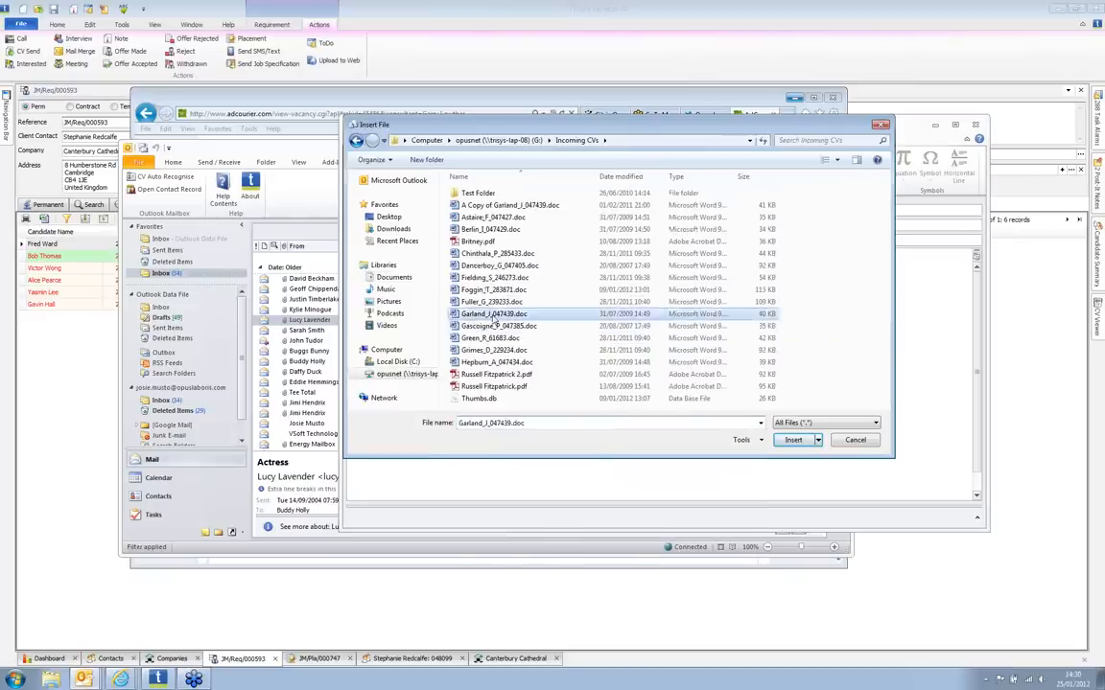
{"action": "double_click", "coordinate": [494, 316]}
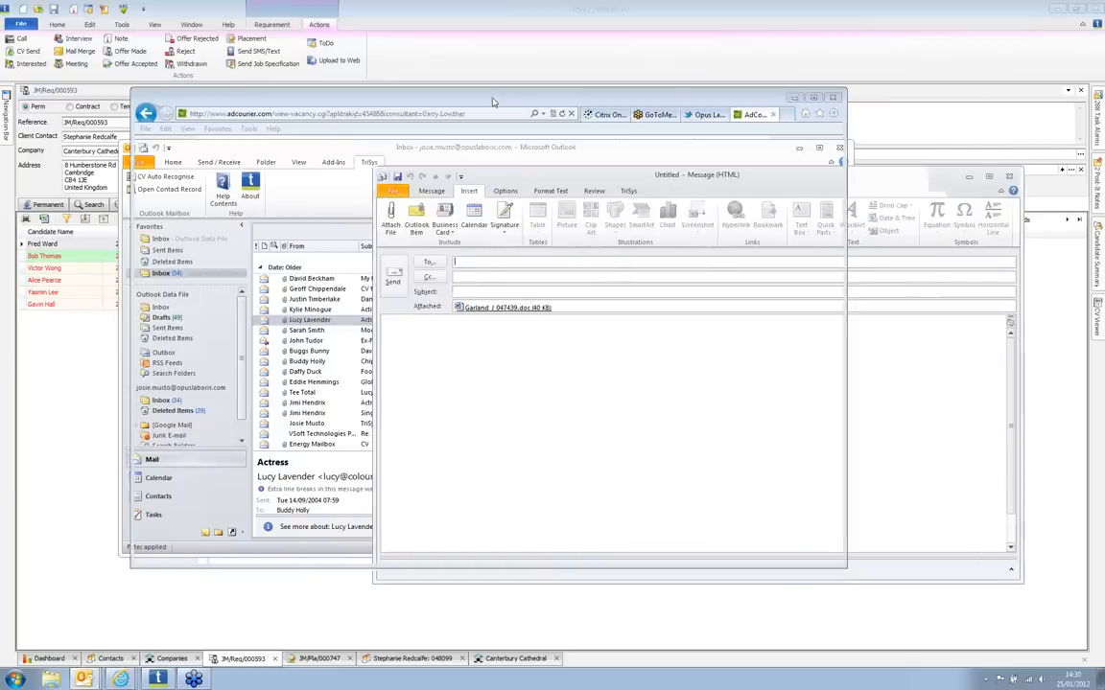
Step: Refresh the AdCourier advert page, then minimise the browser
{"action": "left_click", "coordinate": [493, 101]}
{"action": "key", "text": "F5"}
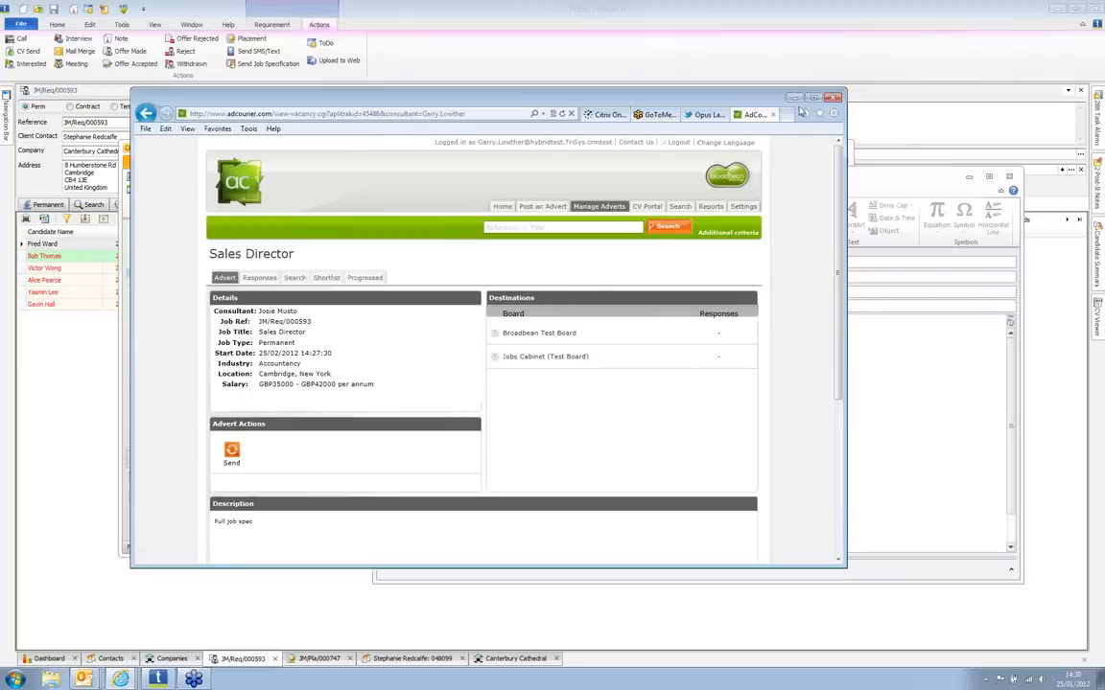
{"action": "left_click", "coordinate": [795, 98]}
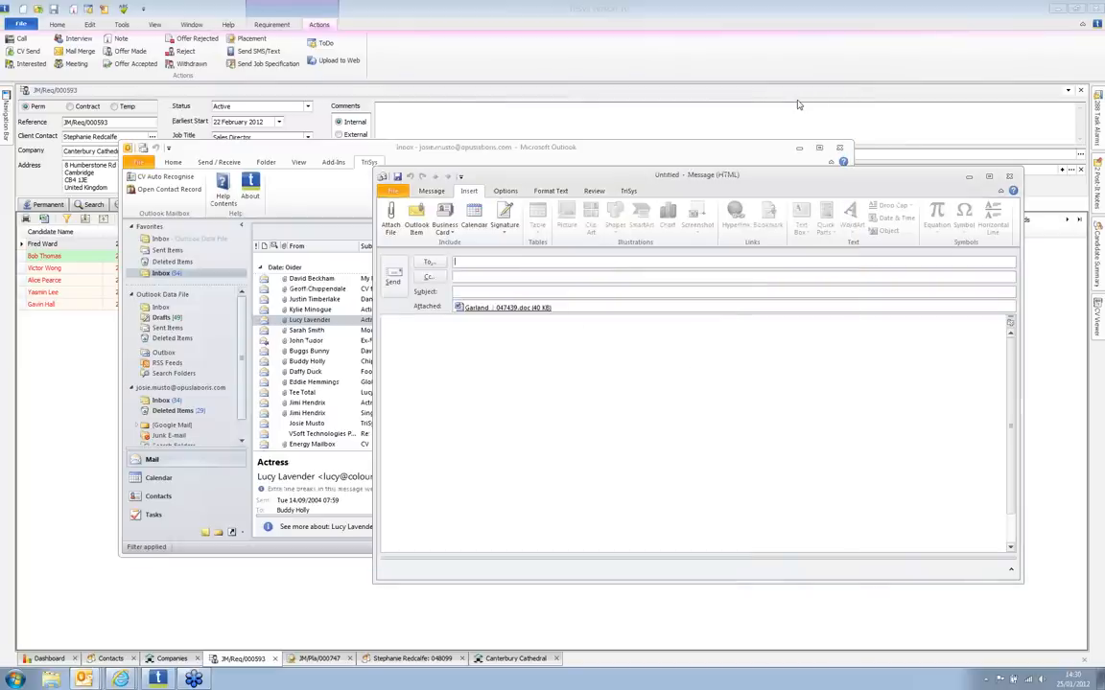
Step: Record an offer for the fourth shortlisted candidate through the Offer Made wizard, dated 25 Jan 2012
{"action": "left_click", "coordinate": [464, 55]}
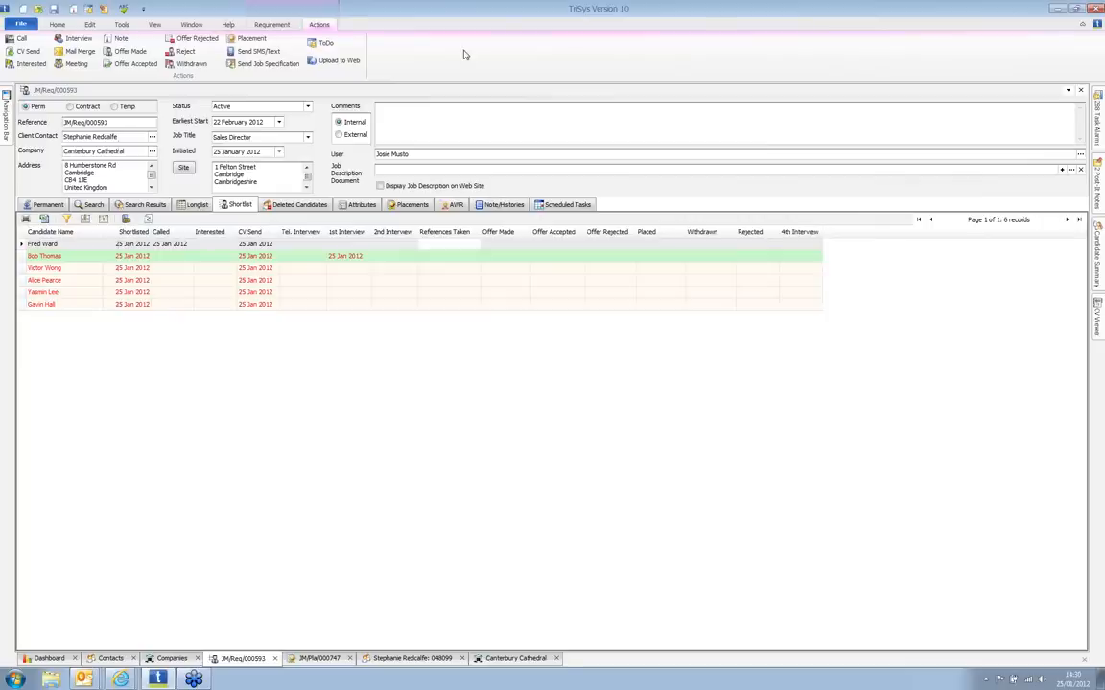
{"action": "left_click", "coordinate": [216, 283]}
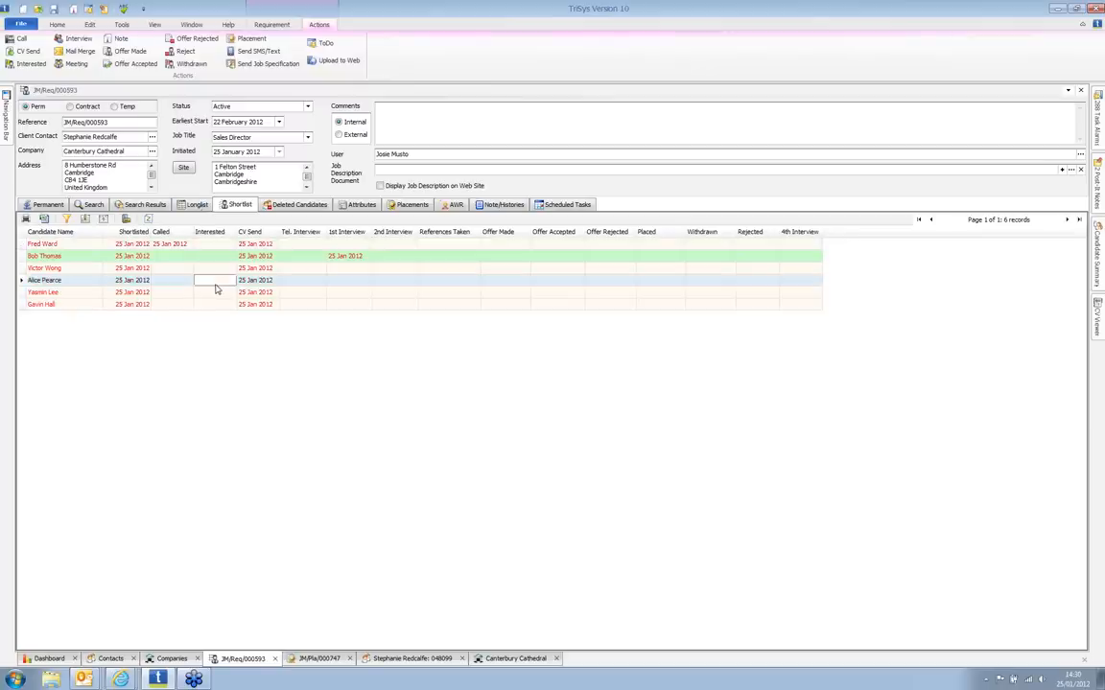
{"action": "left_click", "coordinate": [137, 65]}
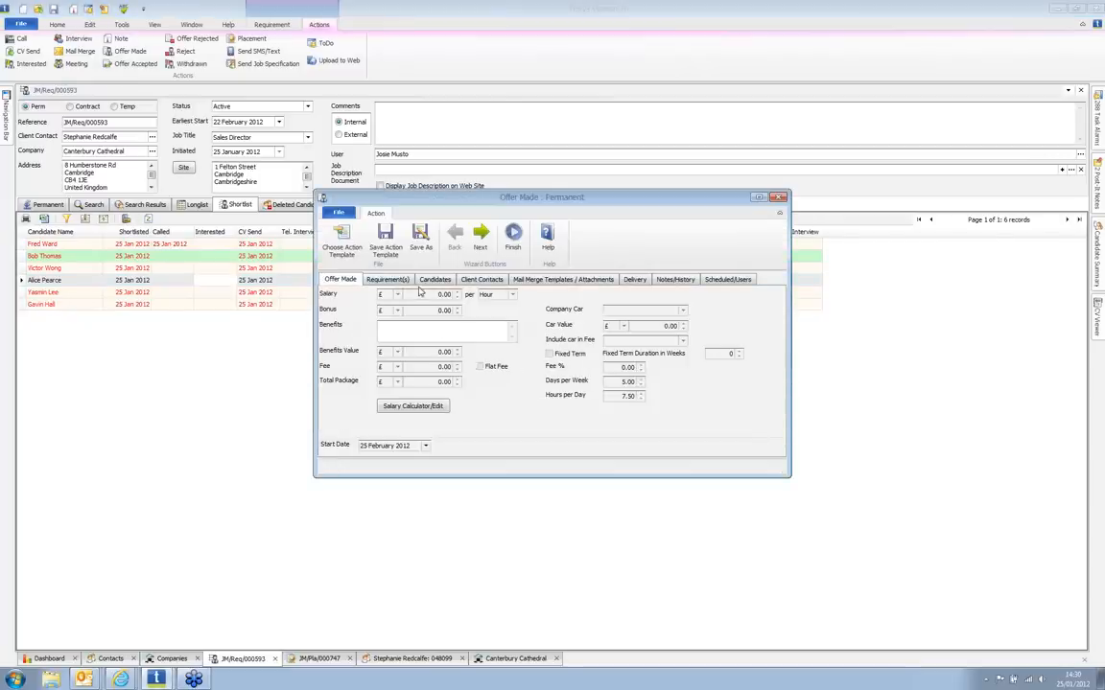
{"action": "left_click", "coordinate": [388, 279]}
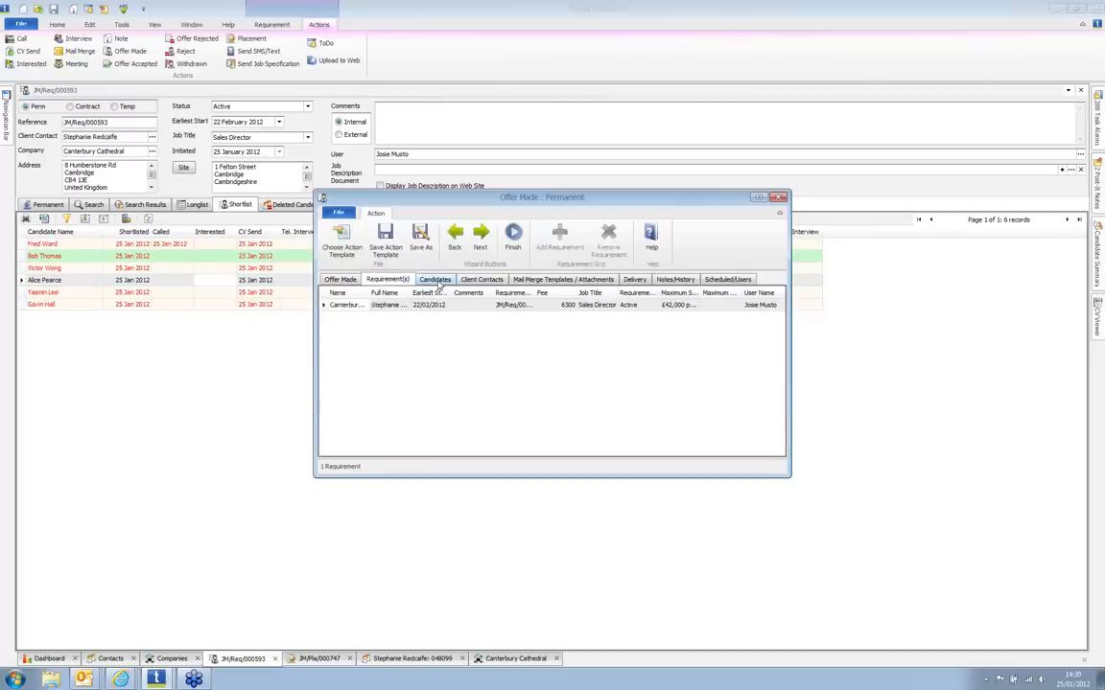
{"action": "left_click", "coordinate": [431, 280]}
{"action": "left_click", "coordinate": [476, 281]}
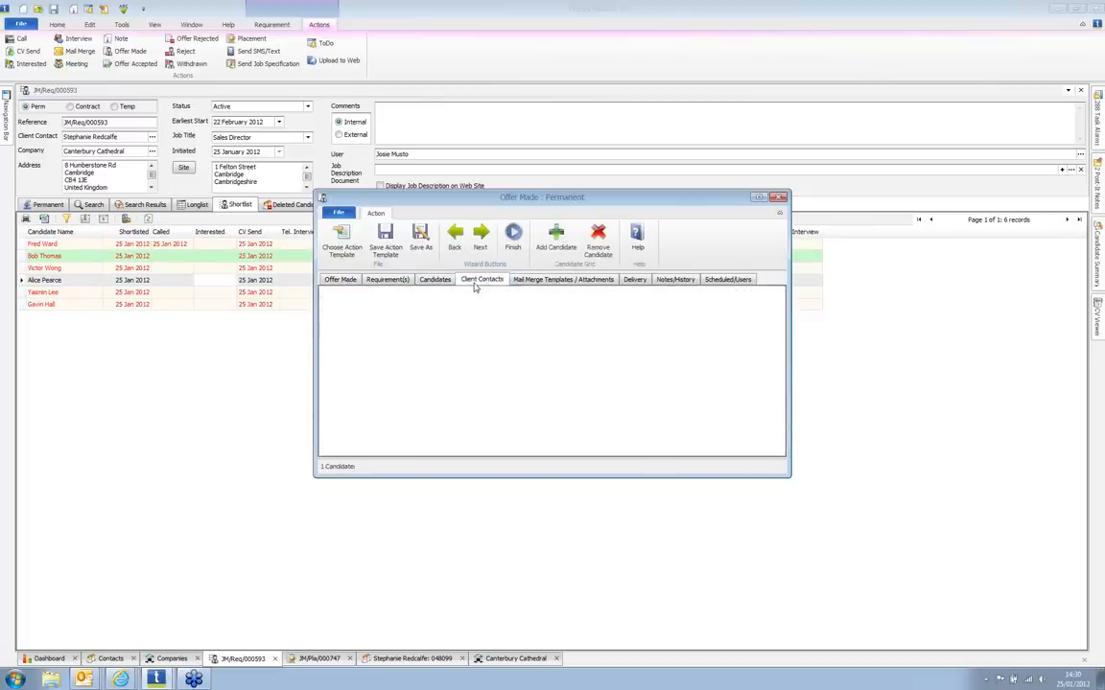
{"action": "left_click", "coordinate": [571, 280]}
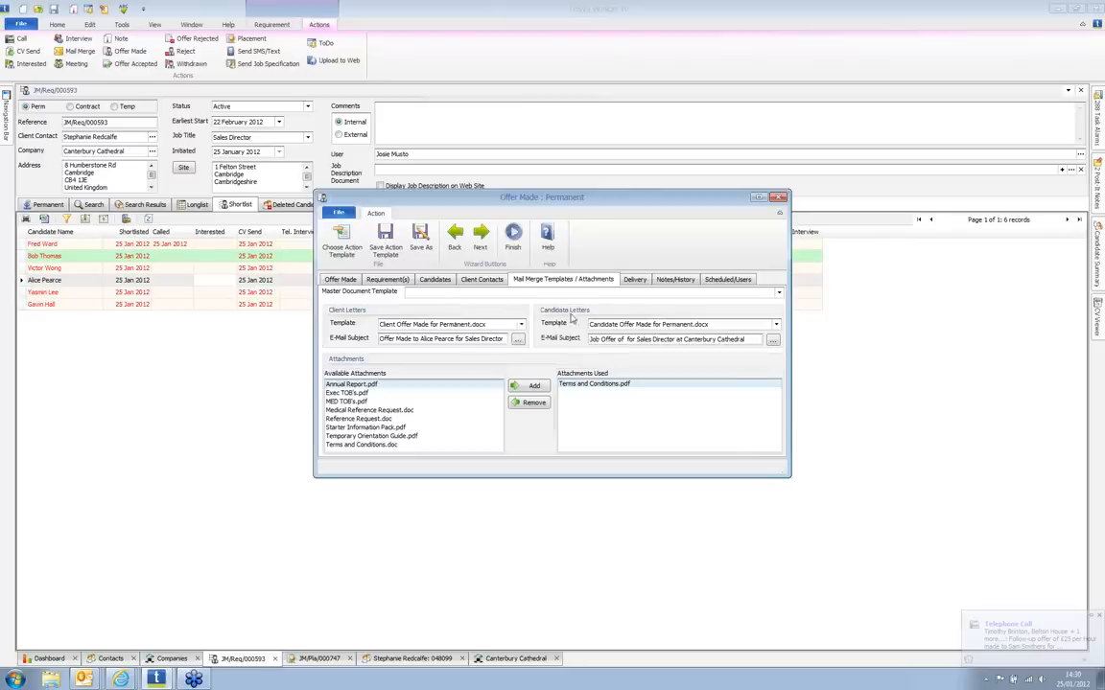
{"action": "left_click", "coordinate": [514, 242]}
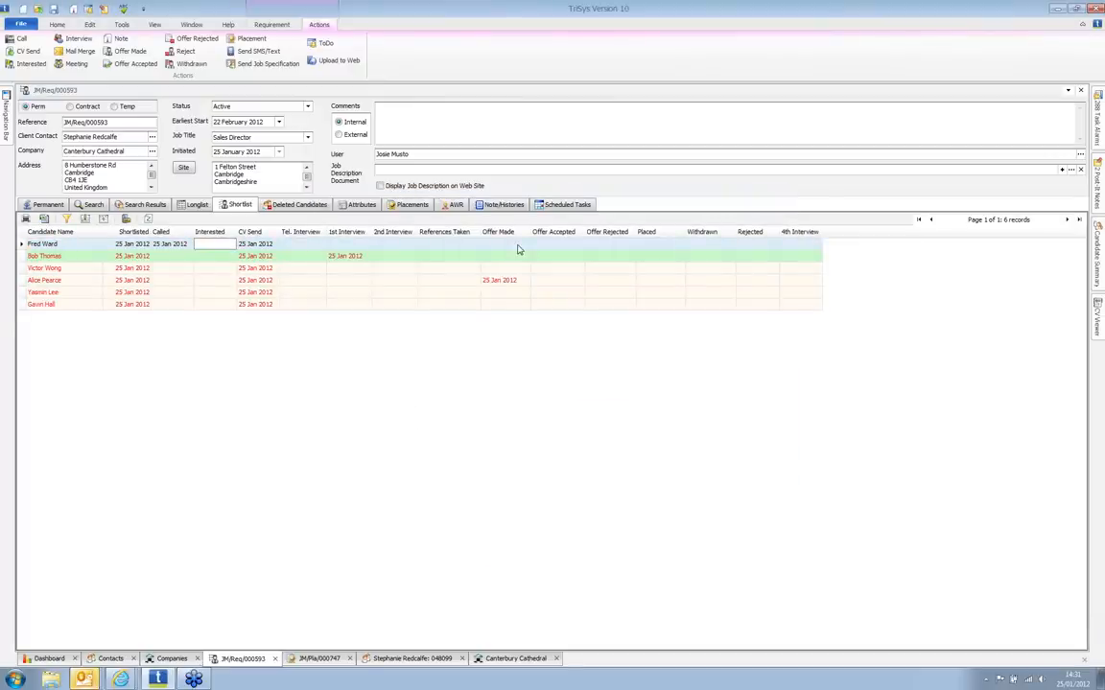
{"action": "mouse_move", "coordinate": [84, 678]}
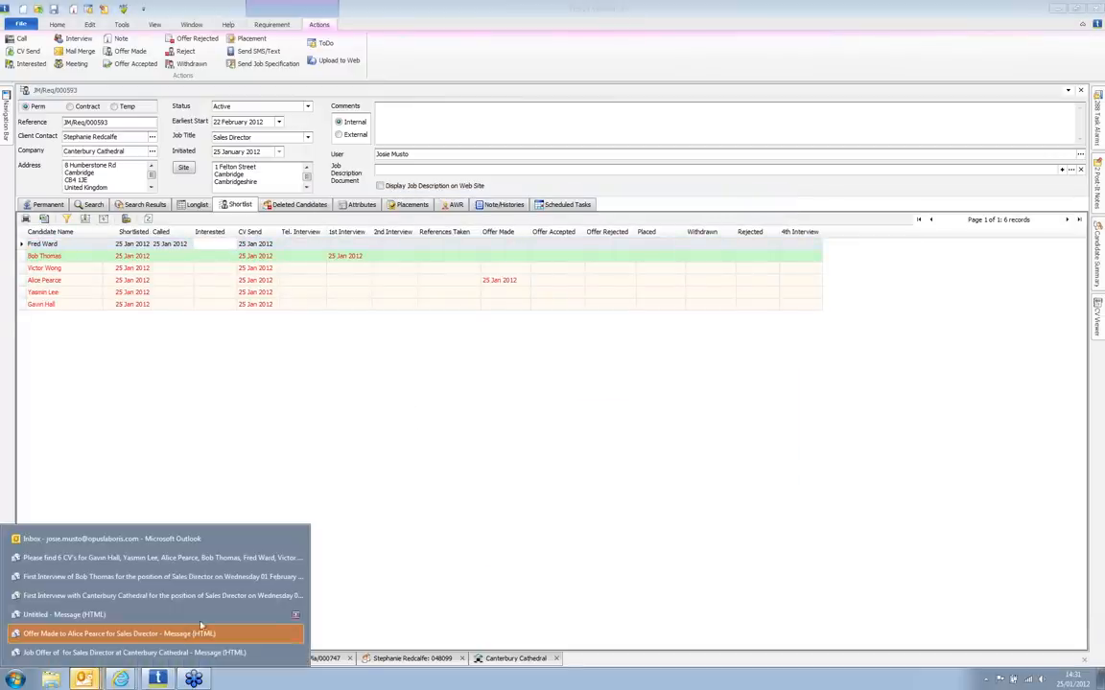
{"action": "left_click", "coordinate": [202, 629]}
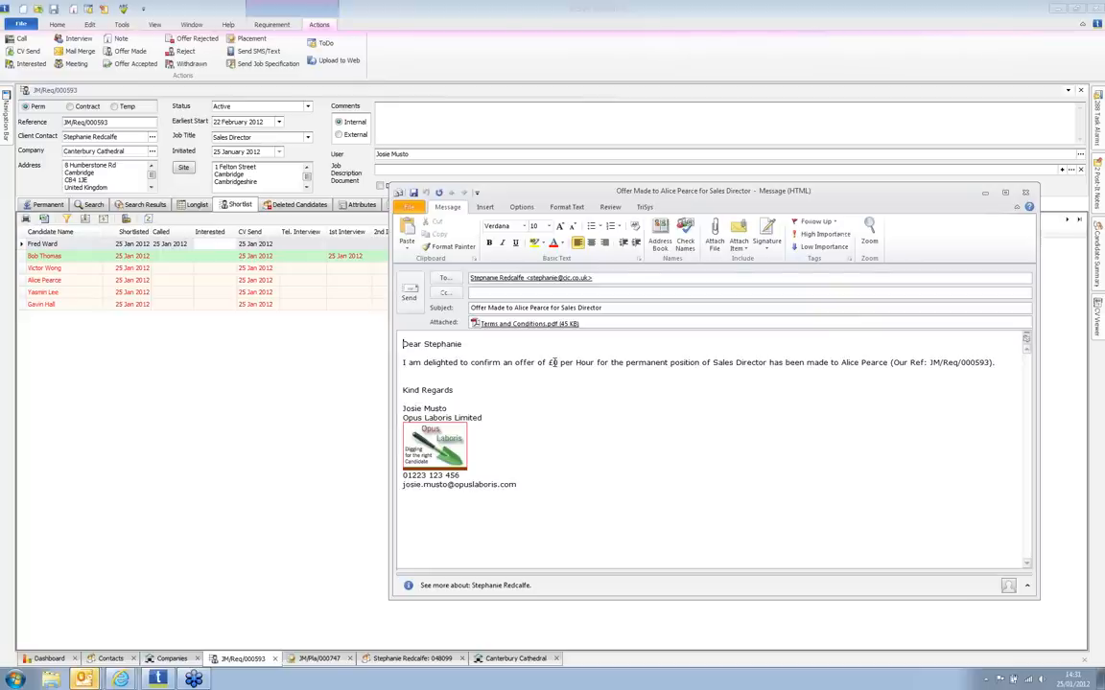
{"action": "mouse_move", "coordinate": [83, 678]}
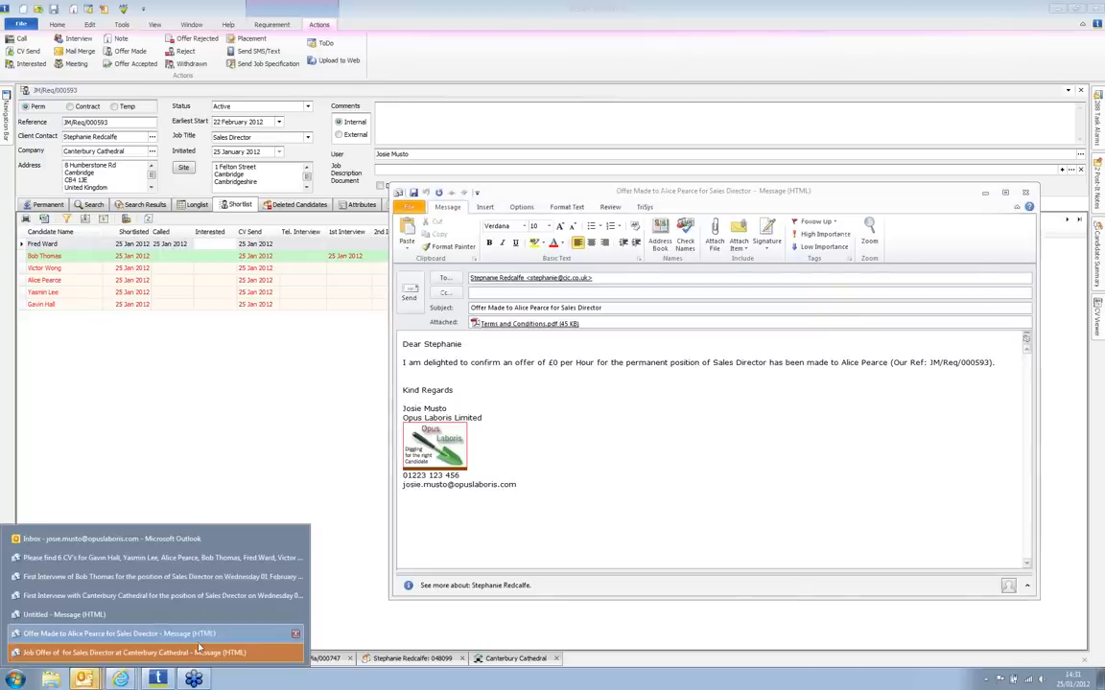
{"action": "left_click", "coordinate": [199, 653]}
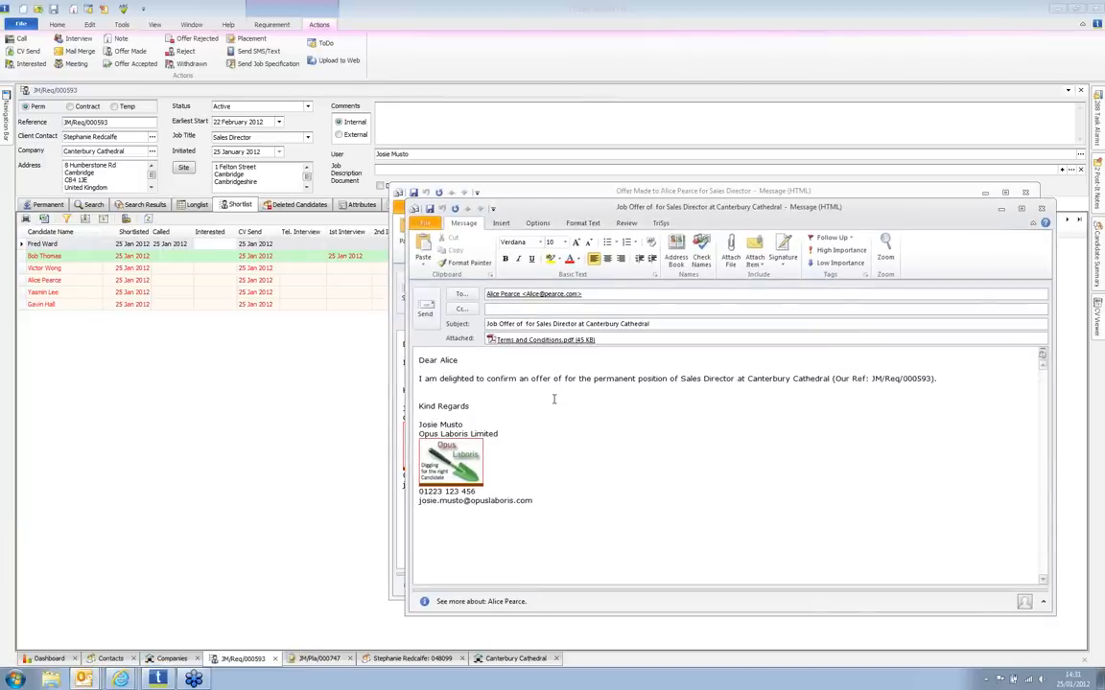
{"action": "left_click", "coordinate": [329, 391]}
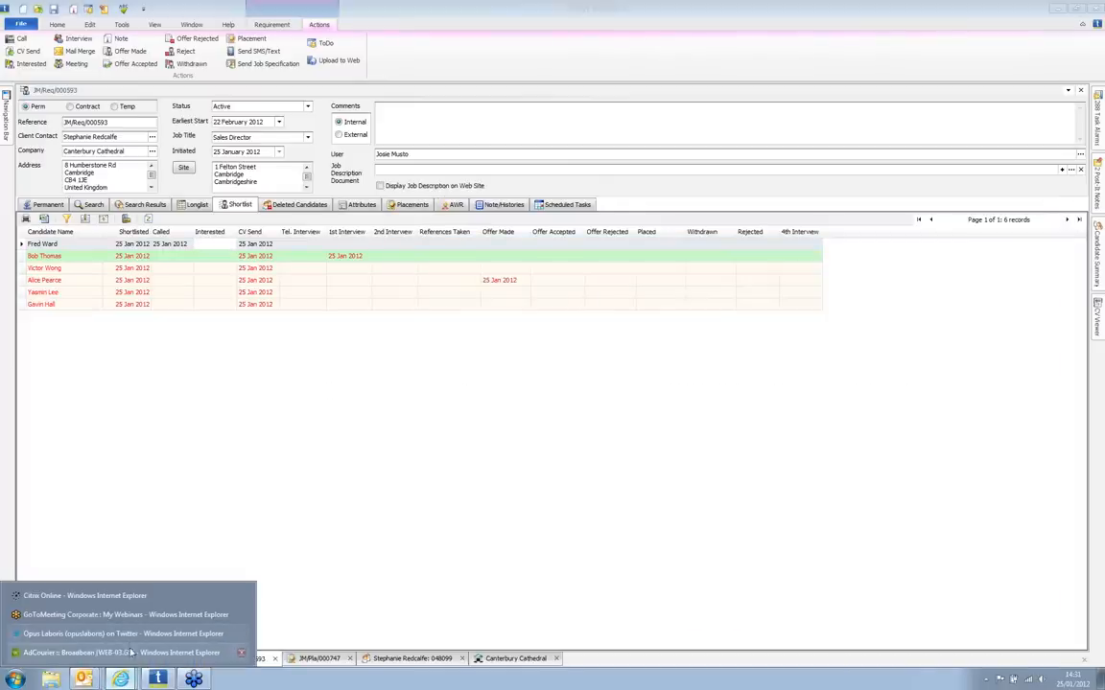
Step: Open the Broadbean Test Board posting results and start an email to the advert's contact address
{"action": "left_click", "coordinate": [132, 653]}
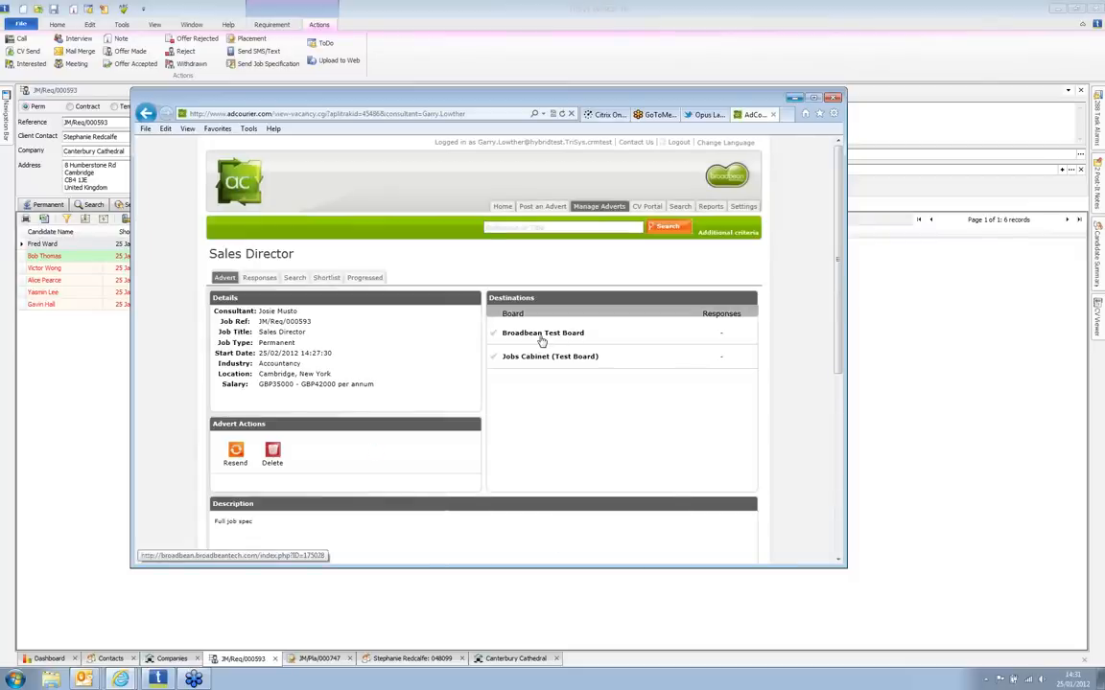
{"action": "left_click", "coordinate": [541, 336]}
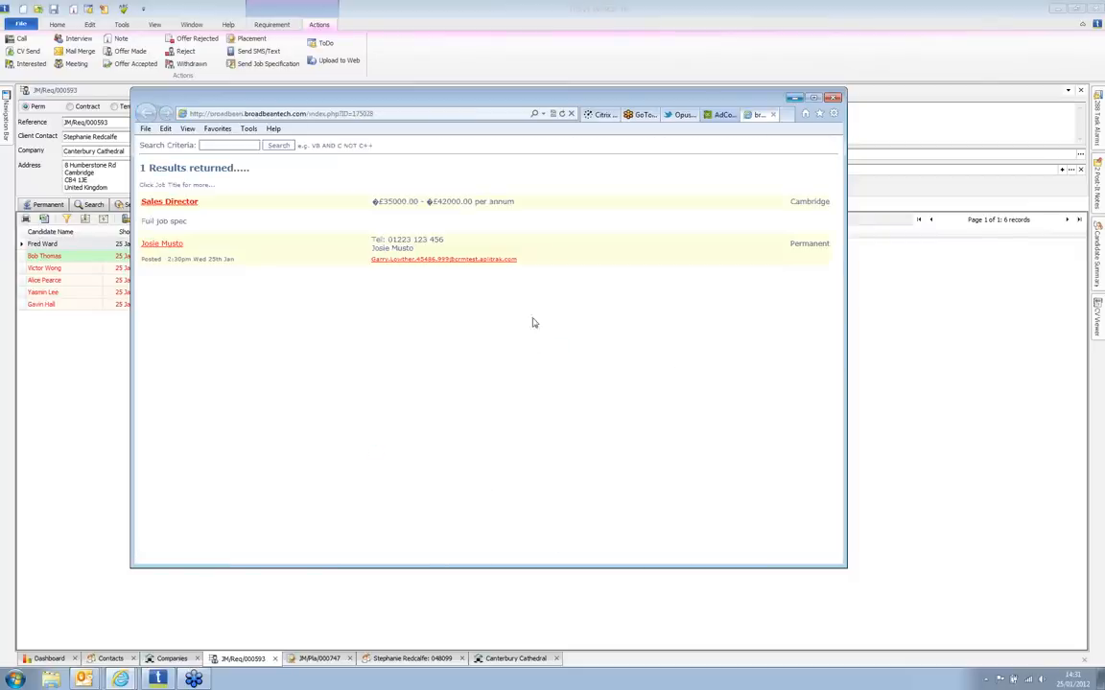
{"action": "left_click", "coordinate": [497, 261]}
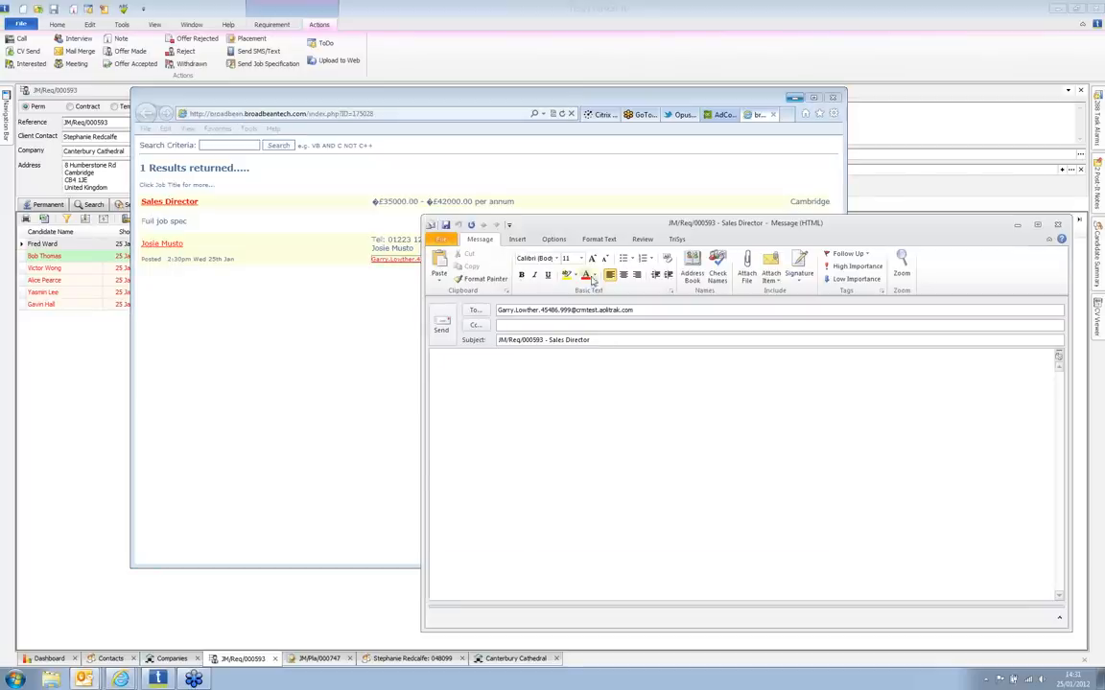
{"action": "left_click", "coordinate": [517, 239]}
{"action": "left_click", "coordinate": [439, 266]}
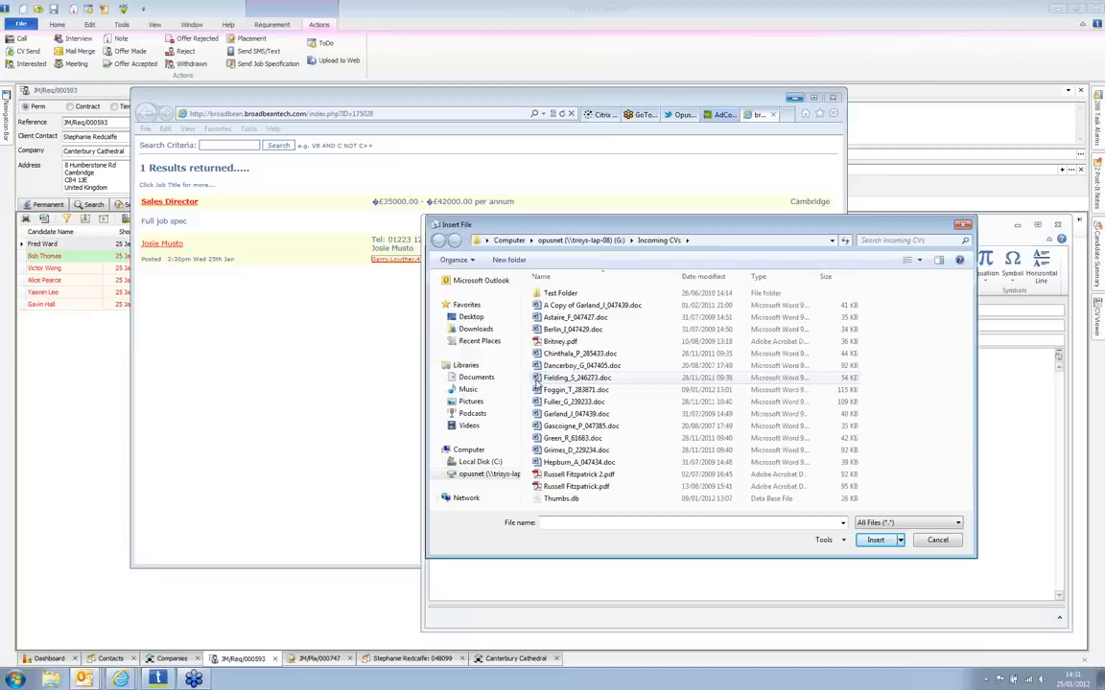
{"action": "left_click", "coordinate": [558, 378]}
{"action": "double_click", "coordinate": [558, 379]}
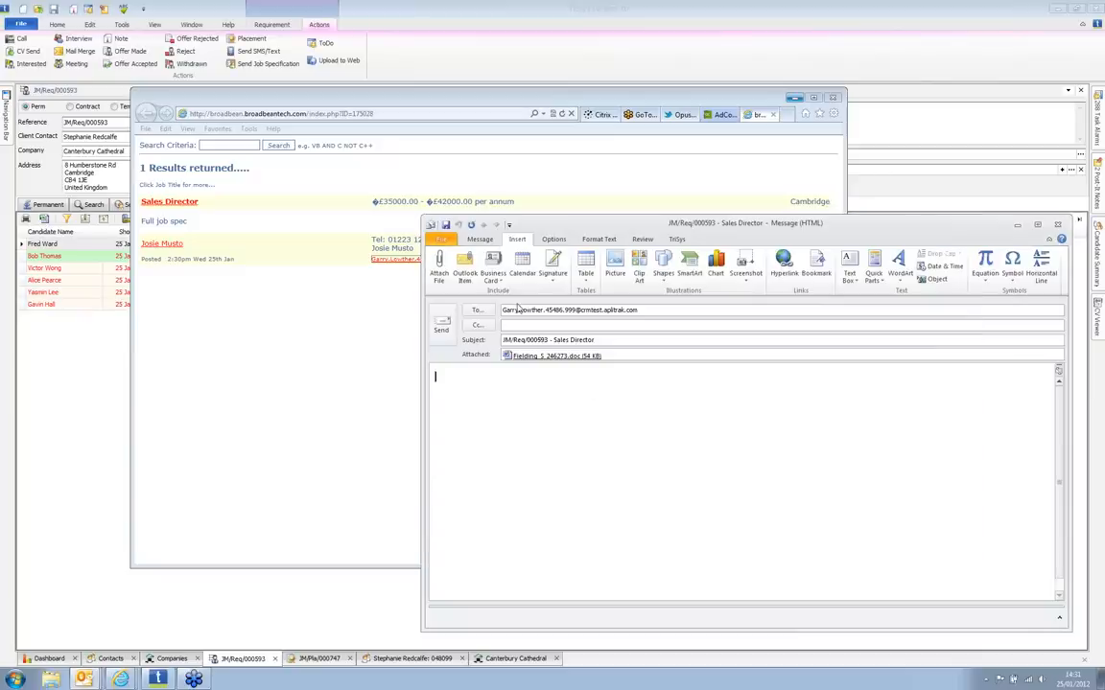
{"action": "left_click", "coordinate": [443, 334]}
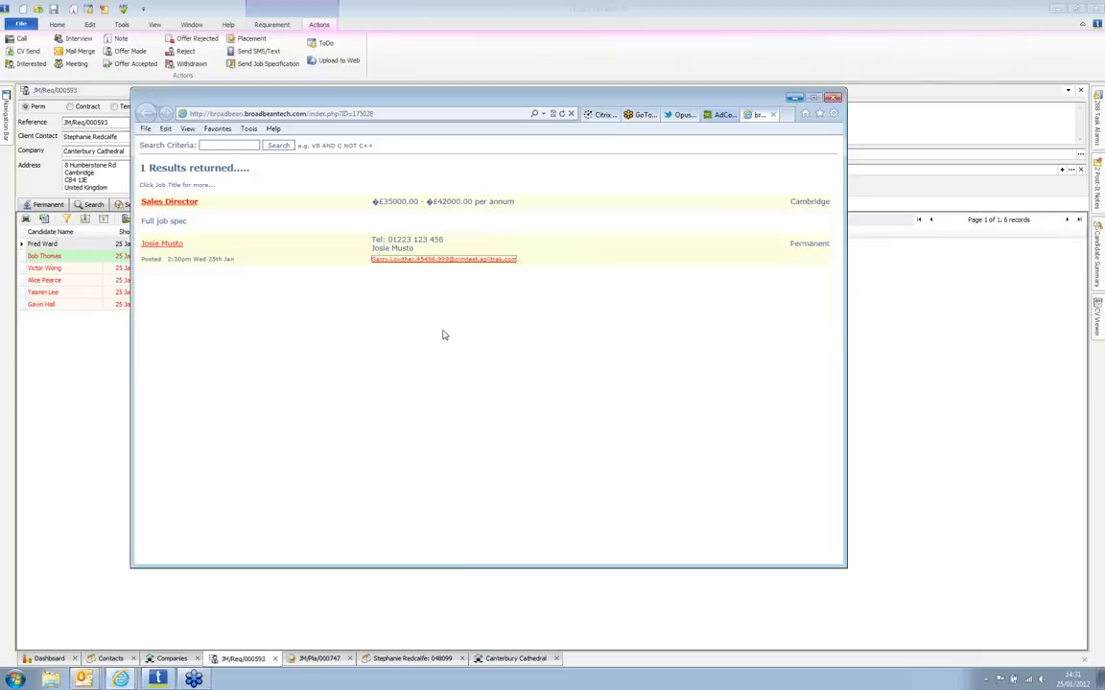
Step: Open the Responses page for the Sales Director vacancy (JM/Req/000593), currently empty
{"action": "left_click", "coordinate": [717, 115]}
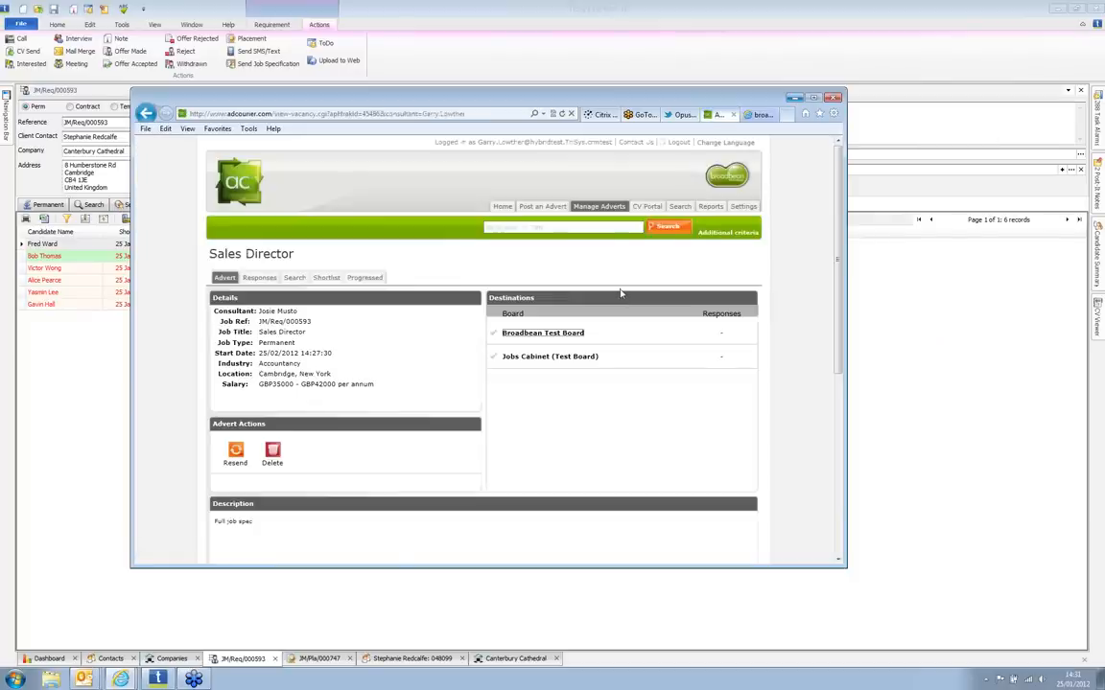
{"action": "left_click", "coordinate": [257, 279]}
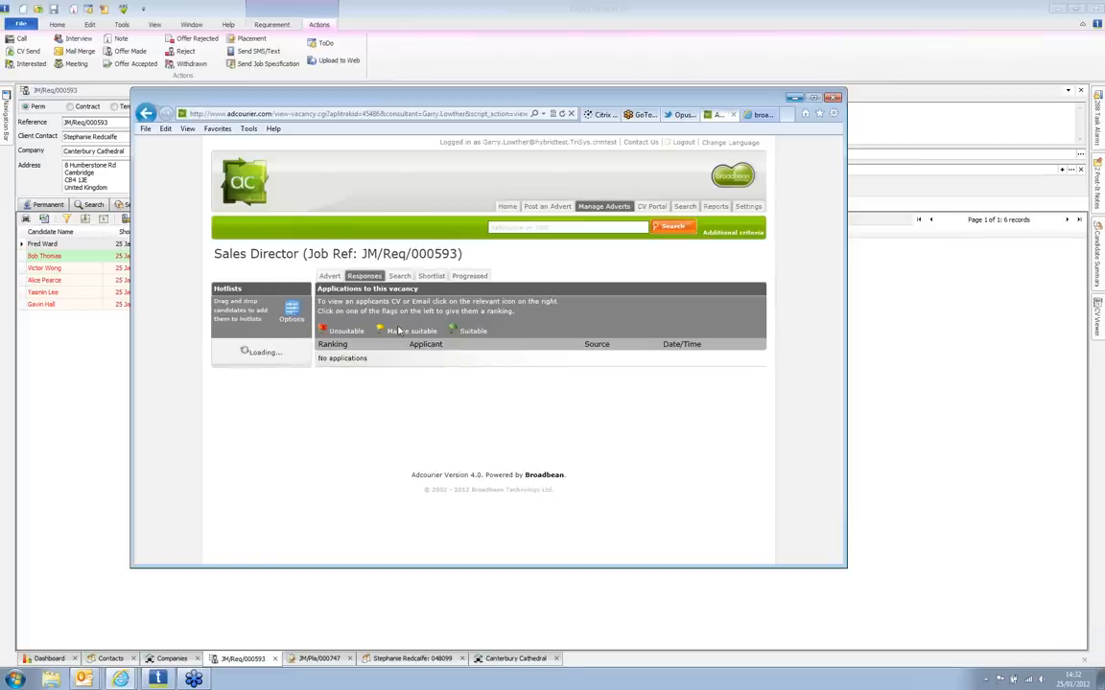
{"action": "left_click", "coordinate": [83, 677]}
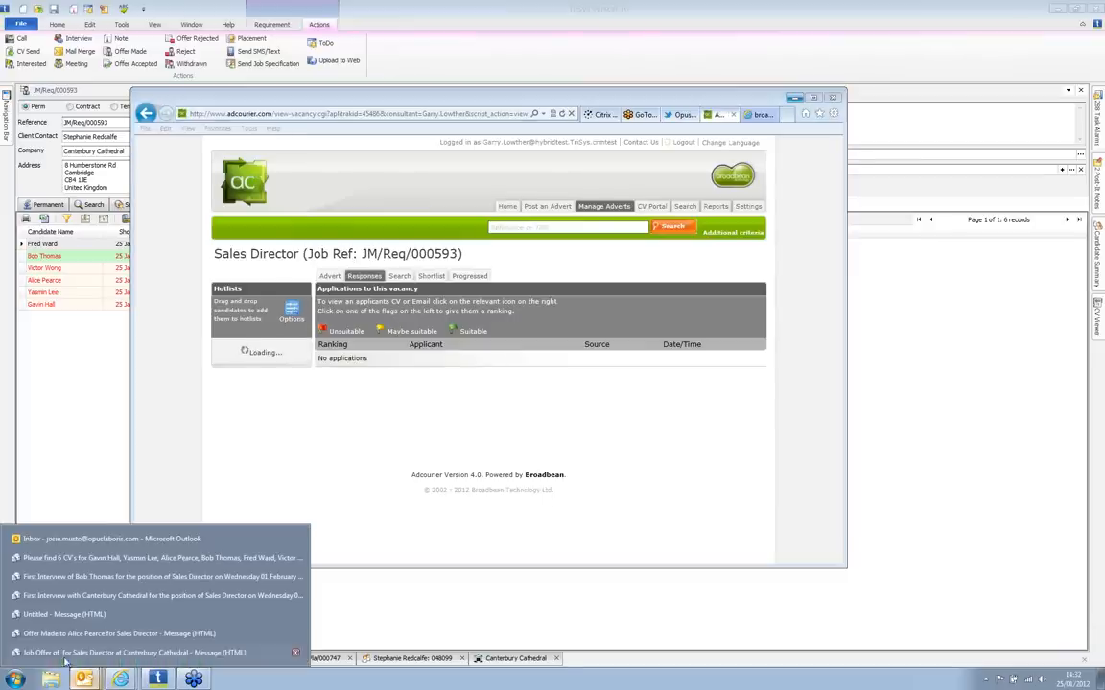
Step: Check Outlook's Sent Items, minimise Outlook, and return to the TriSys requirement record
{"action": "left_click", "coordinate": [76, 540]}
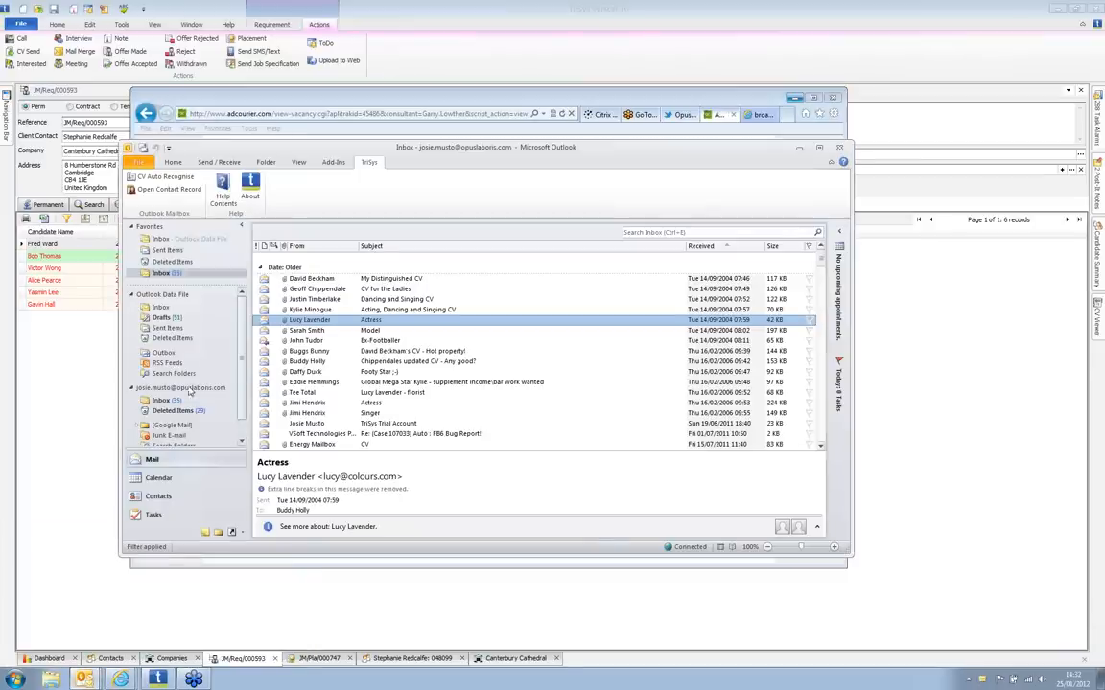
{"action": "left_click", "coordinate": [167, 250]}
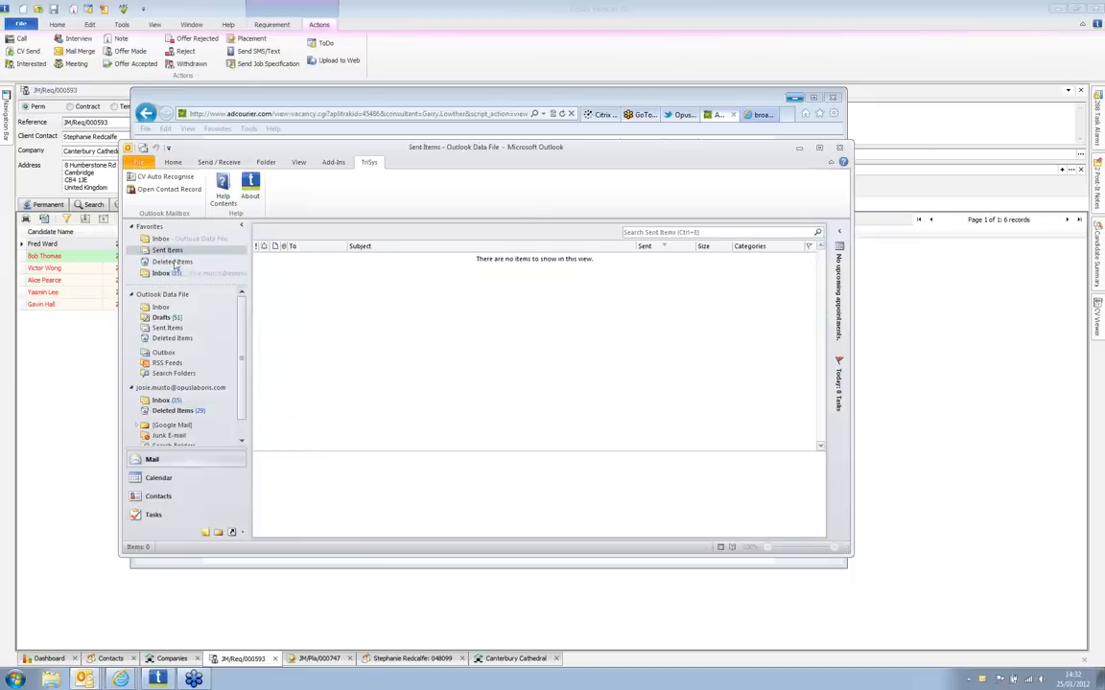
{"action": "left_click", "coordinate": [798, 149]}
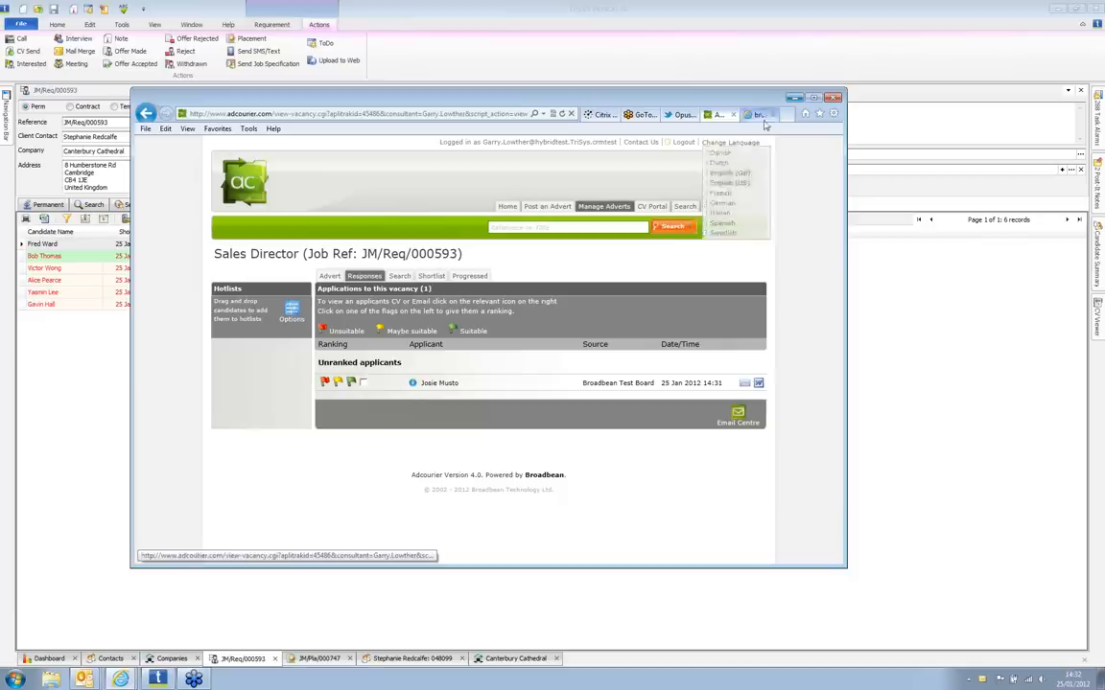
{"action": "left_click", "coordinate": [481, 39]}
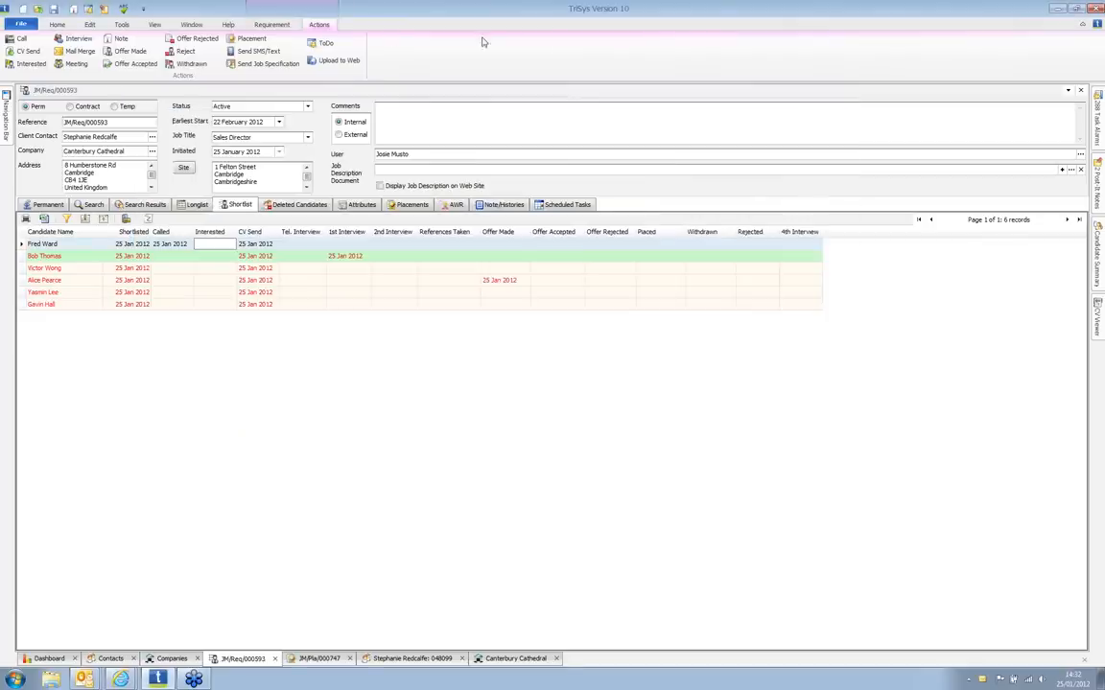
Step: Import the ticked Broadbean applicant into the Sales Director shortlist, bringing it to 7 candidates
{"action": "left_click", "coordinate": [258, 26]}
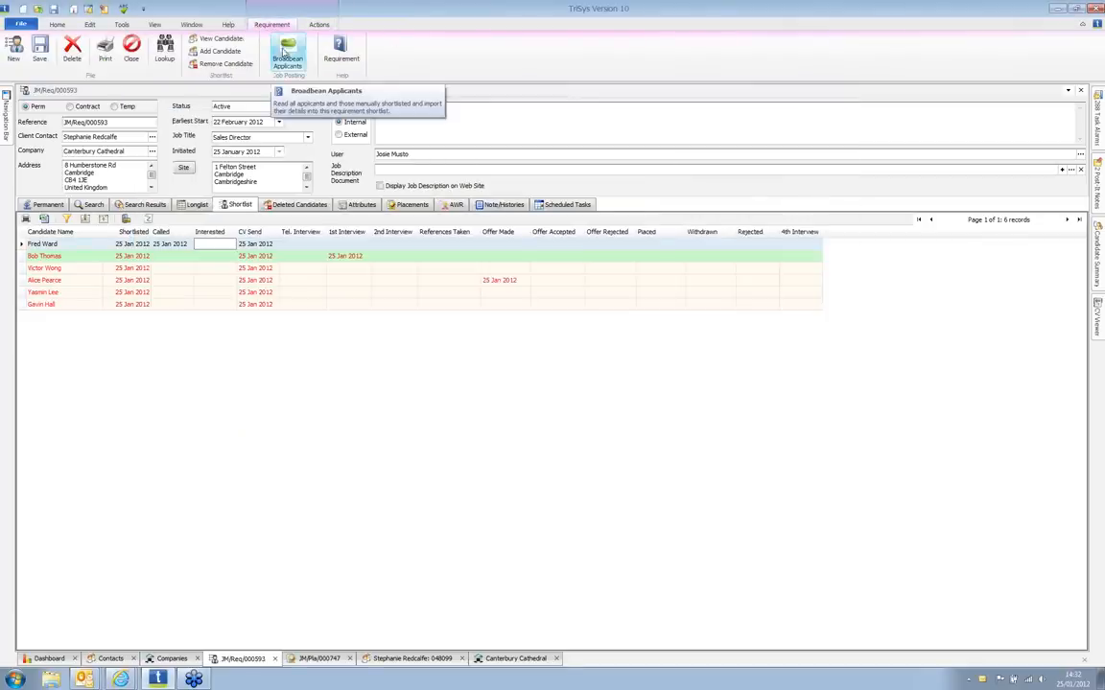
{"action": "left_click", "coordinate": [297, 53]}
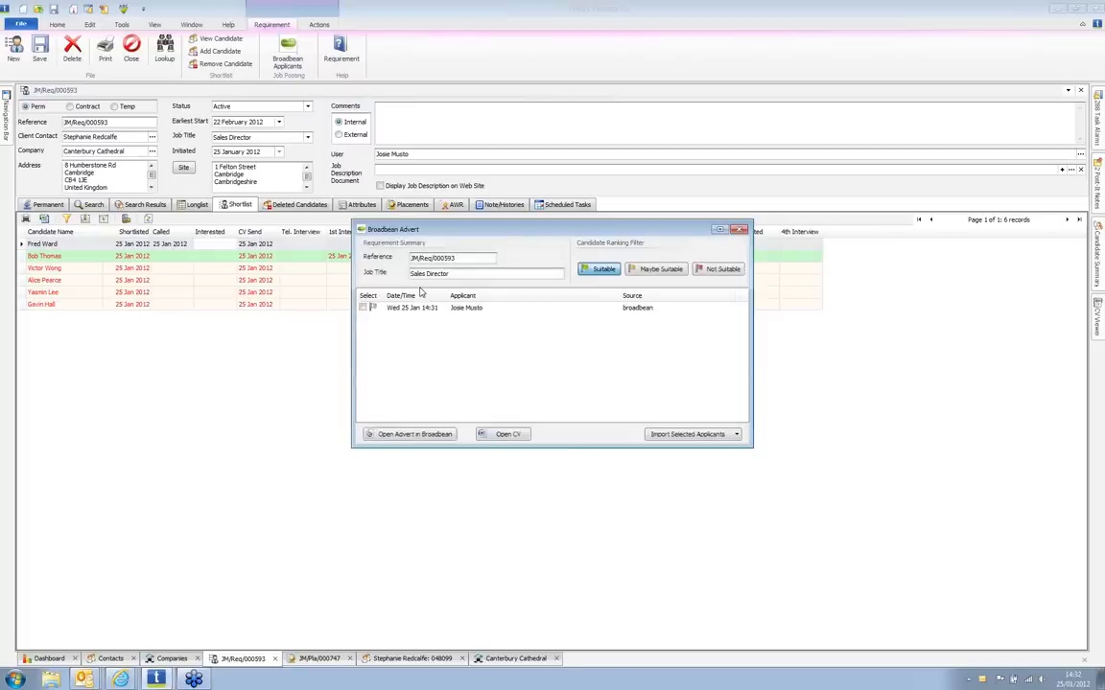
{"action": "left_click", "coordinate": [412, 308]}
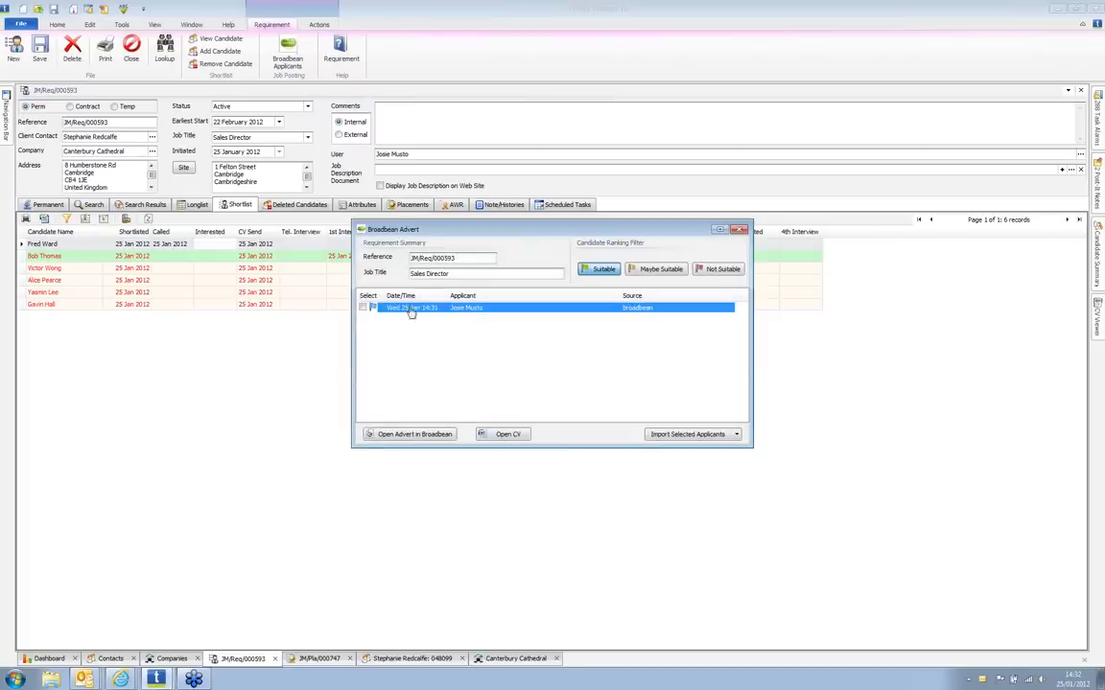
{"action": "left_click", "coordinate": [363, 308]}
{"action": "left_click", "coordinate": [687, 434]}
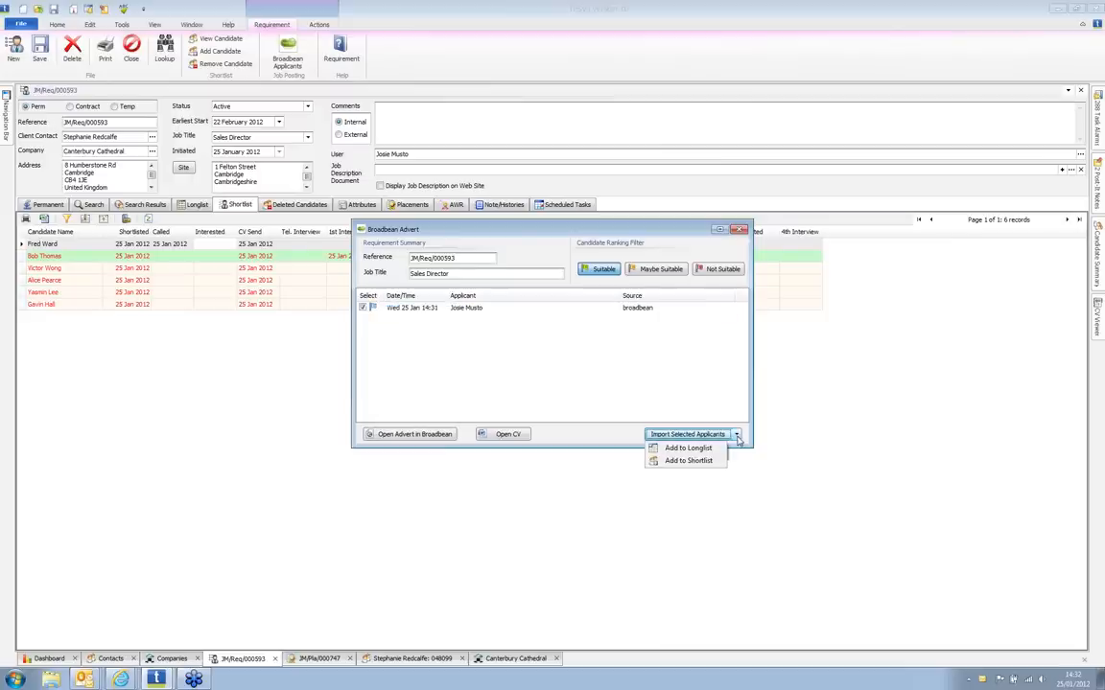
{"action": "left_click", "coordinate": [688, 461]}
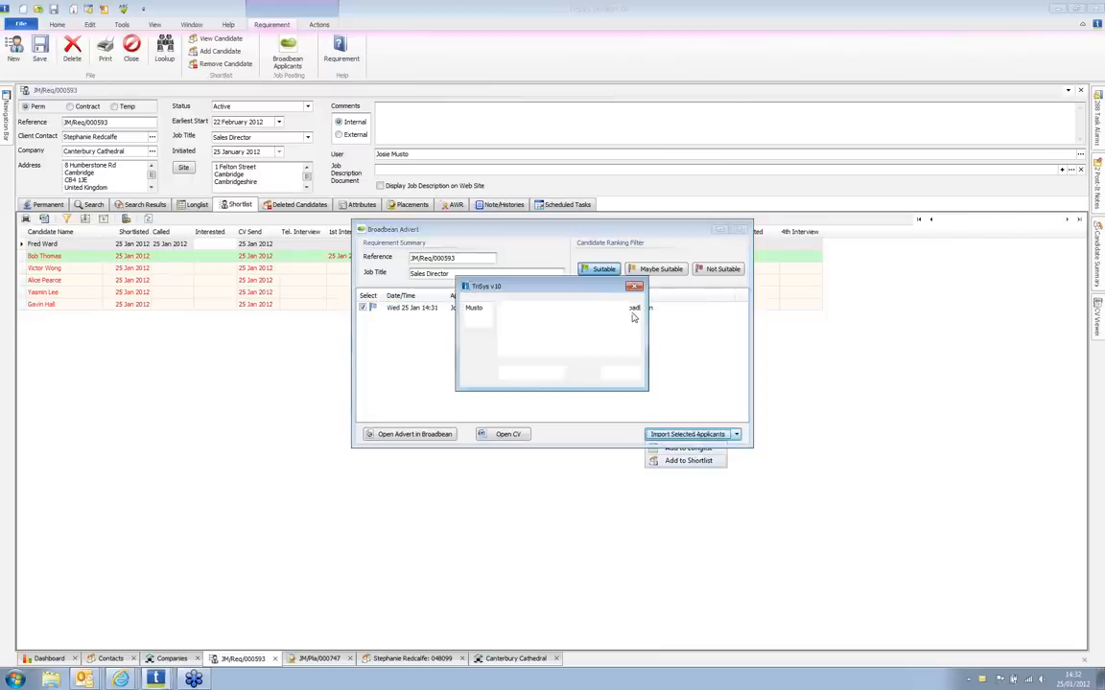
{"action": "left_click", "coordinate": [624, 373]}
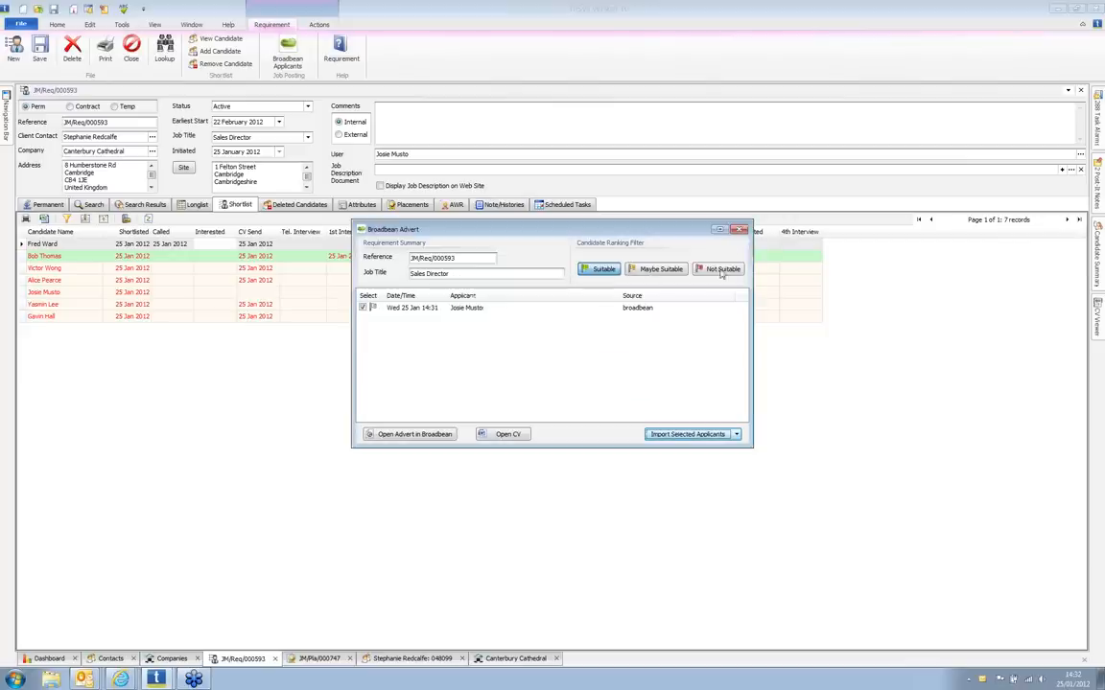
{"action": "left_click", "coordinate": [742, 230]}
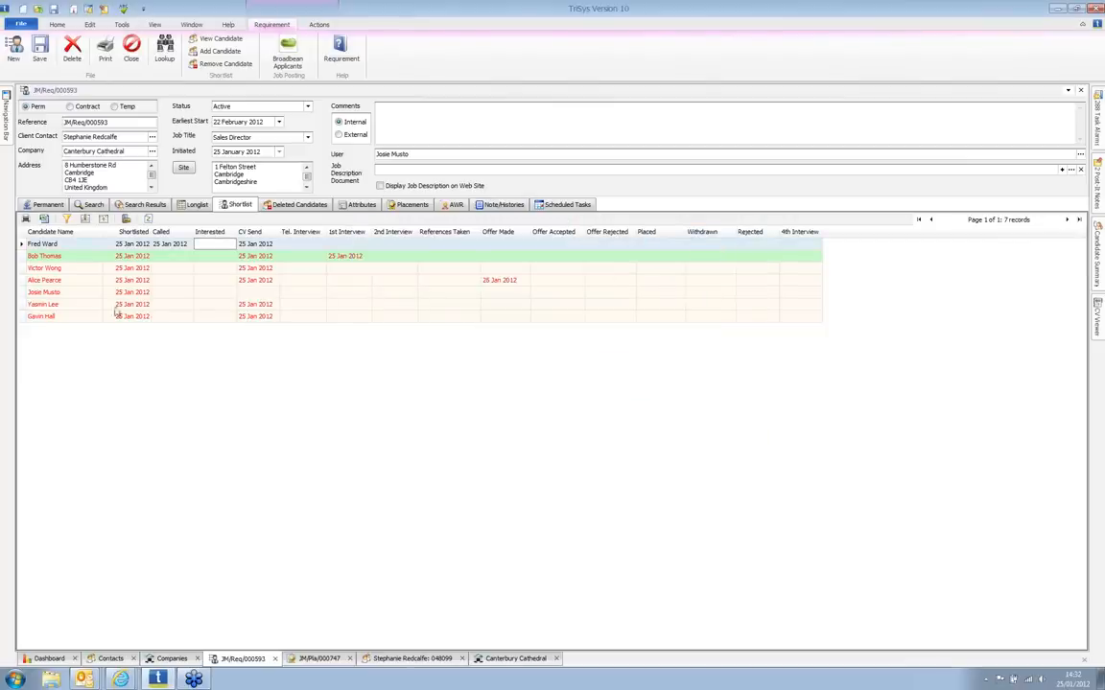
Step: Review the imported applicant's personal details, then go back to the JM/Req/000593 shortlist
{"action": "double_click", "coordinate": [48, 293]}
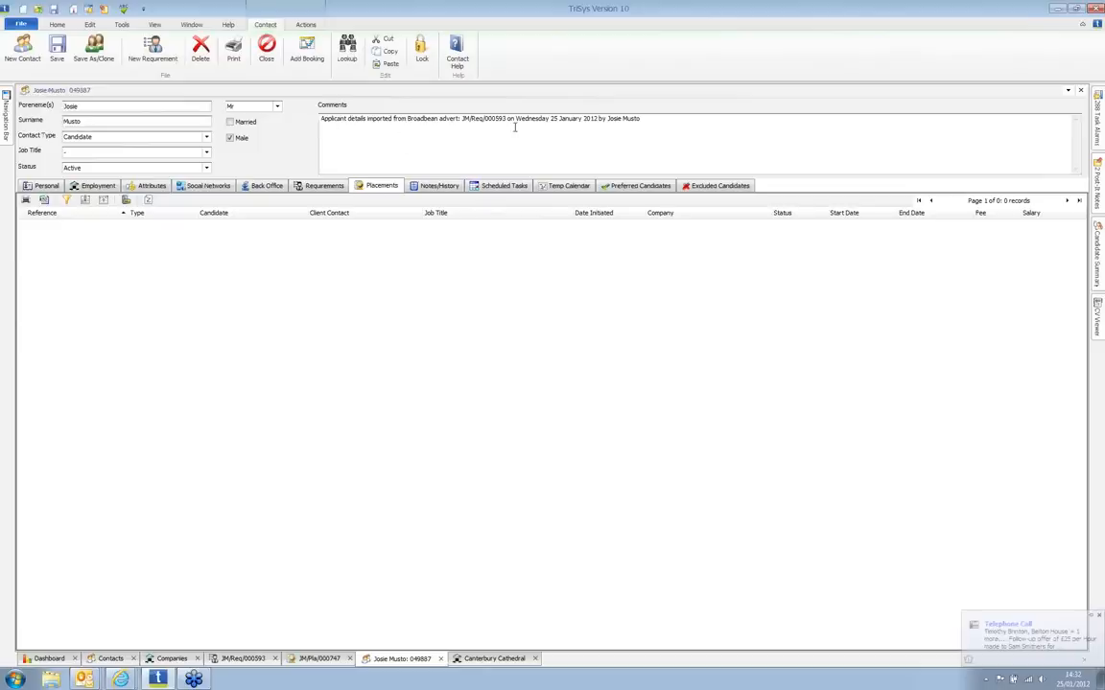
{"action": "left_click", "coordinate": [44, 185]}
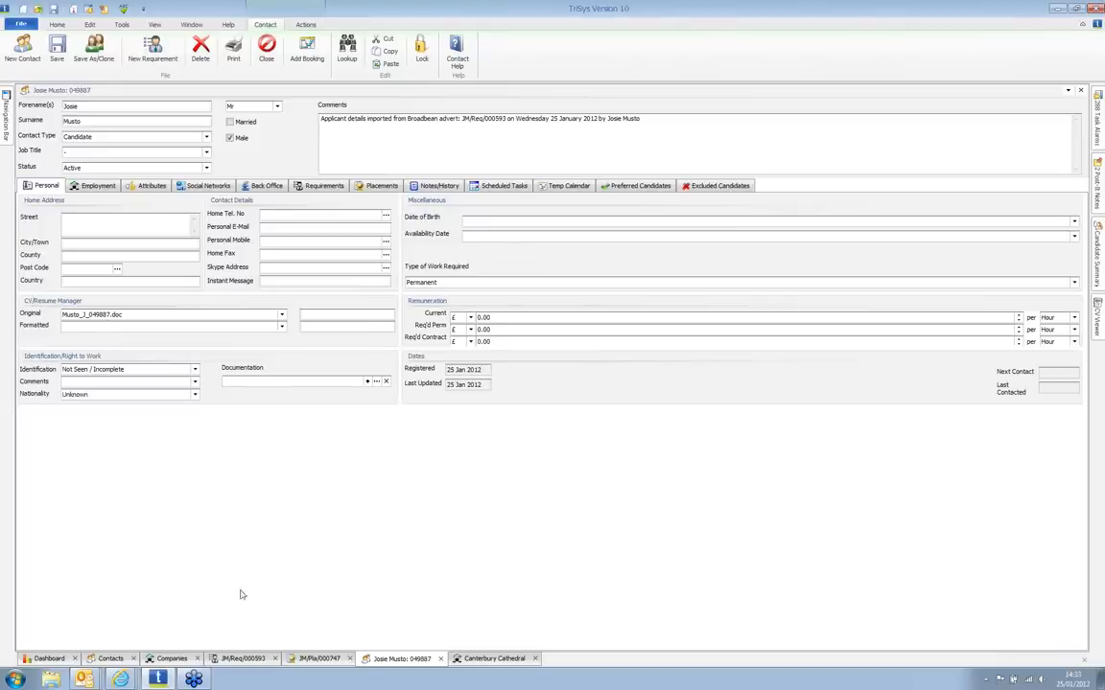
{"action": "left_click", "coordinate": [243, 659]}
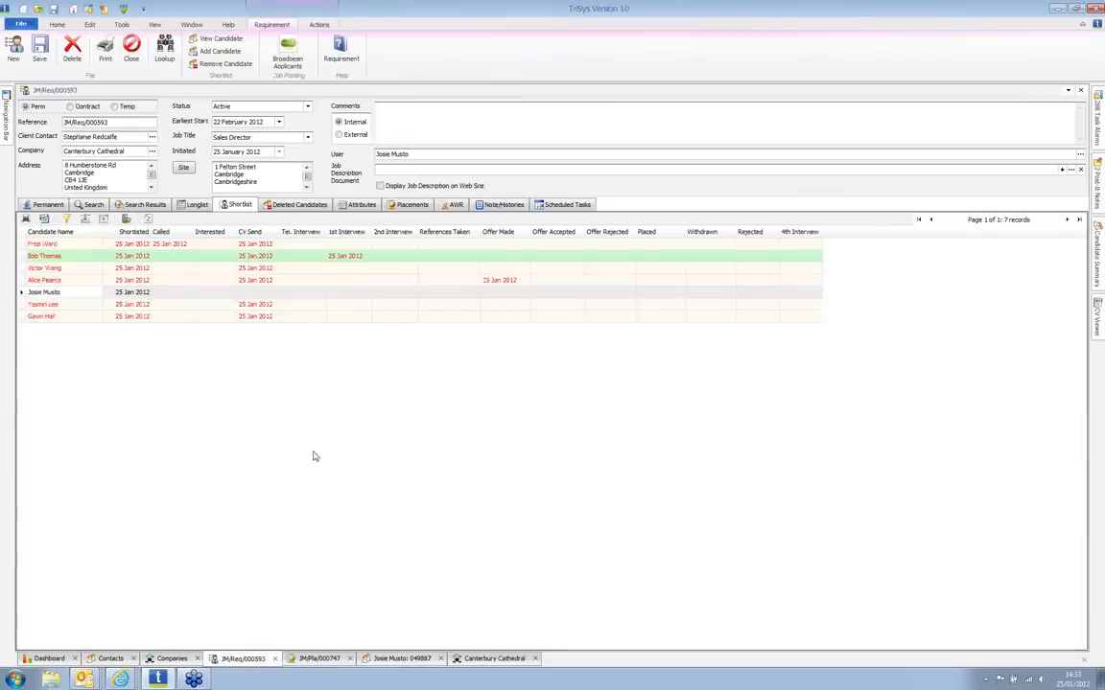
Step: Create permanent placement JM/Pla/000748 for the offered candidate, starting 25 February 2012
{"action": "left_click", "coordinate": [394, 279]}
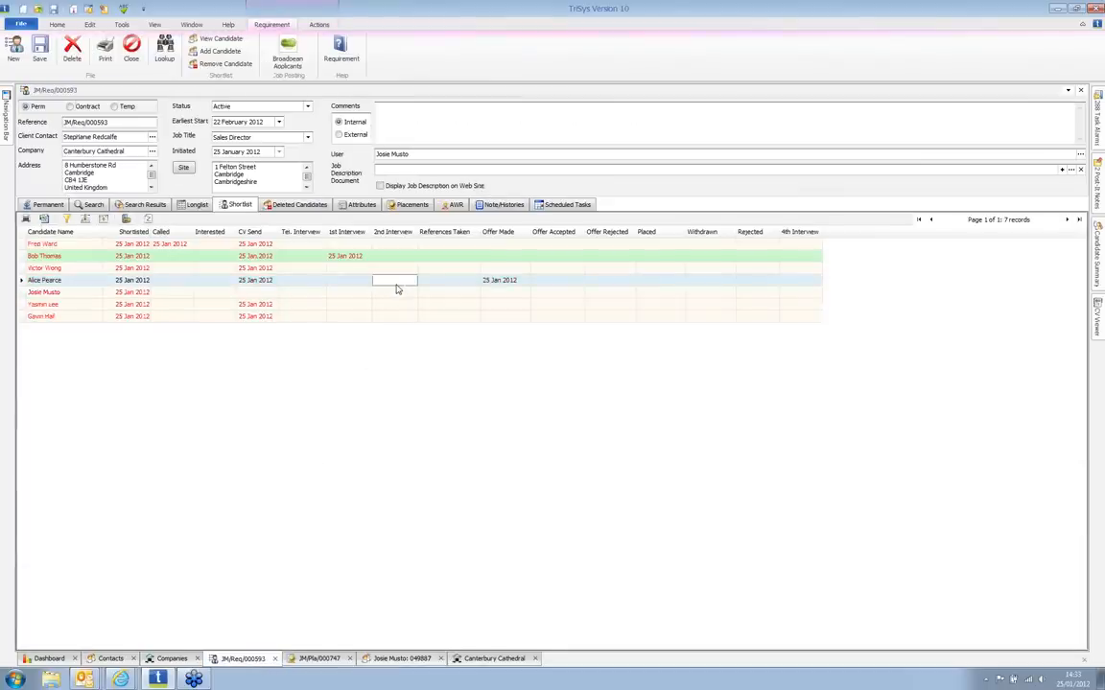
{"action": "left_click", "coordinate": [322, 25]}
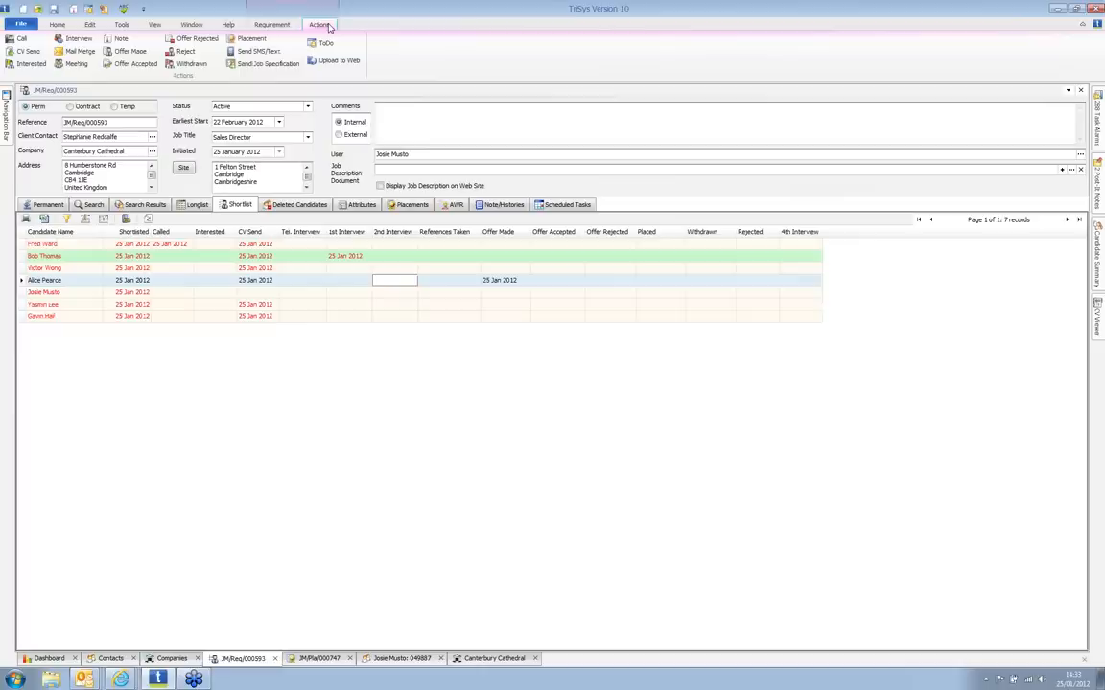
{"action": "left_click", "coordinate": [247, 40]}
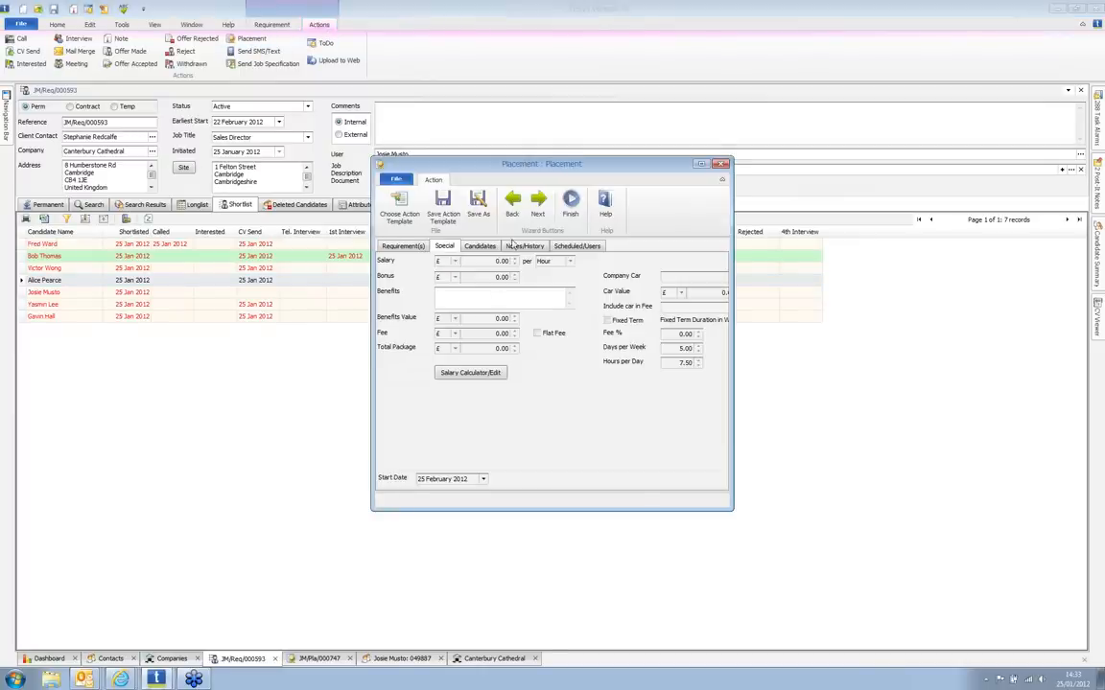
{"action": "left_click", "coordinate": [481, 247]}
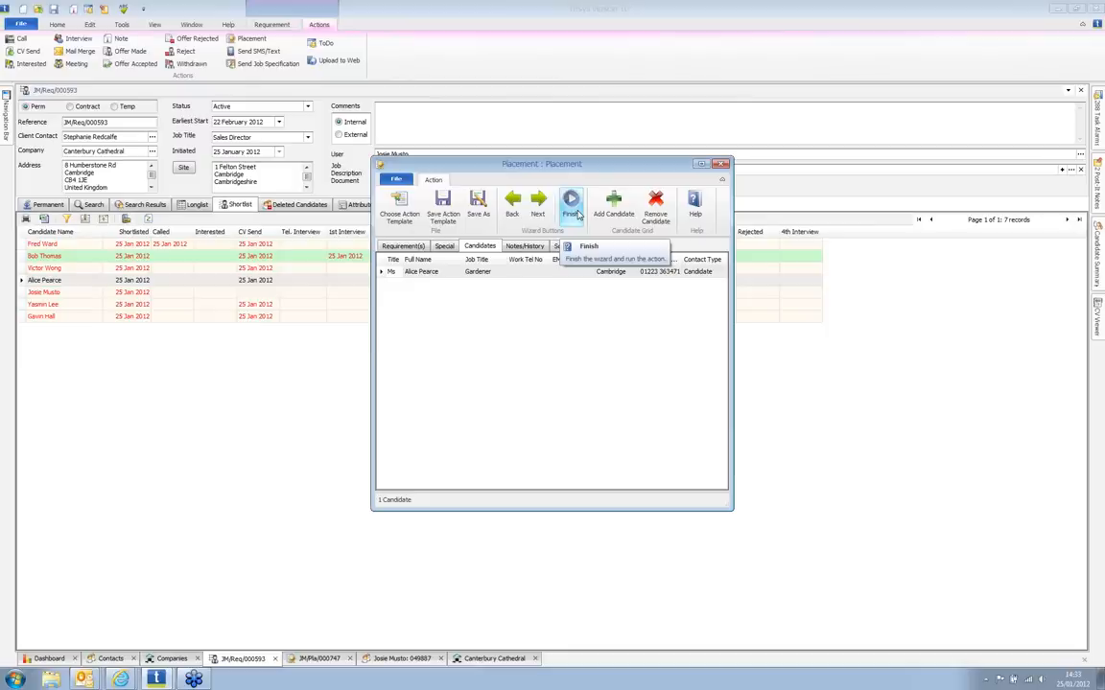
{"action": "left_click", "coordinate": [572, 206]}
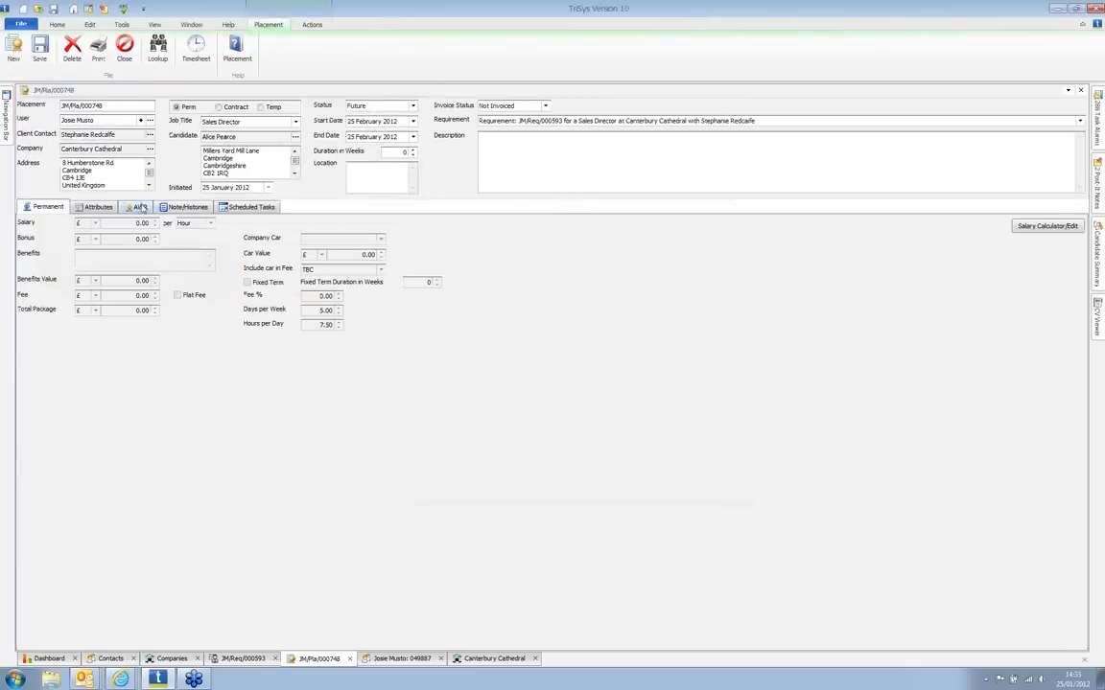
Step: List placement JM/Pla/000748's scheduled tasks and select the Client Schedule to-do and Check in call
{"action": "left_click", "coordinate": [183, 207]}
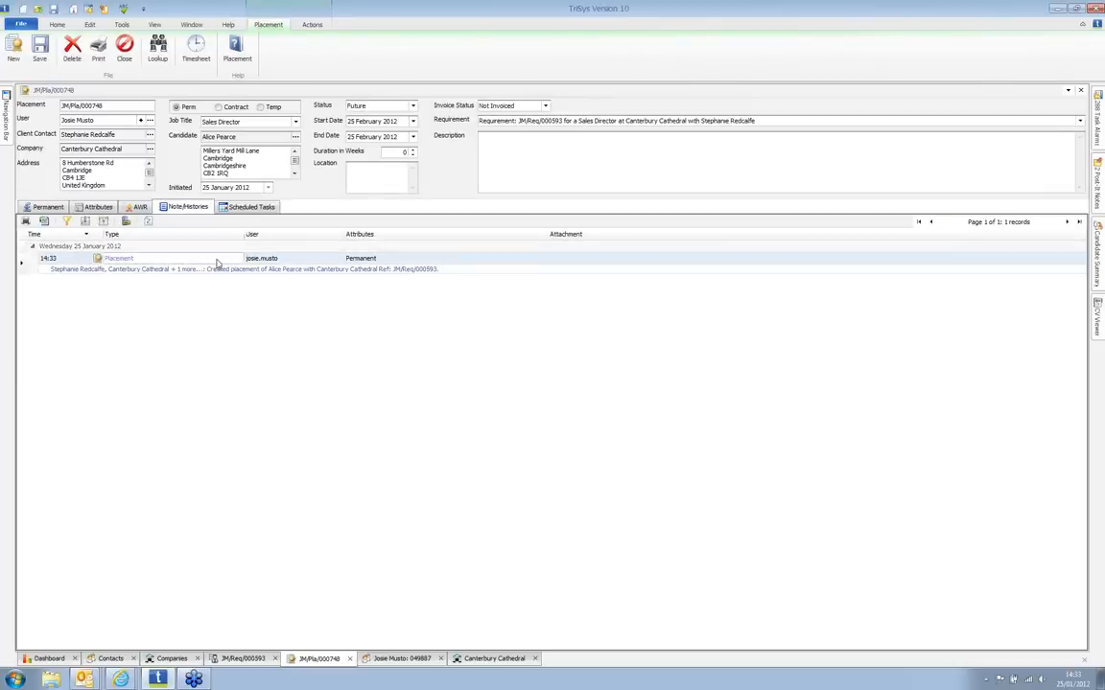
{"action": "left_click", "coordinate": [226, 207]}
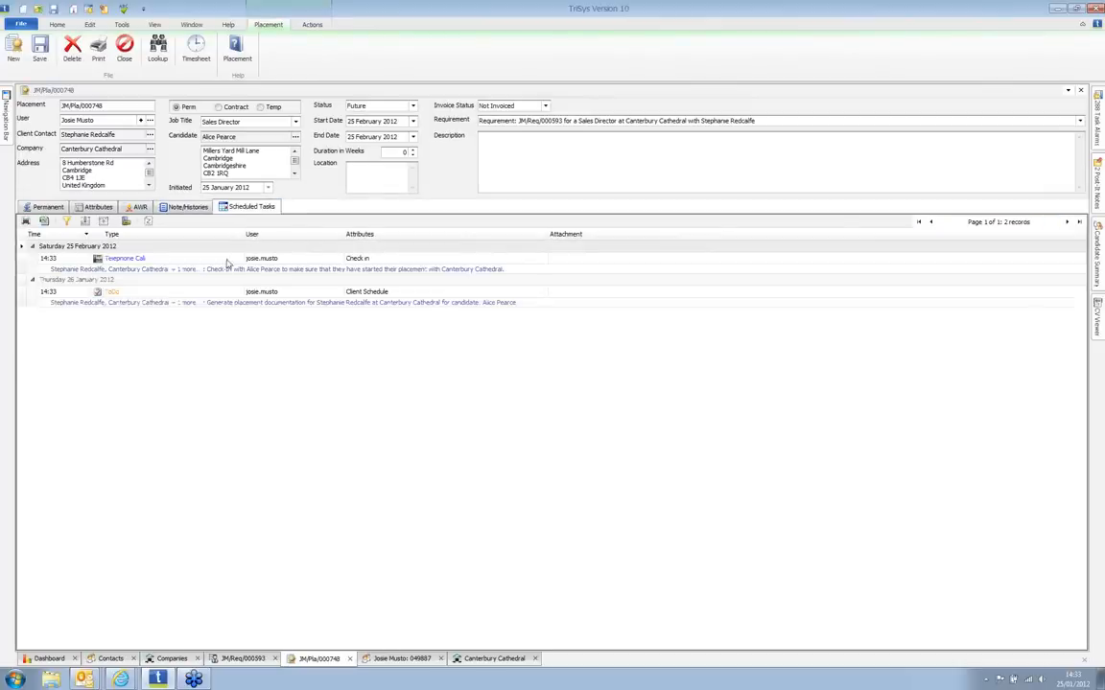
{"action": "left_click", "coordinate": [166, 297]}
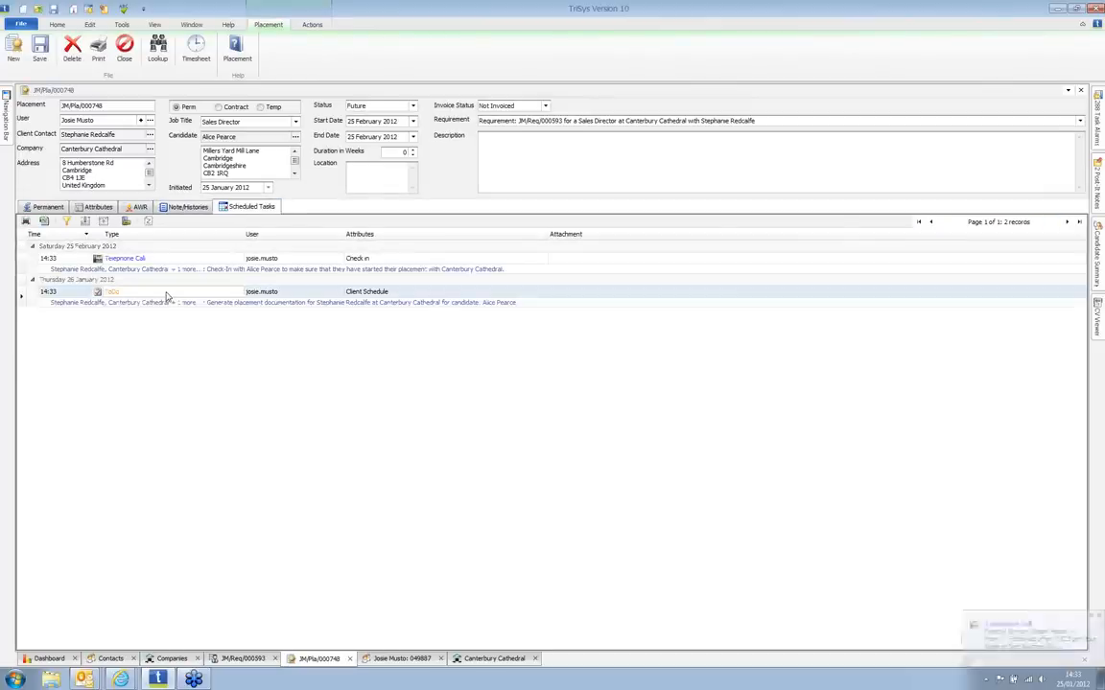
{"action": "left_click", "coordinate": [157, 265]}
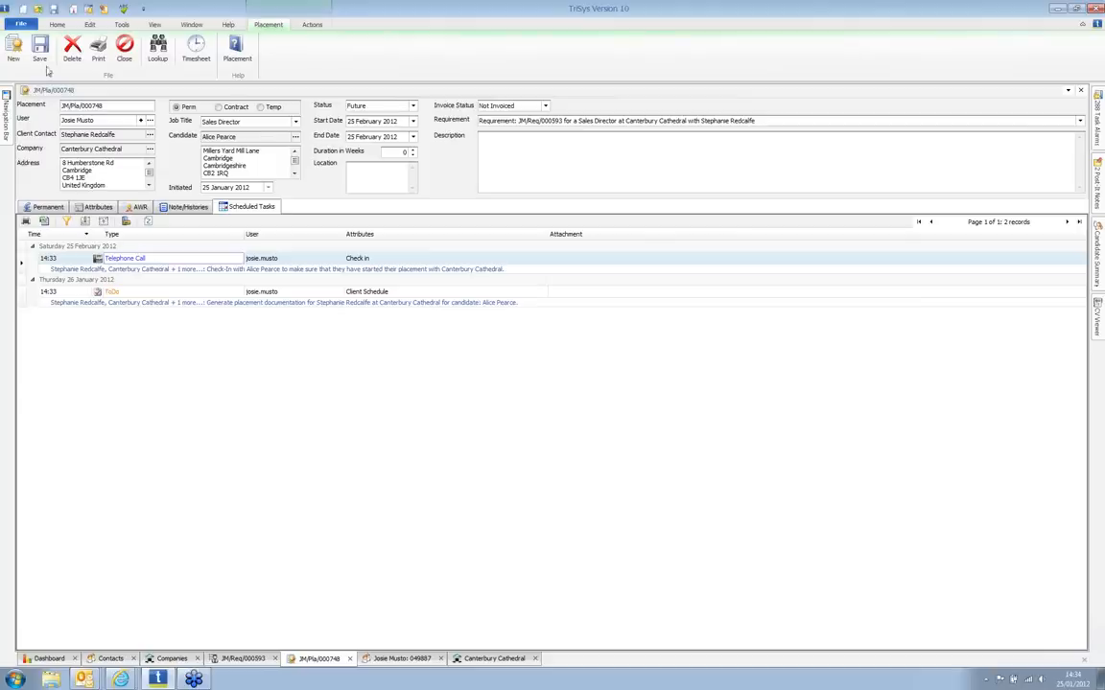
{"action": "left_click", "coordinate": [55, 26]}
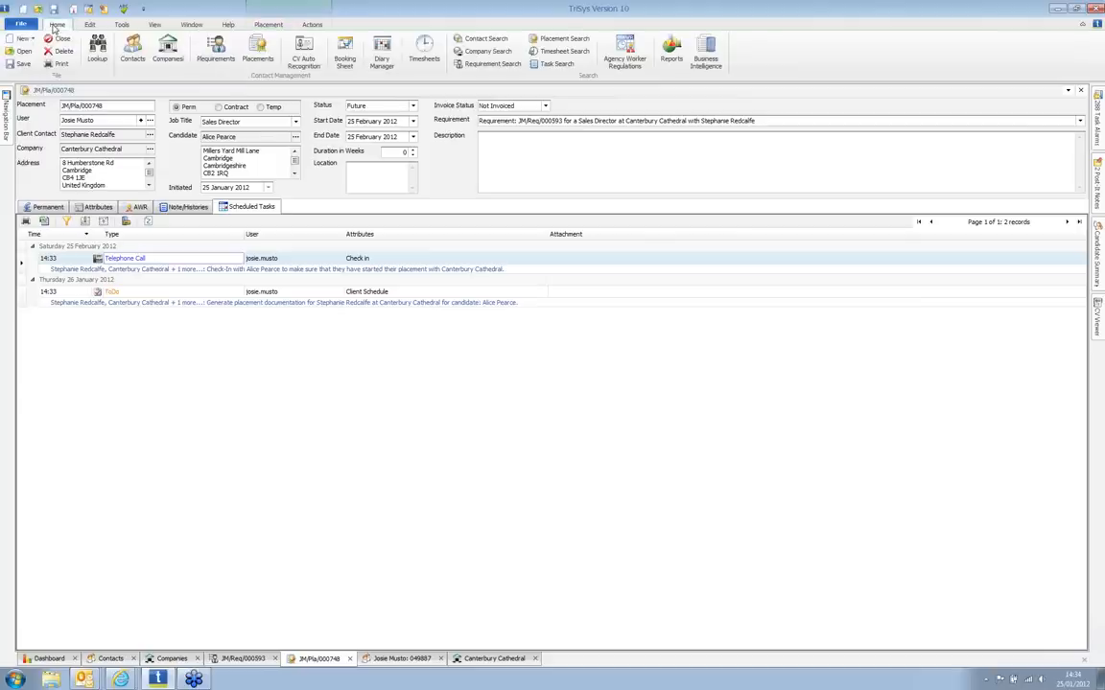
Step: Open the Diary Manager options, showing one ticked user, a 30-minute interval and ToDo default
{"action": "left_click", "coordinate": [344, 50]}
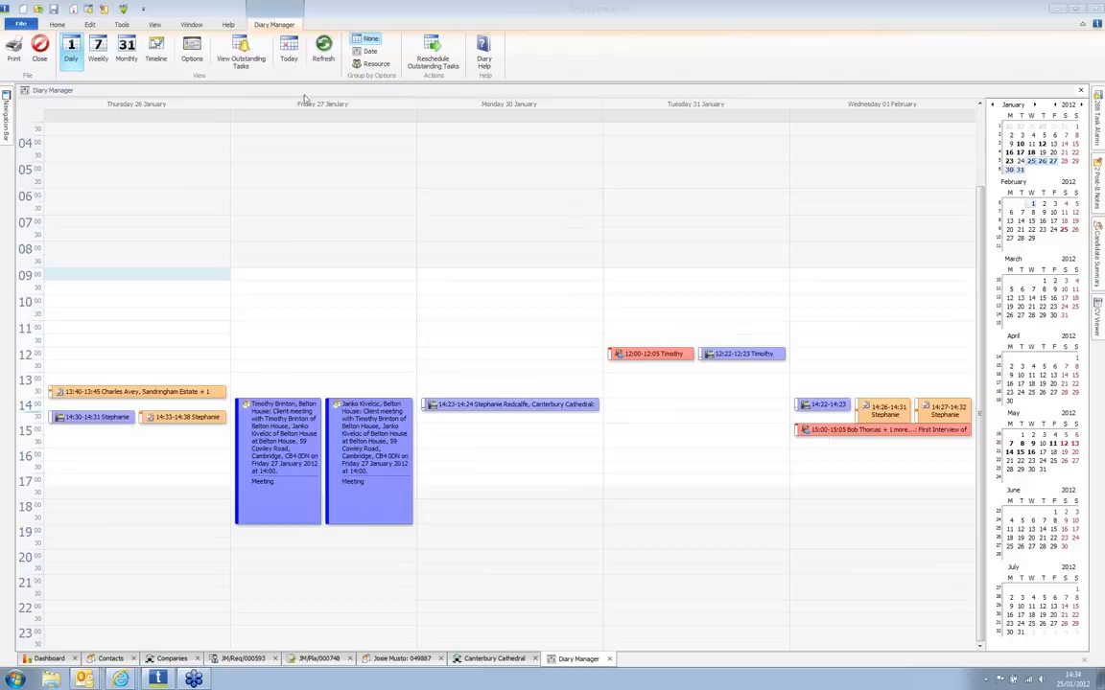
{"action": "left_click", "coordinate": [196, 55]}
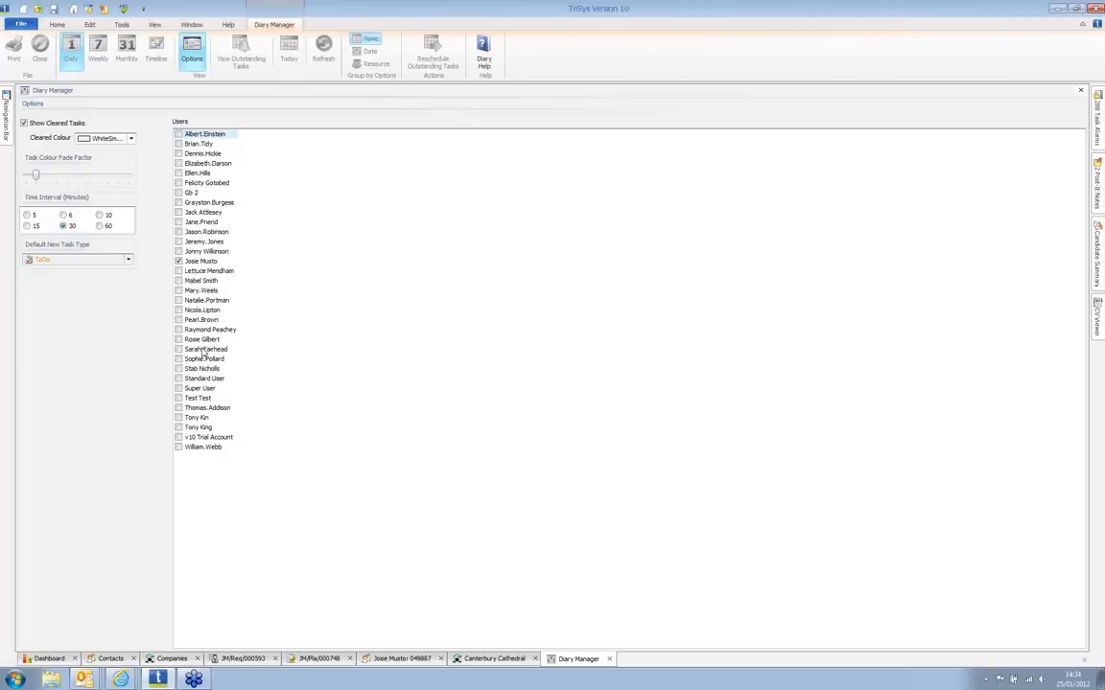
Step: Set the diary to 15-minute slots and add a second user's diary to the view
{"action": "left_click", "coordinate": [28, 227]}
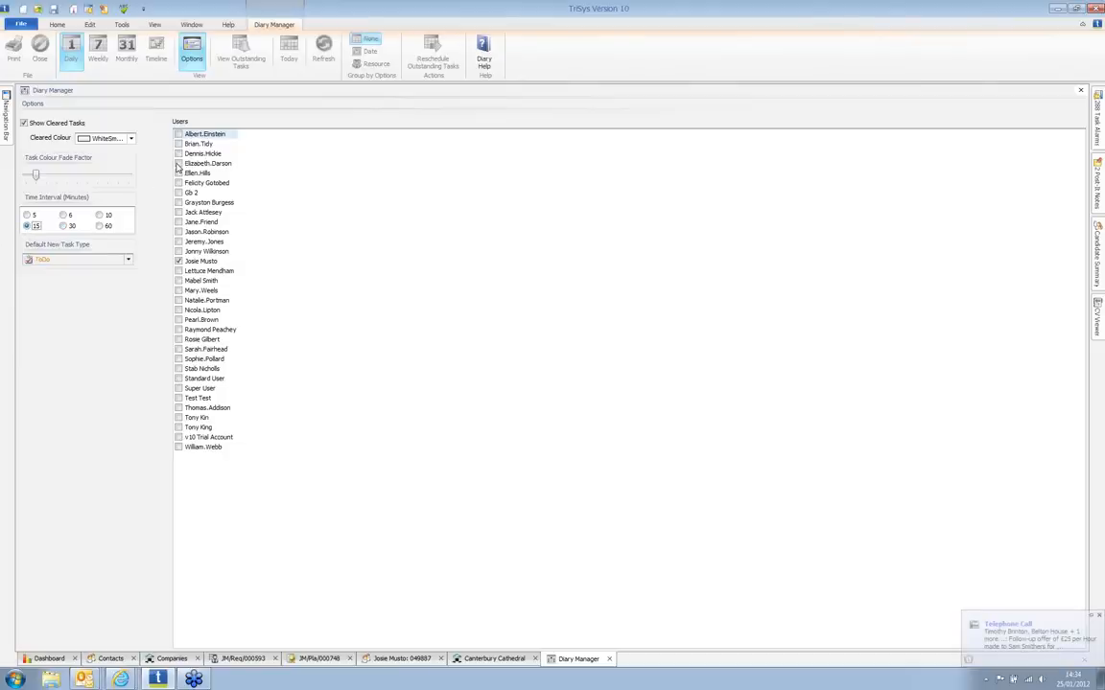
{"action": "left_click", "coordinate": [177, 164]}
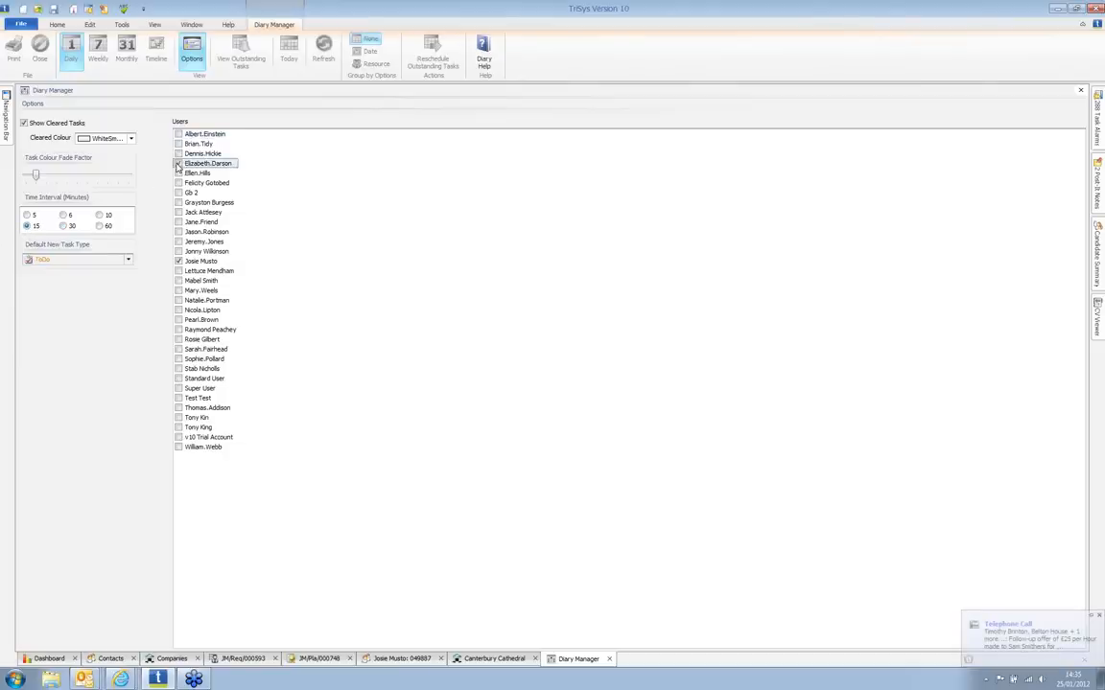
{"action": "left_click", "coordinate": [189, 57]}
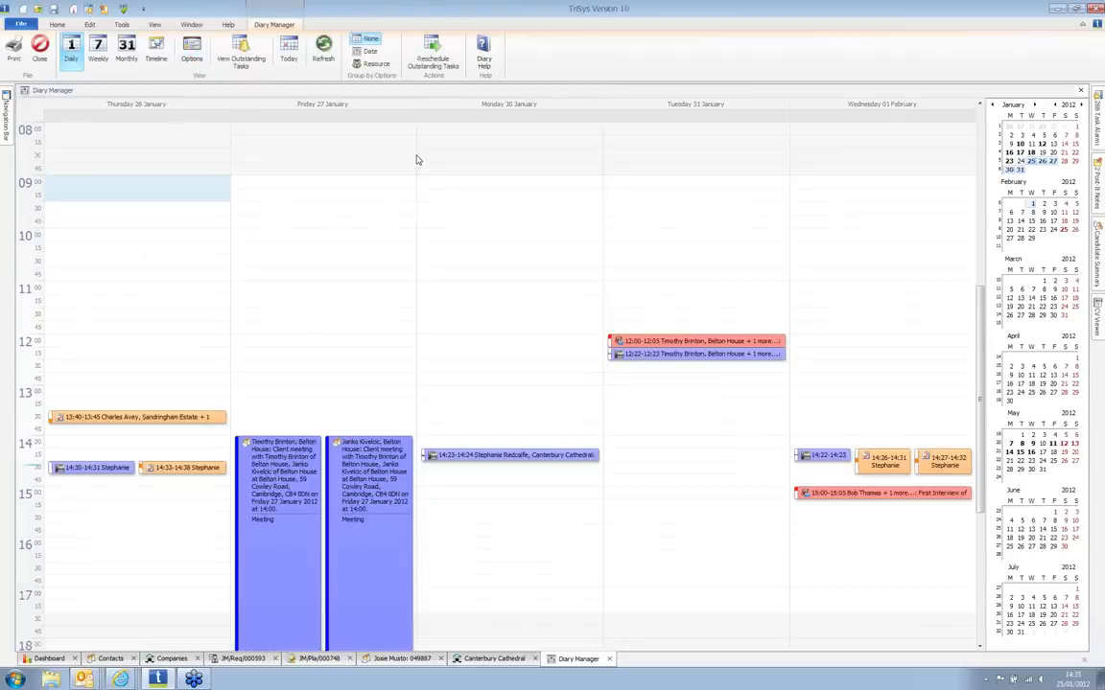
Step: Group the diary by resource, then by date, and close the Diary Manager
{"action": "left_click", "coordinate": [377, 64]}
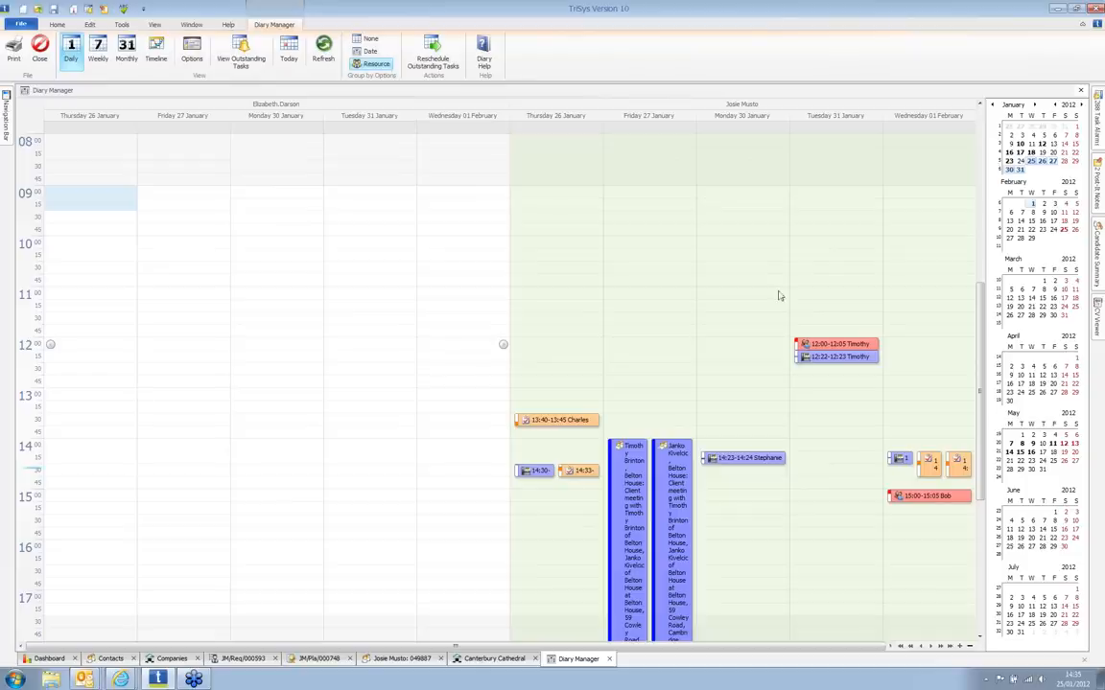
{"action": "left_click", "coordinate": [370, 51]}
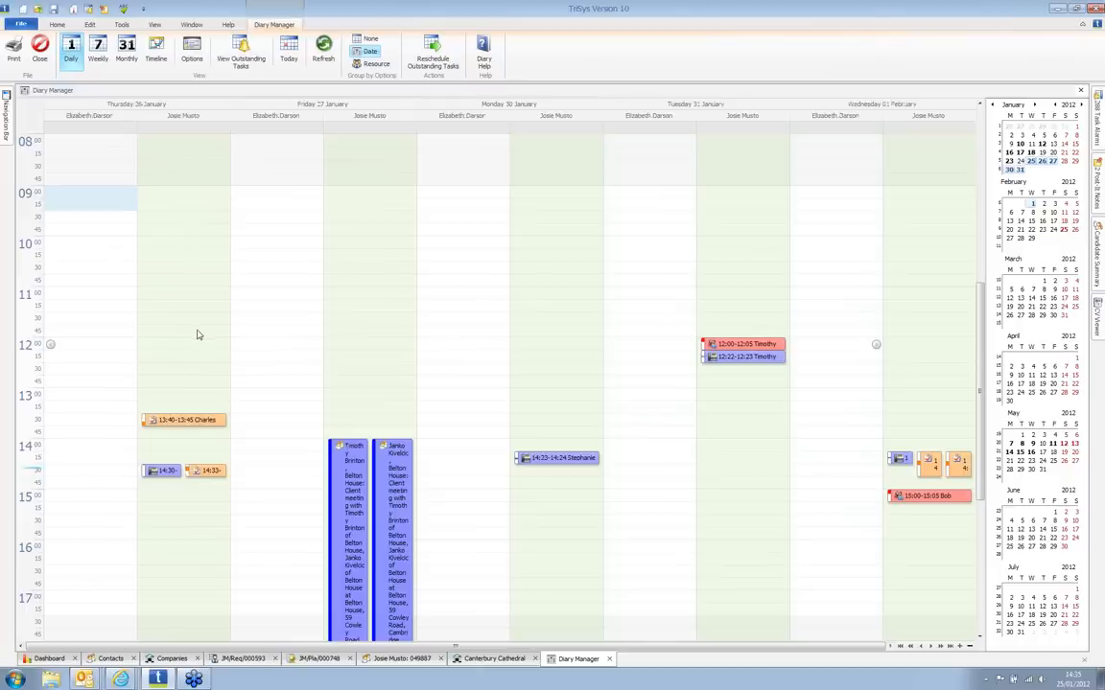
{"action": "left_click", "coordinate": [610, 659]}
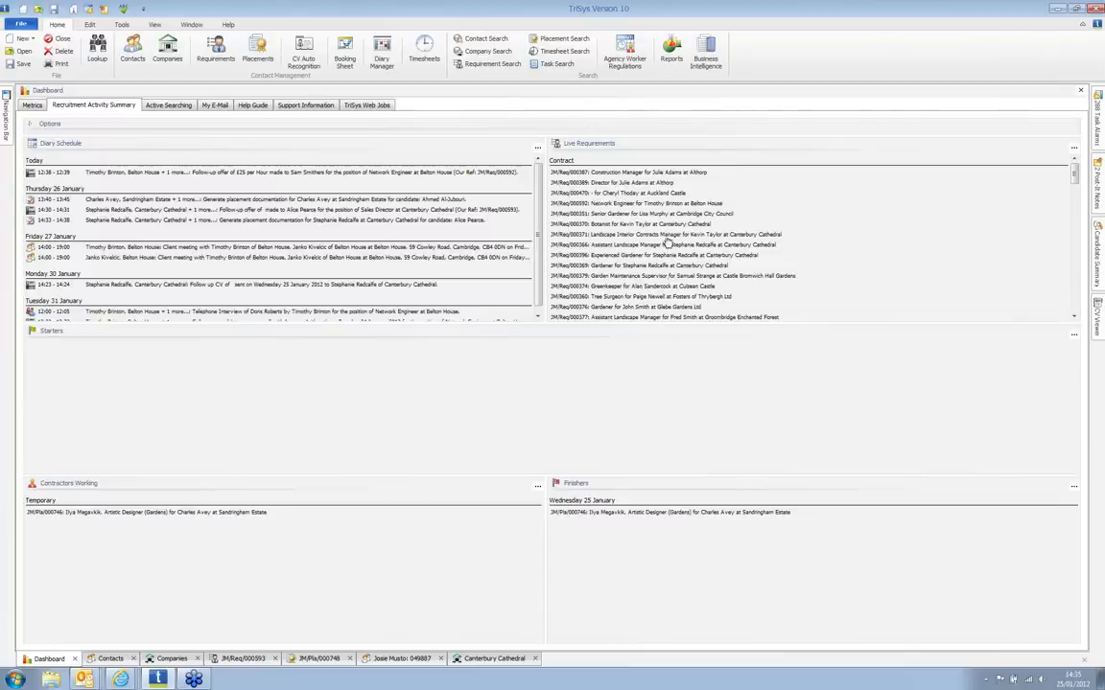
Step: View the Job Broadcasting report, then run the Requirement Value report for 25/01/2011–25/02/2012
{"action": "left_click", "coordinate": [671, 53]}
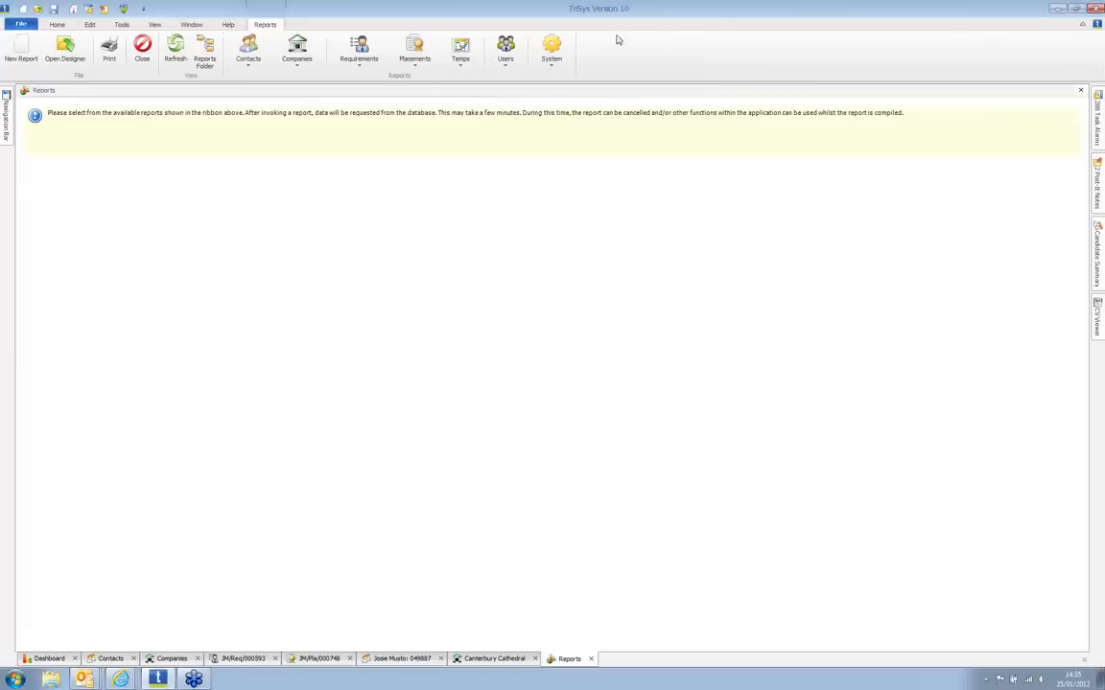
{"action": "left_click", "coordinate": [368, 46]}
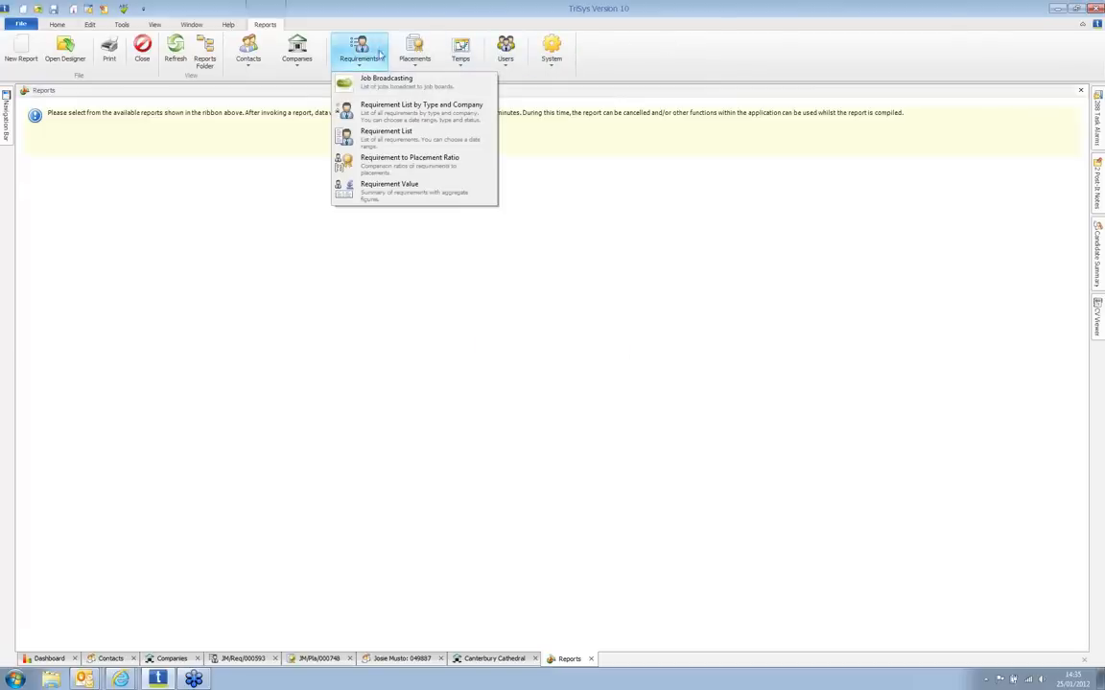
{"action": "left_click", "coordinate": [413, 90]}
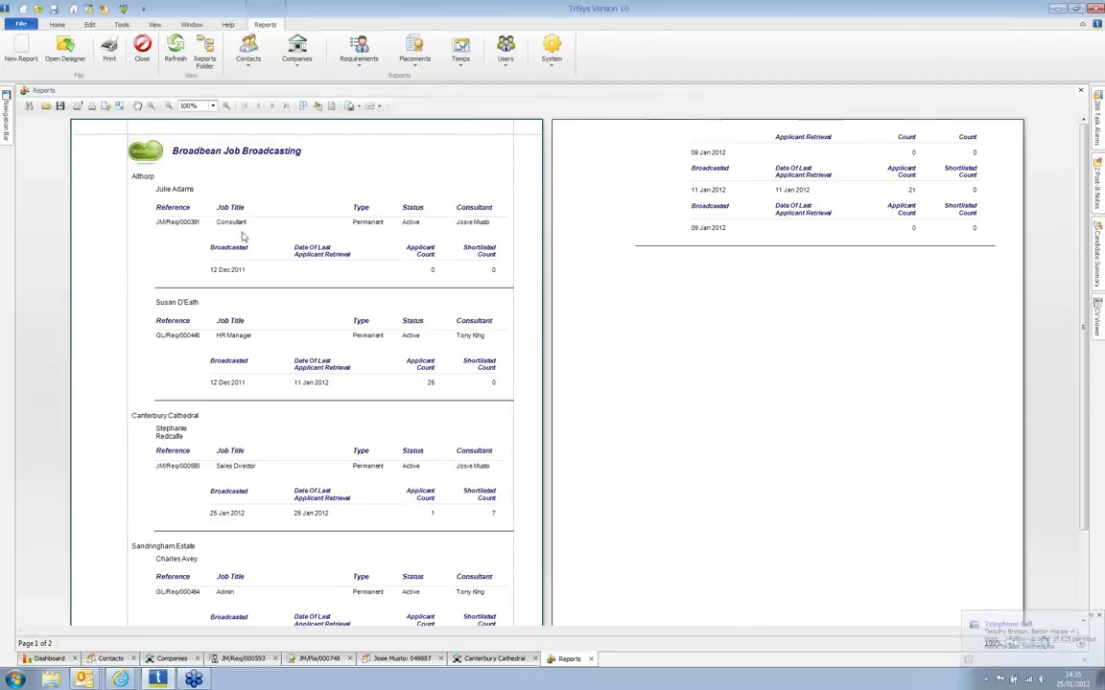
{"action": "scroll", "coordinate": [254, 306], "scroll_direction": "down", "scroll_amount": 1}
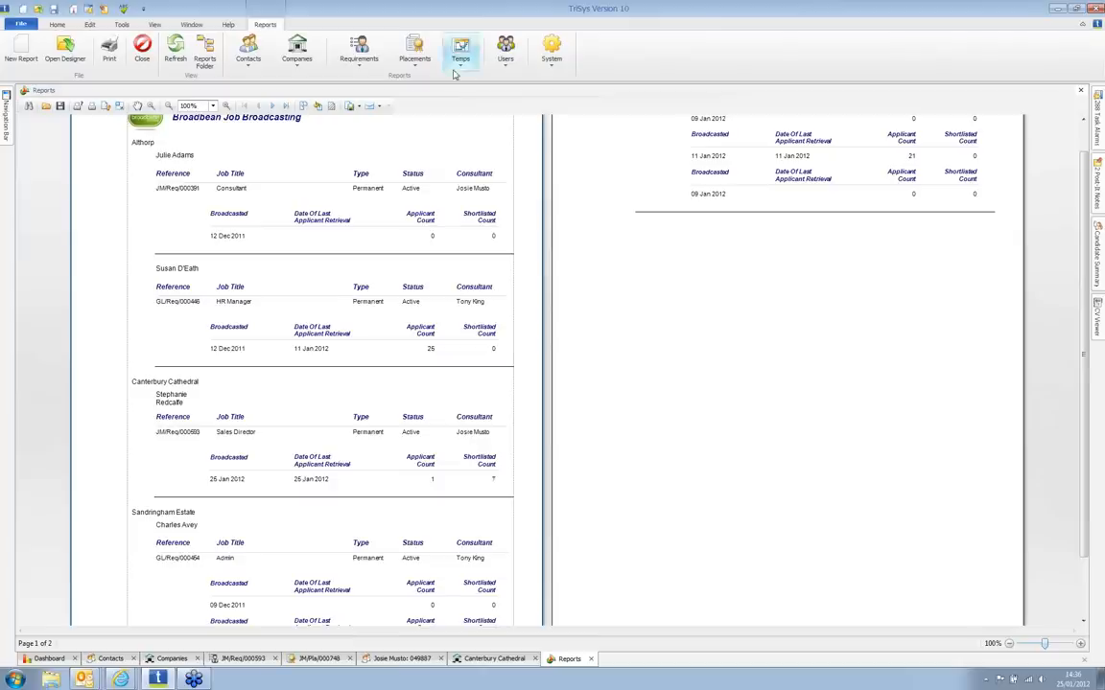
{"action": "left_click", "coordinate": [359, 53]}
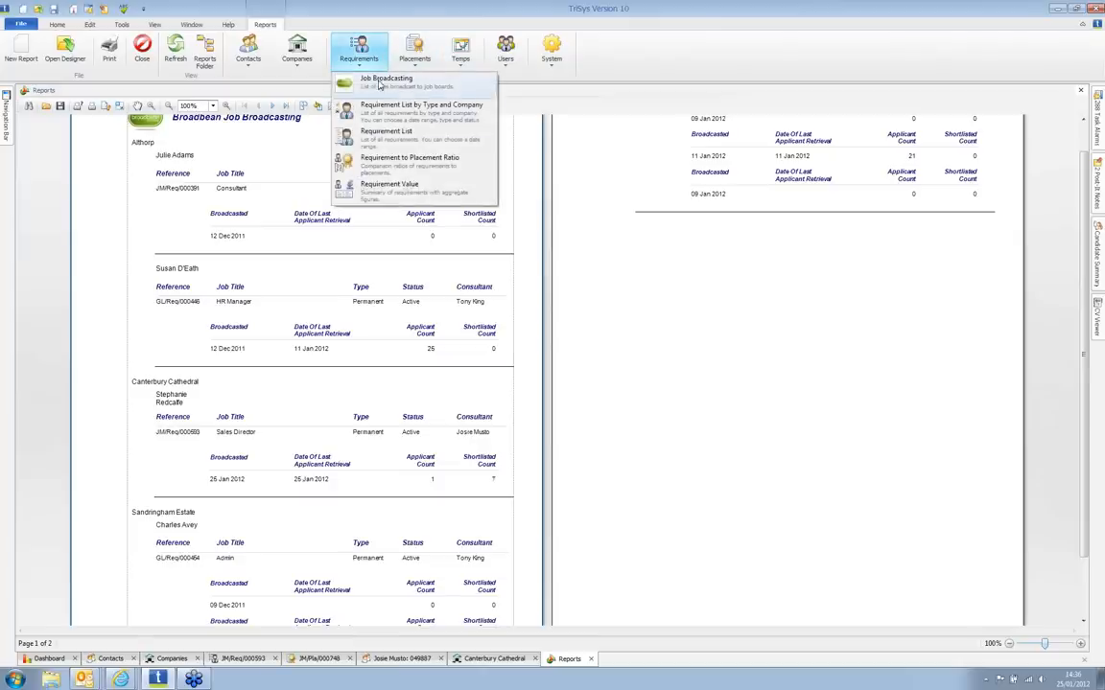
{"action": "left_click", "coordinate": [408, 190]}
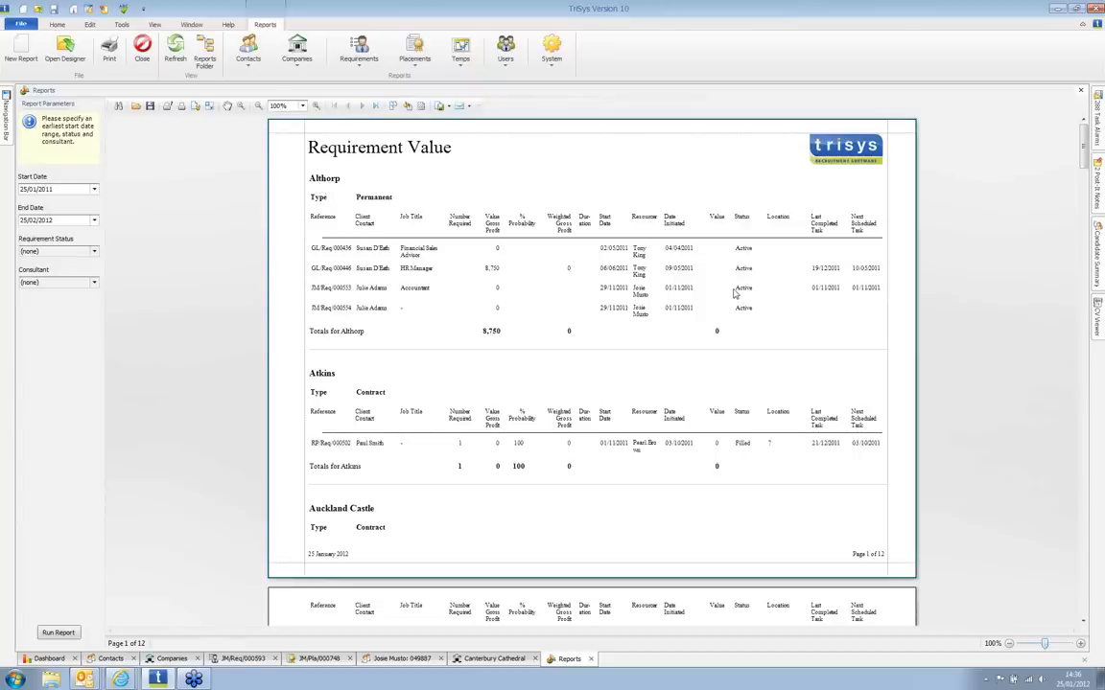
Step: Check the Requirement Value report's status and consultant filter choices, leaving both unset
{"action": "left_click", "coordinate": [94, 252]}
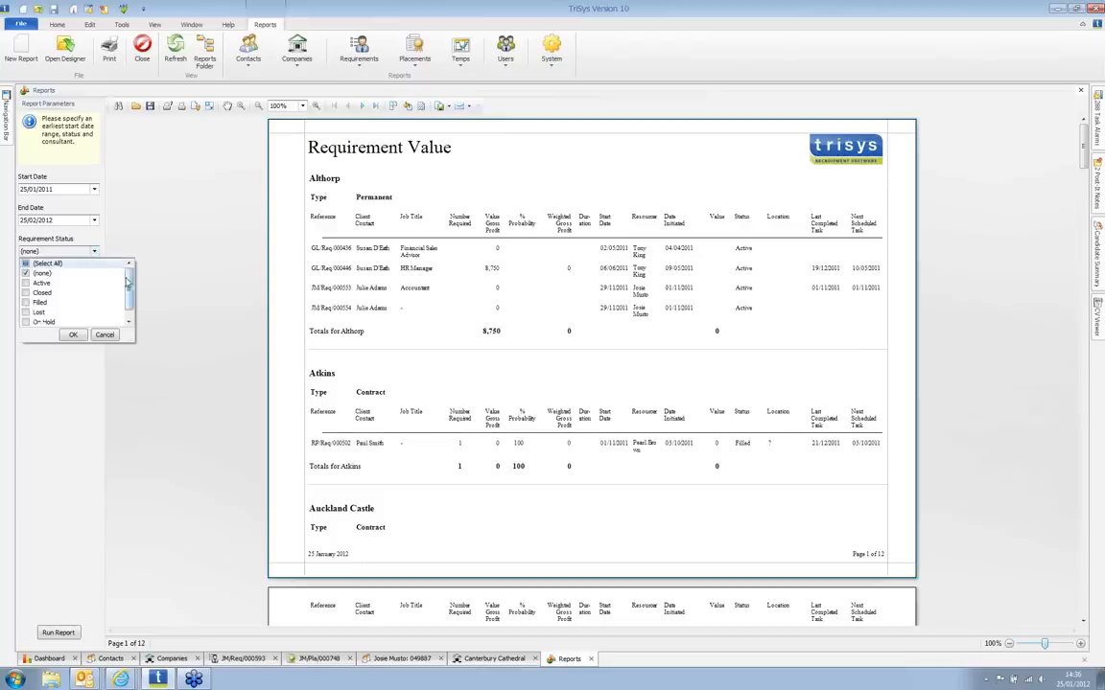
{"action": "left_click_drag", "start_coordinate": [126, 295], "coordinate": [128, 282]}
{"action": "left_click", "coordinate": [135, 232]}
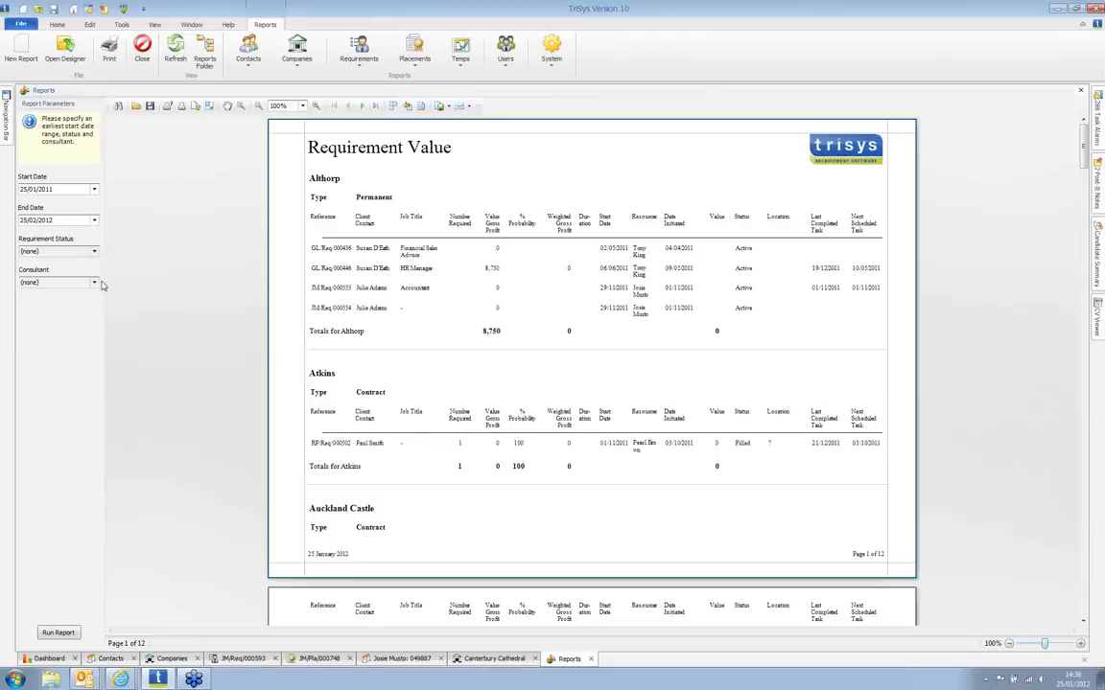
{"action": "left_click", "coordinate": [96, 284]}
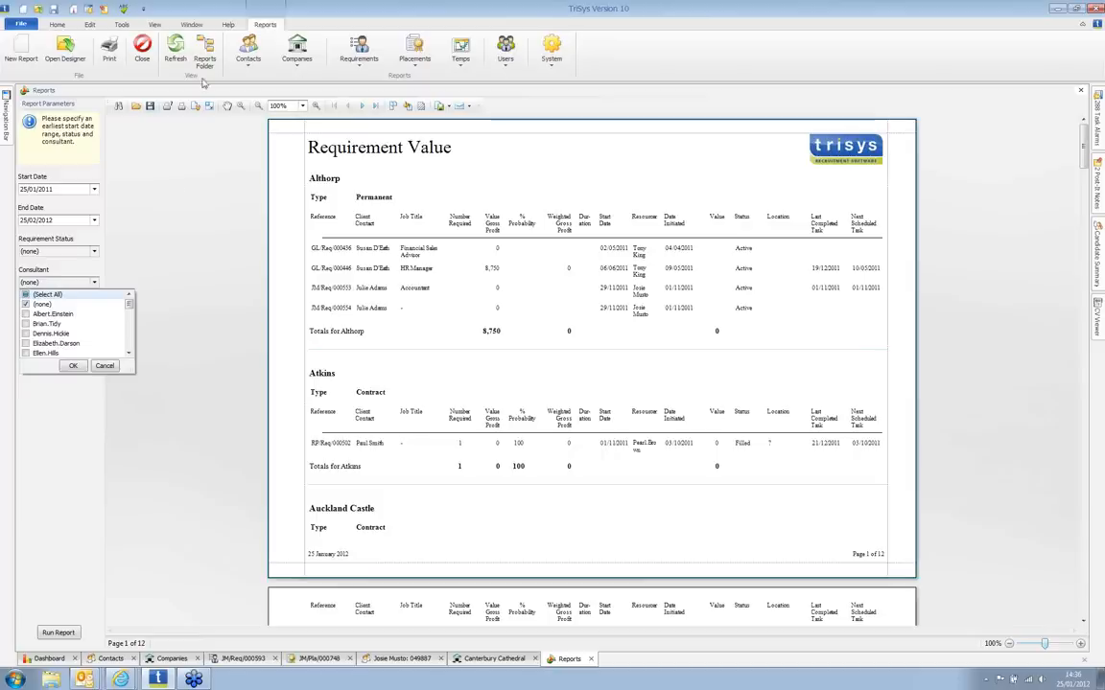
{"action": "left_click", "coordinate": [412, 53]}
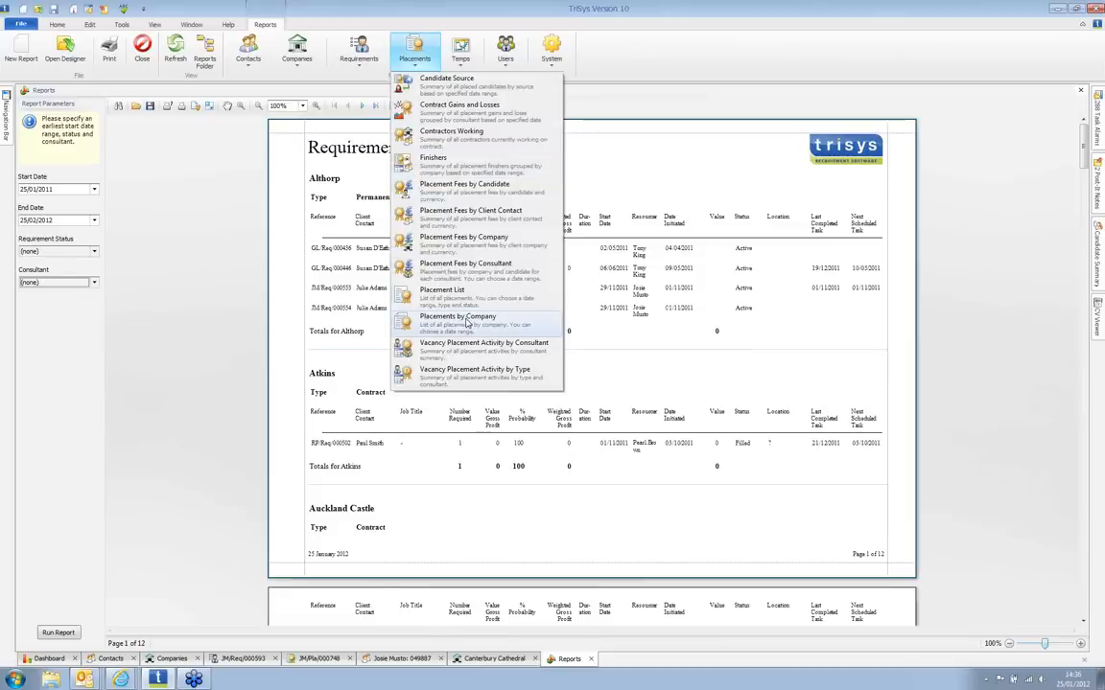
Step: Start the Placements by Company report, cancel it mid-compilation, and reopen the placement reports list
{"action": "left_click", "coordinate": [467, 323]}
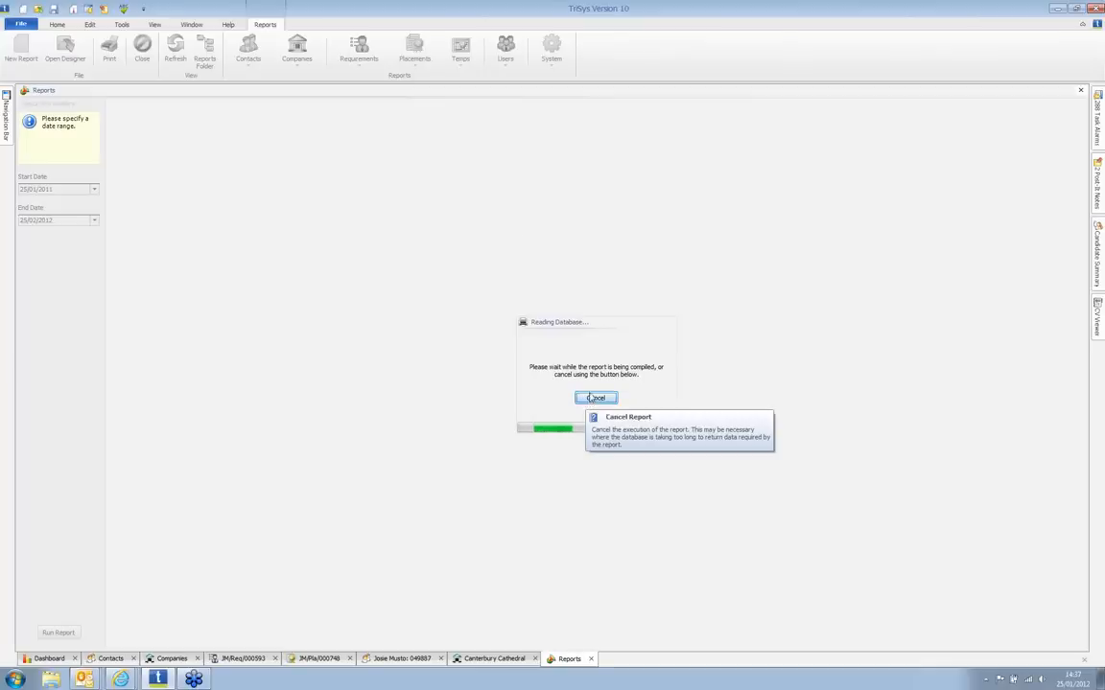
{"action": "left_click", "coordinate": [591, 398]}
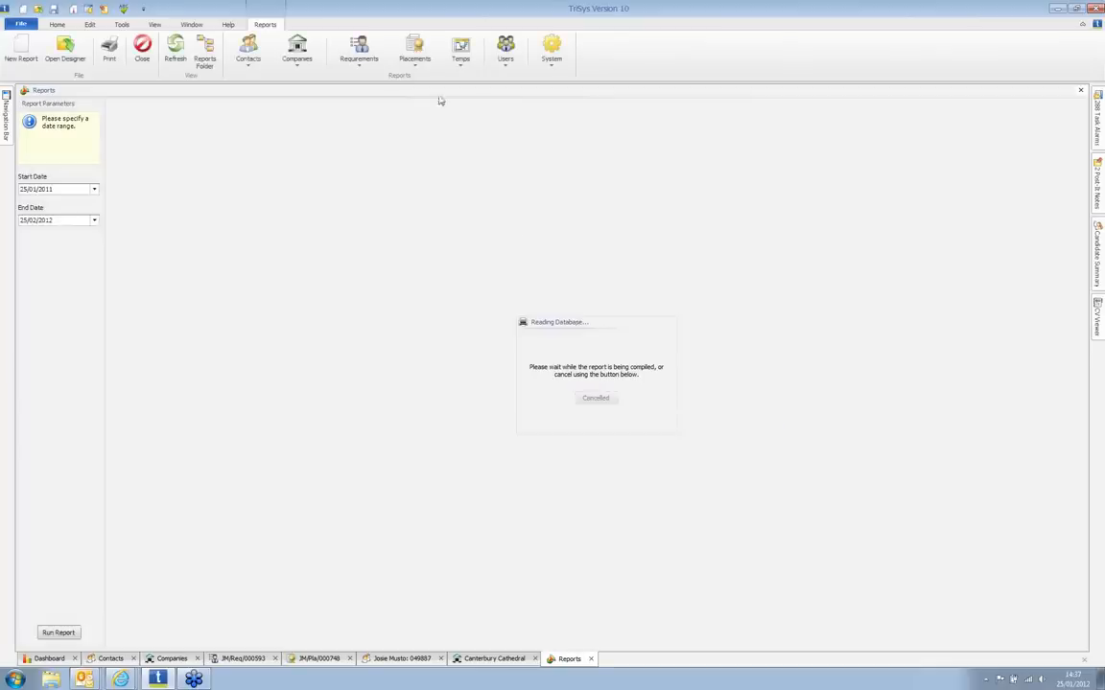
{"action": "left_click", "coordinate": [413, 54]}
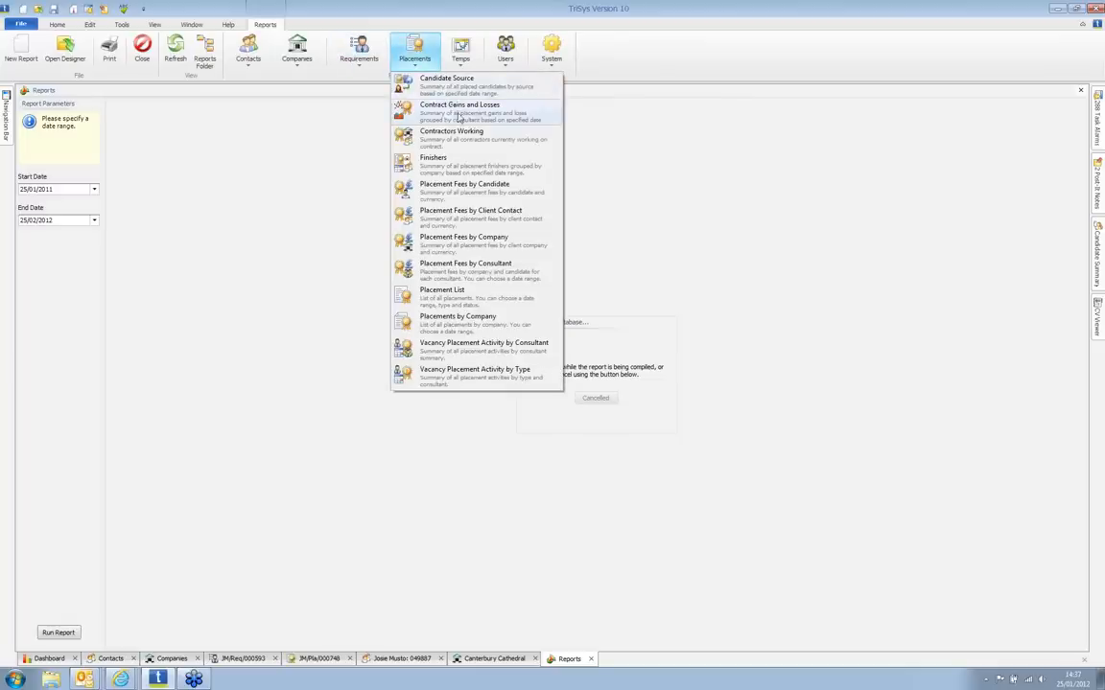
Step: Run the Contractors Working report and dismiss its e-mail export formats without choosing one
{"action": "left_click", "coordinate": [470, 149]}
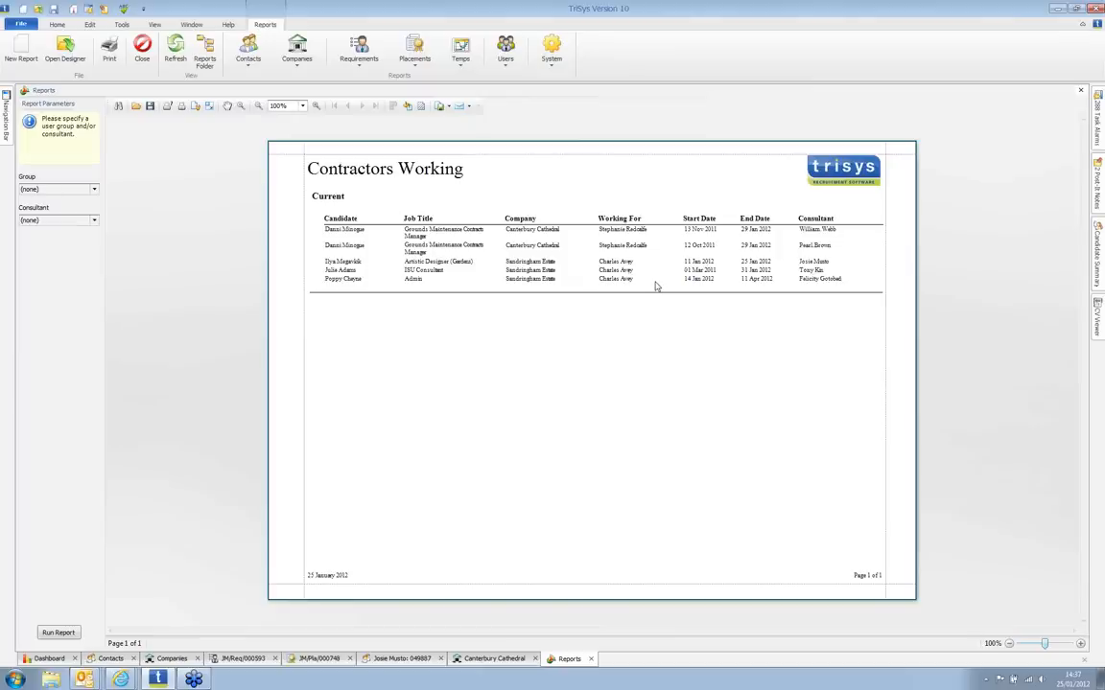
{"action": "left_click", "coordinate": [469, 107]}
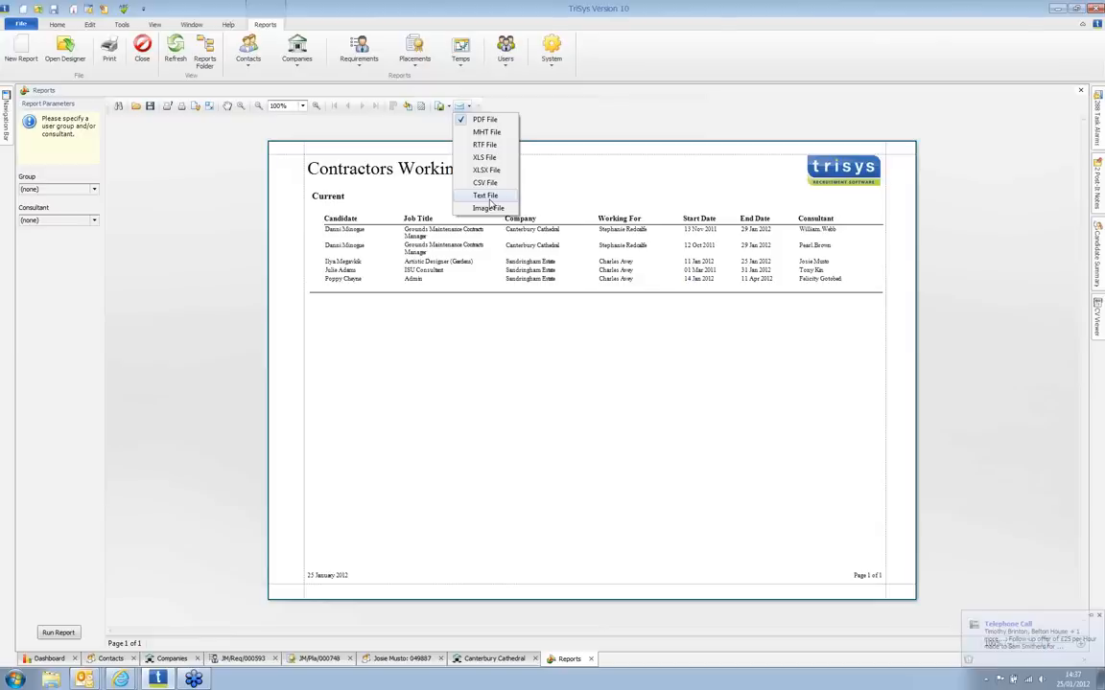
{"action": "left_click", "coordinate": [573, 167]}
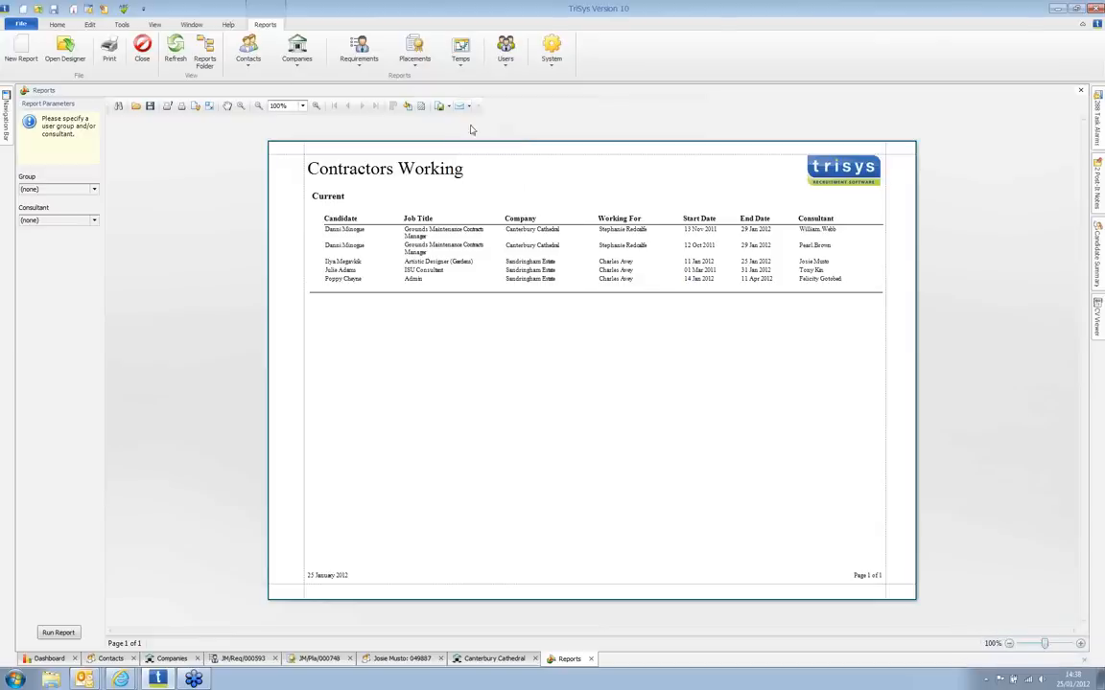
{"action": "left_click", "coordinate": [56, 25]}
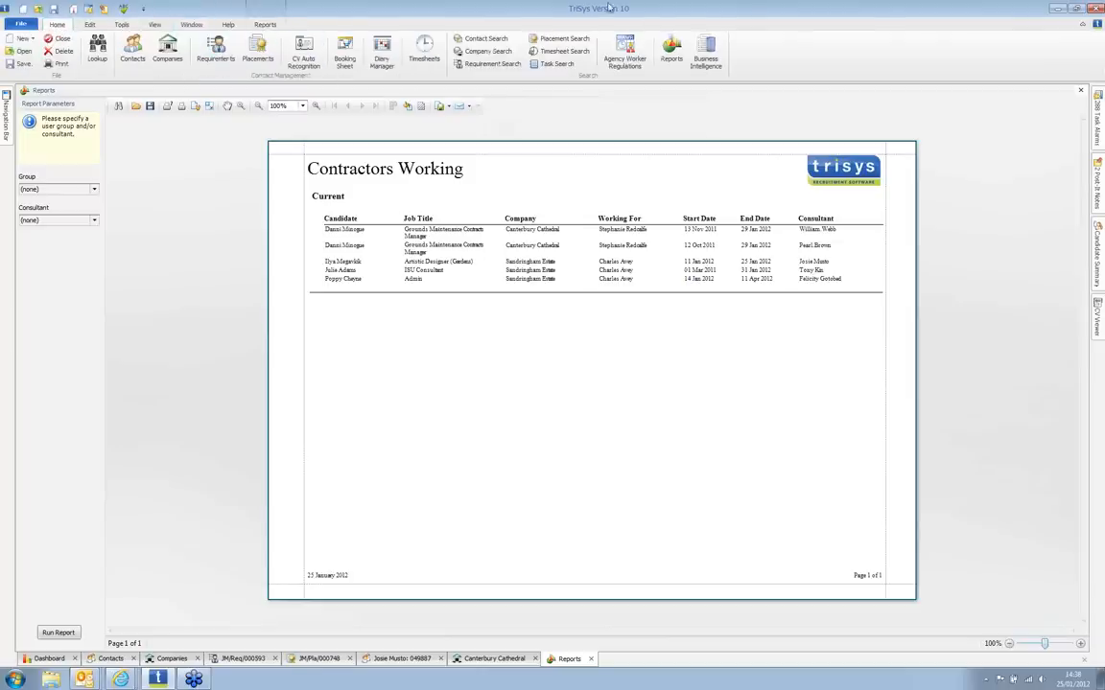
Step: Open Business Intelligence and chart the placement pivot's grand total of 450800
{"action": "left_click", "coordinate": [706, 53]}
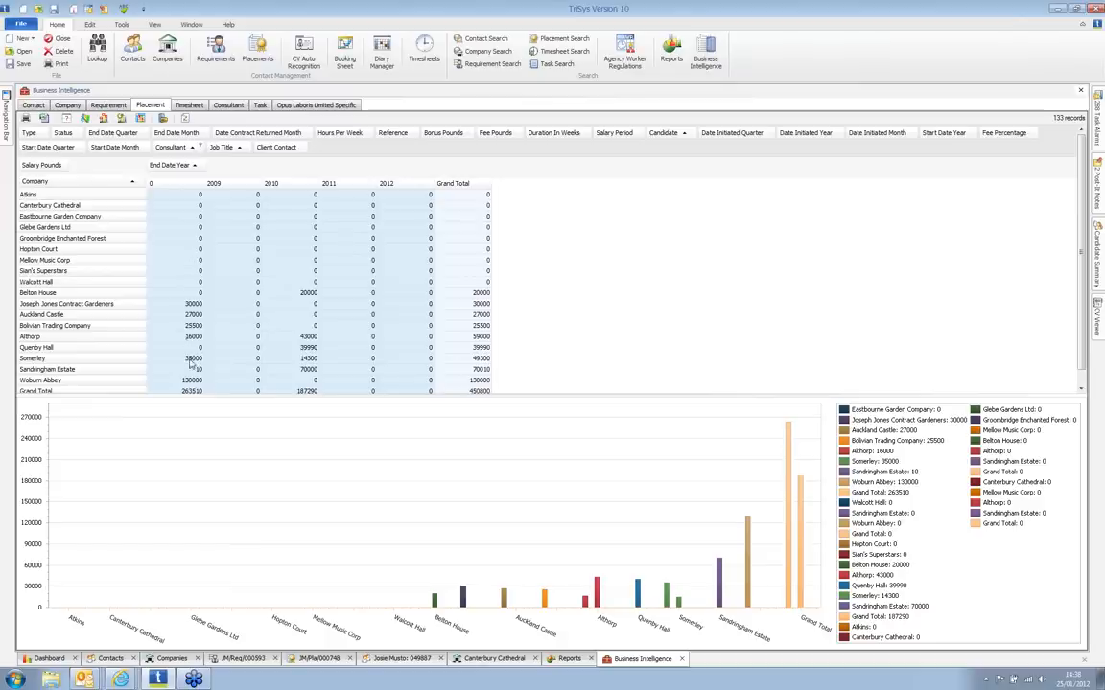
{"action": "scroll", "coordinate": [971, 240], "scroll_direction": "down", "scroll_amount": 1}
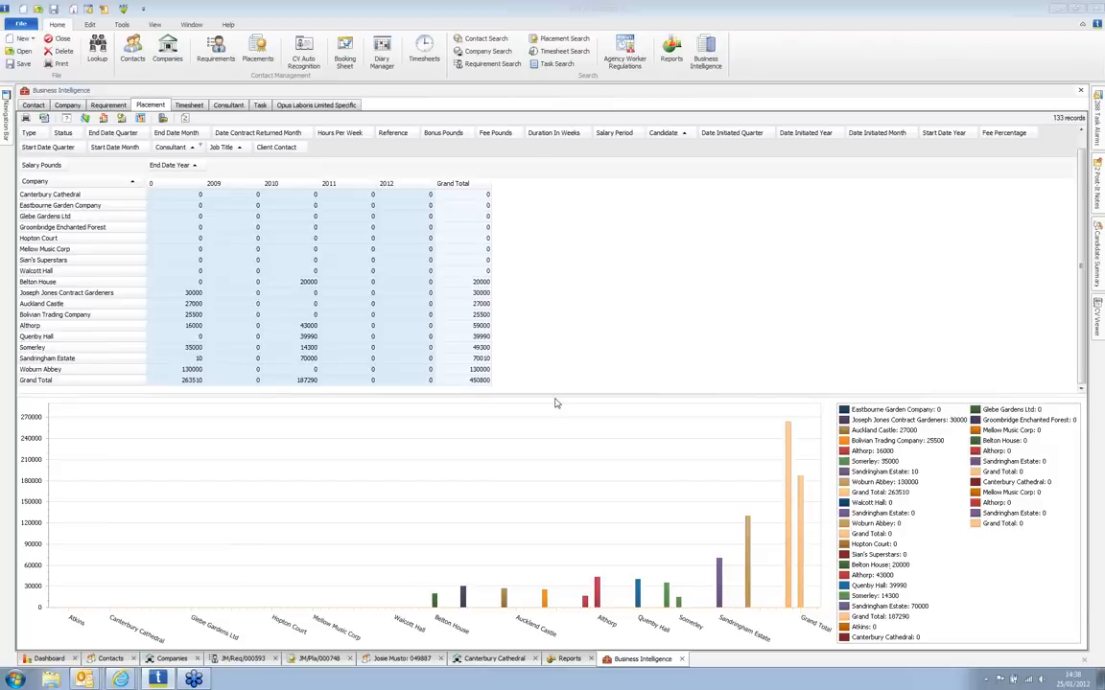
{"action": "left_click", "coordinate": [479, 381]}
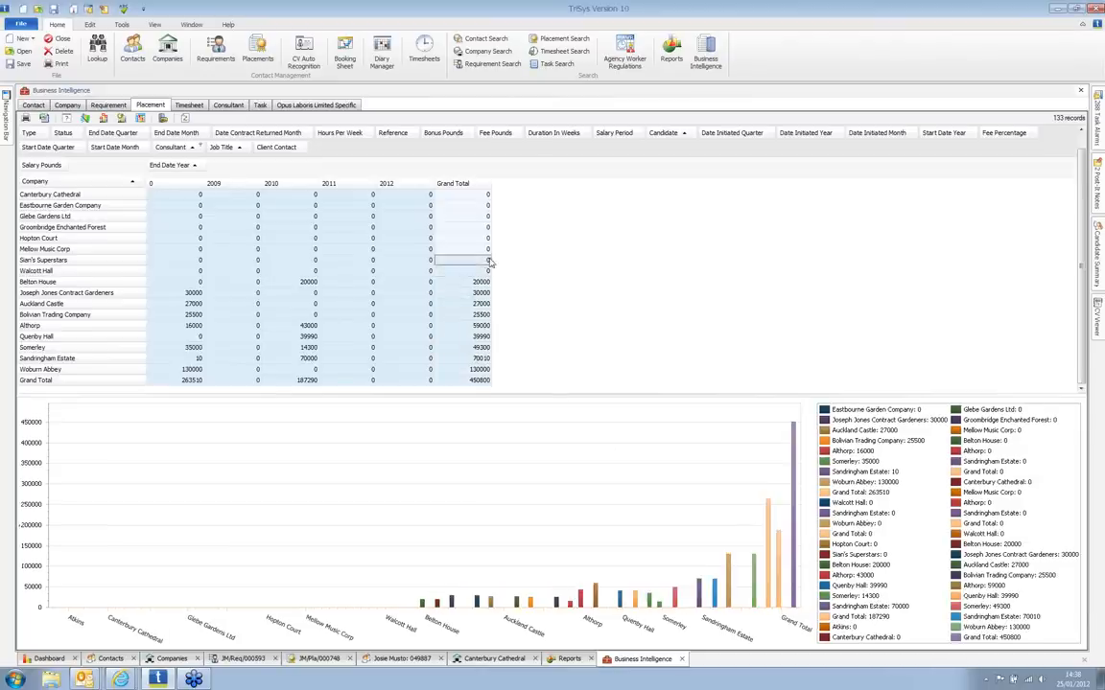
{"action": "left_click_drag", "start_coordinate": [491, 384], "coordinate": [484, 152]}
{"action": "scroll", "coordinate": [495, 329], "scroll_direction": "down", "scroll_amount": 1}
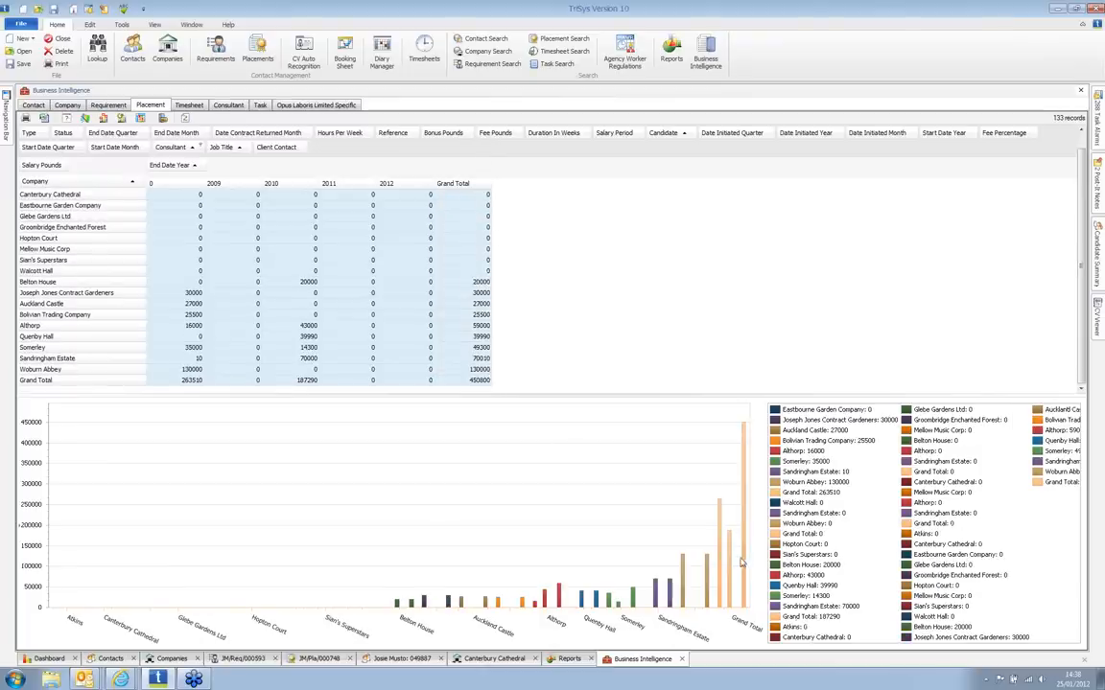
{"action": "mouse_move", "coordinate": [745, 560]}
Step: Chart a block of company salary figures excluding Walcott Hall, then view the Requirement analysis
{"action": "left_click_drag", "start_coordinate": [487, 277], "coordinate": [182, 370]}
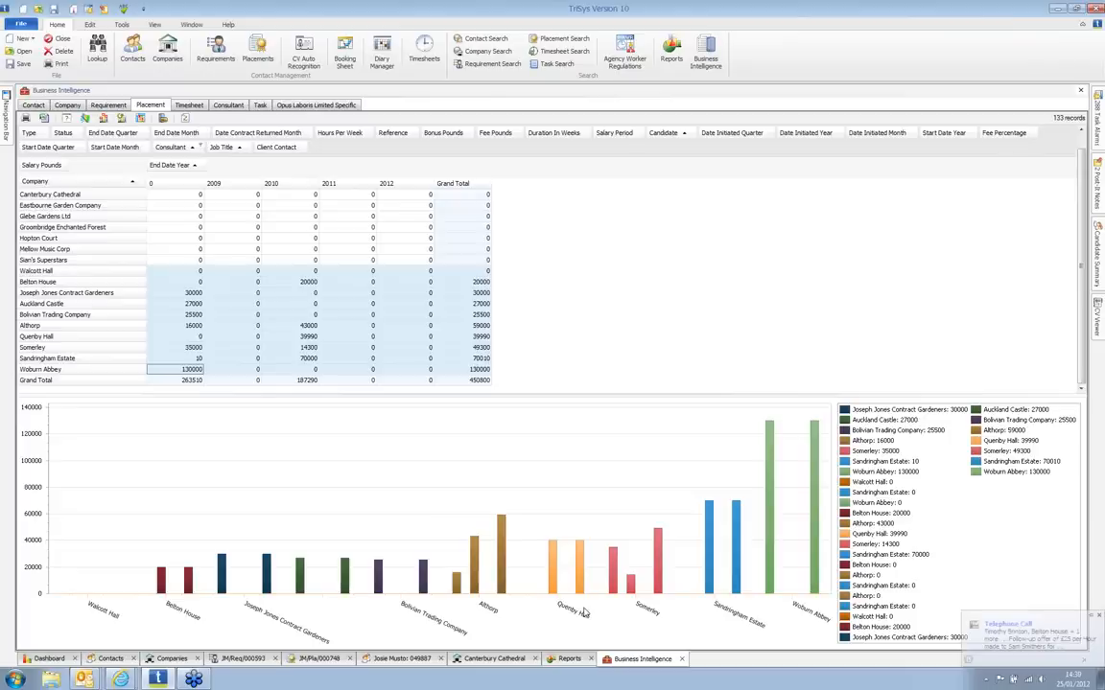
{"action": "left_click", "coordinate": [483, 348]}
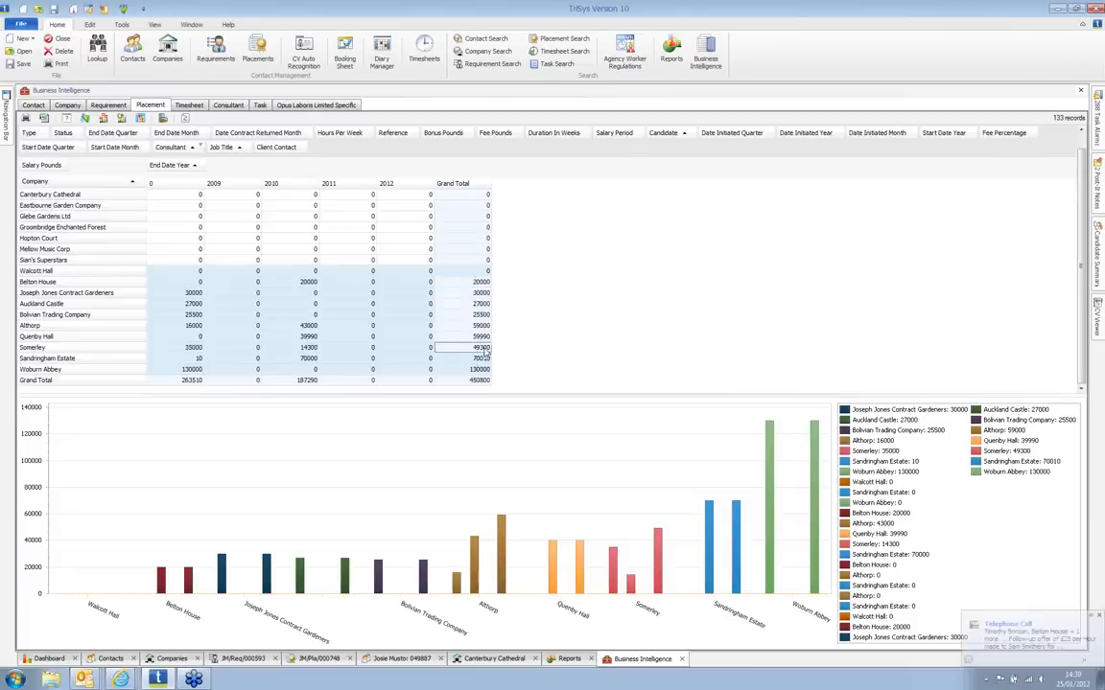
{"action": "left_click", "coordinate": [480, 369]}
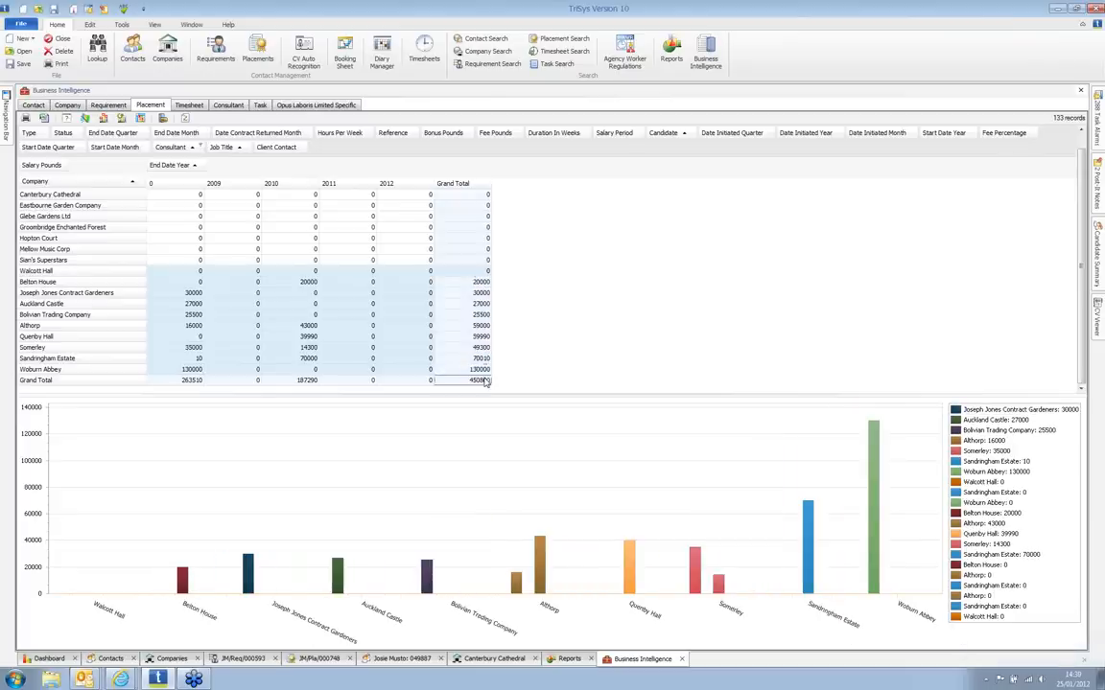
{"action": "left_click", "coordinate": [460, 271]}
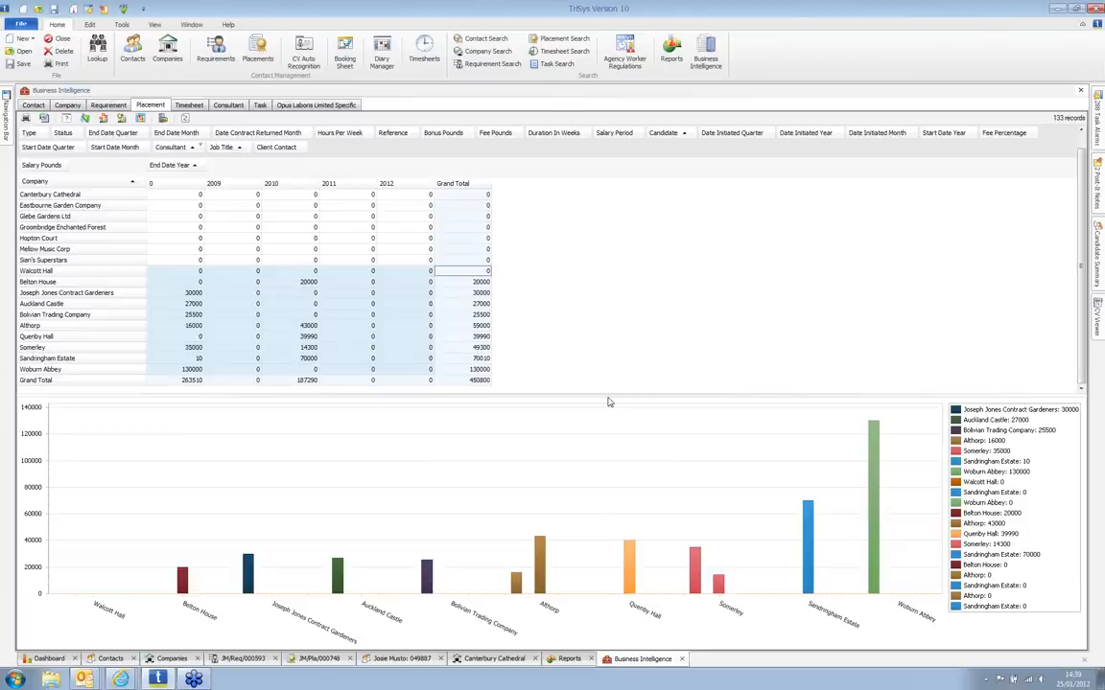
{"action": "left_click", "coordinate": [105, 104]}
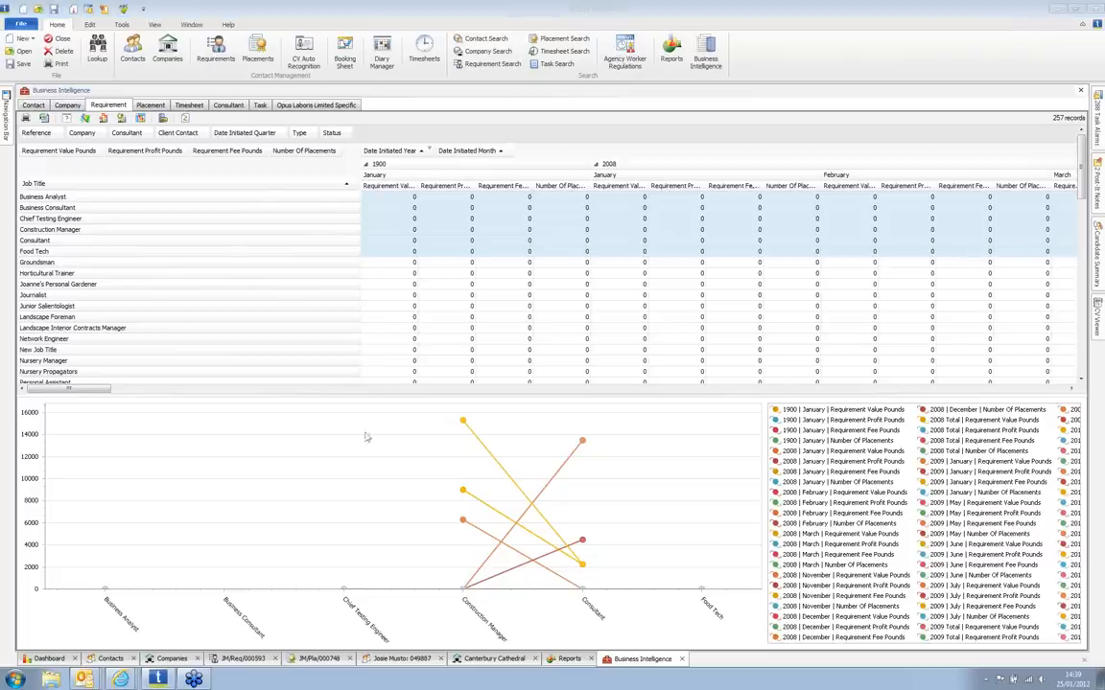
Step: Scroll the Requirement pivot sideways, then show the Contact analysis of 509 records as areas
{"action": "left_click_drag", "start_coordinate": [89, 389], "coordinate": [375, 371]}
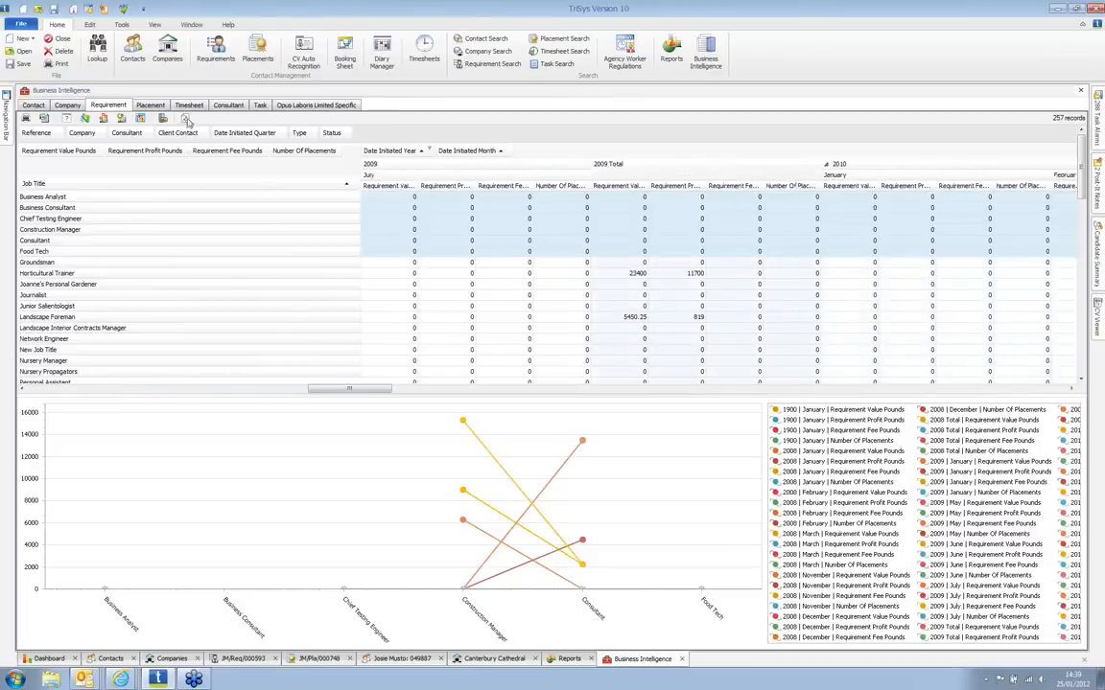
{"action": "left_click", "coordinate": [31, 108]}
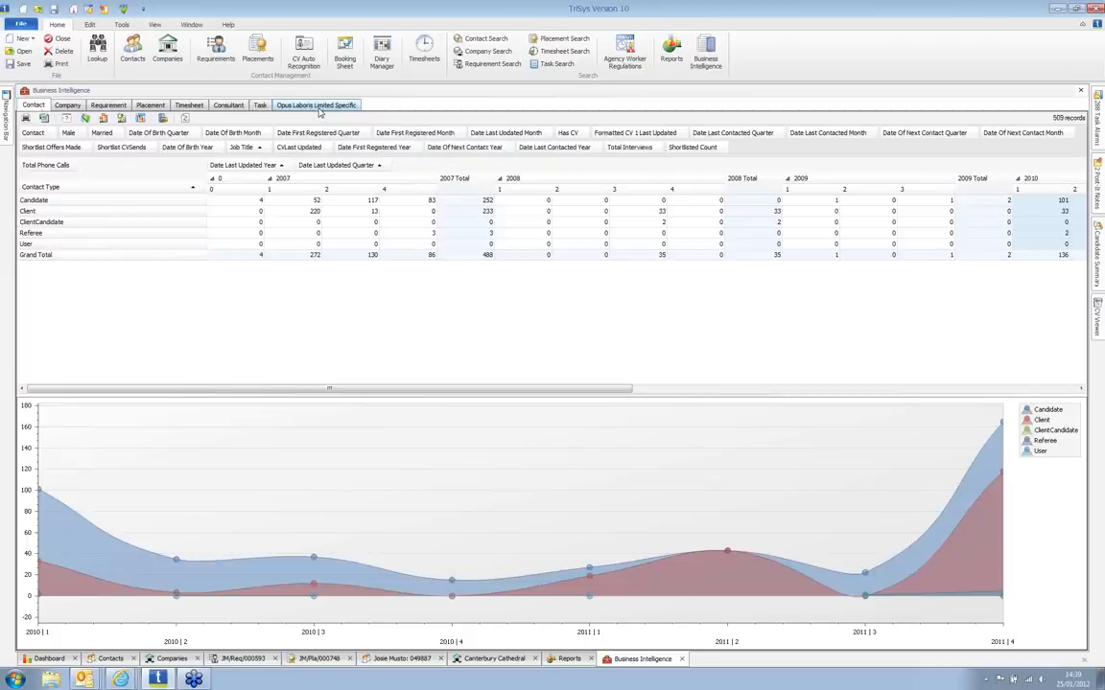
Step: Close Business Intelligence to return to the Dashboard's Recruitment Activity Summary
{"action": "left_click", "coordinate": [682, 659]}
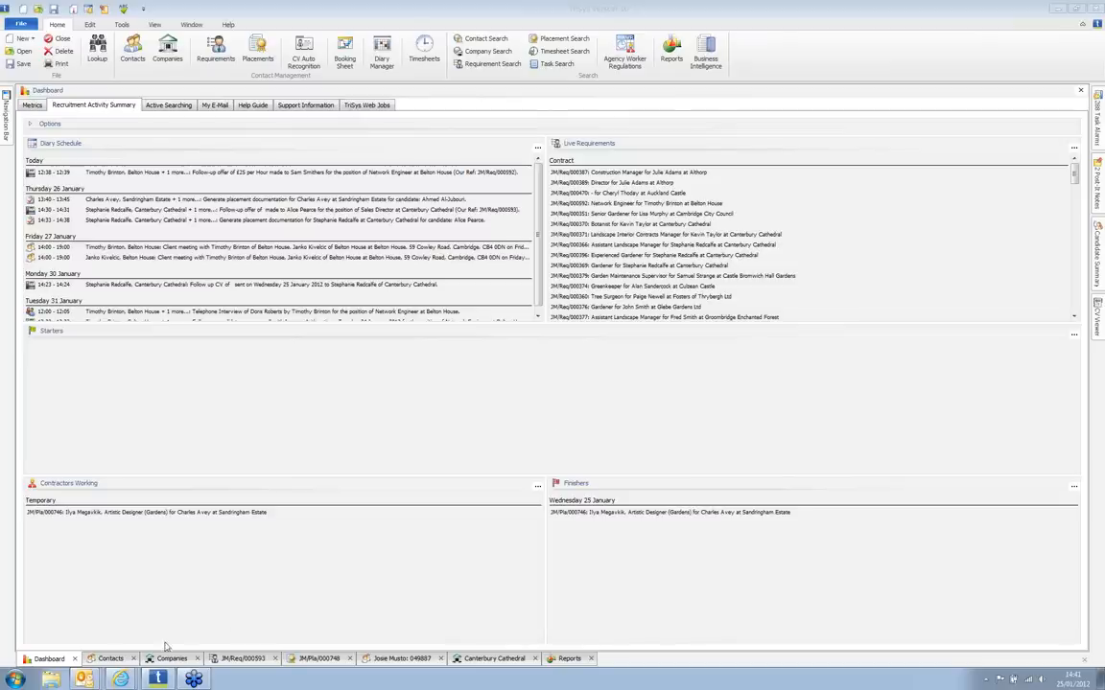
Step: Bring the imported candidate's contact record to the front and show its empty Notes/History list
{"action": "left_click", "coordinate": [398, 660]}
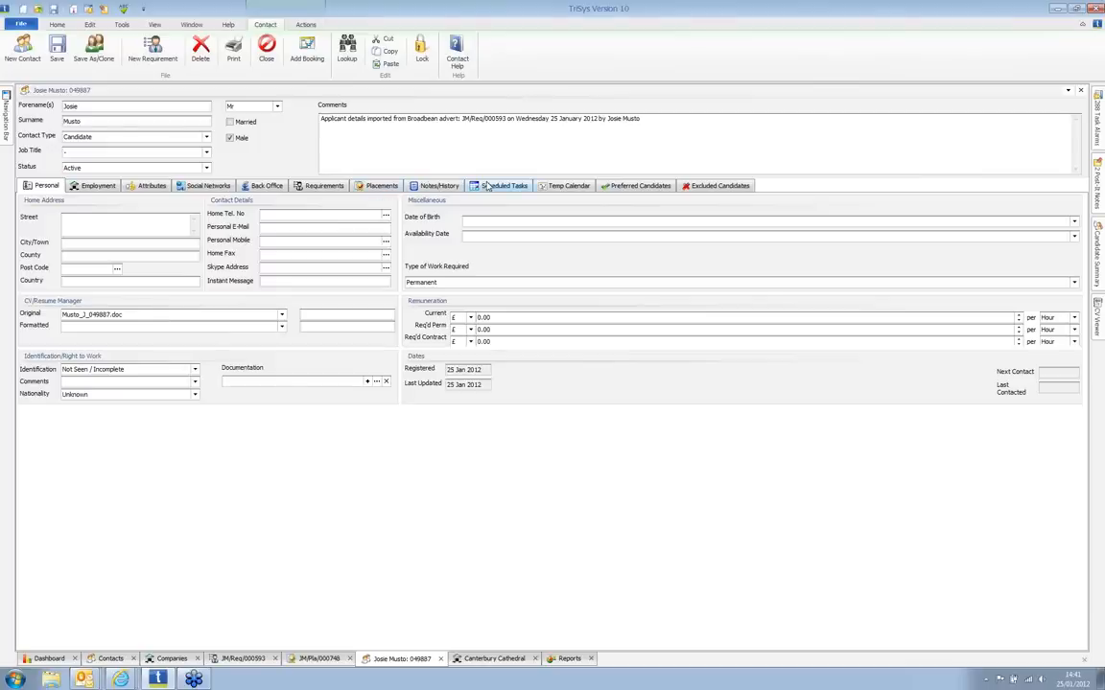
{"action": "left_click", "coordinate": [436, 185]}
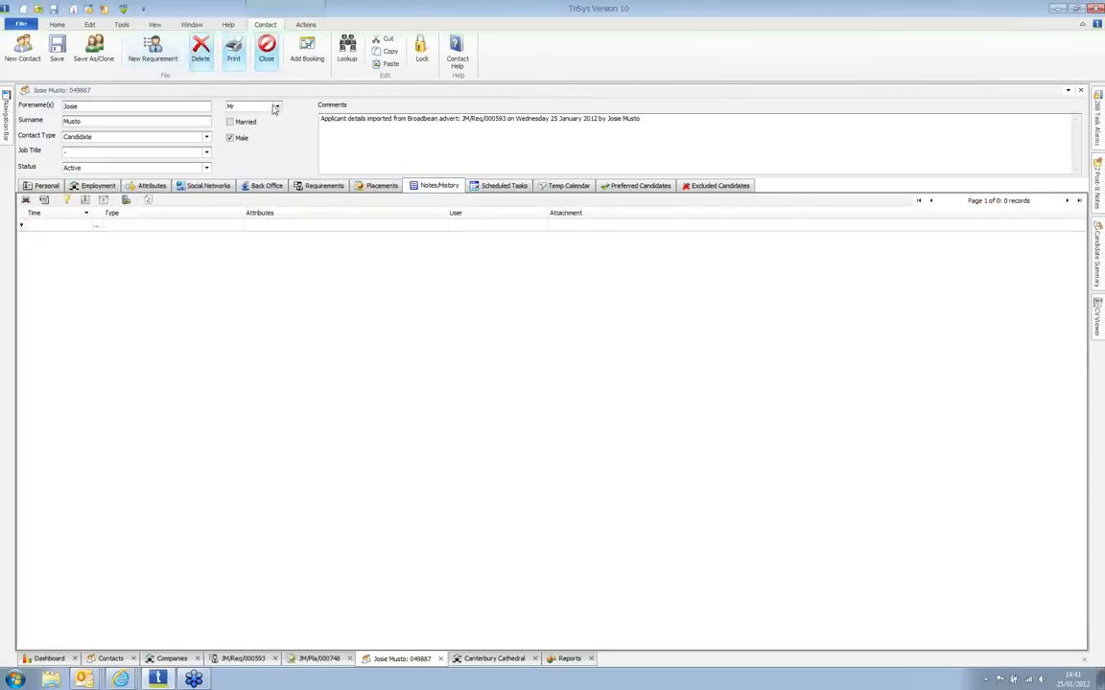
Step: Start a new Note/History task for the candidate, check its Attachment tab and task types, keeping ToDo
{"action": "left_click", "coordinate": [76, 11]}
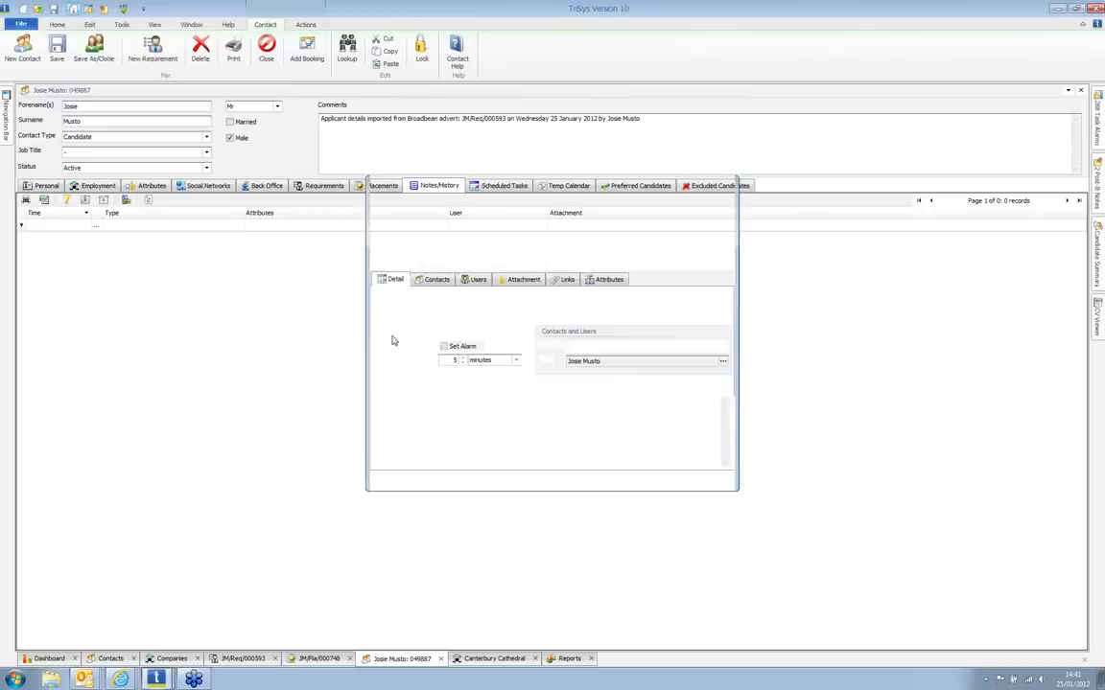
{"action": "left_click", "coordinate": [523, 279]}
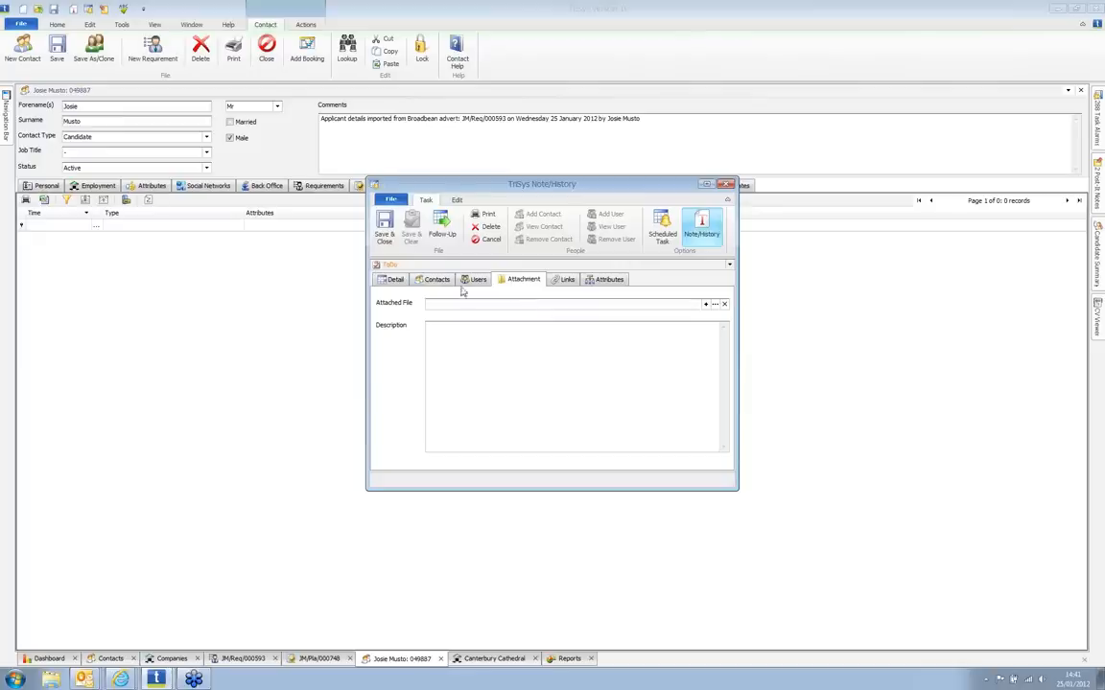
{"action": "left_click", "coordinate": [391, 279]}
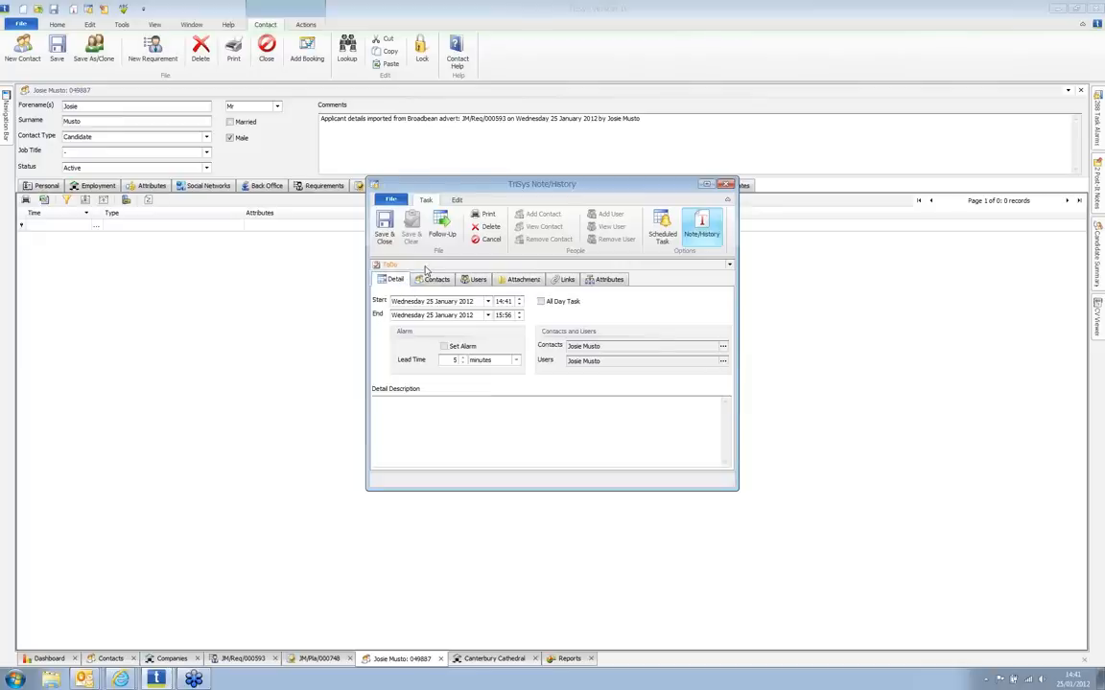
{"action": "left_click", "coordinate": [426, 265]}
{"action": "scroll", "coordinate": [428, 294], "scroll_direction": "down", "scroll_amount": 1}
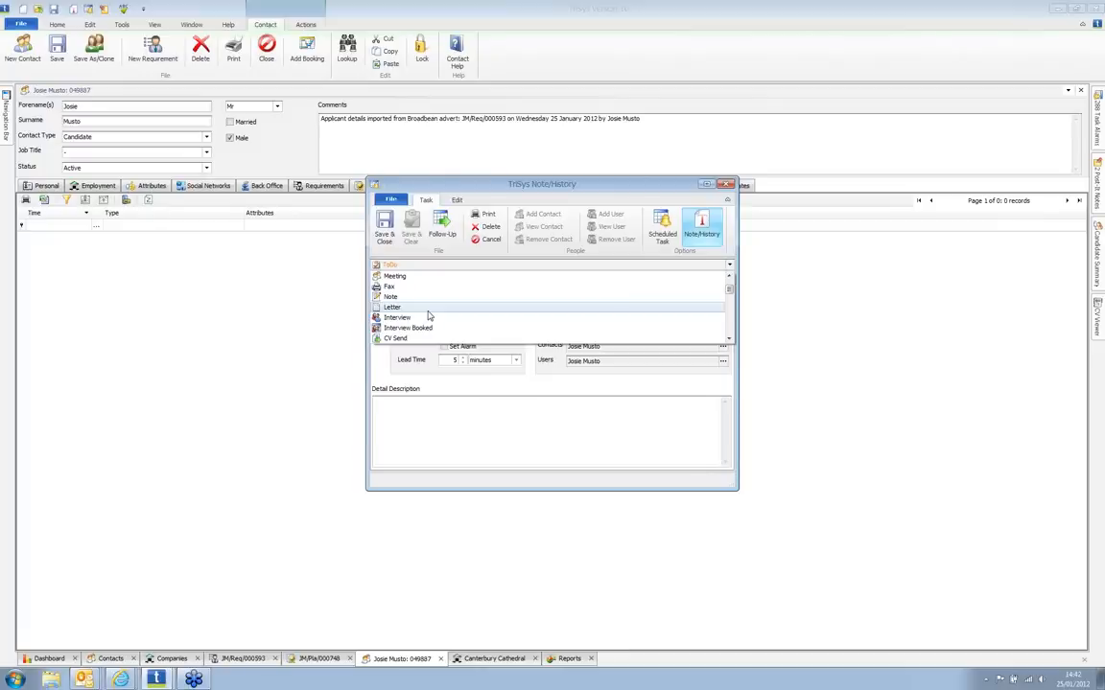
{"action": "left_click", "coordinate": [508, 538]}
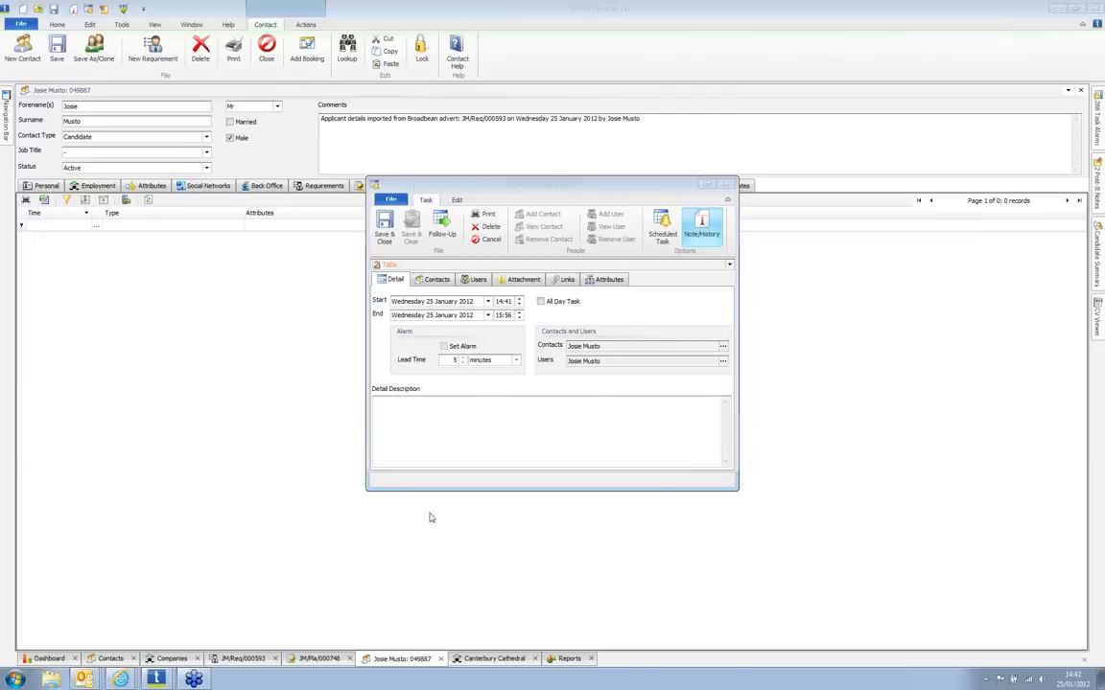
Step: Close the Note/History task and view placement JM/Pla/000748's AWR details (holiday entitlement 28)
{"action": "left_click", "coordinate": [330, 661]}
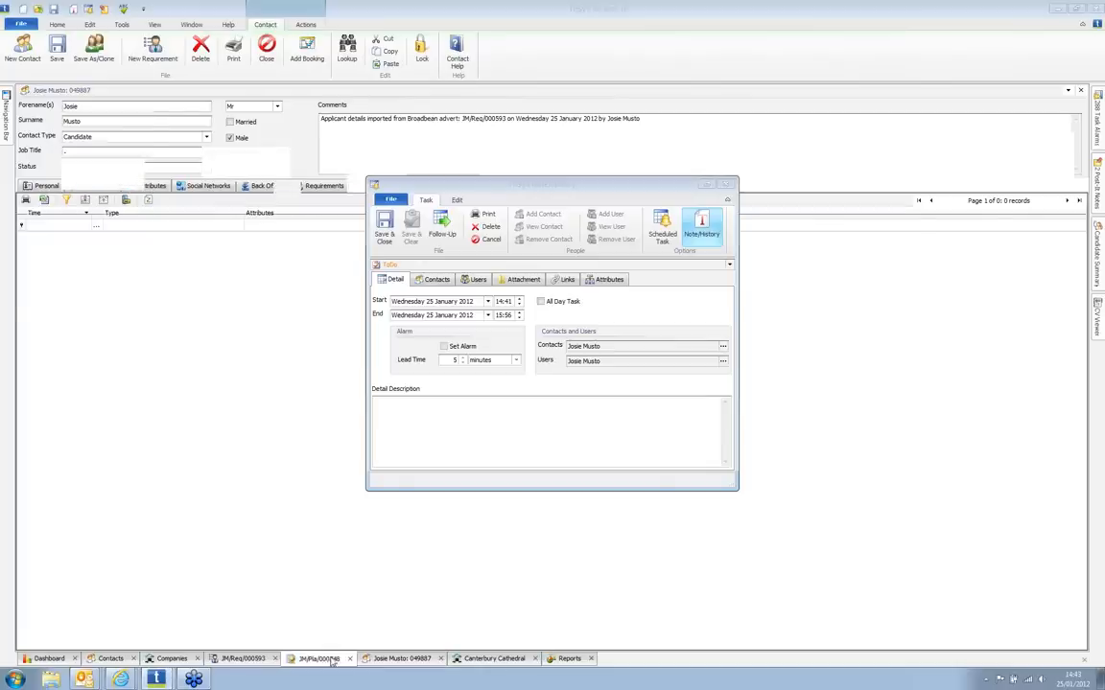
{"action": "left_click_drag", "start_coordinate": [547, 185], "coordinate": [641, 233]}
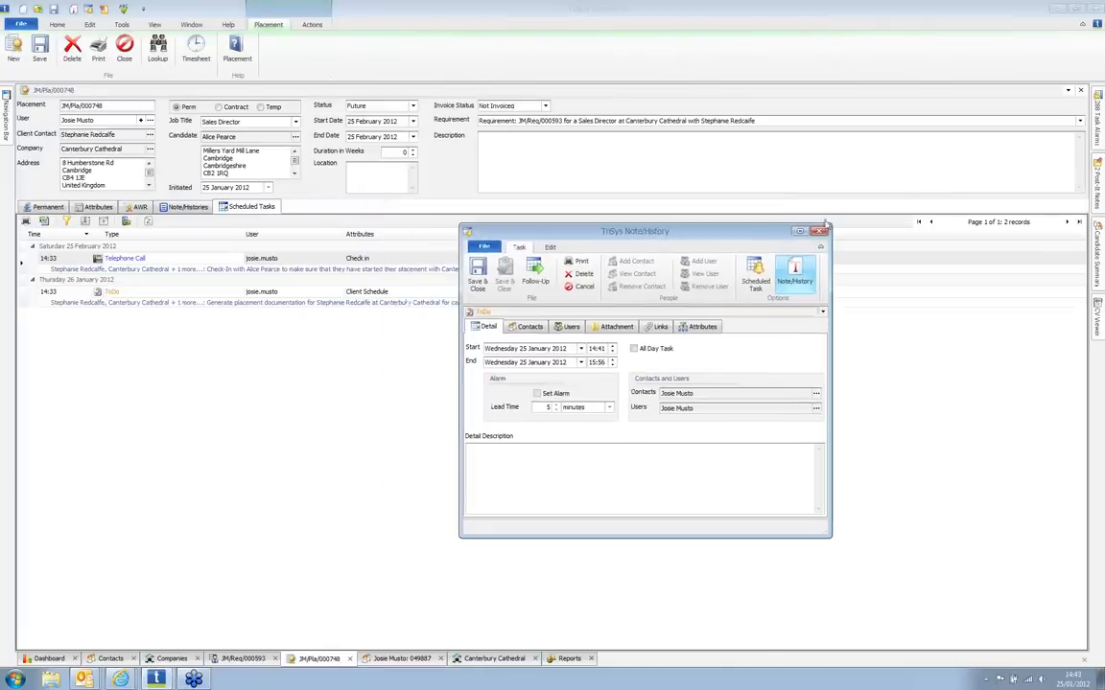
{"action": "left_click", "coordinate": [822, 230]}
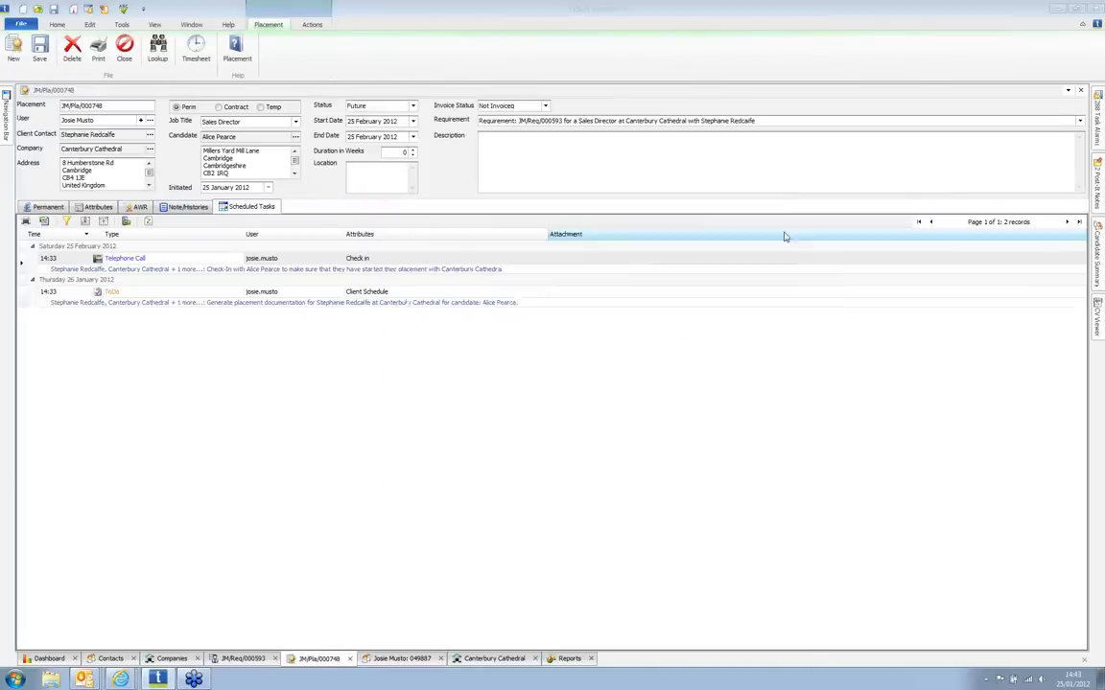
{"action": "left_click", "coordinate": [140, 208]}
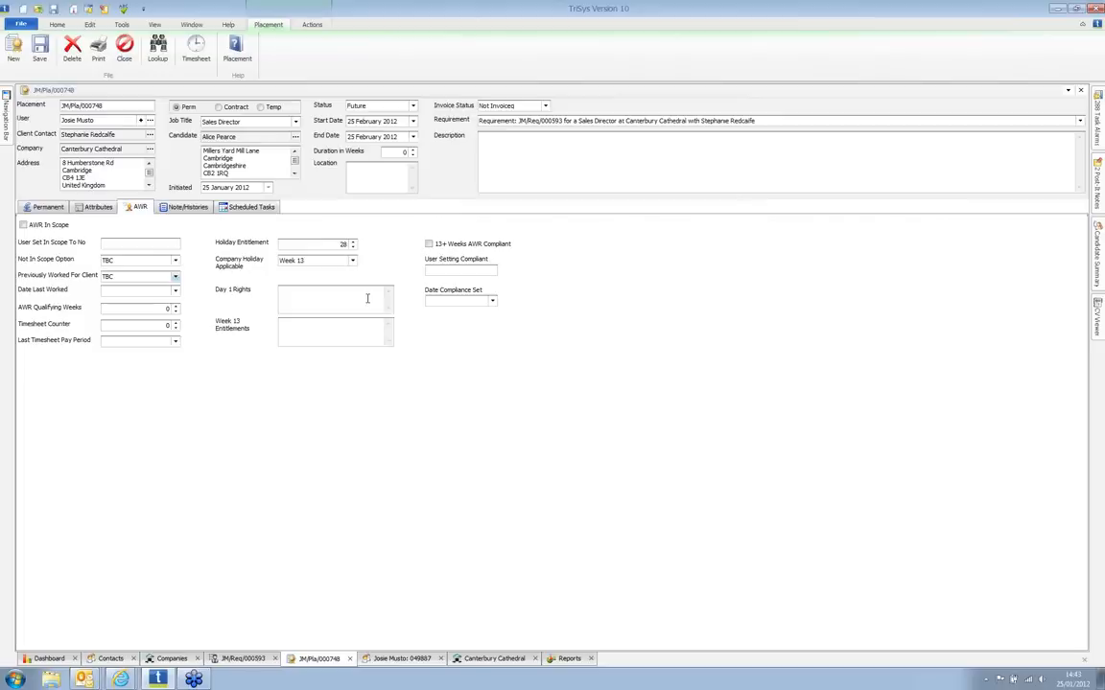